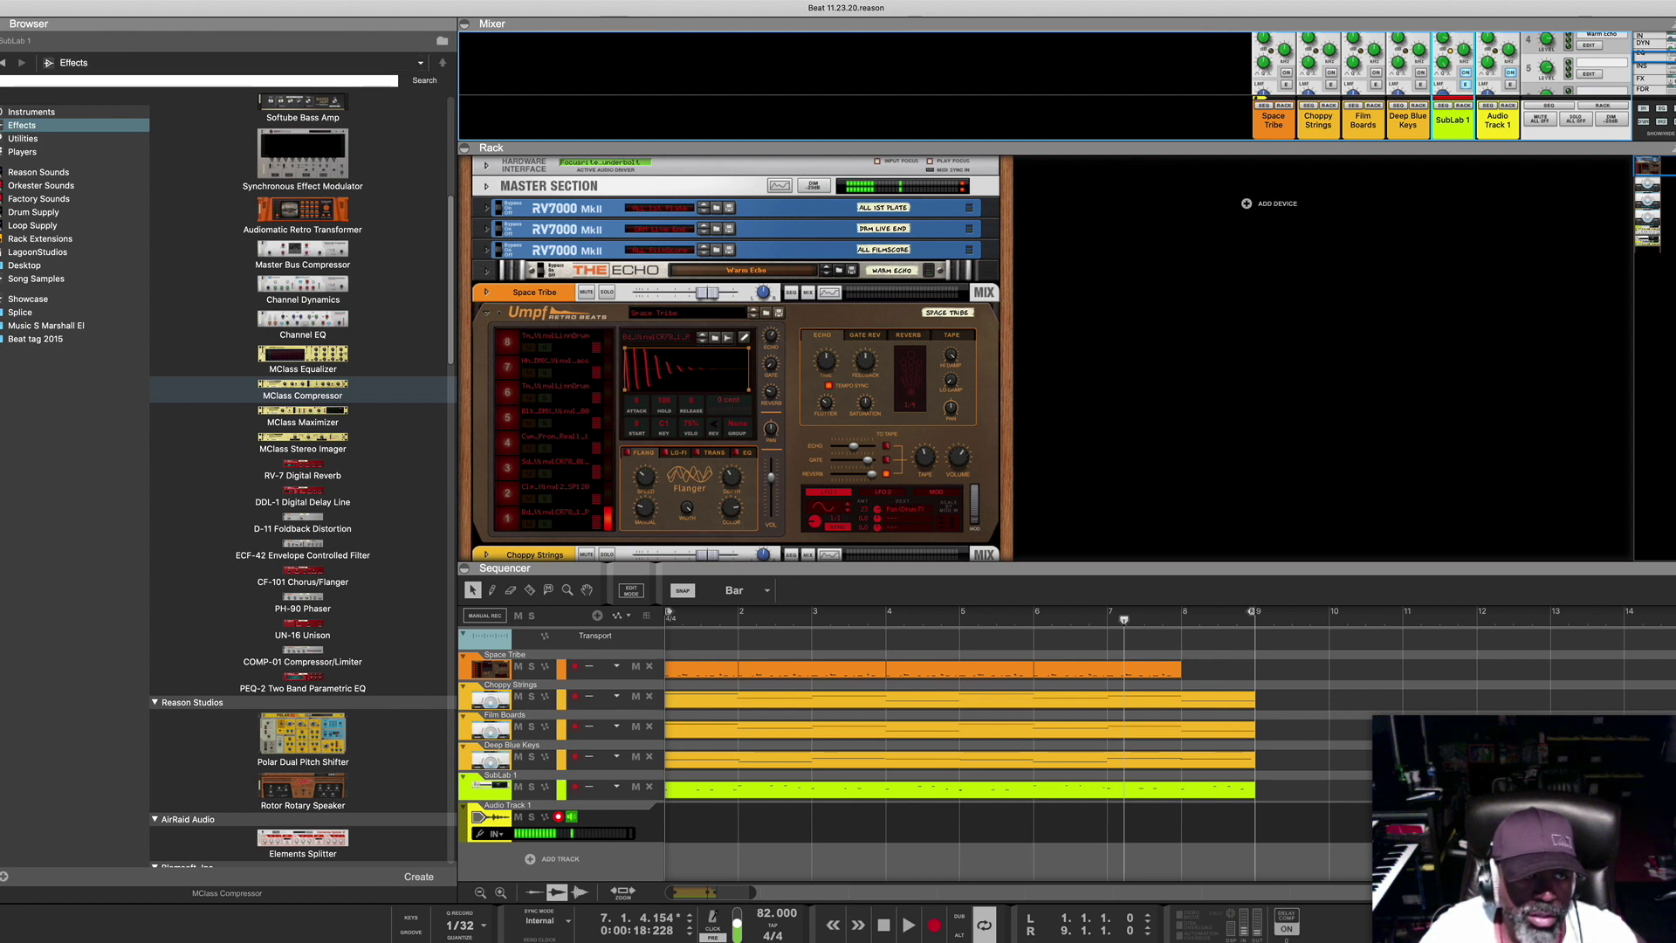
pyautogui.click(35, 0)
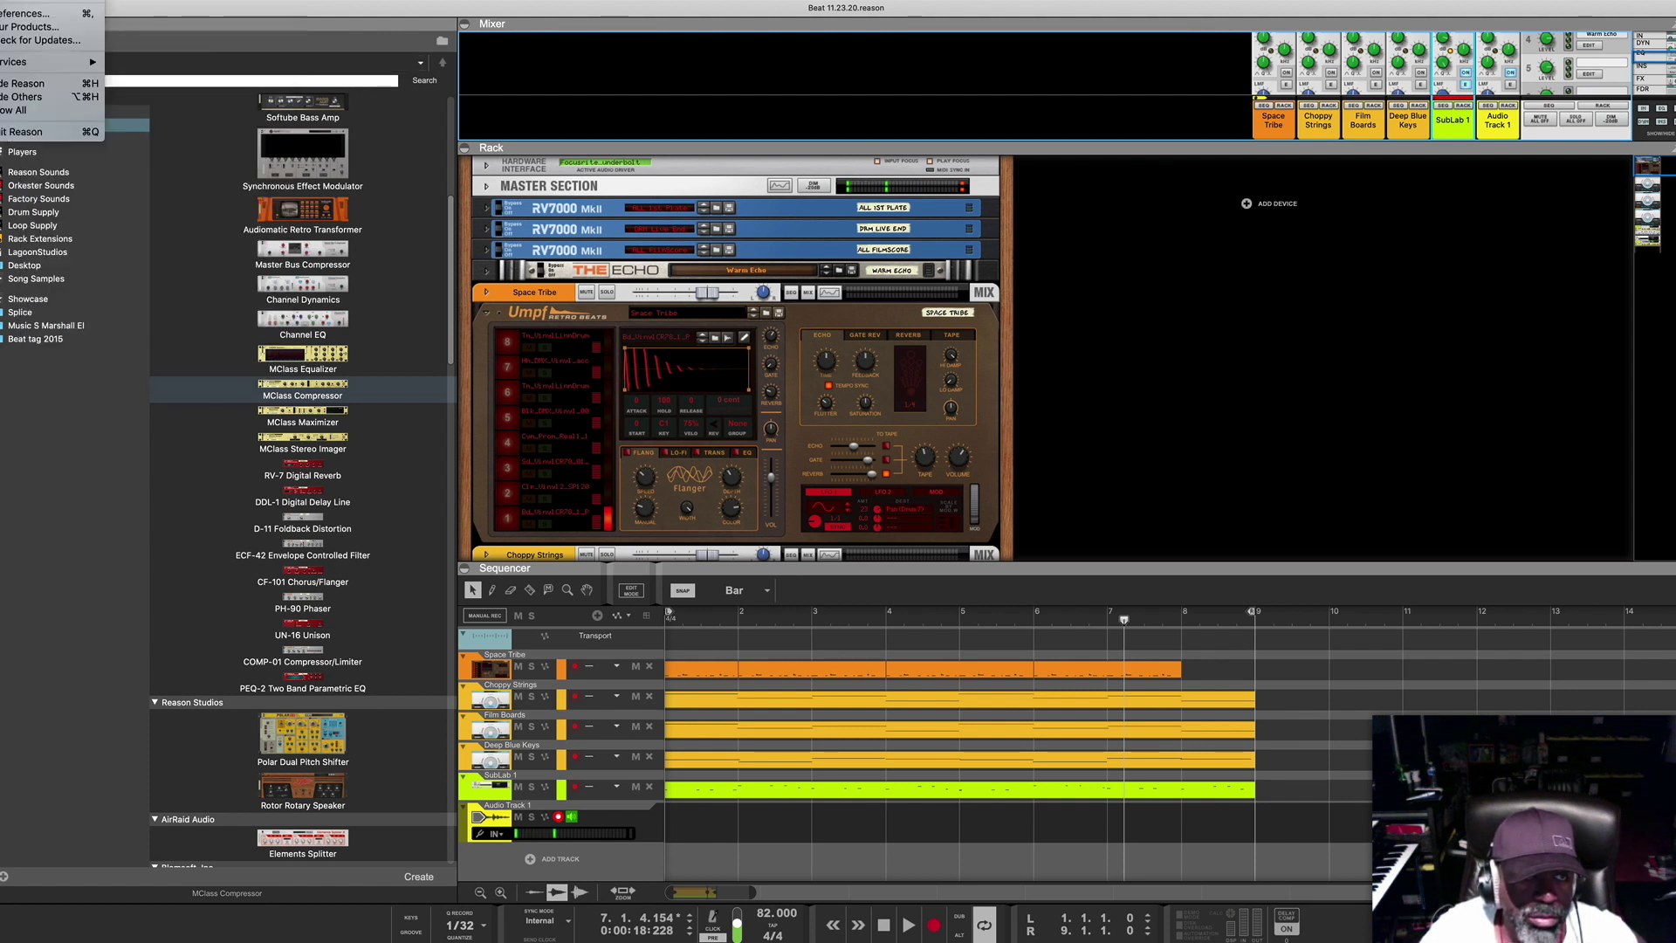
pyautogui.click(15, 14)
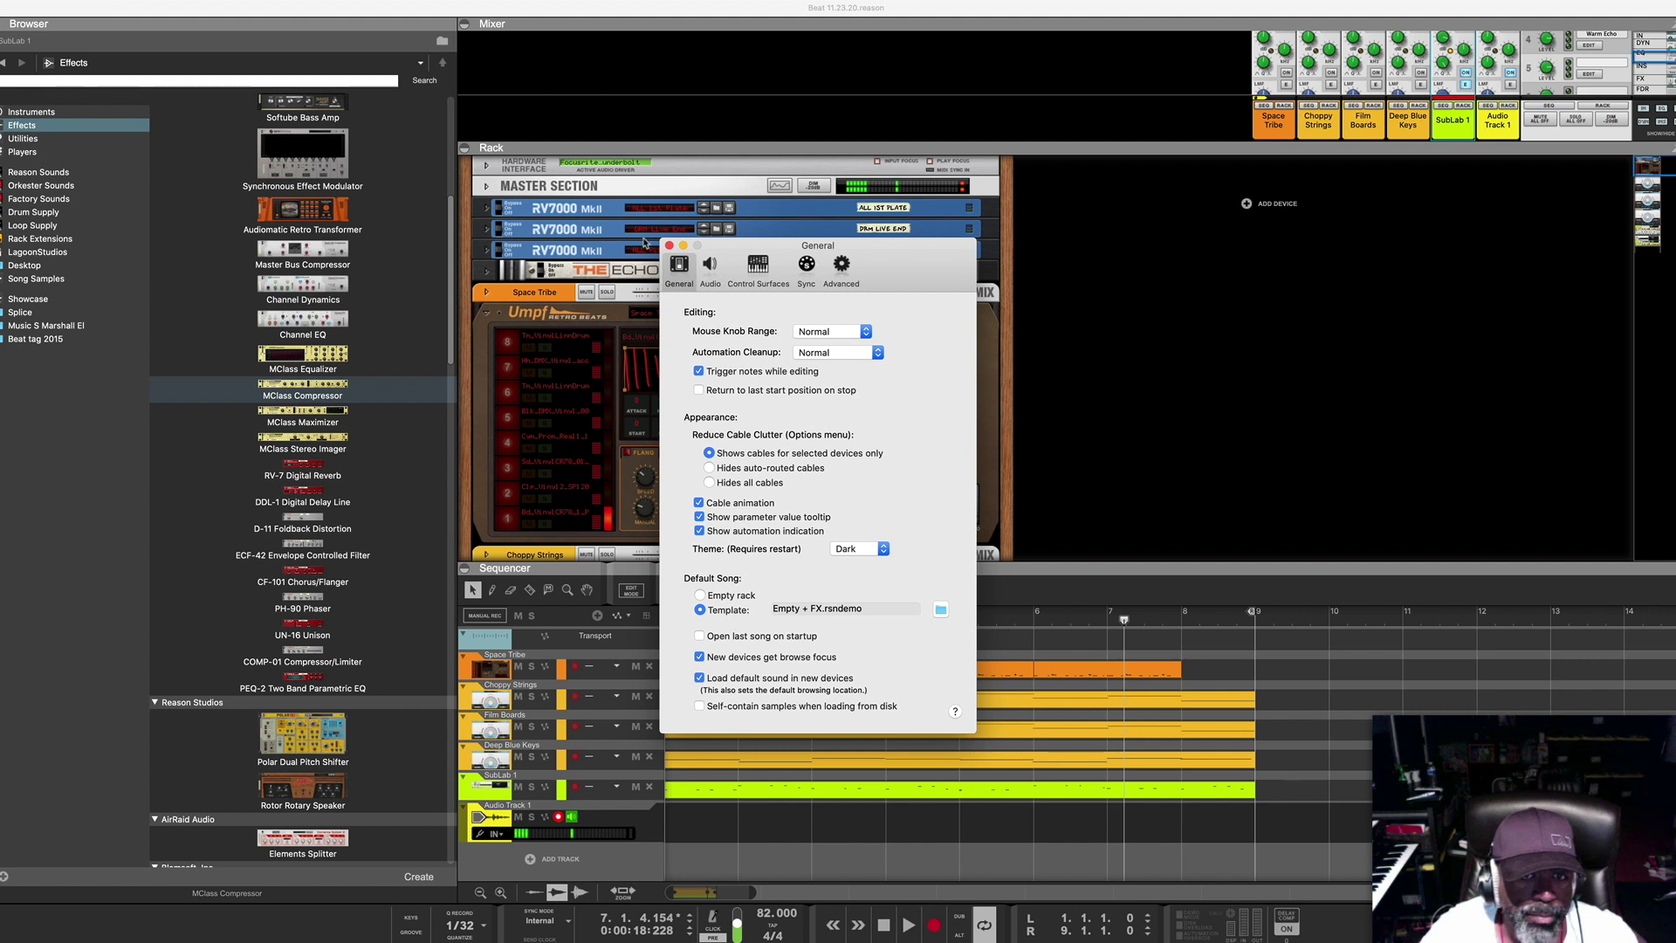
pyautogui.click(669, 245)
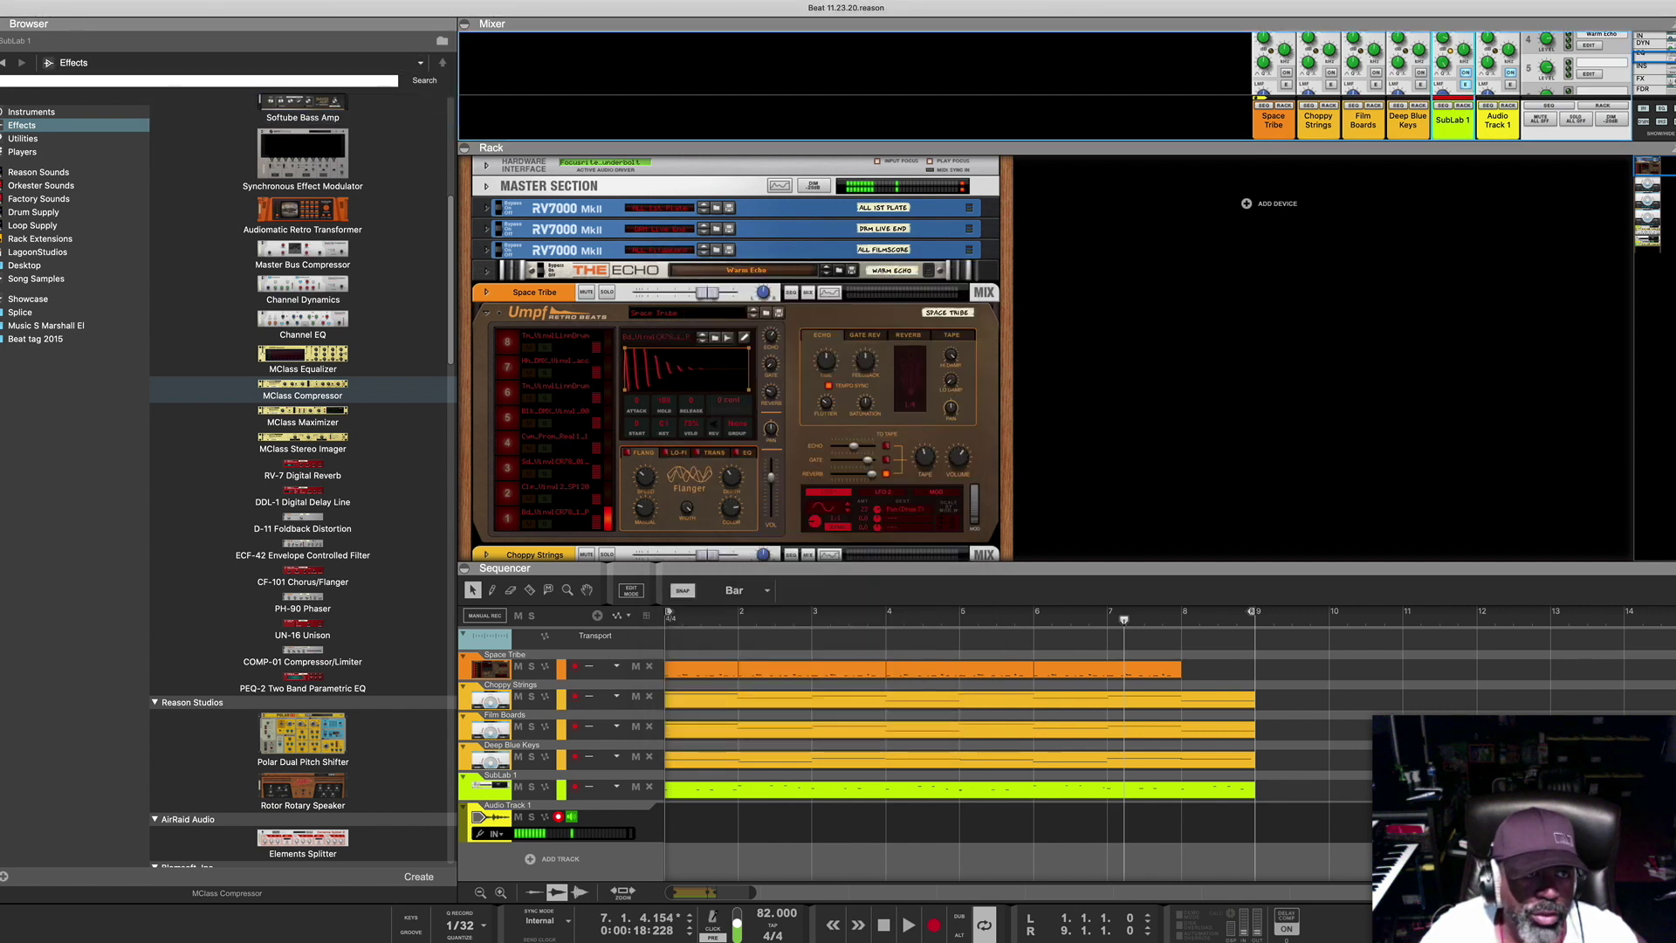
# Check which edition and version of Reason is installed in its about information, and close it.
pyautogui.click(17, 0)
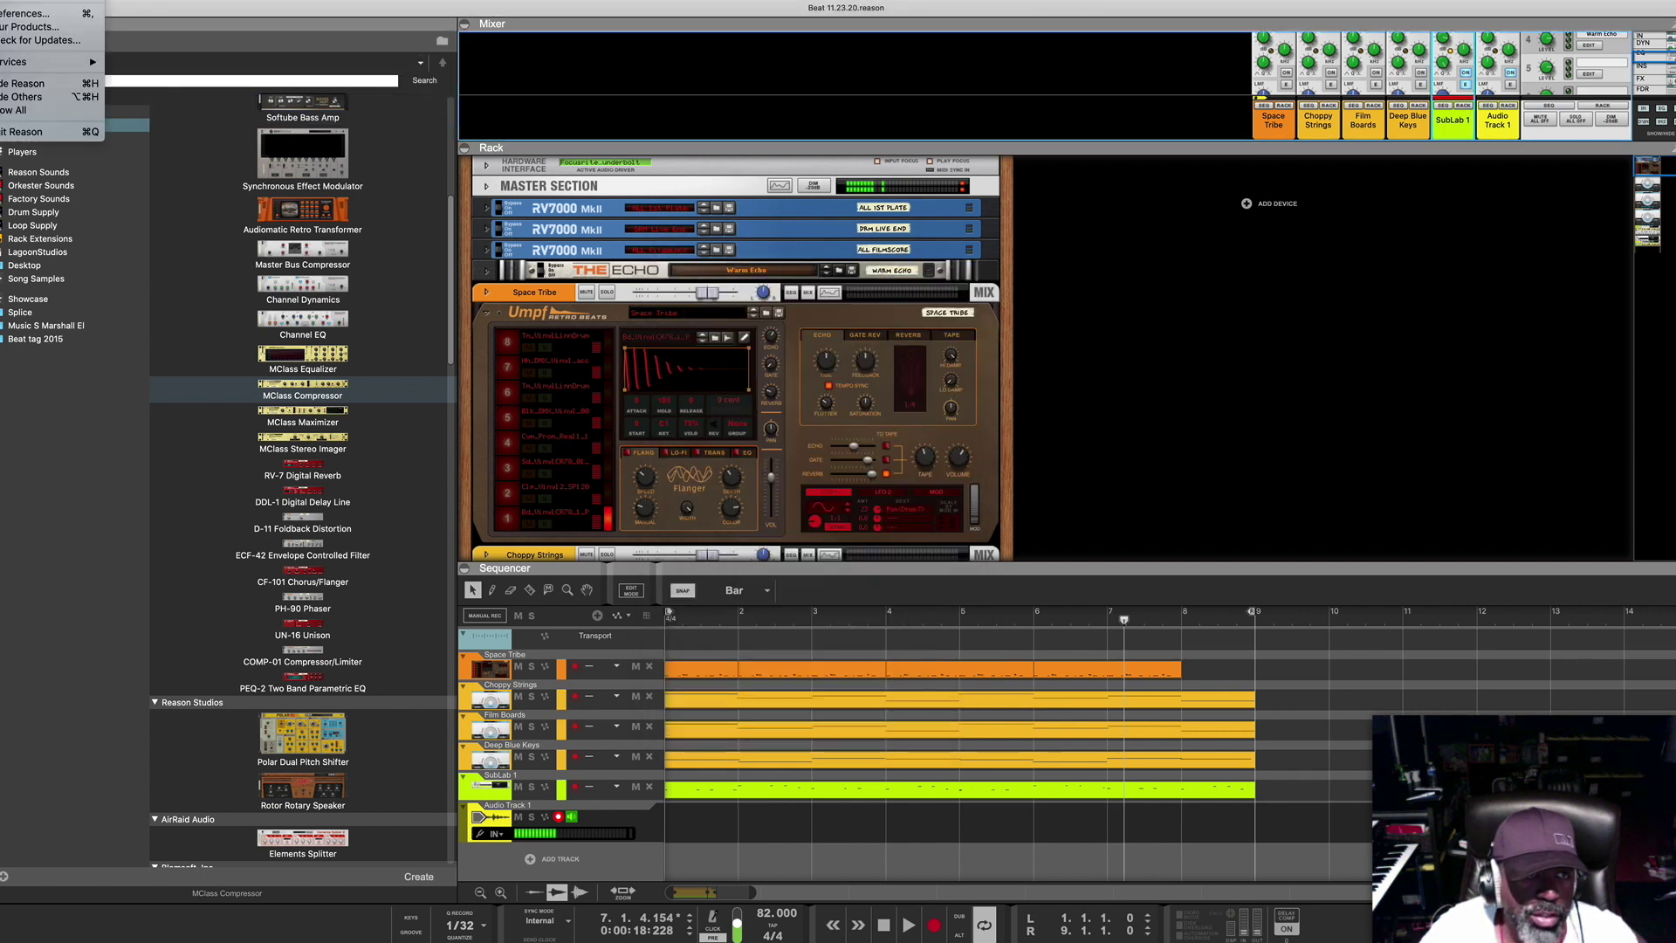
pyautogui.click(45, 1)
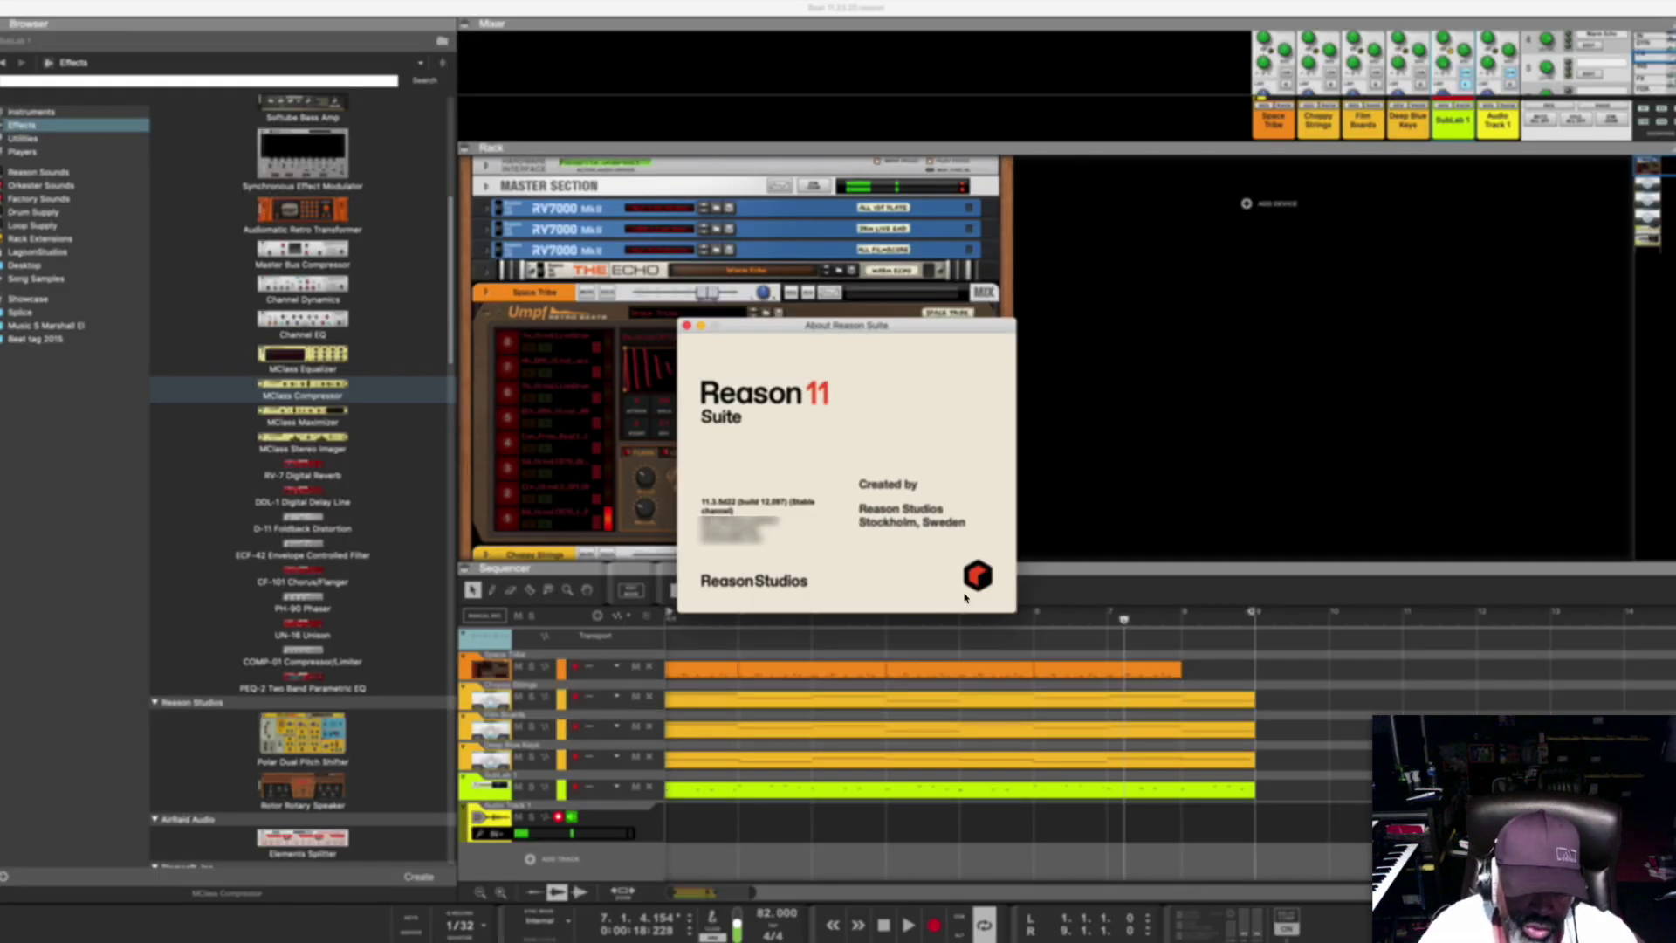
pyautogui.click(684, 326)
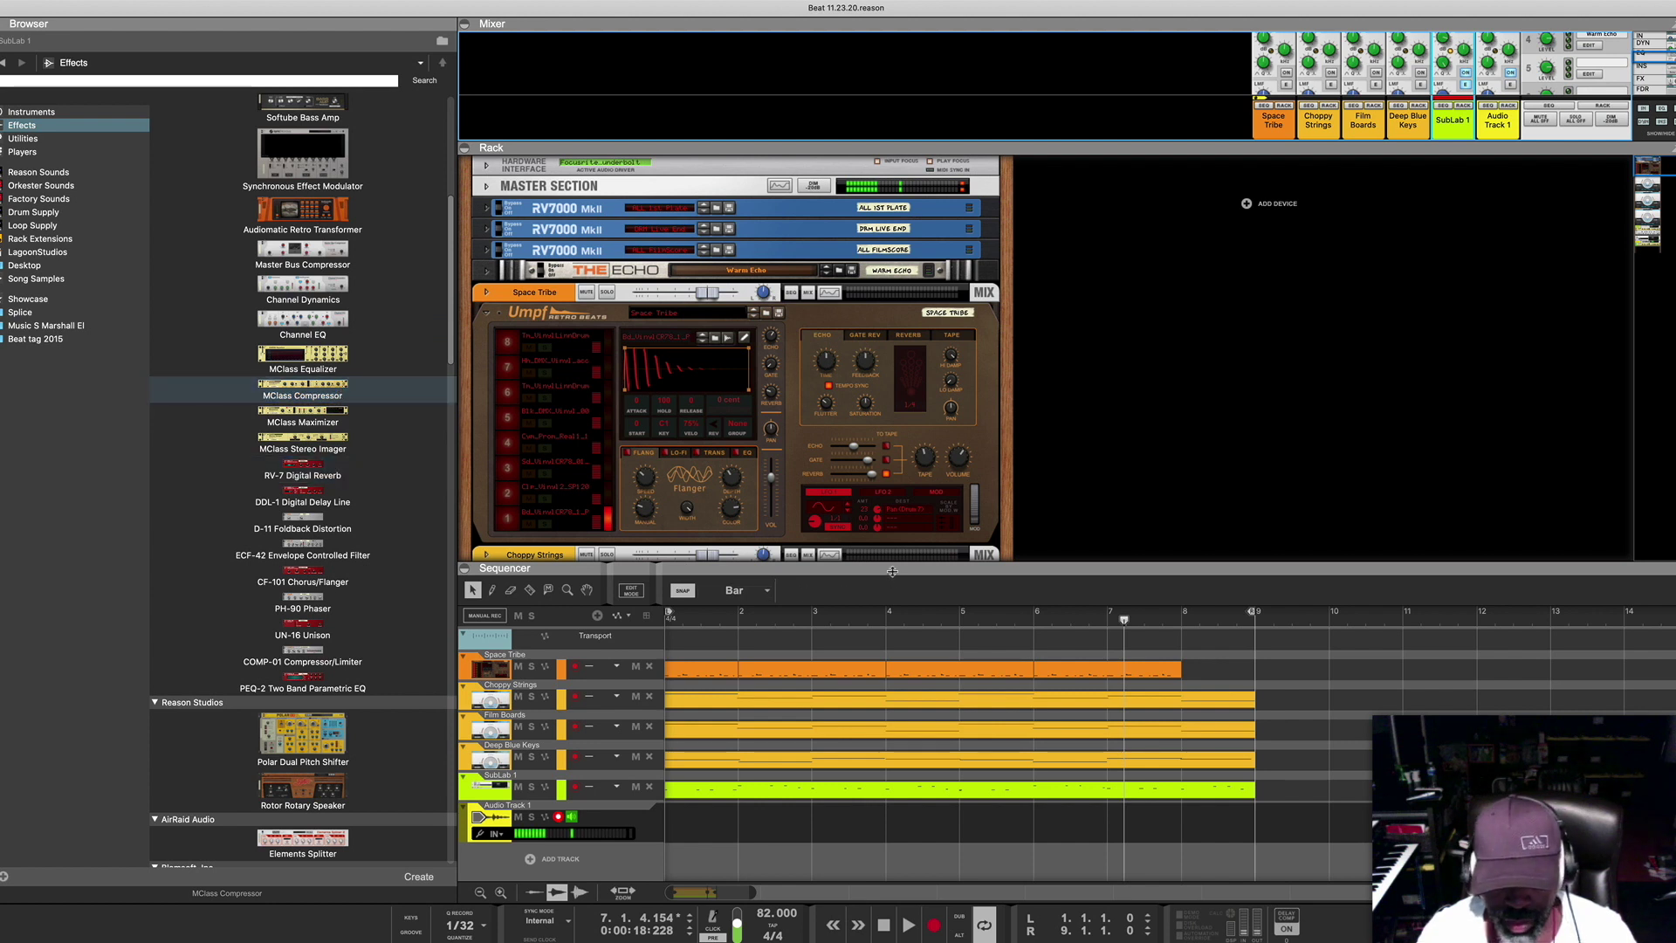
# Enlarge the rack and mixer areas and bring the mixer's channel faders, mute and solo controls into view.
pyautogui.moveTo(891, 570); pyautogui.dragTo(884, 616)
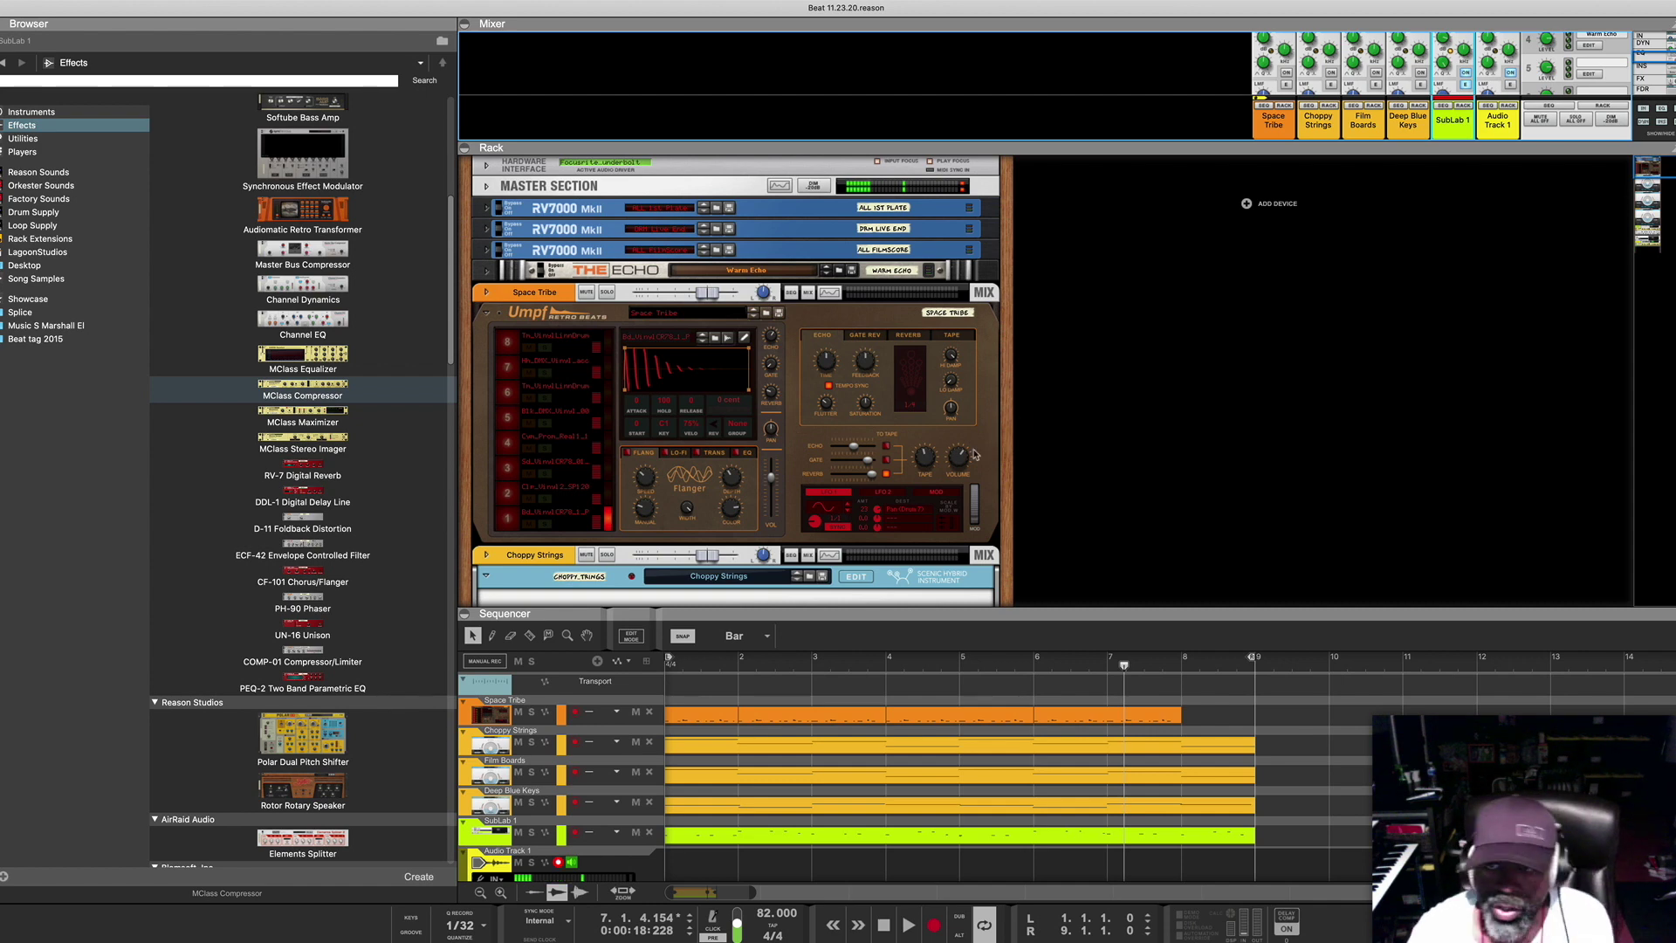
pyautogui.moveTo(1194, 146); pyautogui.dragTo(1201, 236)
pyautogui.scroll(-10, 1201, 234)
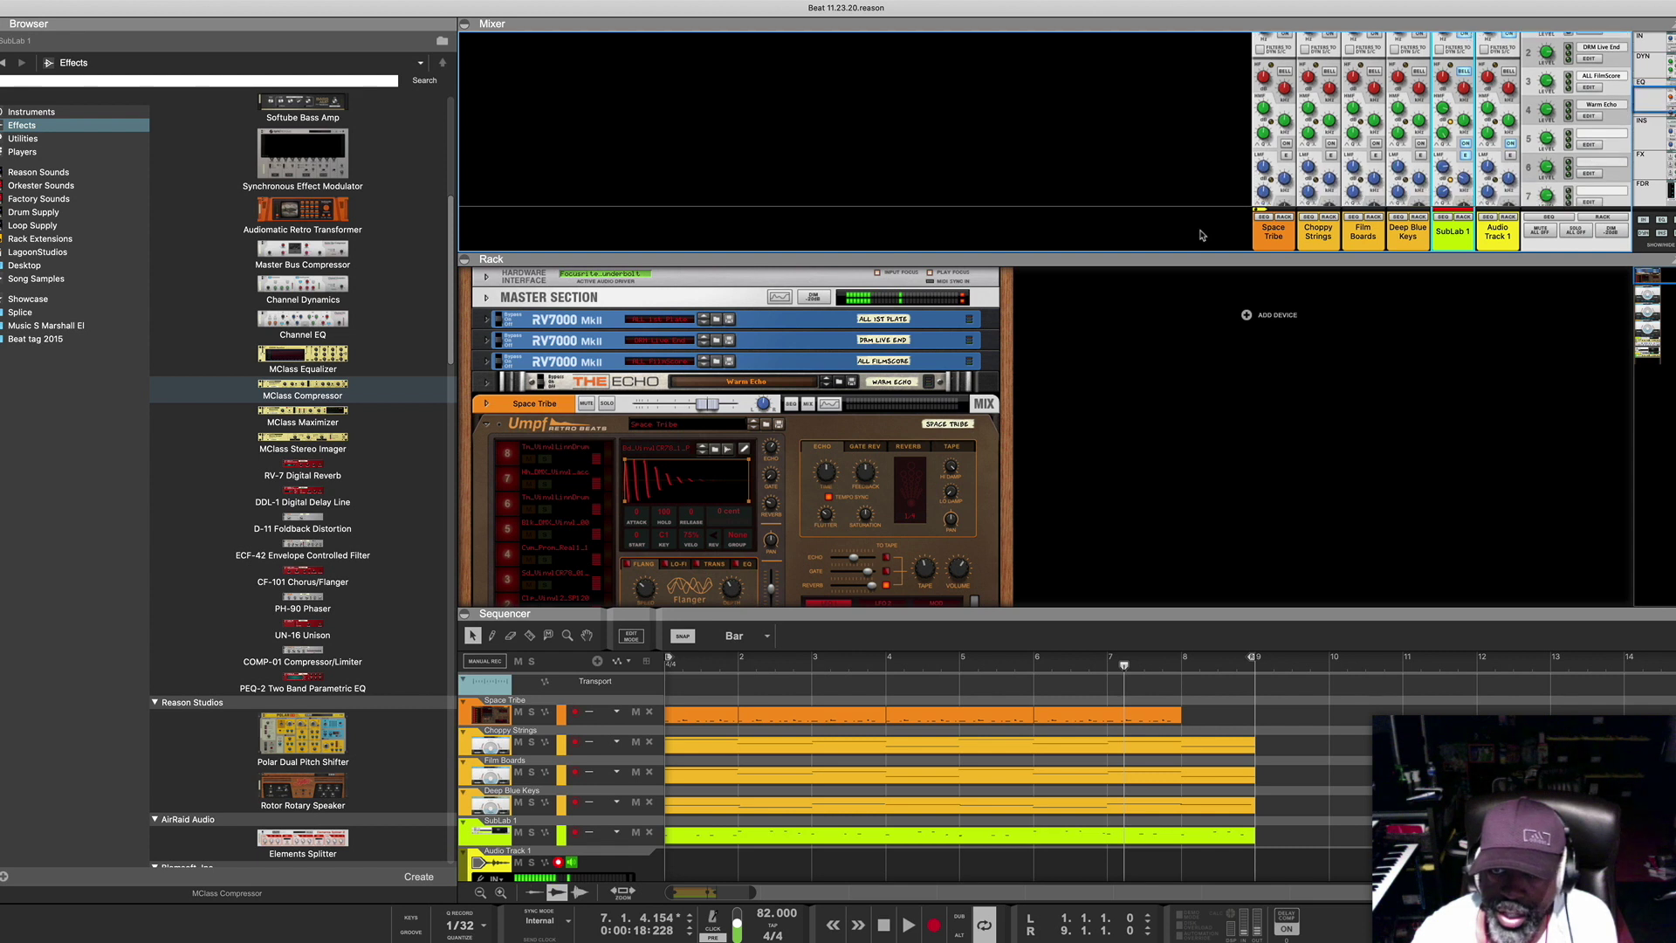
pyautogui.scroll(-10, 1201, 235)
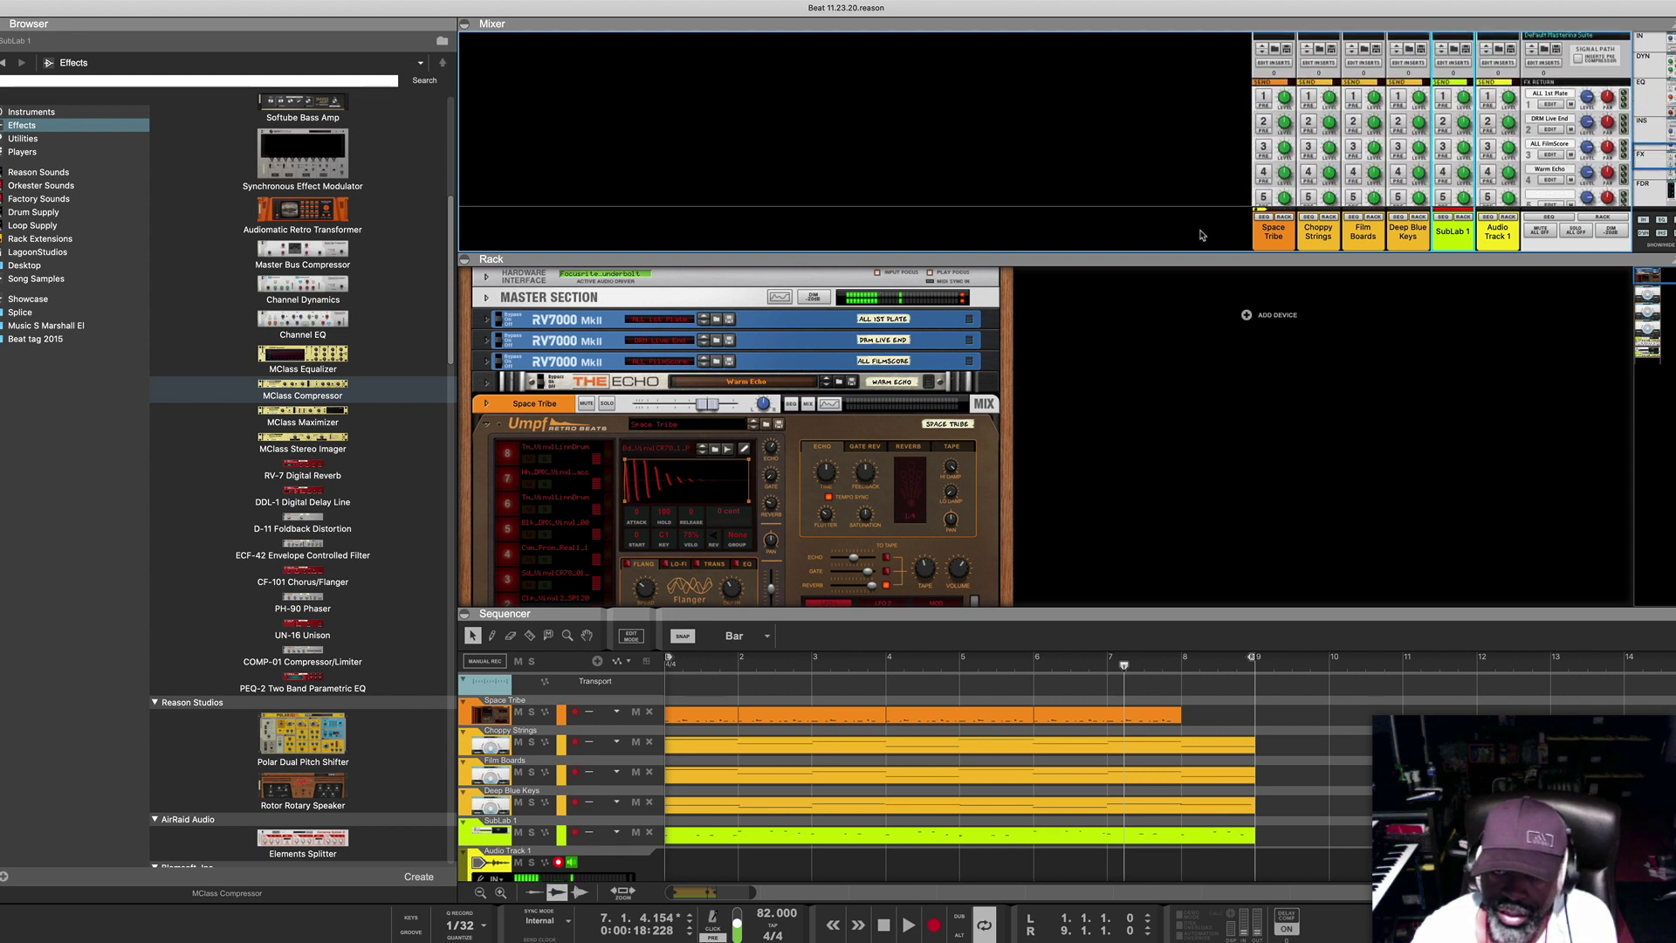
pyautogui.scroll(-1, 1201, 235)
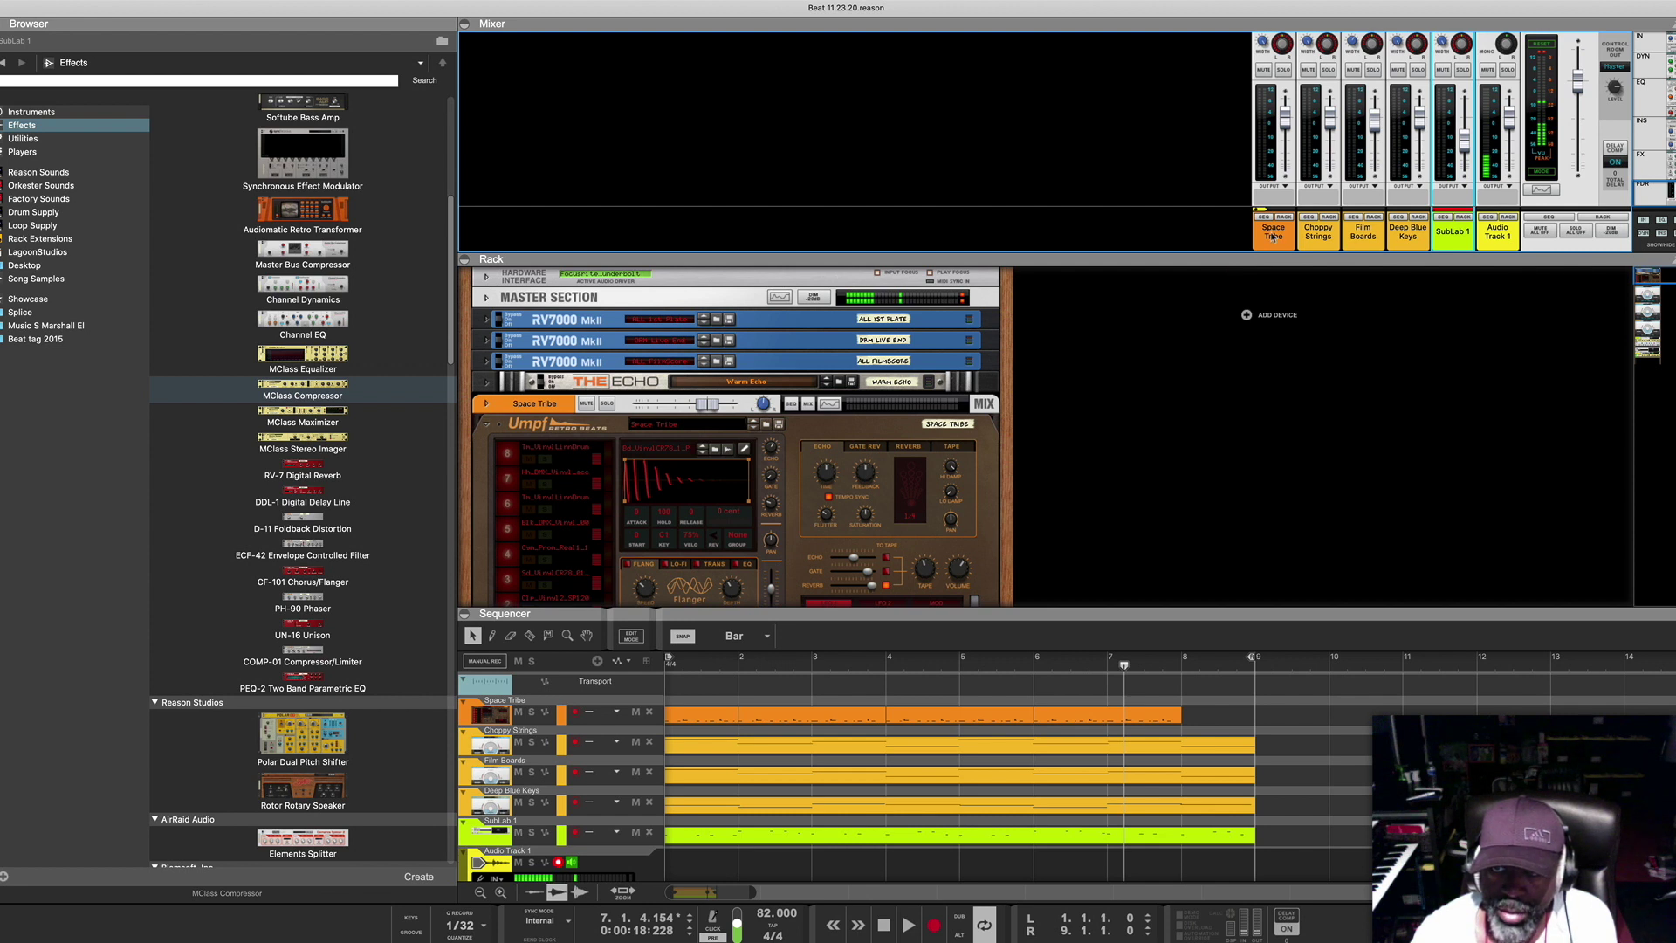
# Solo the Audio Track 1 and Space Tribe mixer channels and start playback.
pyautogui.click(1507, 72)
pyautogui.click(1284, 71)
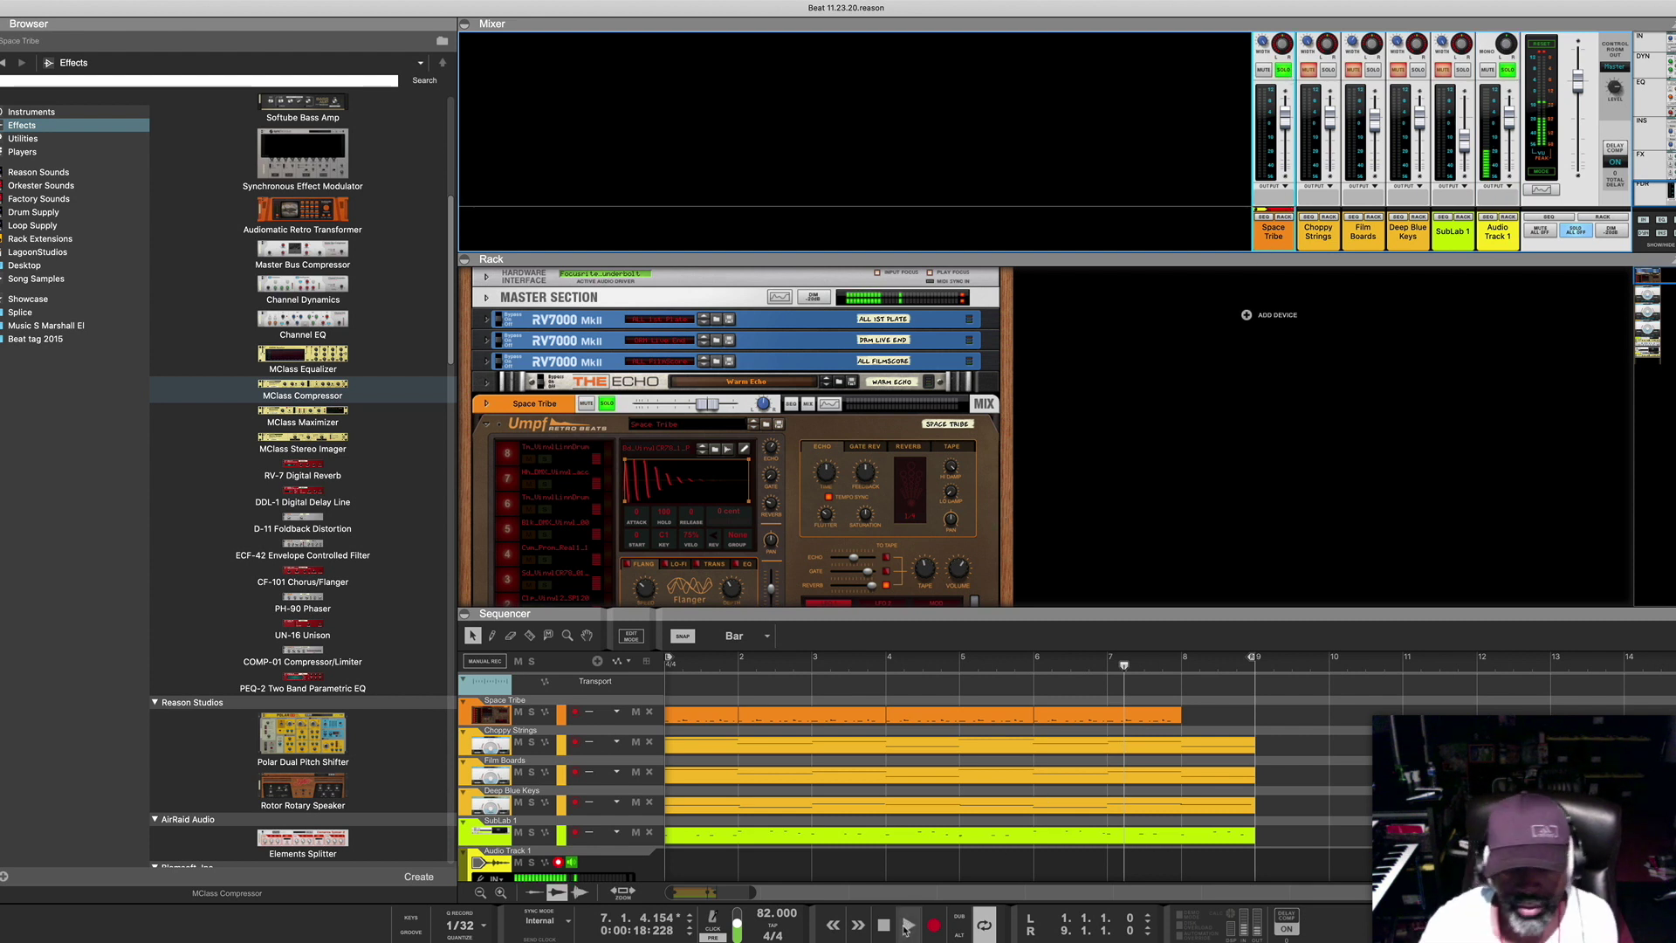
pyautogui.click(908, 927)
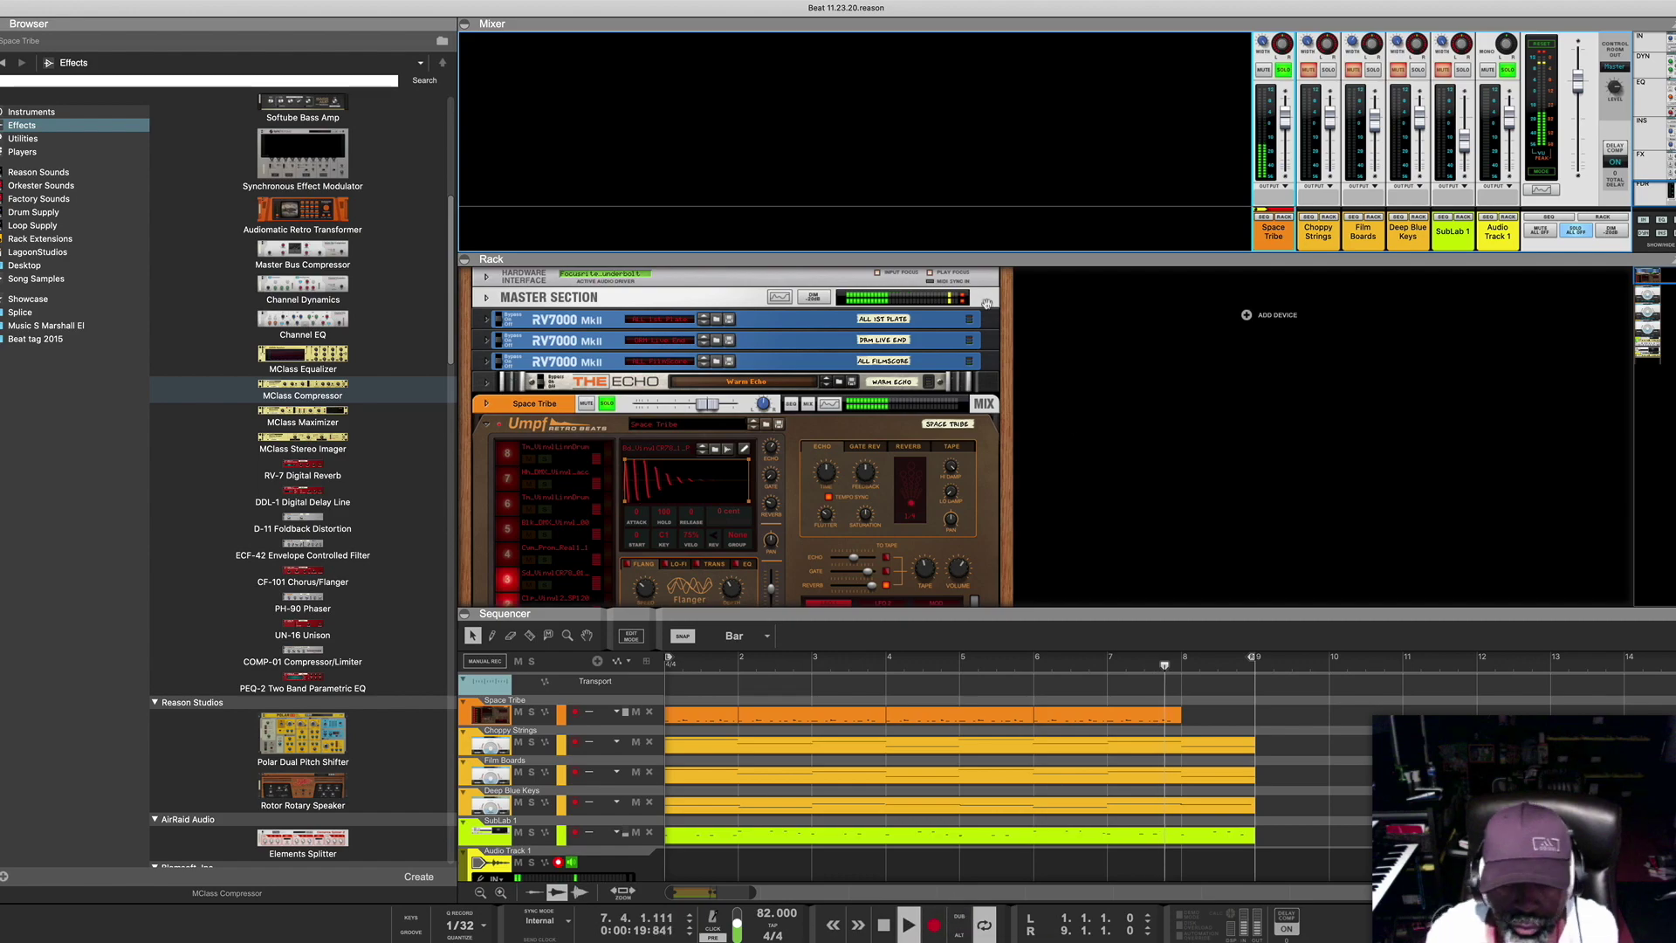
# Shrink the mixer and sequencer areas so the rack shows the entire Umpf Retro Beats device.
pyautogui.moveTo(989, 253); pyautogui.dragTo(988, 117)
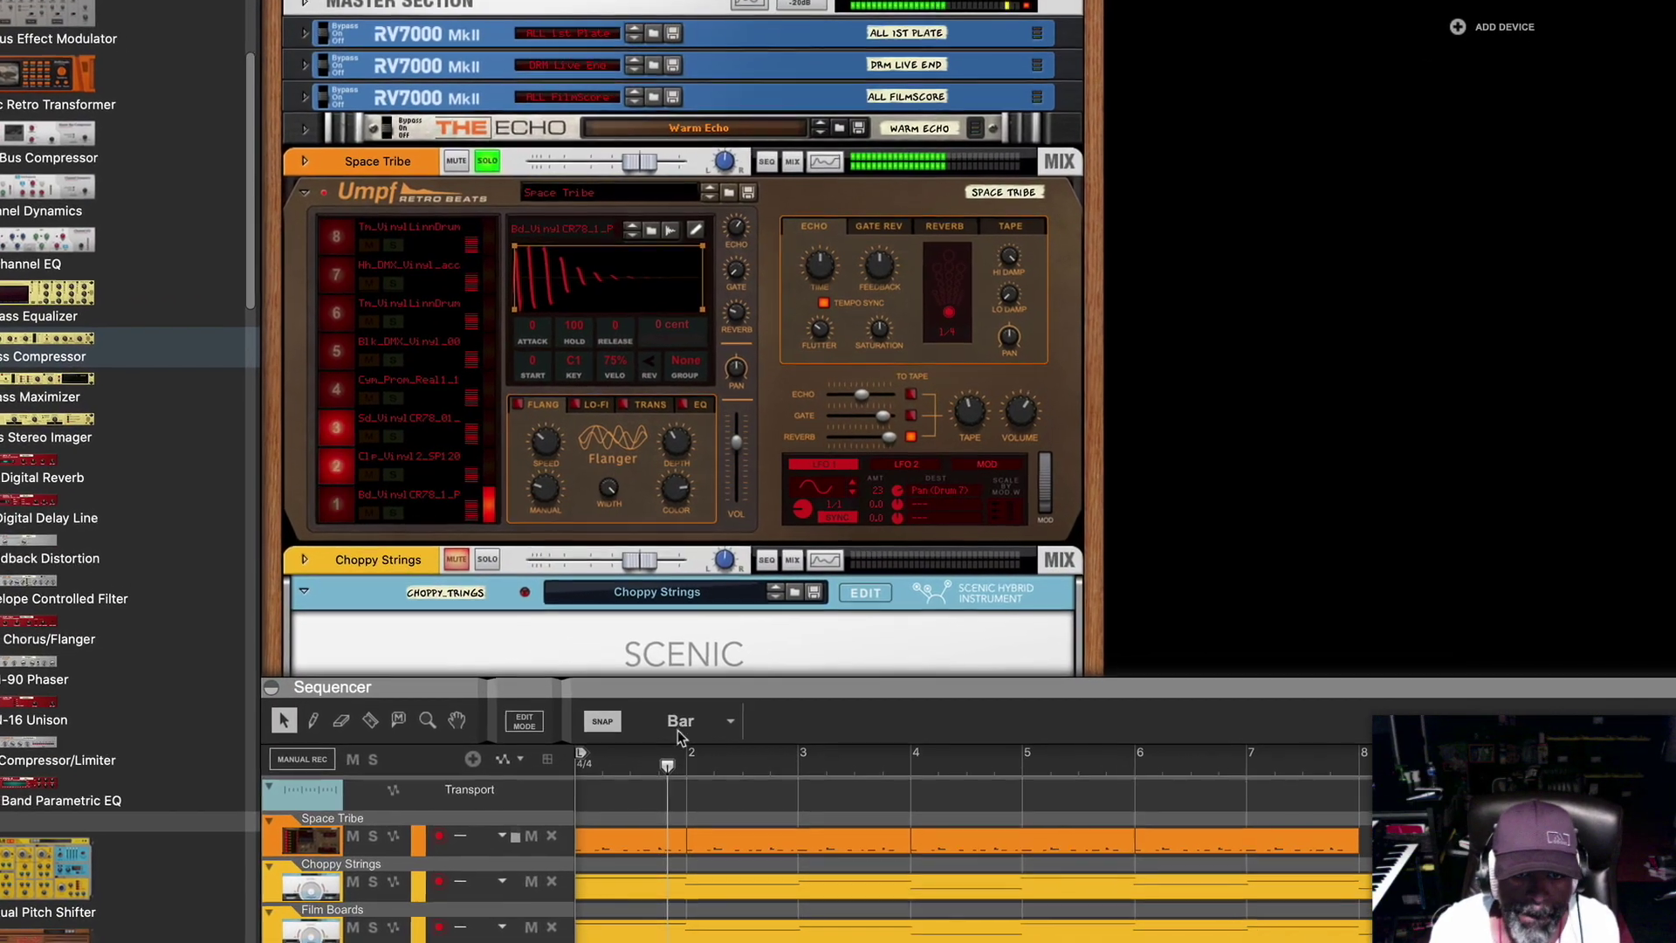
pyautogui.moveTo(738, 688); pyautogui.dragTo(741, 731)
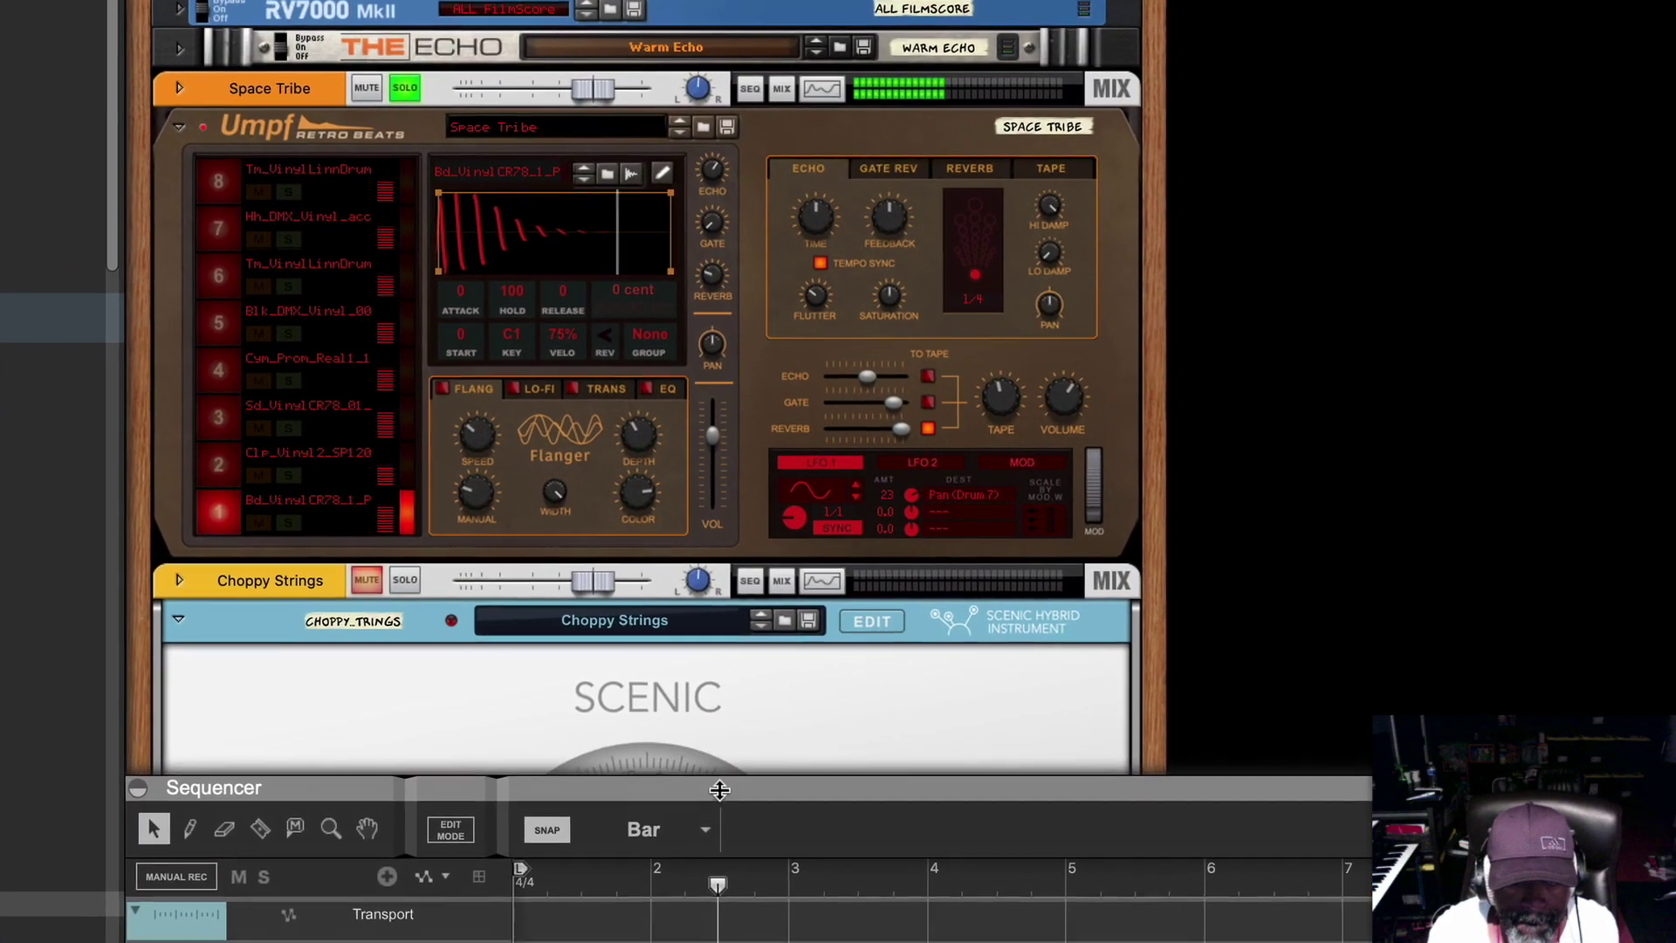
pyautogui.moveTo(719, 789); pyautogui.dragTo(716, 773)
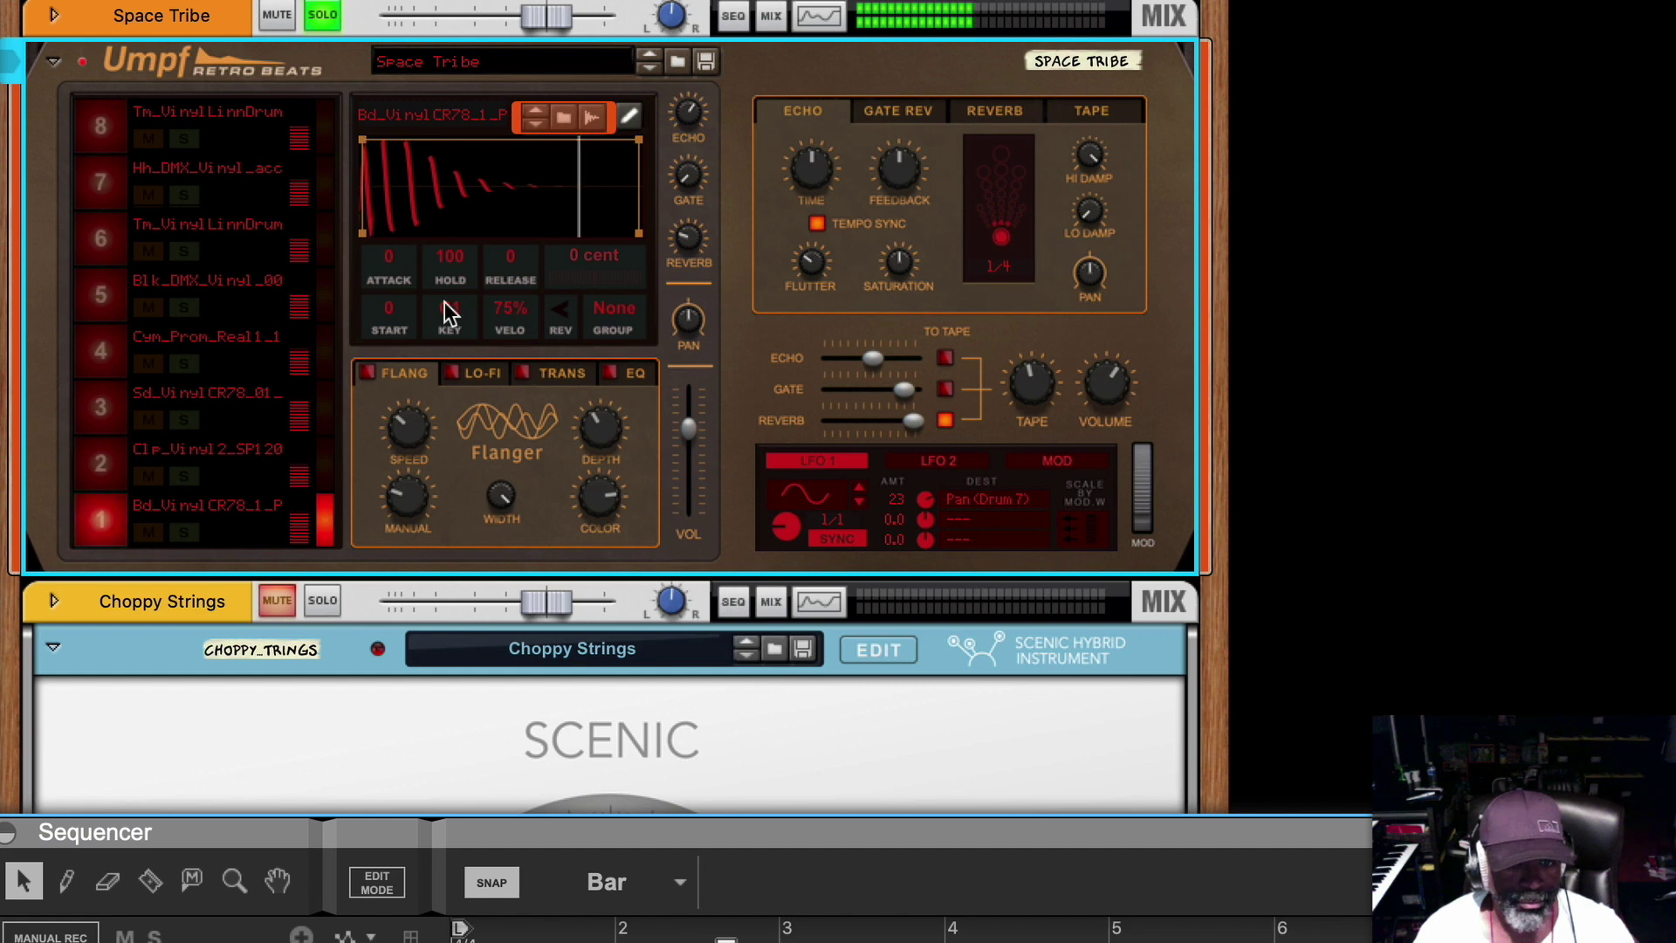
# Enable the Flanger on drum 1 and adjust its echo, gate and reverb sends, with reverb at -37.8 dB.
pyautogui.click(366, 372)
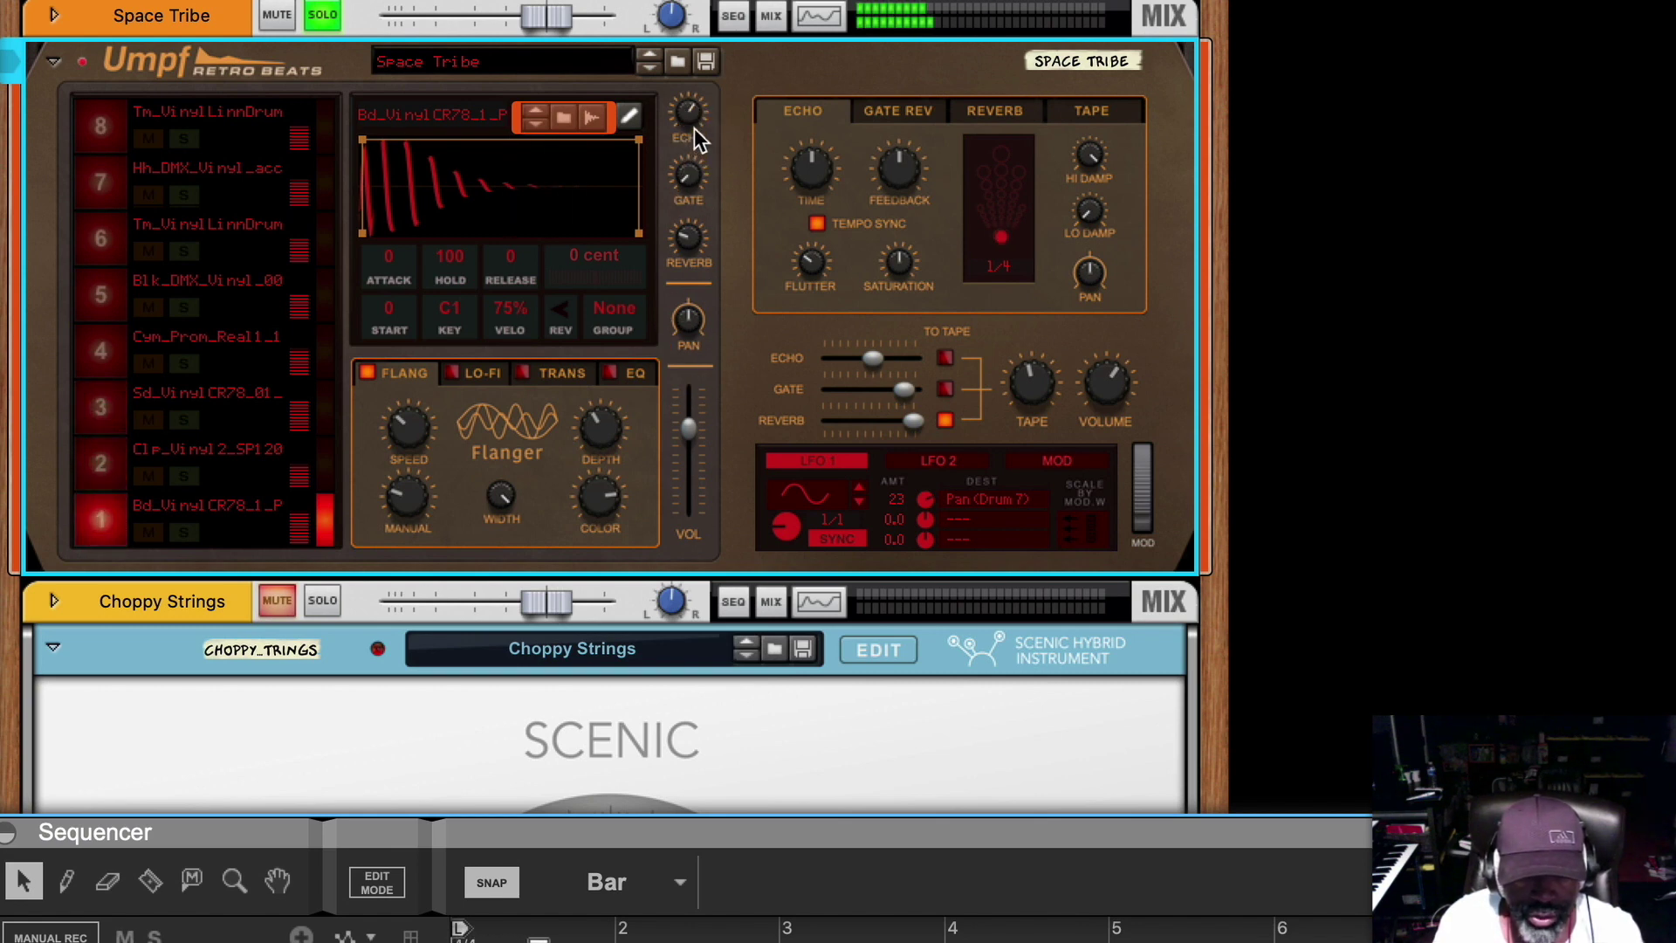
pyautogui.moveTo(687, 115)
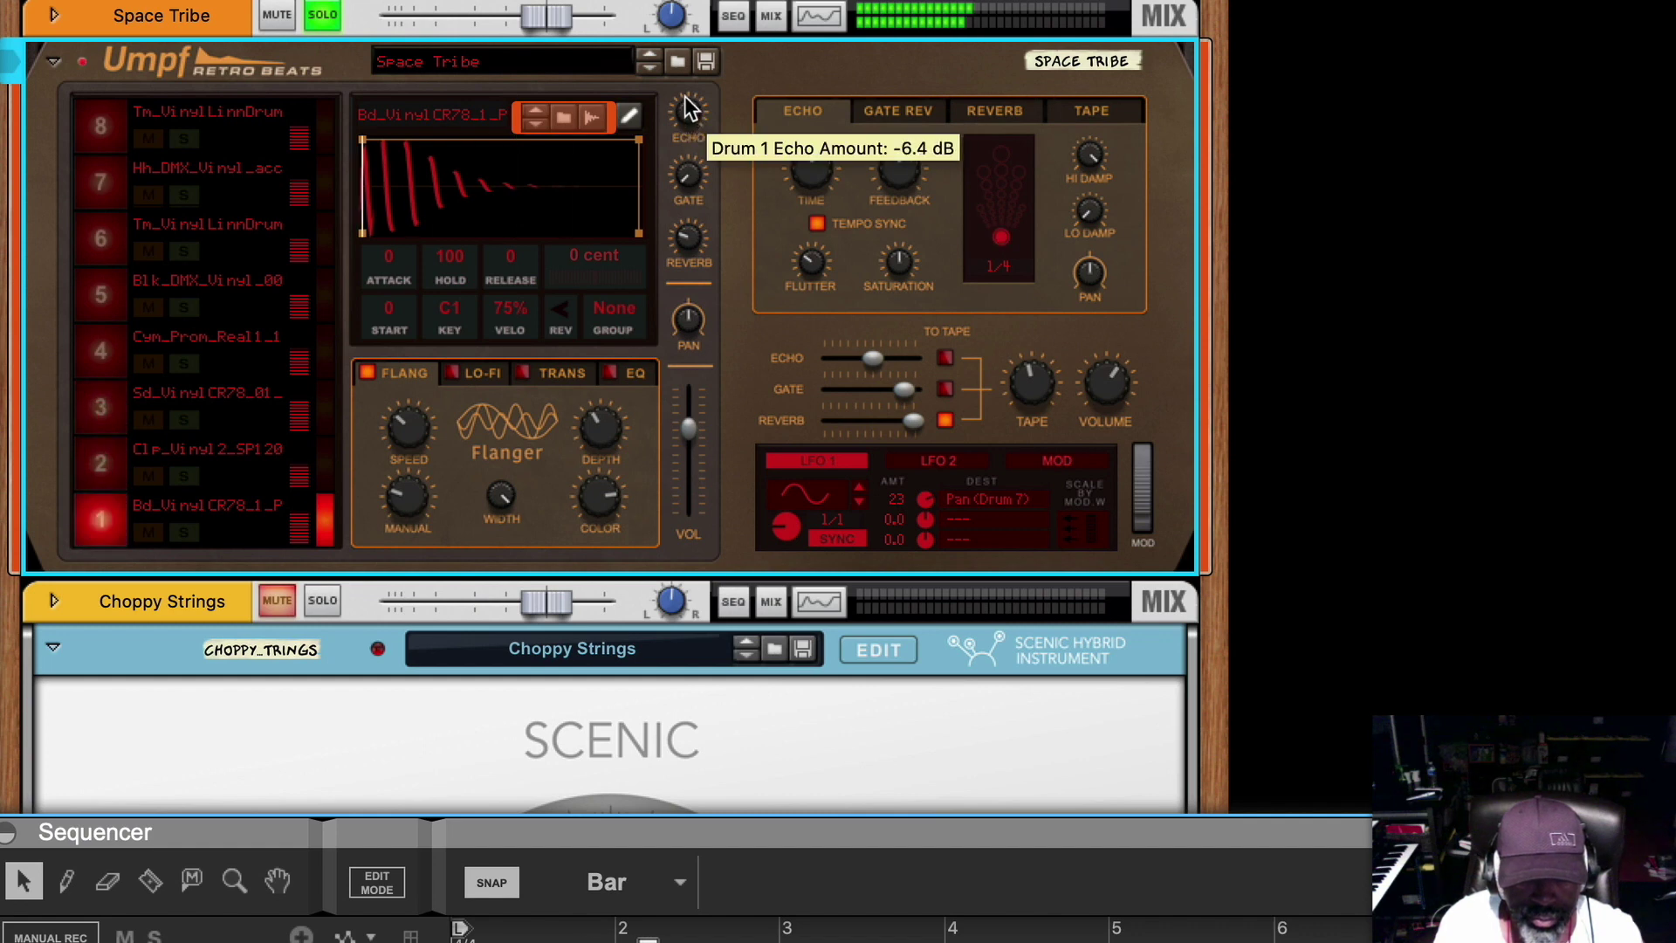
pyautogui.moveTo(687, 109); pyautogui.dragTo(698, 223)
pyautogui.moveTo(689, 173)
pyautogui.moveTo(688, 144)
pyautogui.mouseDown()
pyautogui.moveTo(693, 107)
pyautogui.moveTo(688, 175)
pyautogui.mouseUp()
pyautogui.moveTo(685, 242)
pyautogui.moveTo(684, 240)
pyautogui.mouseDown()
pyautogui.moveTo(698, 169)
pyautogui.moveTo(703, 235)
pyautogui.mouseUp()
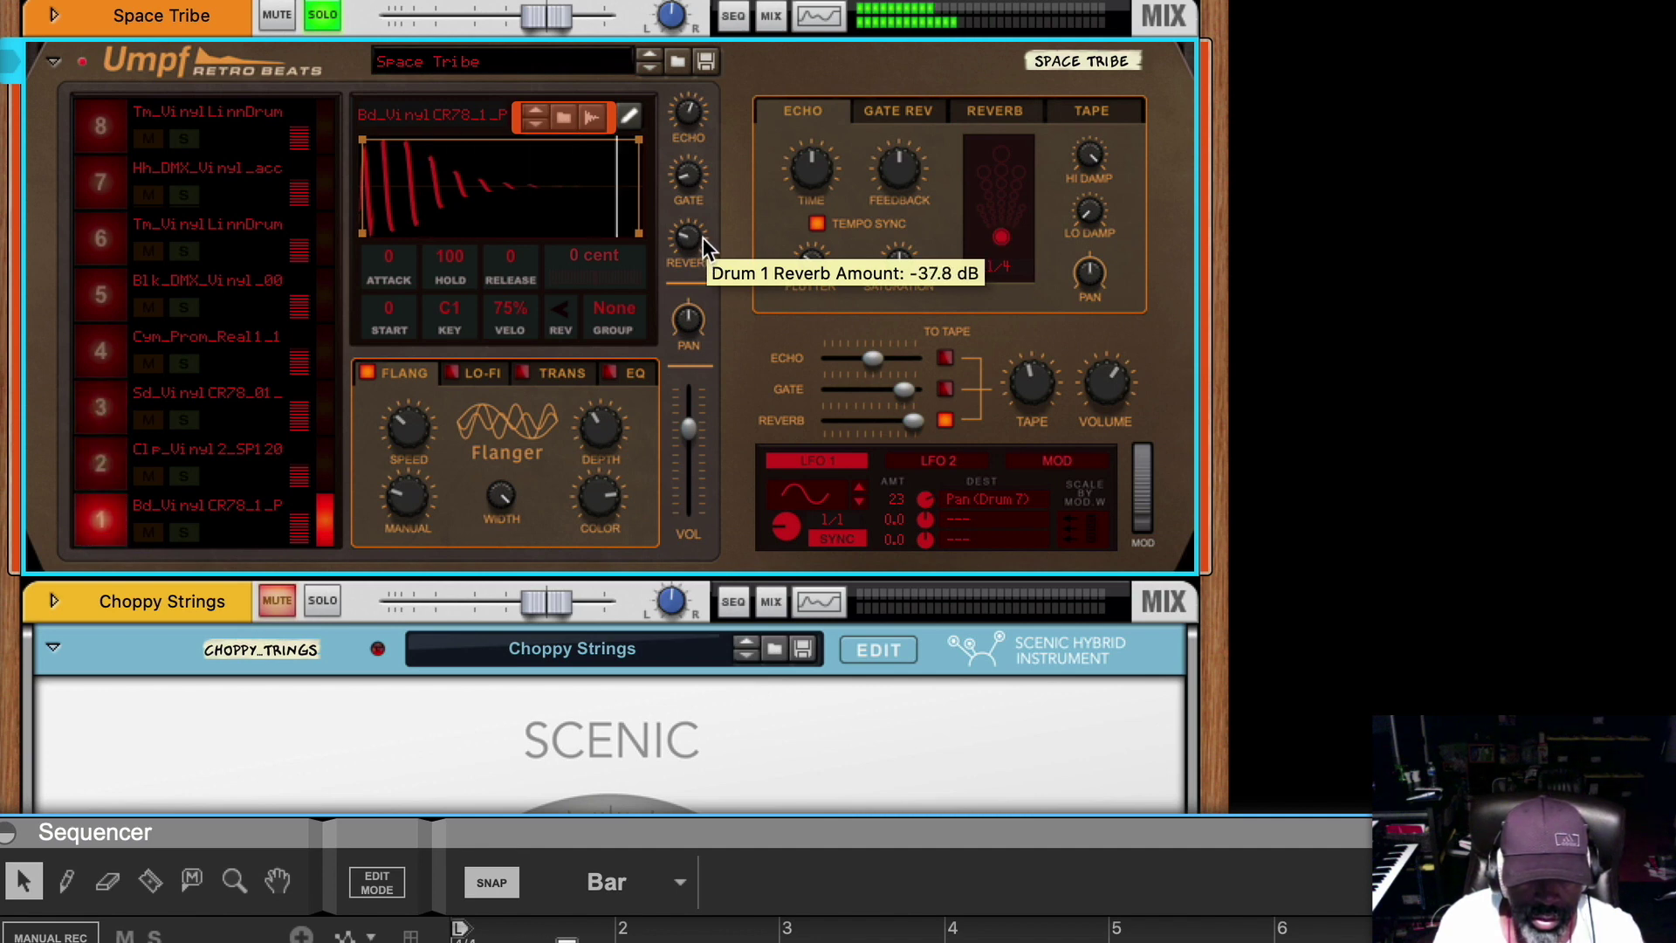
# Enable the Lo-Fi effect on drum 1 and raise the drum's volume slightly.
pyautogui.click(478, 379)
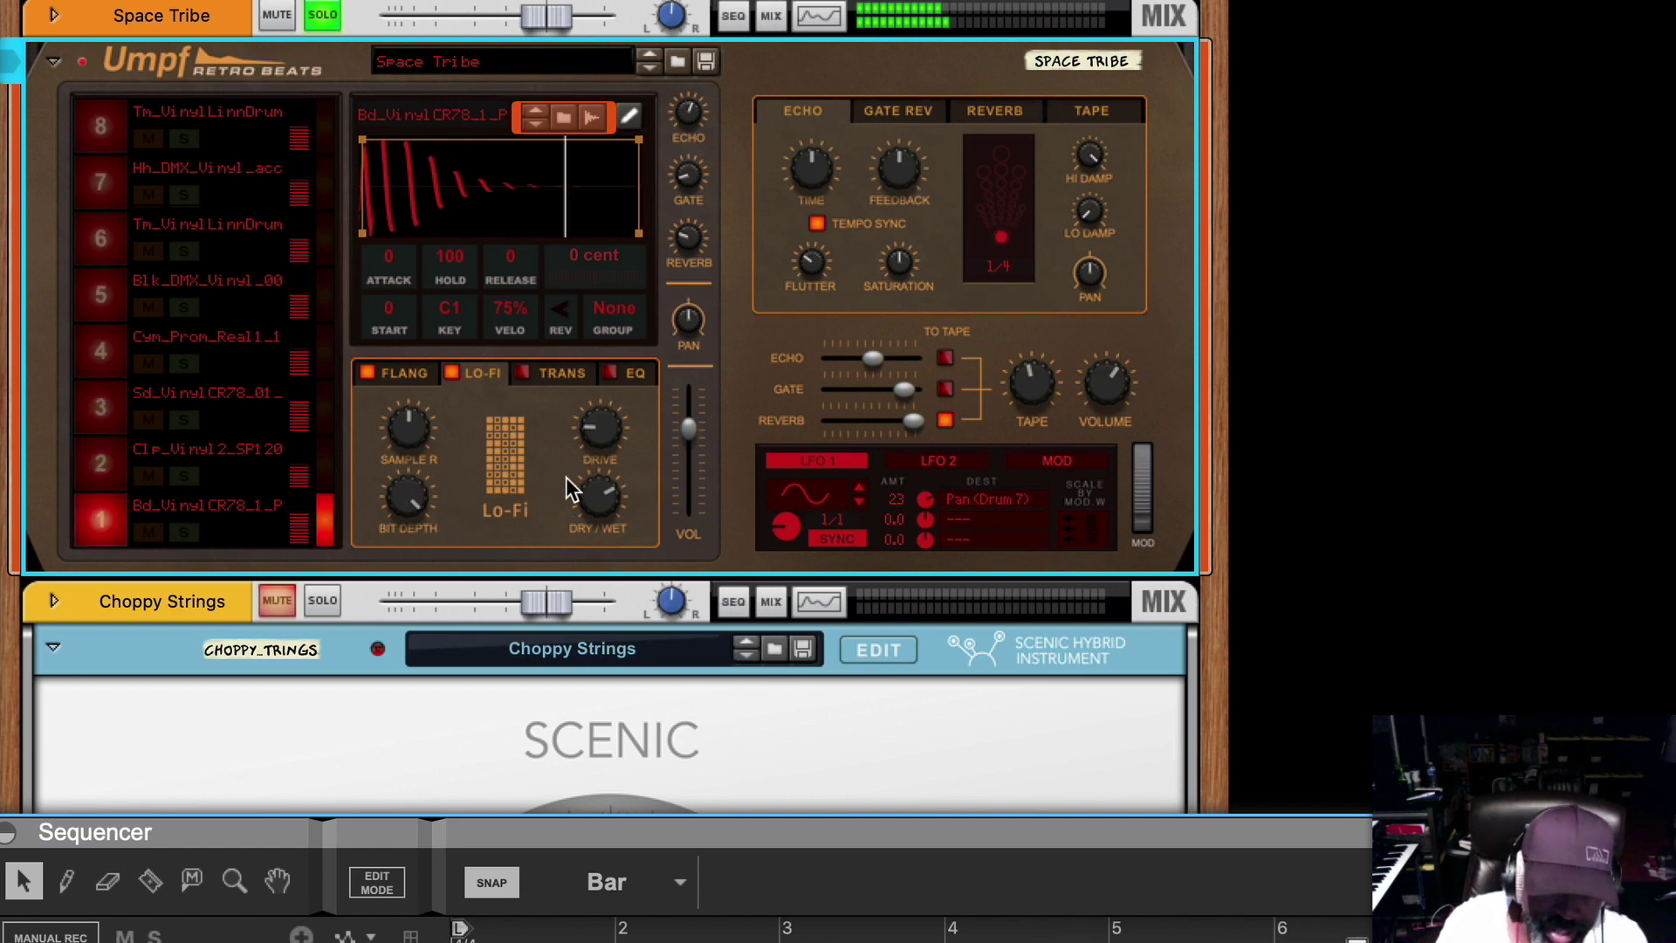
pyautogui.moveTo(604, 453)
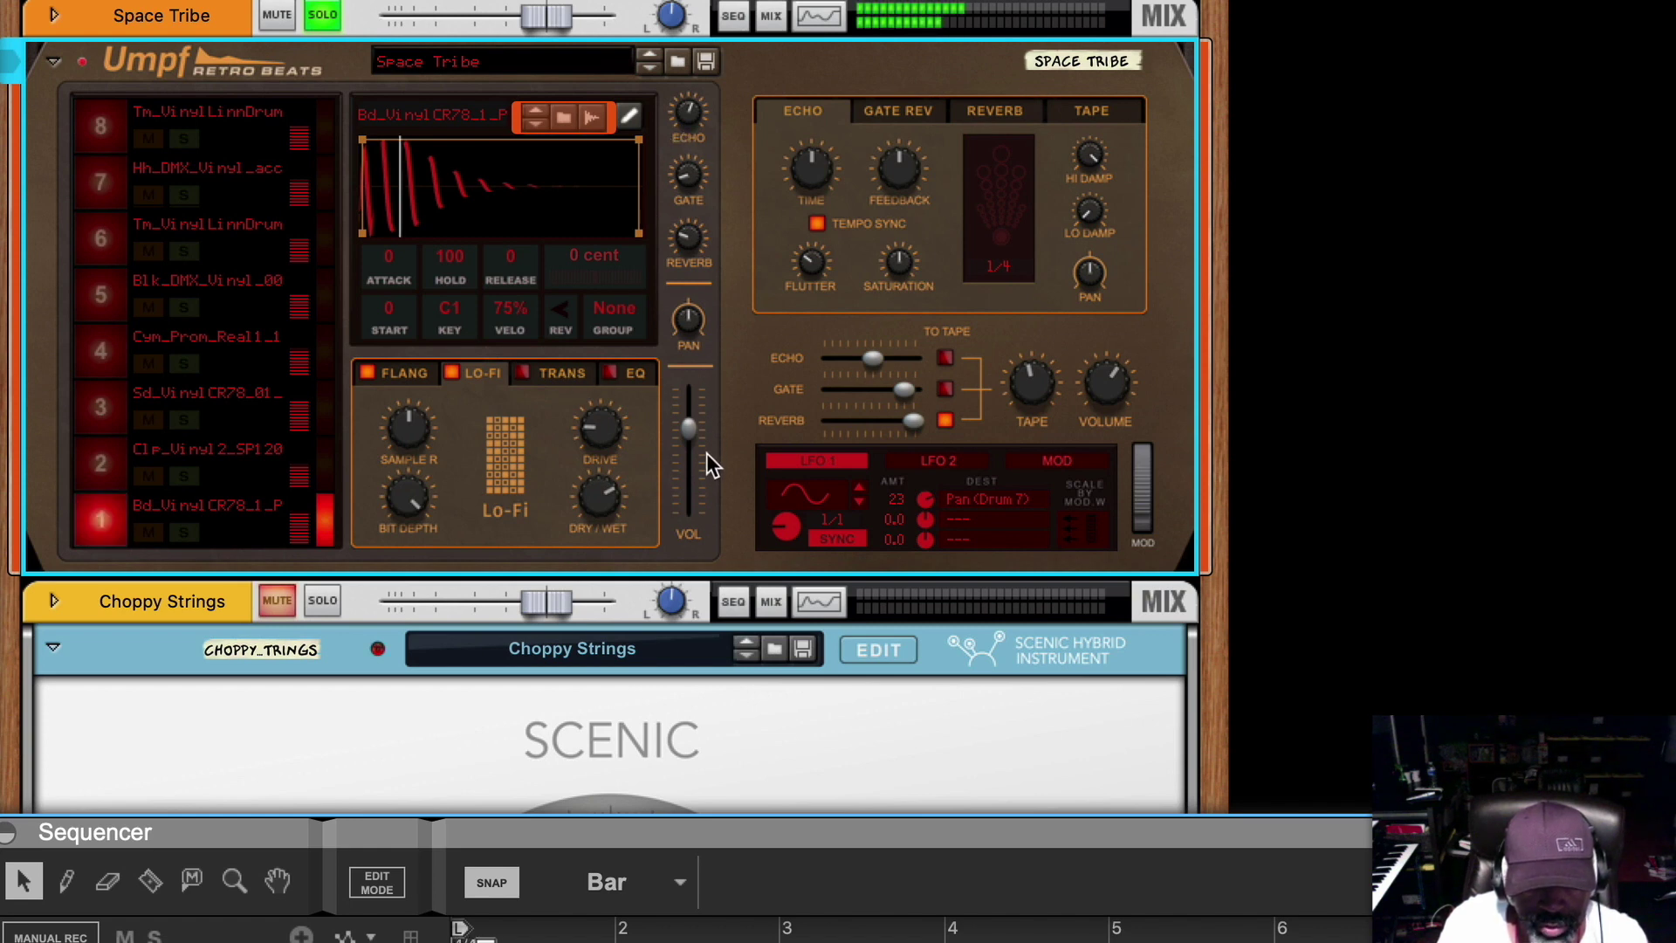
pyautogui.moveTo(691, 429)
pyautogui.moveTo(693, 428)
pyautogui.mouseDown()
pyautogui.moveTo(696, 397)
pyautogui.moveTo(694, 418)
pyautogui.mouseUp()
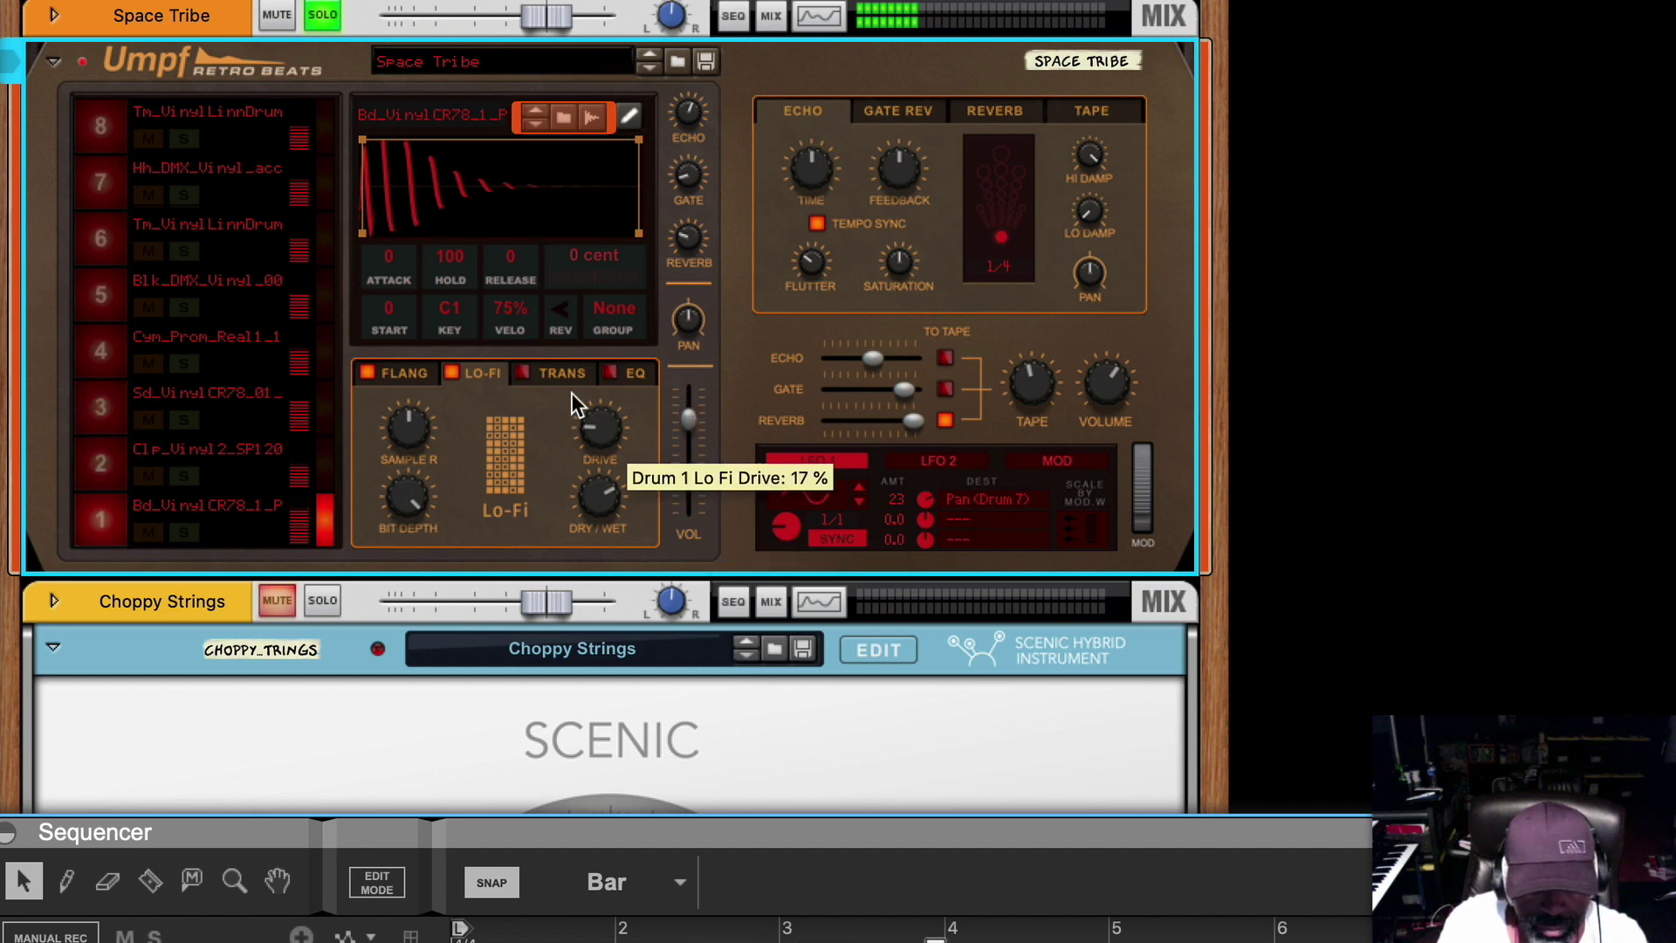
# Try the Transient Shaper on drum 1 with sustain at 97 %, restore the sustain and switch the effect off.
pyautogui.click(554, 374)
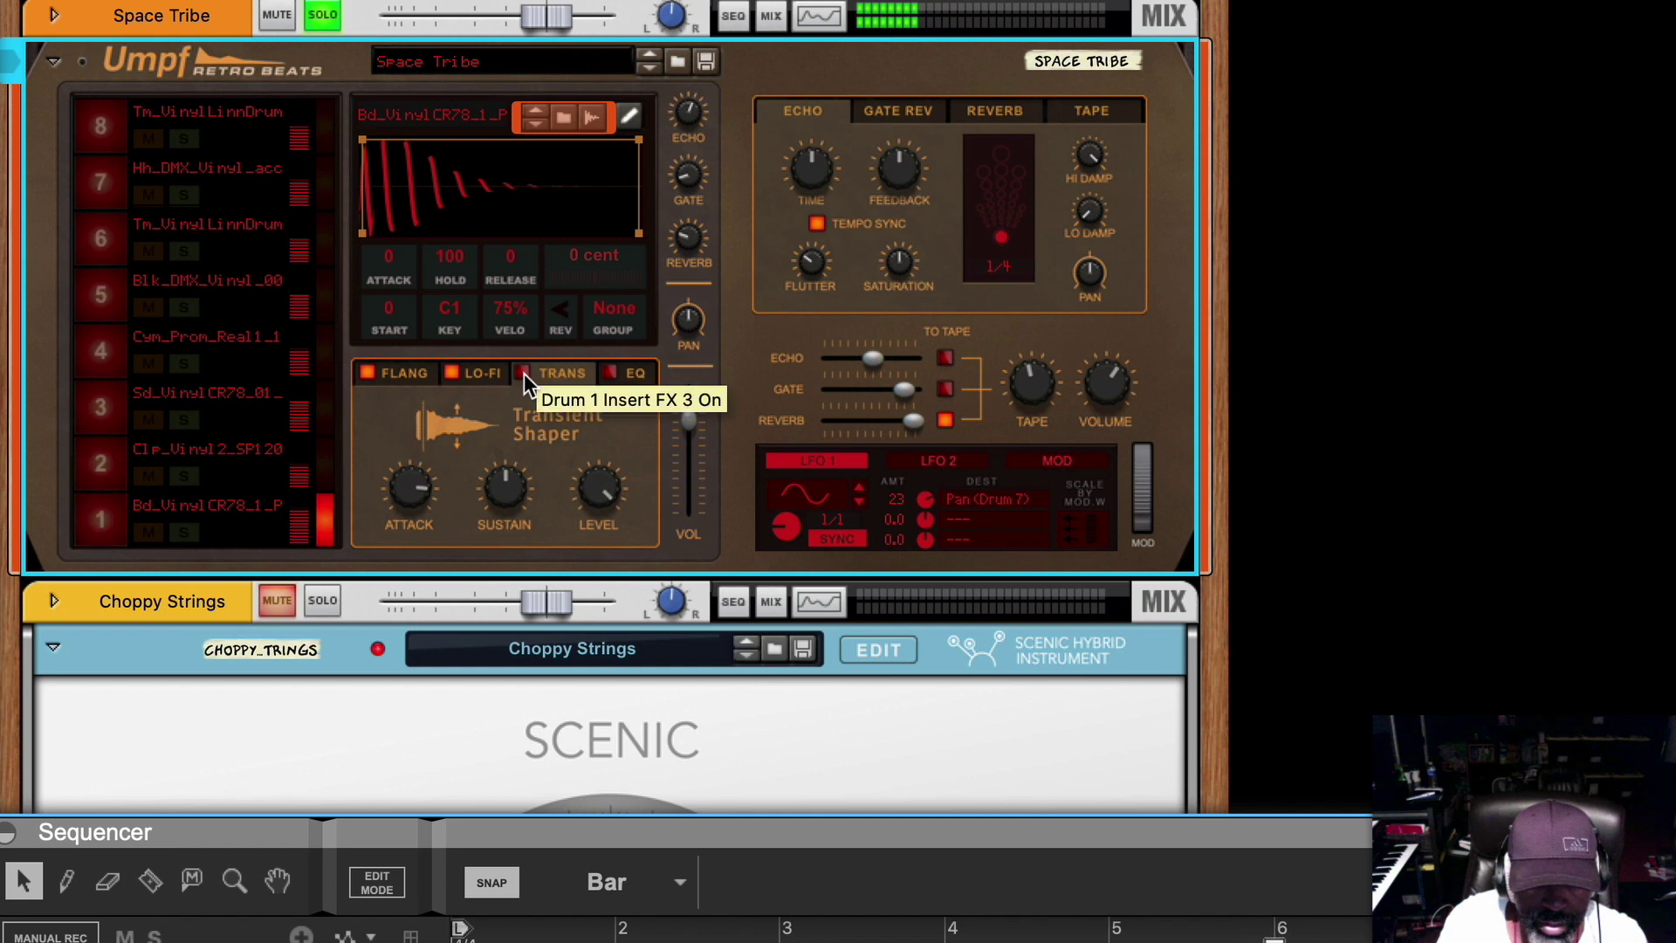
pyautogui.click(524, 374)
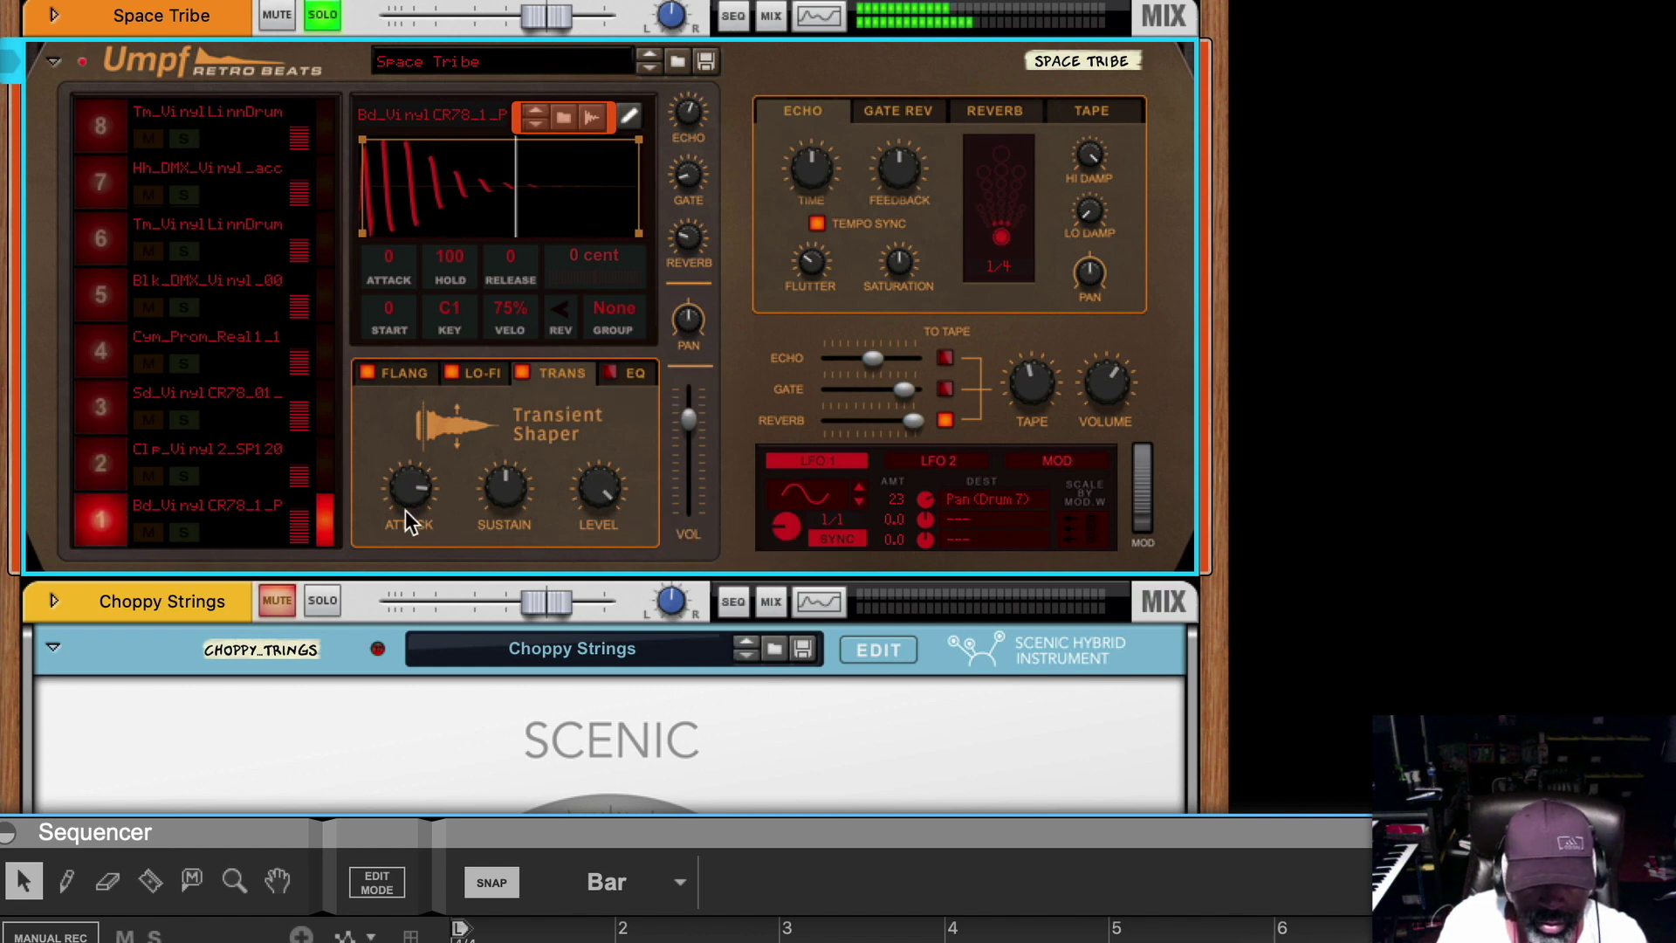
pyautogui.moveTo(500, 480); pyautogui.dragTo(511, 442)
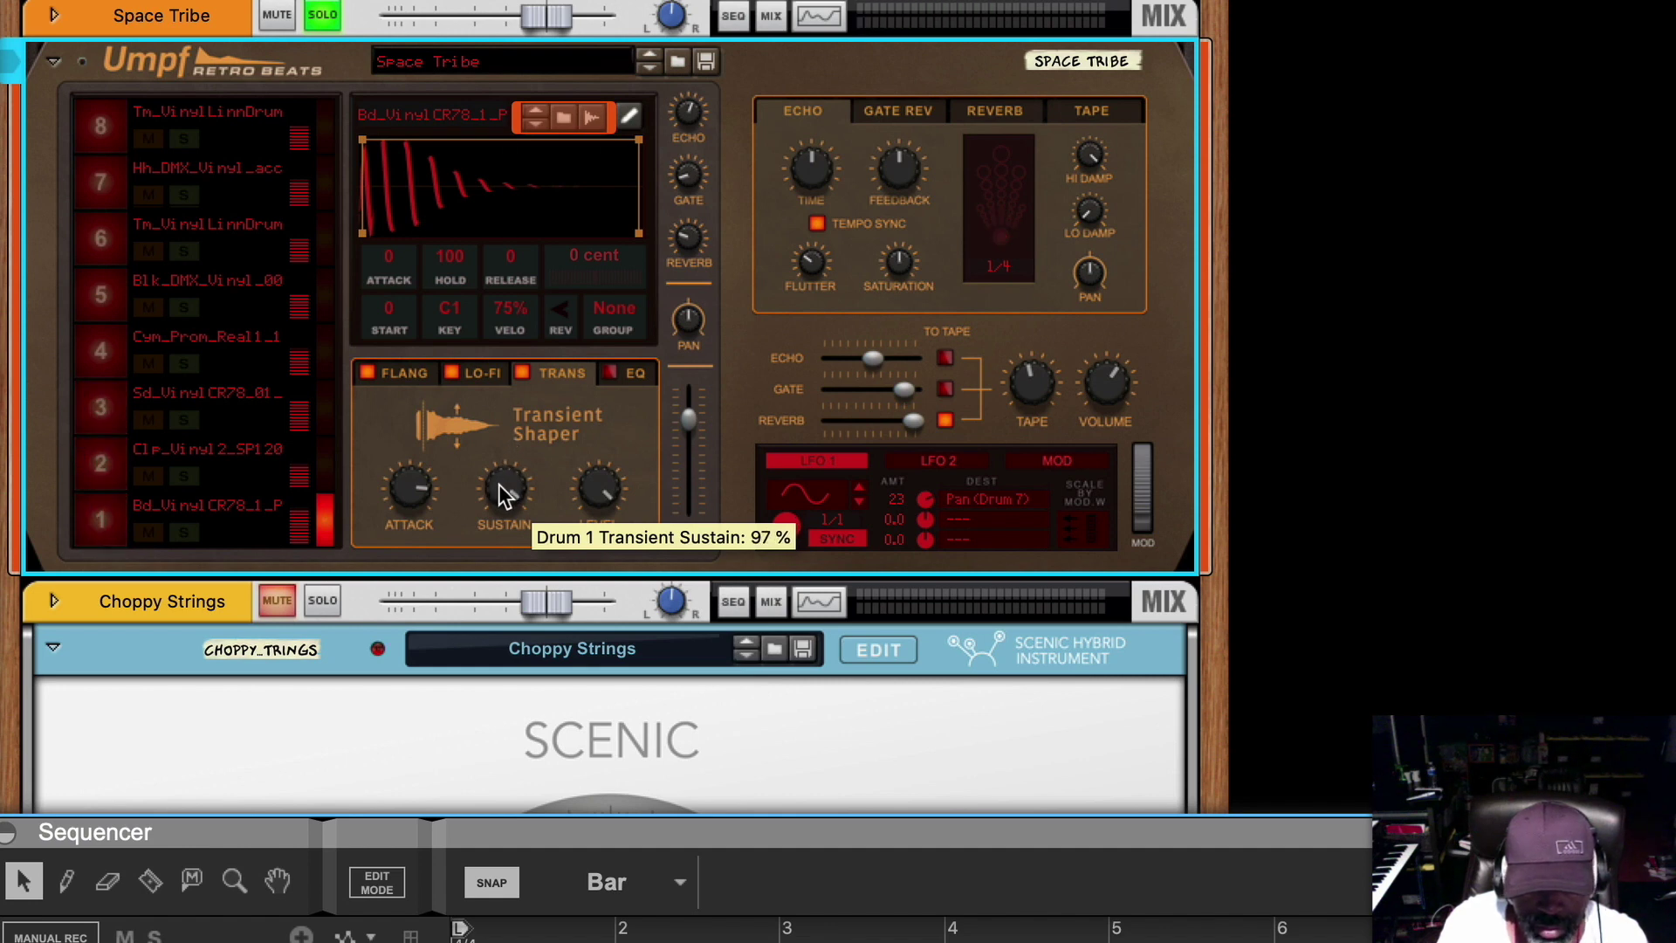
pyautogui.moveTo(502, 485); pyautogui.dragTo(516, 534)
pyautogui.click(521, 372)
# Switch on drum 1's EQ and try Lo Cut at 405 Hz before returning it to minimum.
pyautogui.click(610, 372)
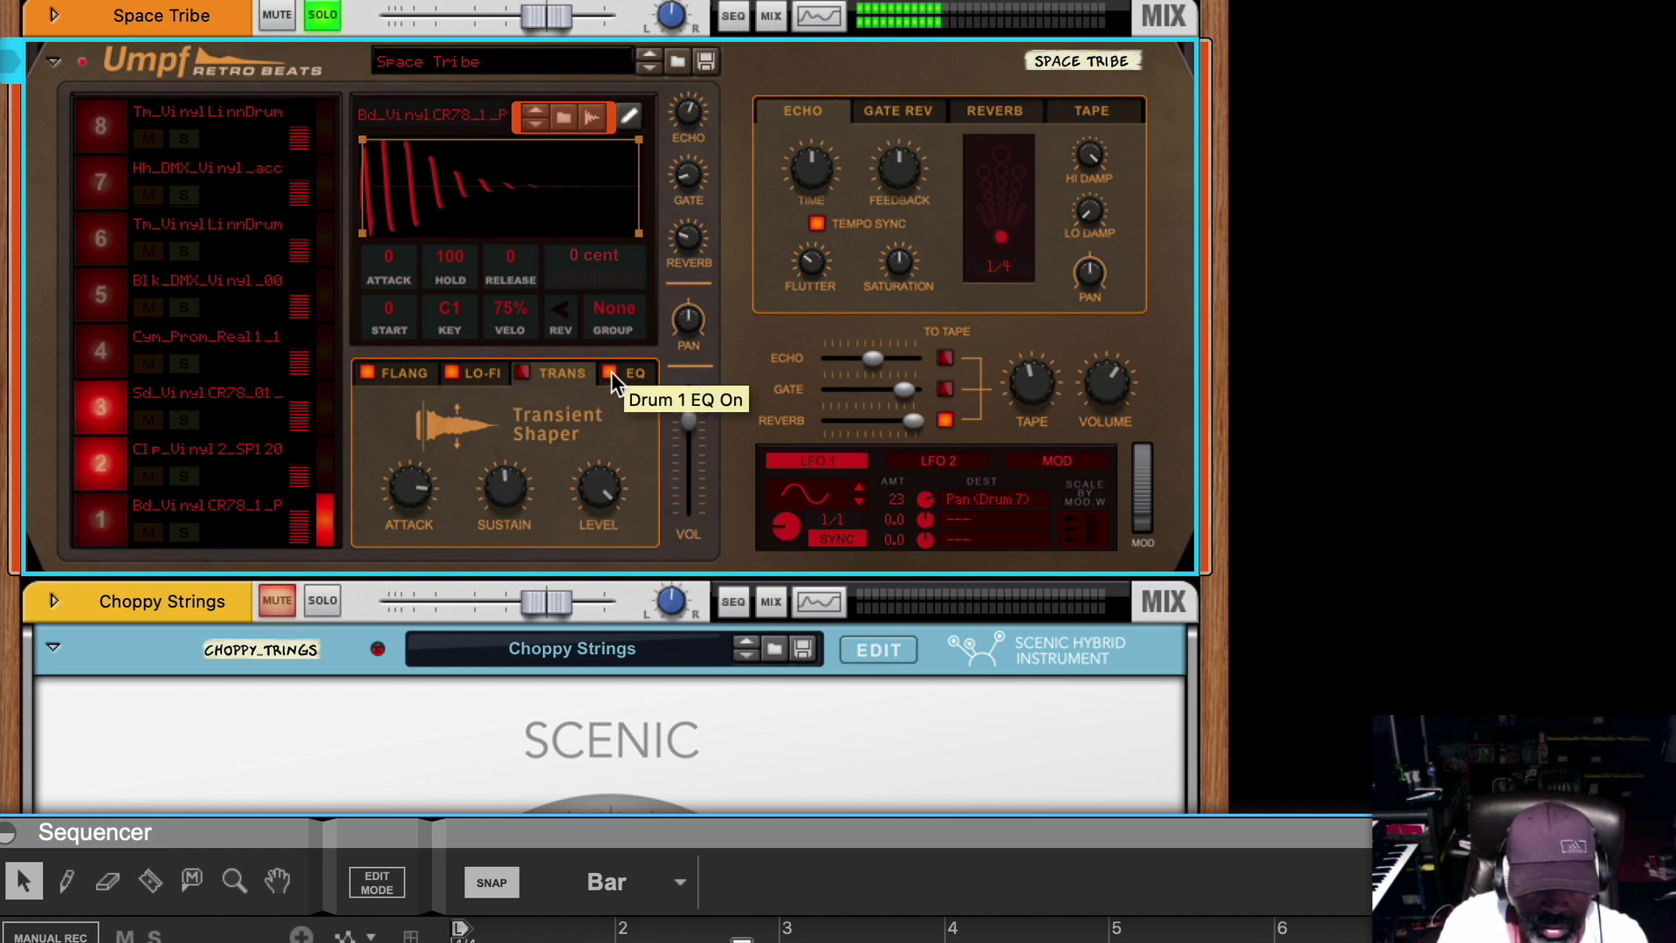
pyautogui.click(628, 373)
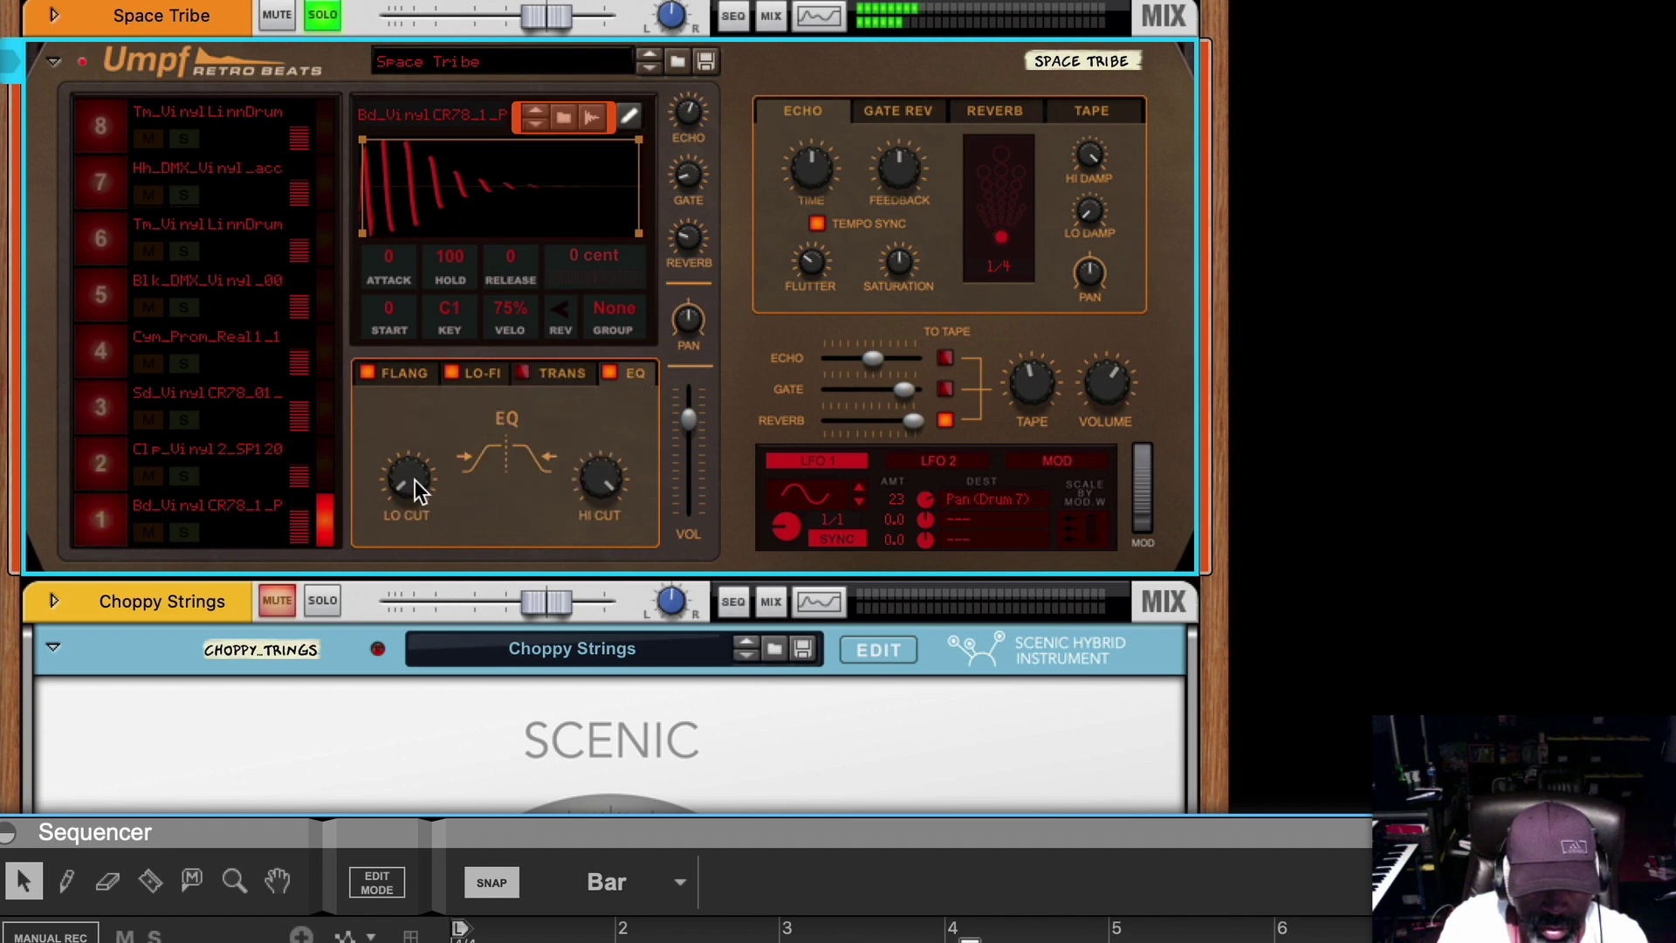
pyautogui.moveTo(411, 484); pyautogui.dragTo(423, 442)
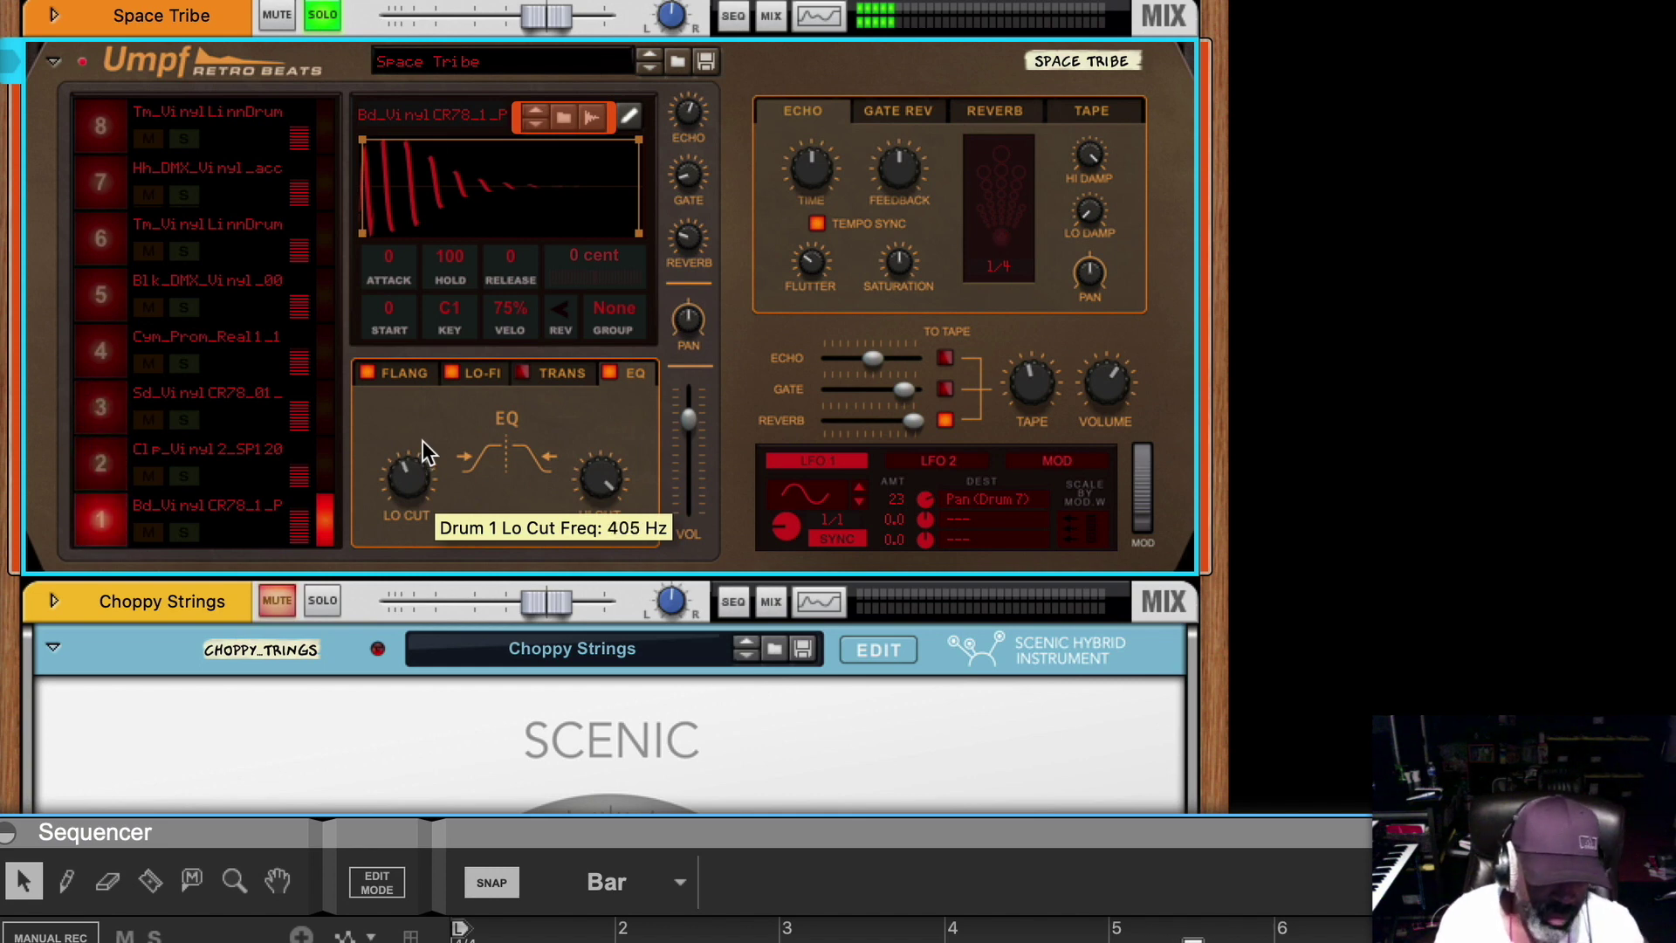
pyautogui.moveTo(422, 433); pyautogui.dragTo(497, 490)
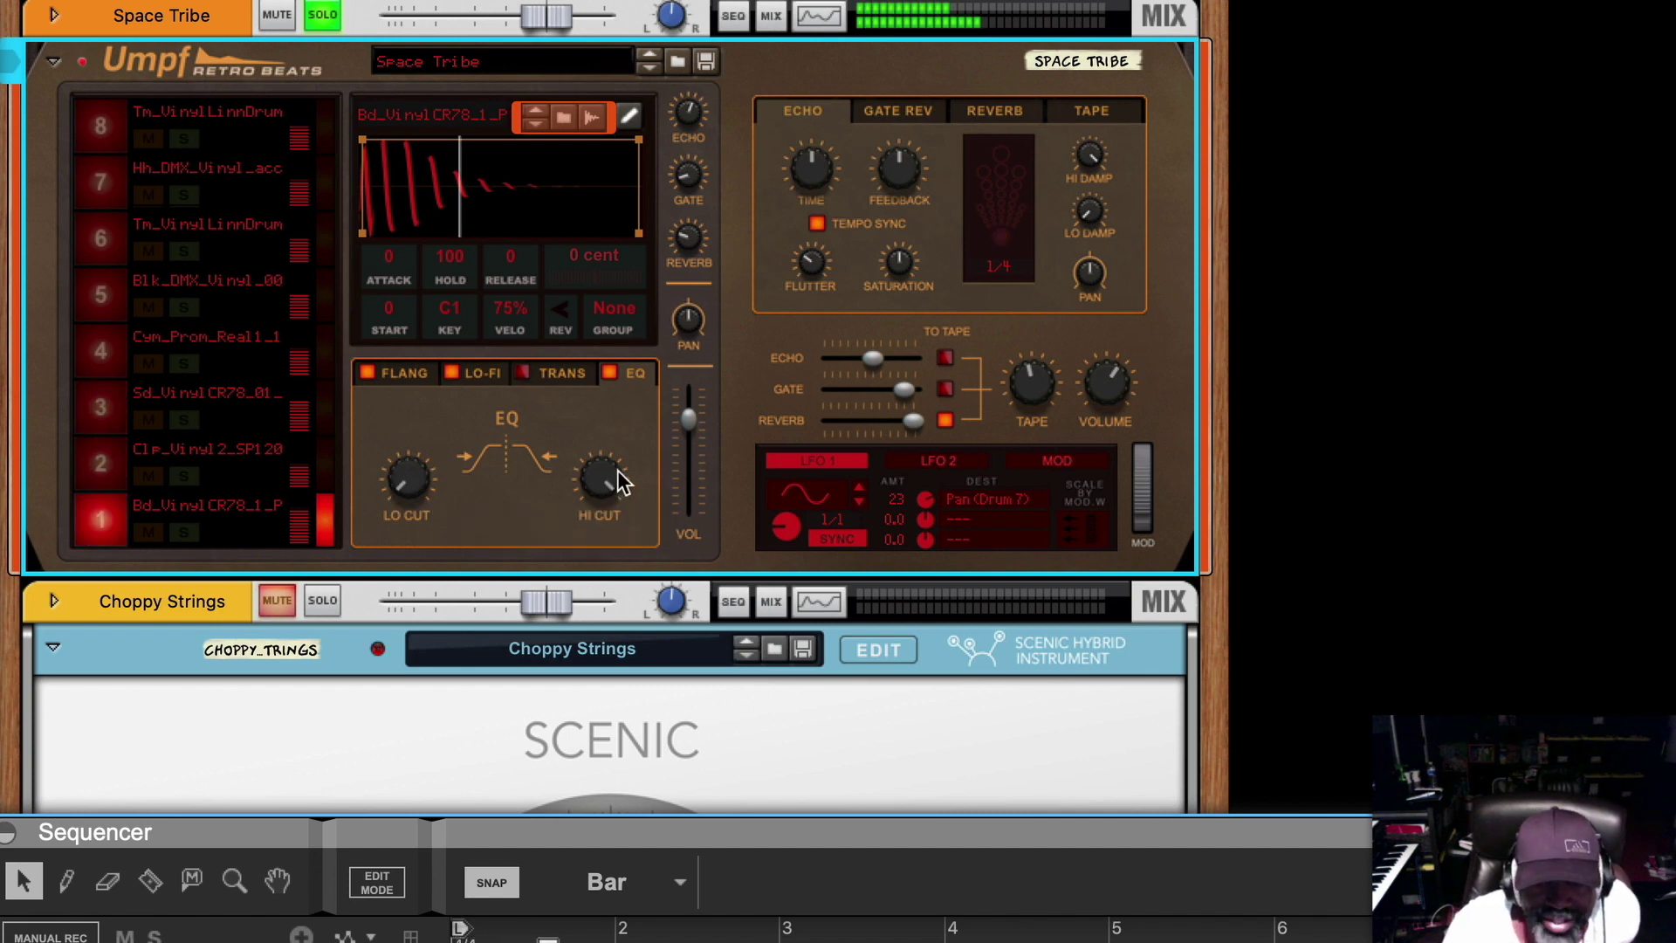
# Look through Umpf's Gate Rev, Reverb and Tape effect settings, pausing and resuming playback.
pyautogui.scroll(-3, 629, 436)
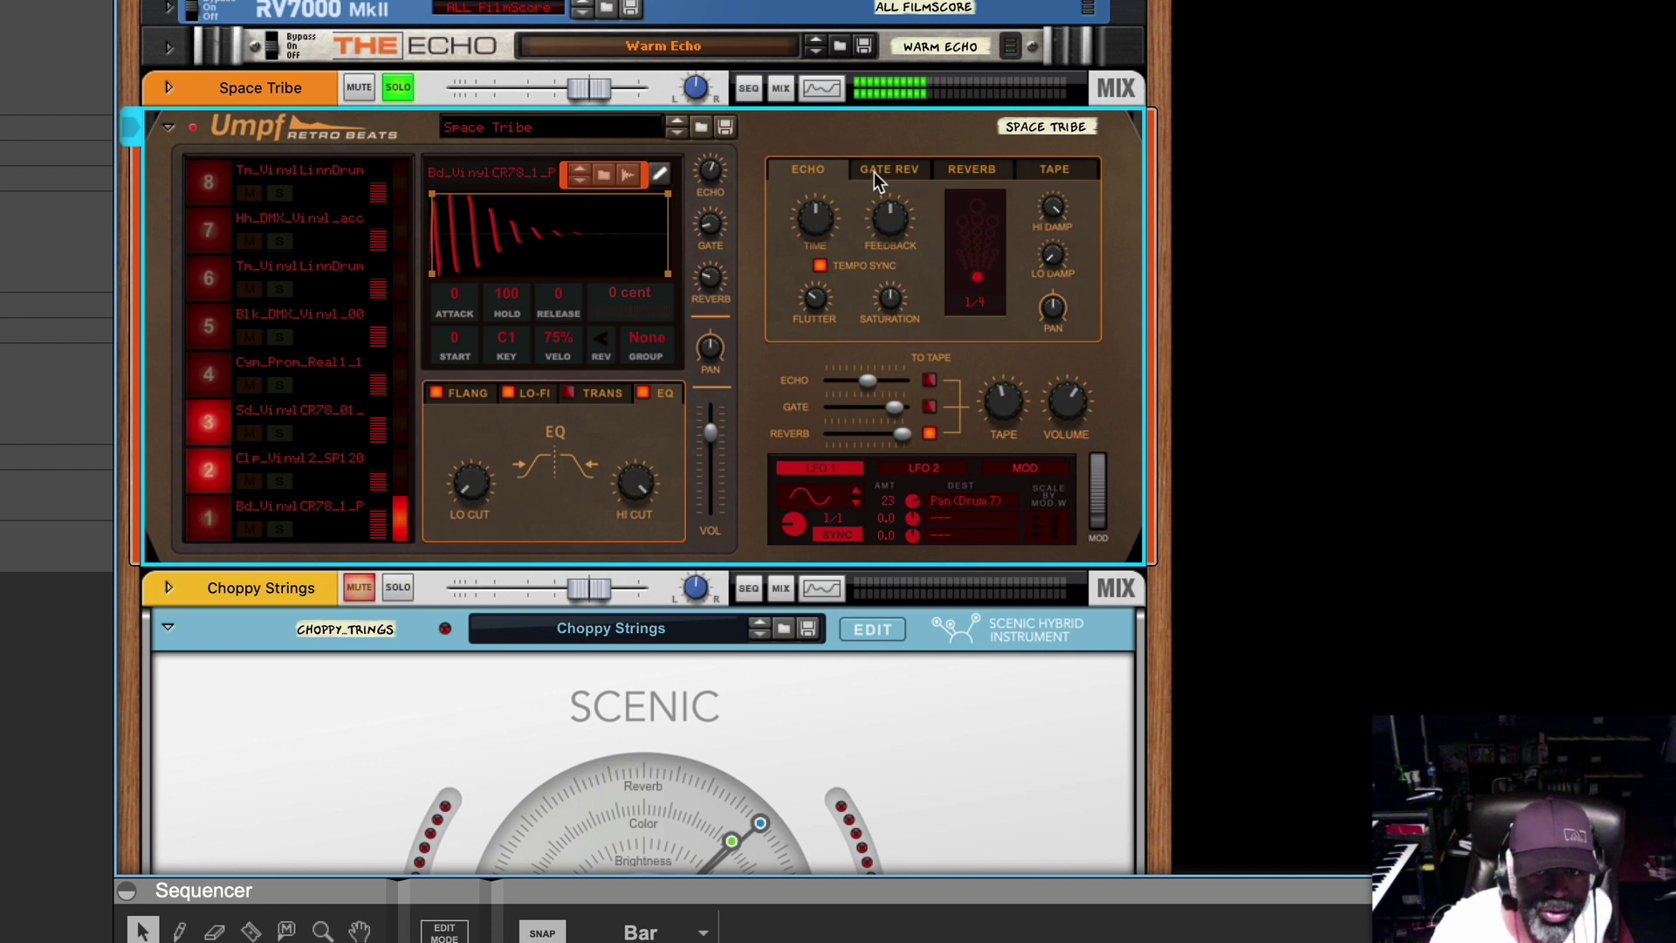
pyautogui.click(874, 171)
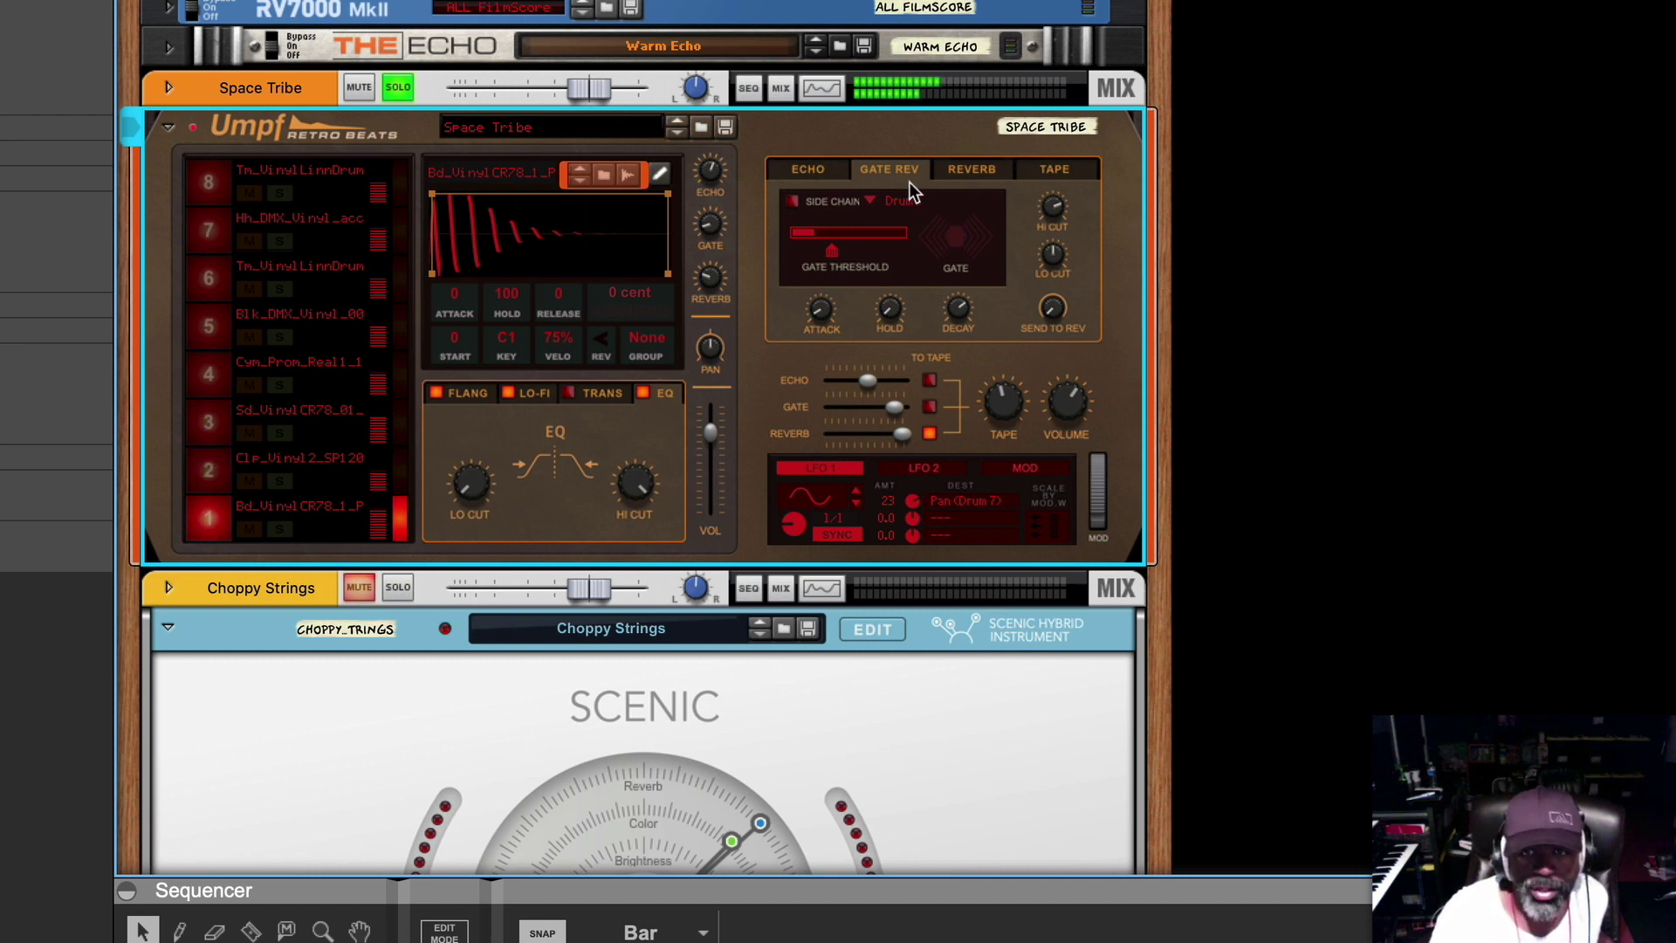
pyautogui.click(975, 169)
pyautogui.press('space')
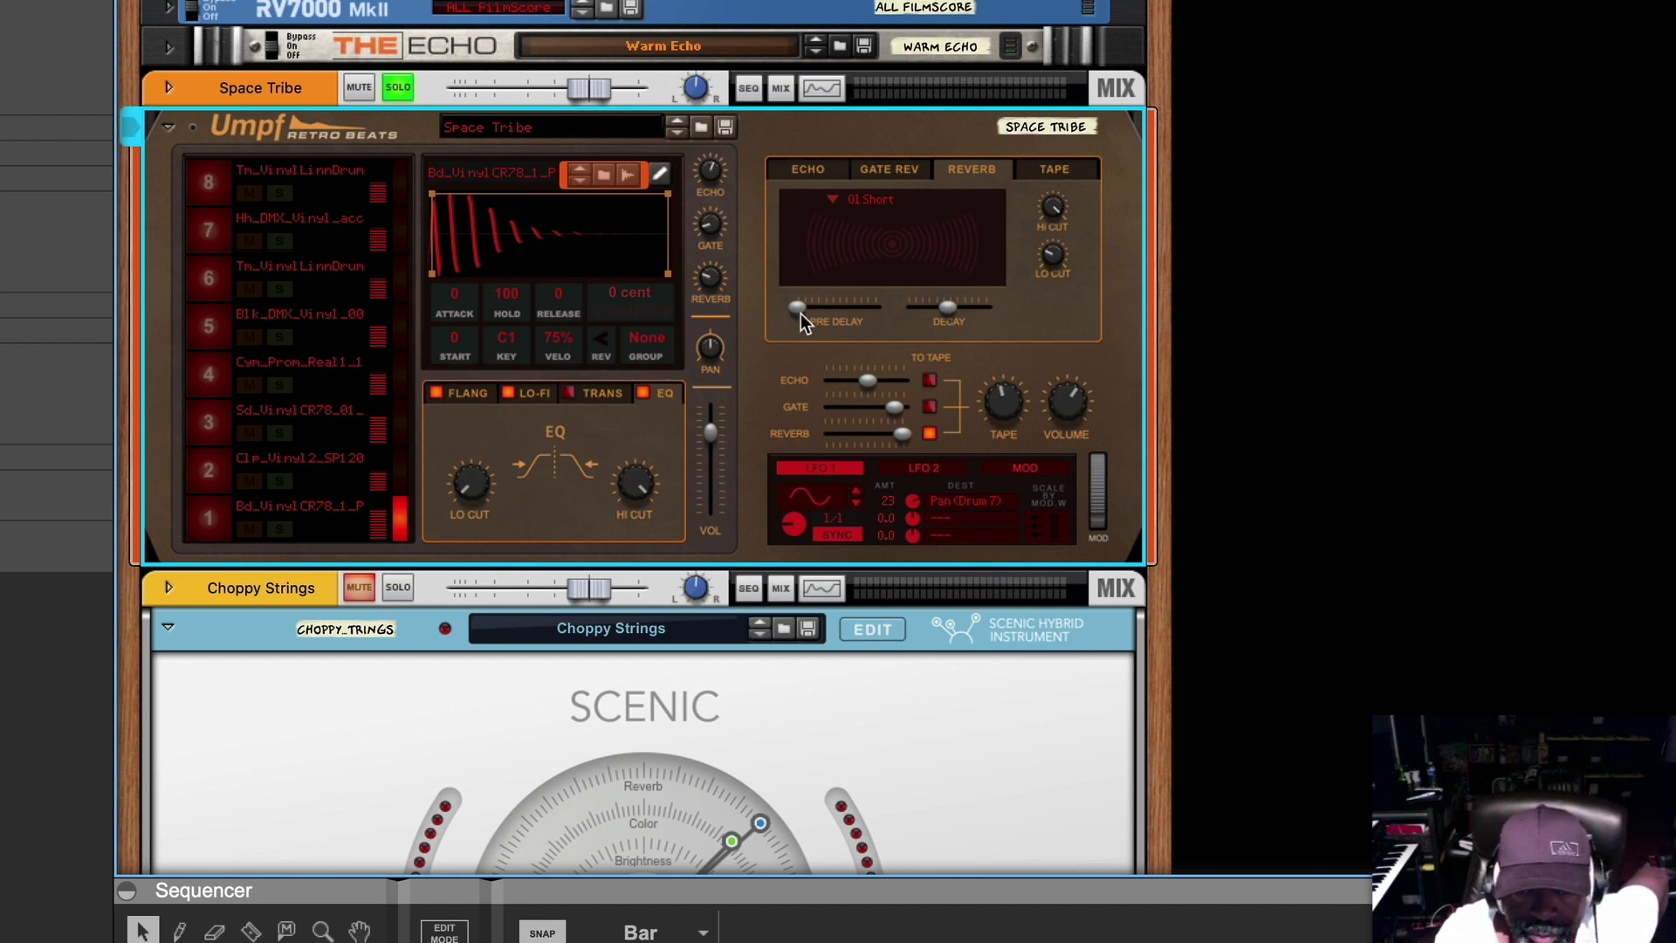
pyautogui.press('space')
pyautogui.click(1046, 171)
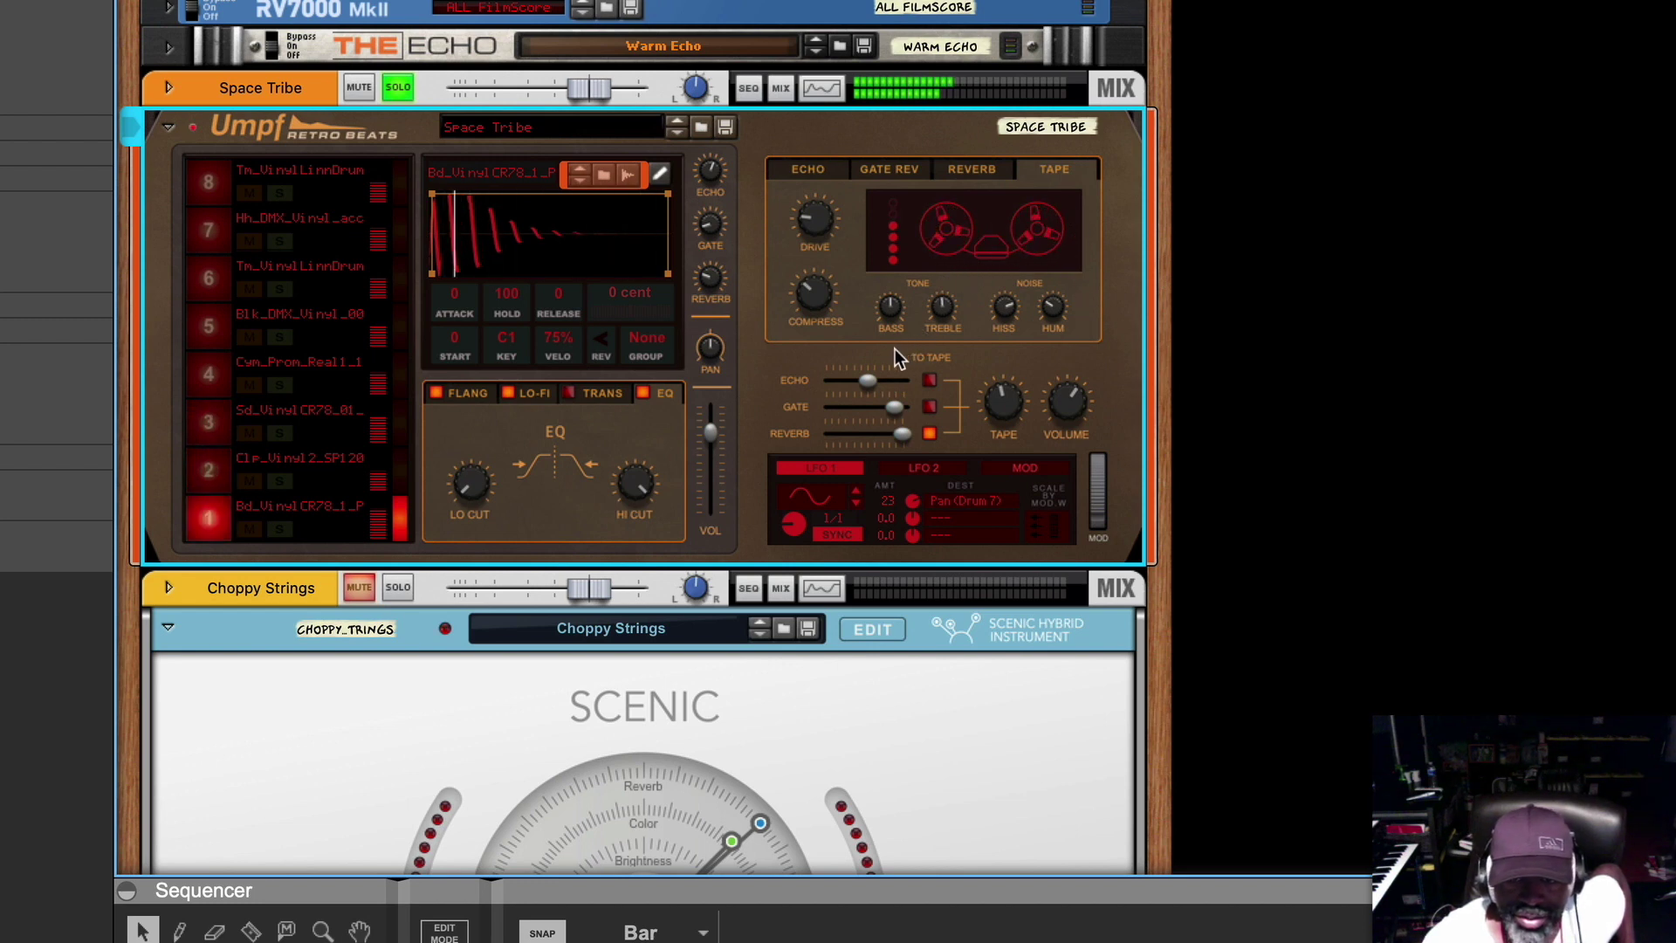
# Nudge the Tape section's bass tone and lower the Umpf device's mod wheel.
pyautogui.moveTo(890, 317)
pyautogui.mouseDown()
pyautogui.moveTo(894, 278)
pyautogui.moveTo(894, 319)
pyautogui.mouseUp()
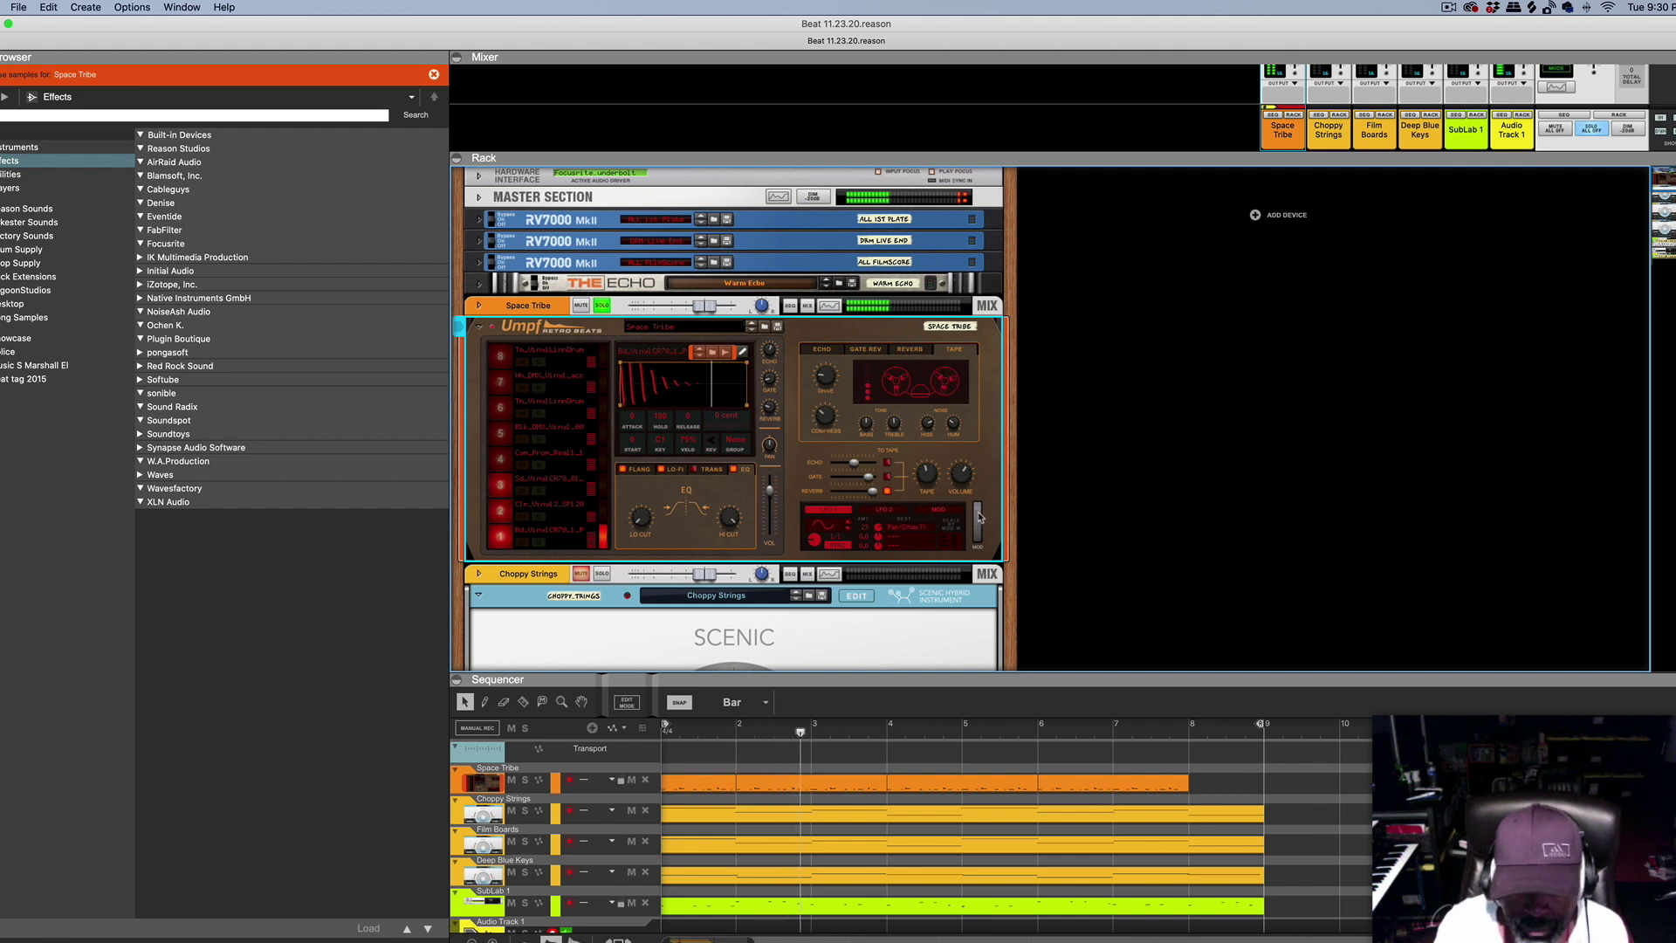
pyautogui.moveTo(979, 516); pyautogui.dragTo(976, 563)
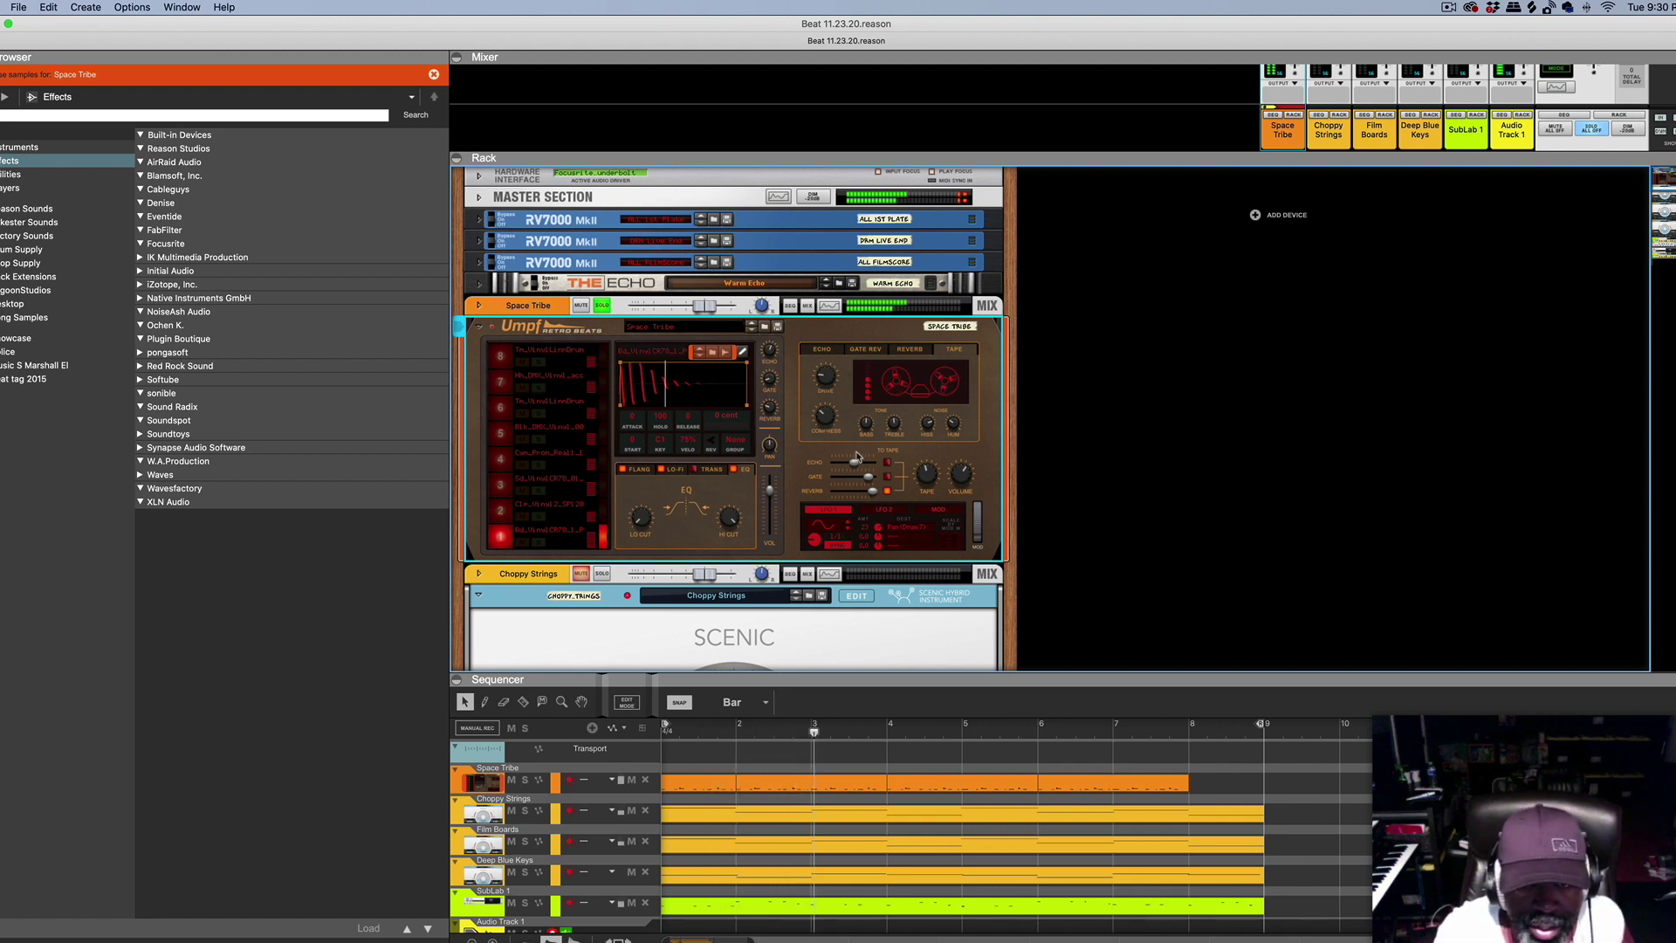
pyautogui.scroll(-5, 835, 455)
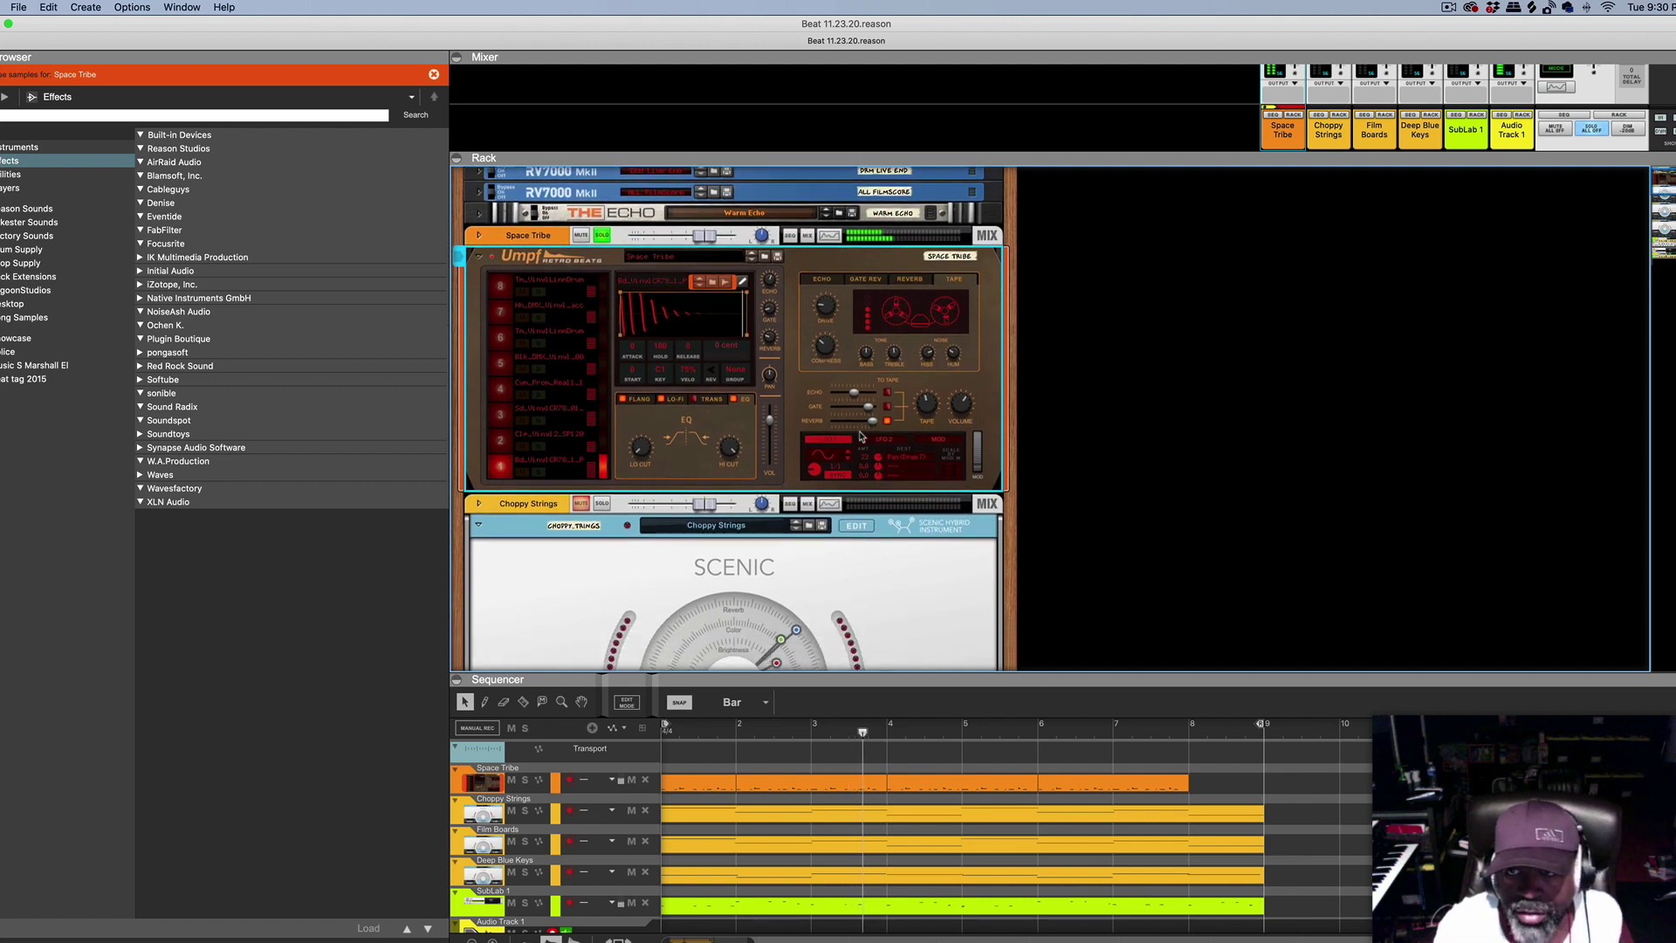
# Enlarge the mixer area to reveal the channel faders and solo the SubLab 1 channel.
pyautogui.moveTo(1177, 158); pyautogui.dragTo(1170, 359)
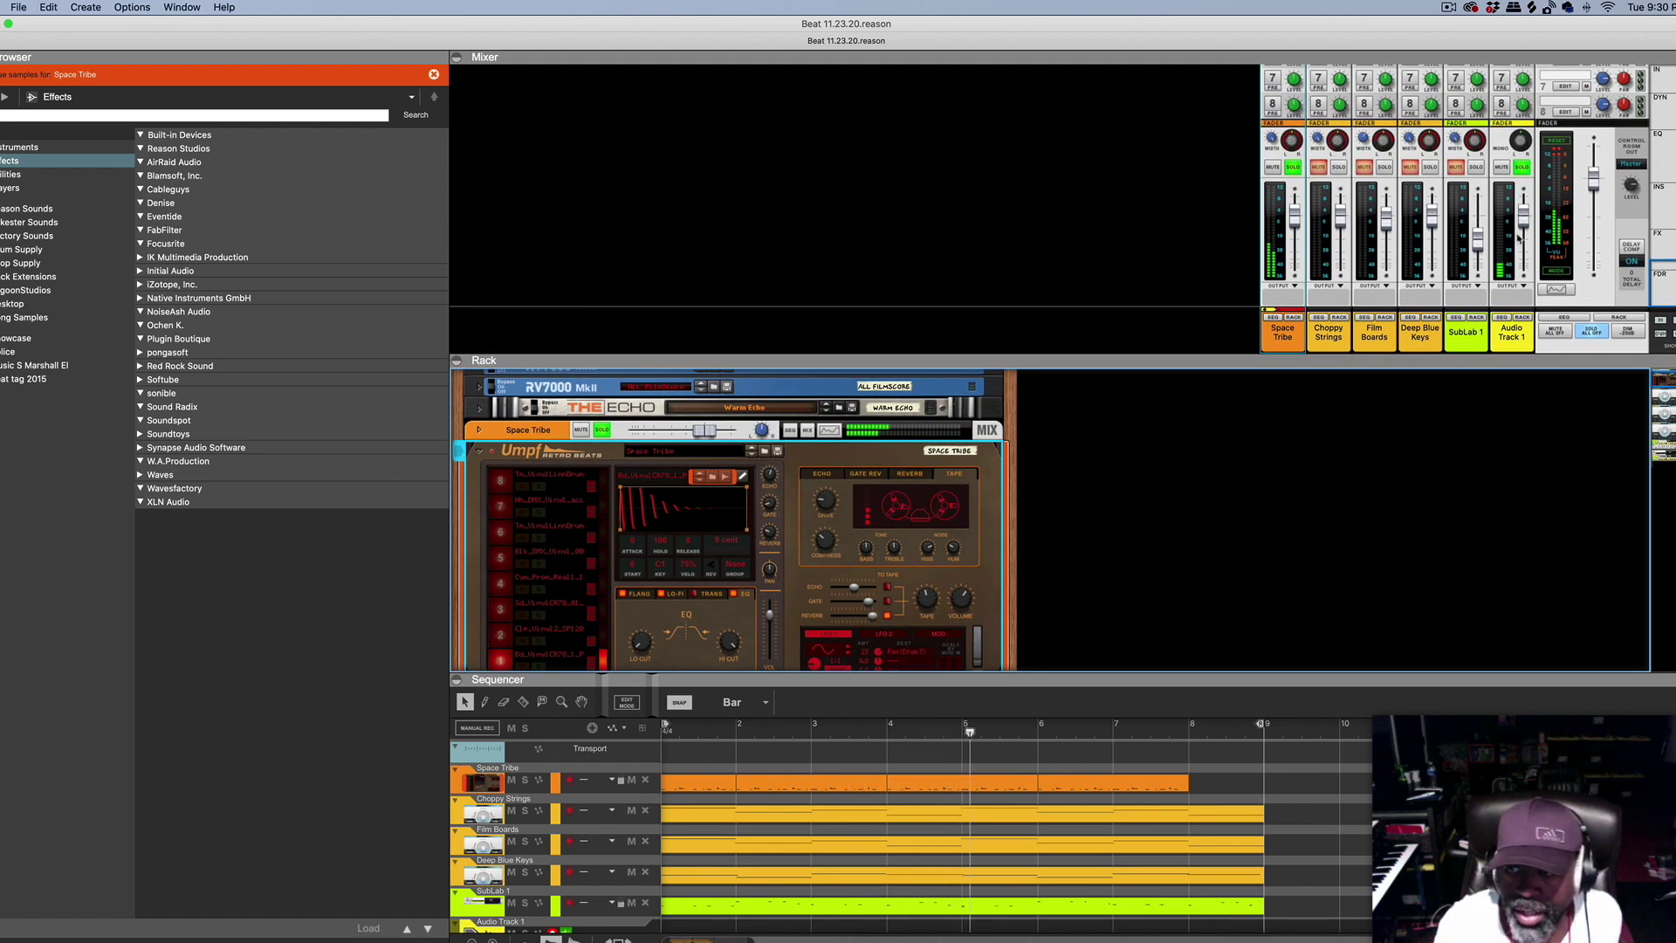
pyautogui.moveTo(1475, 201)
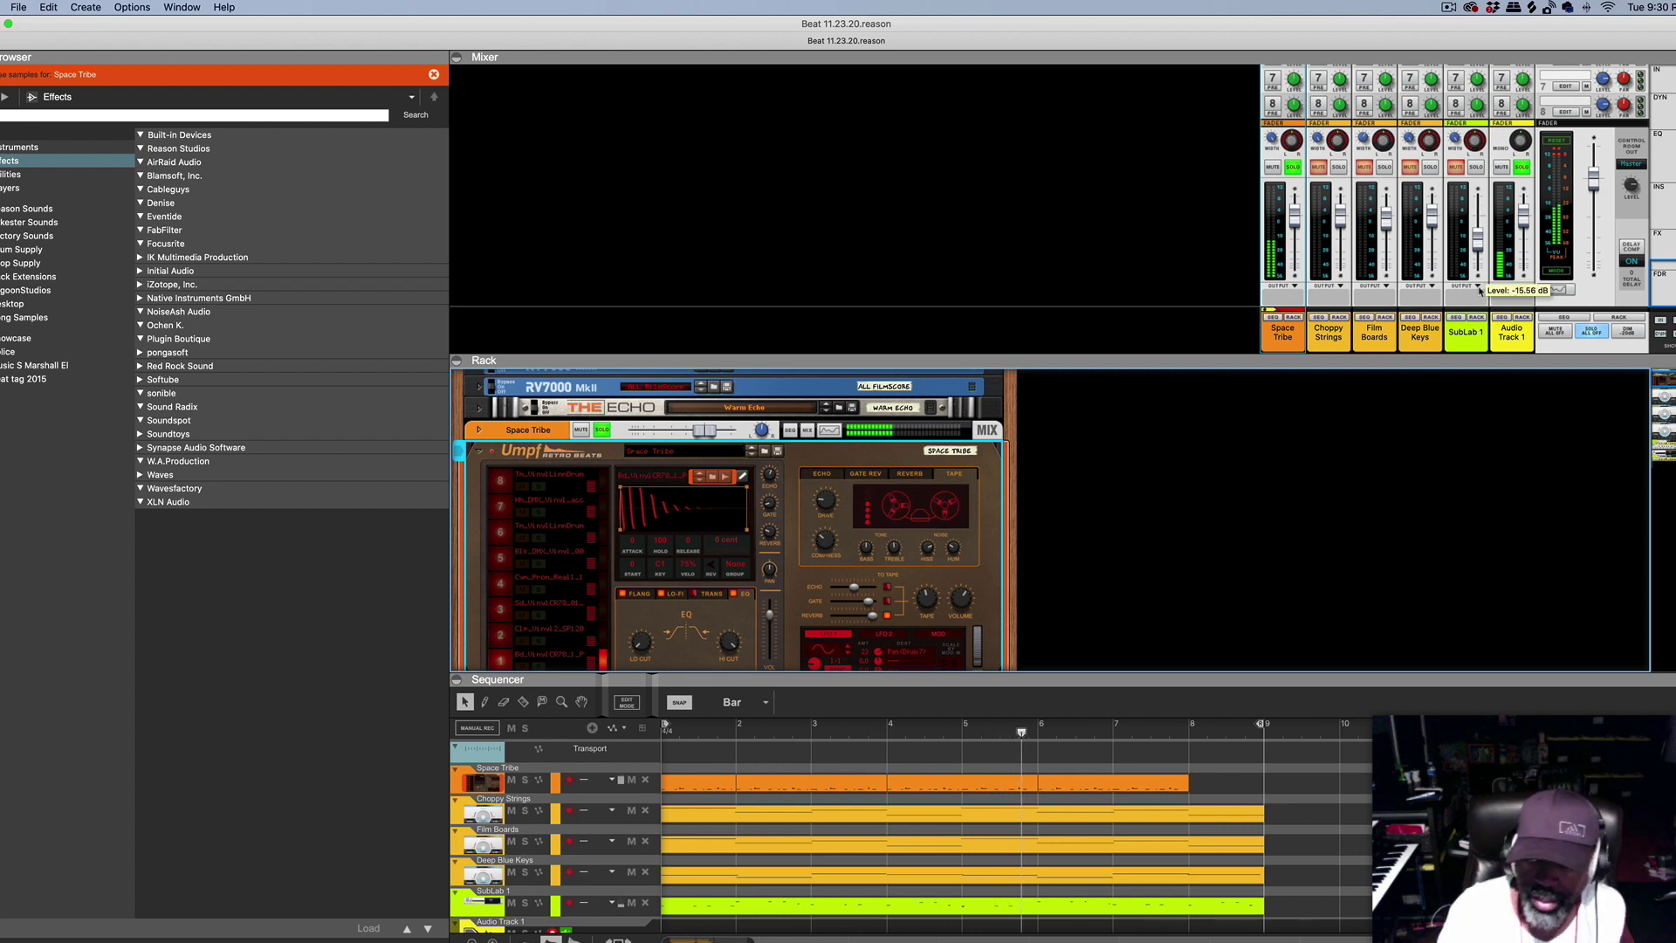
pyautogui.click(1466, 330)
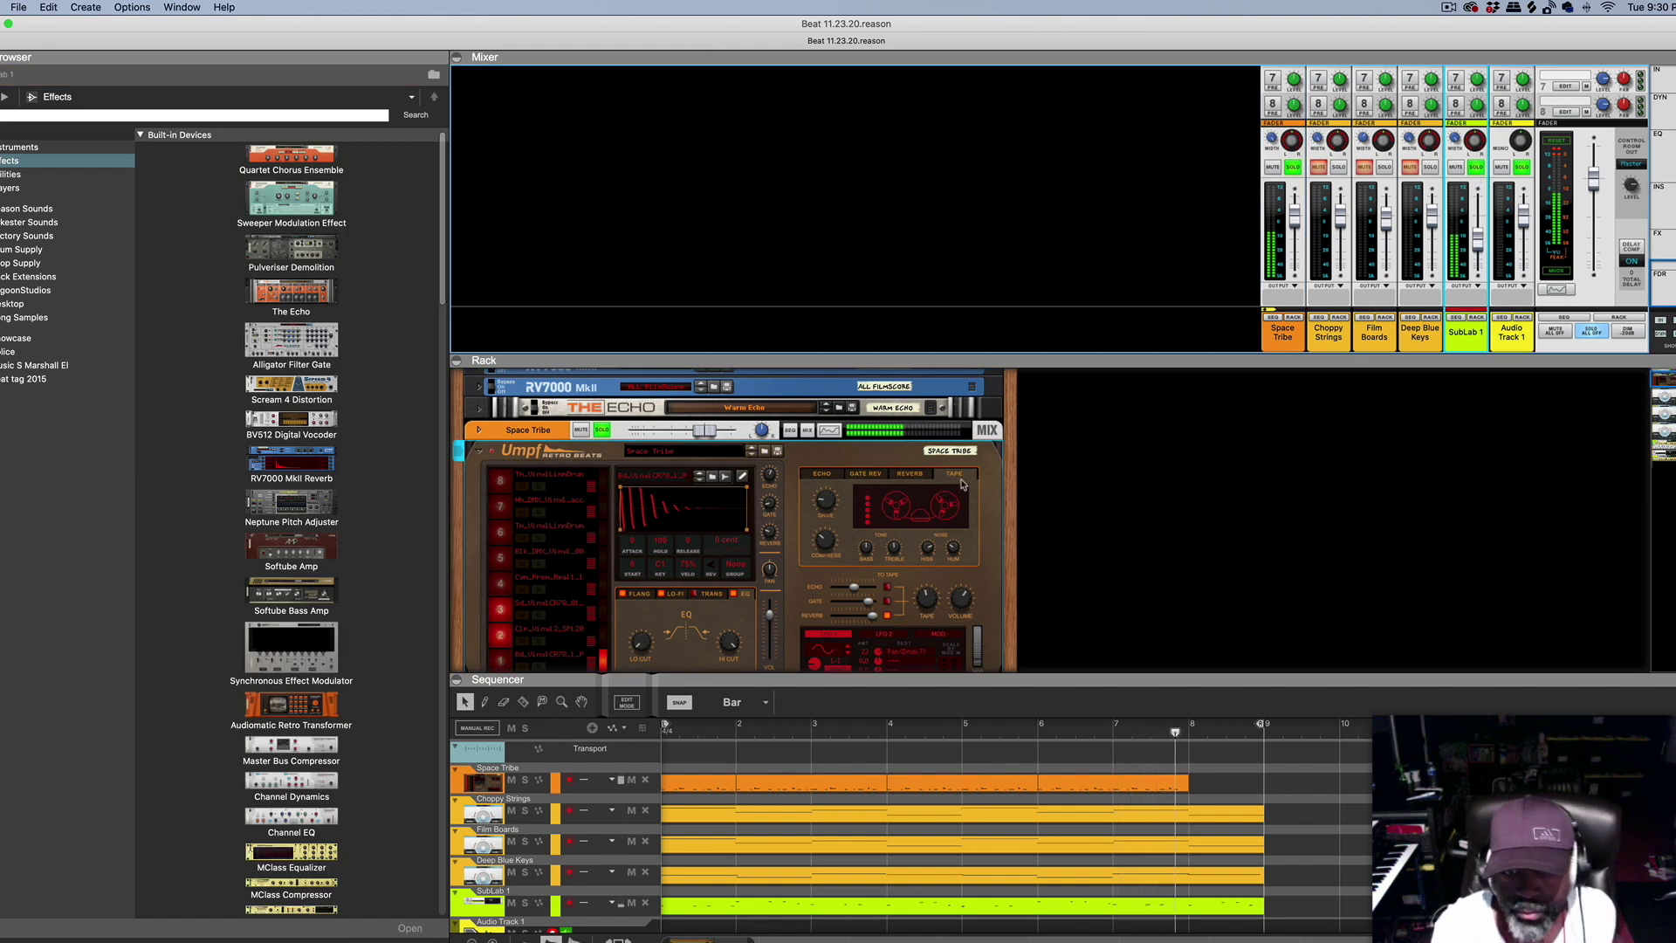
# Find the SubLab device in the rack, open its plug-in window to view the bass settings, and close it again.
pyautogui.scroll(-10, 961, 622)
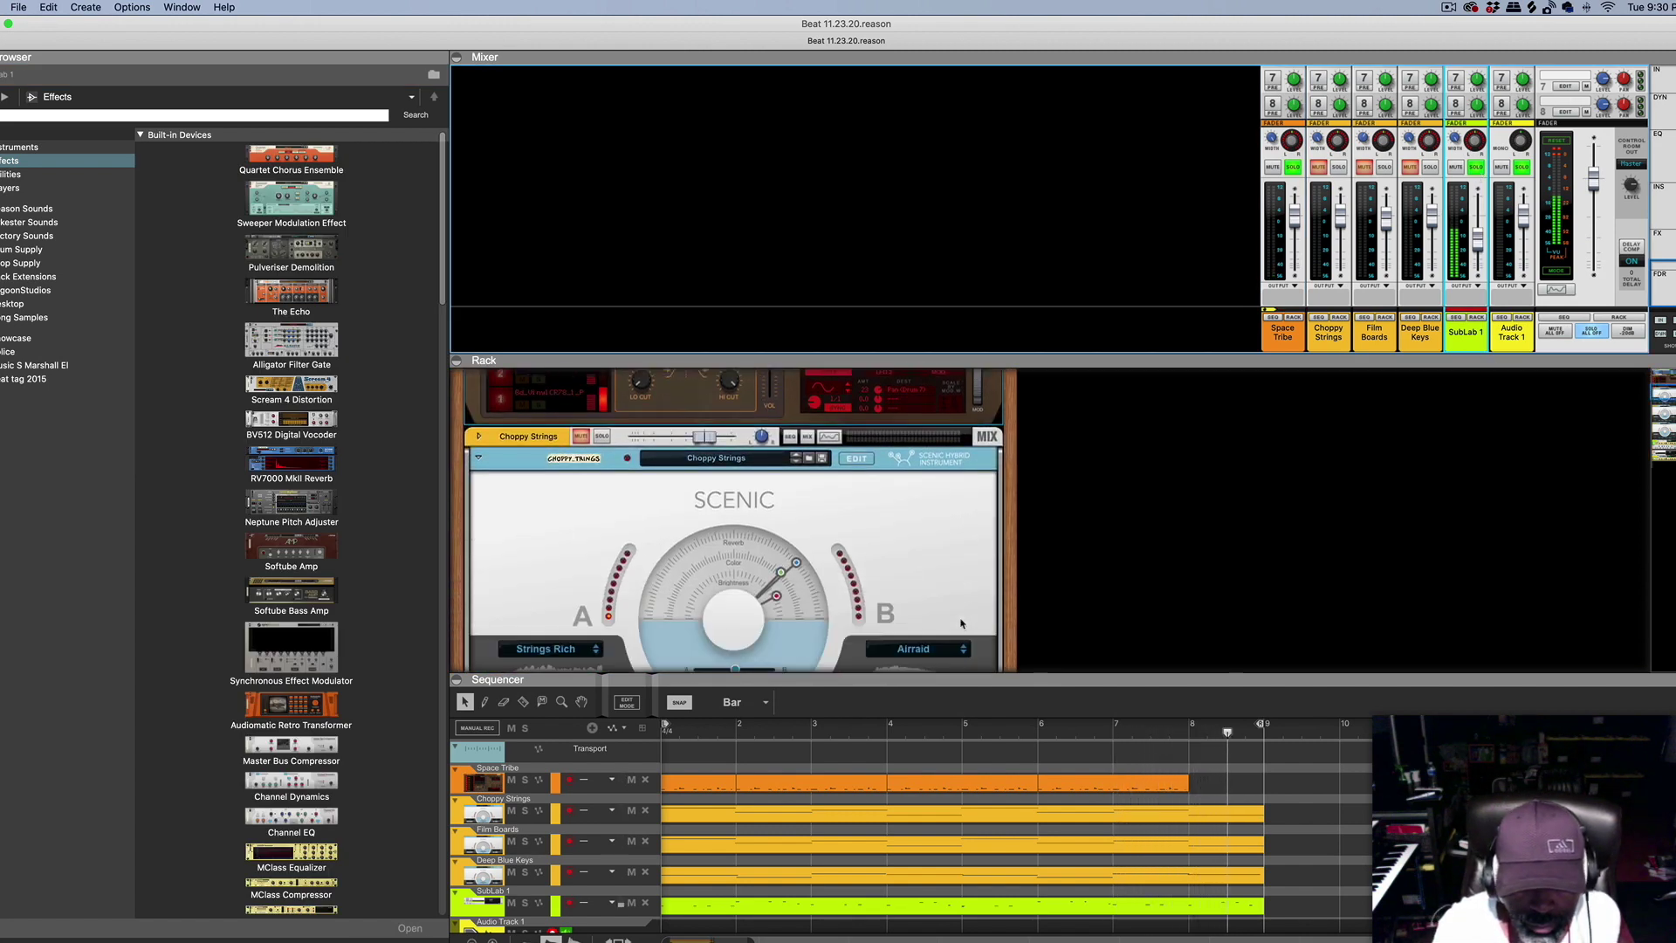
pyautogui.scroll(-10, 961, 622)
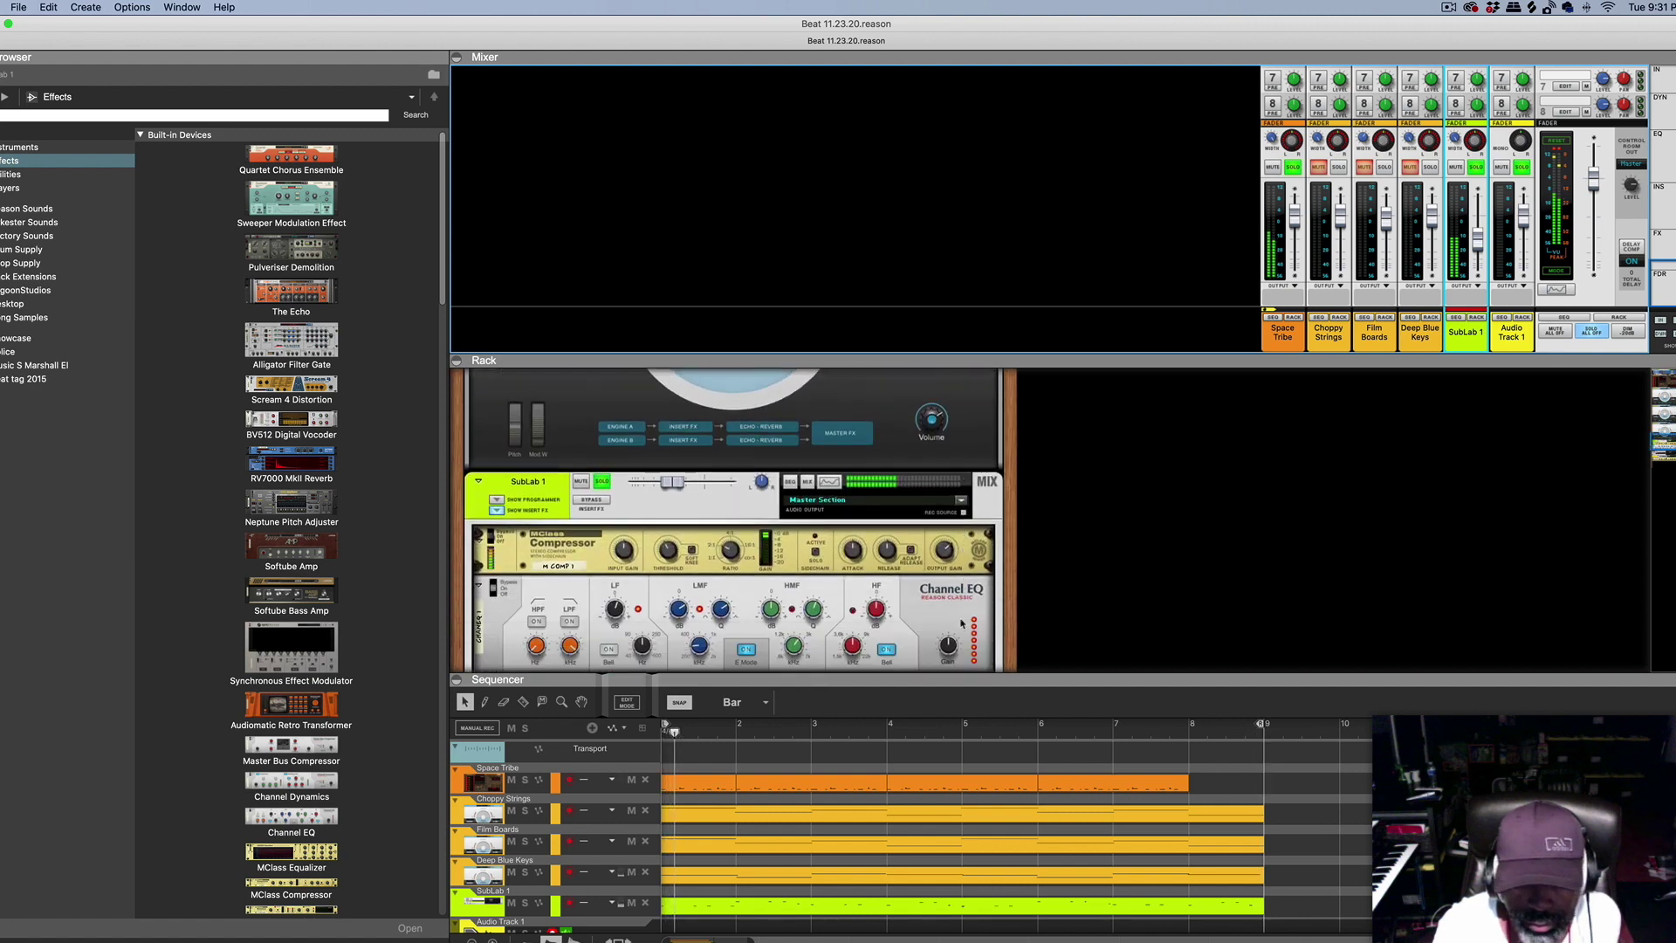
pyautogui.scroll(-5, 961, 622)
pyautogui.scroll(5, 699, 602)
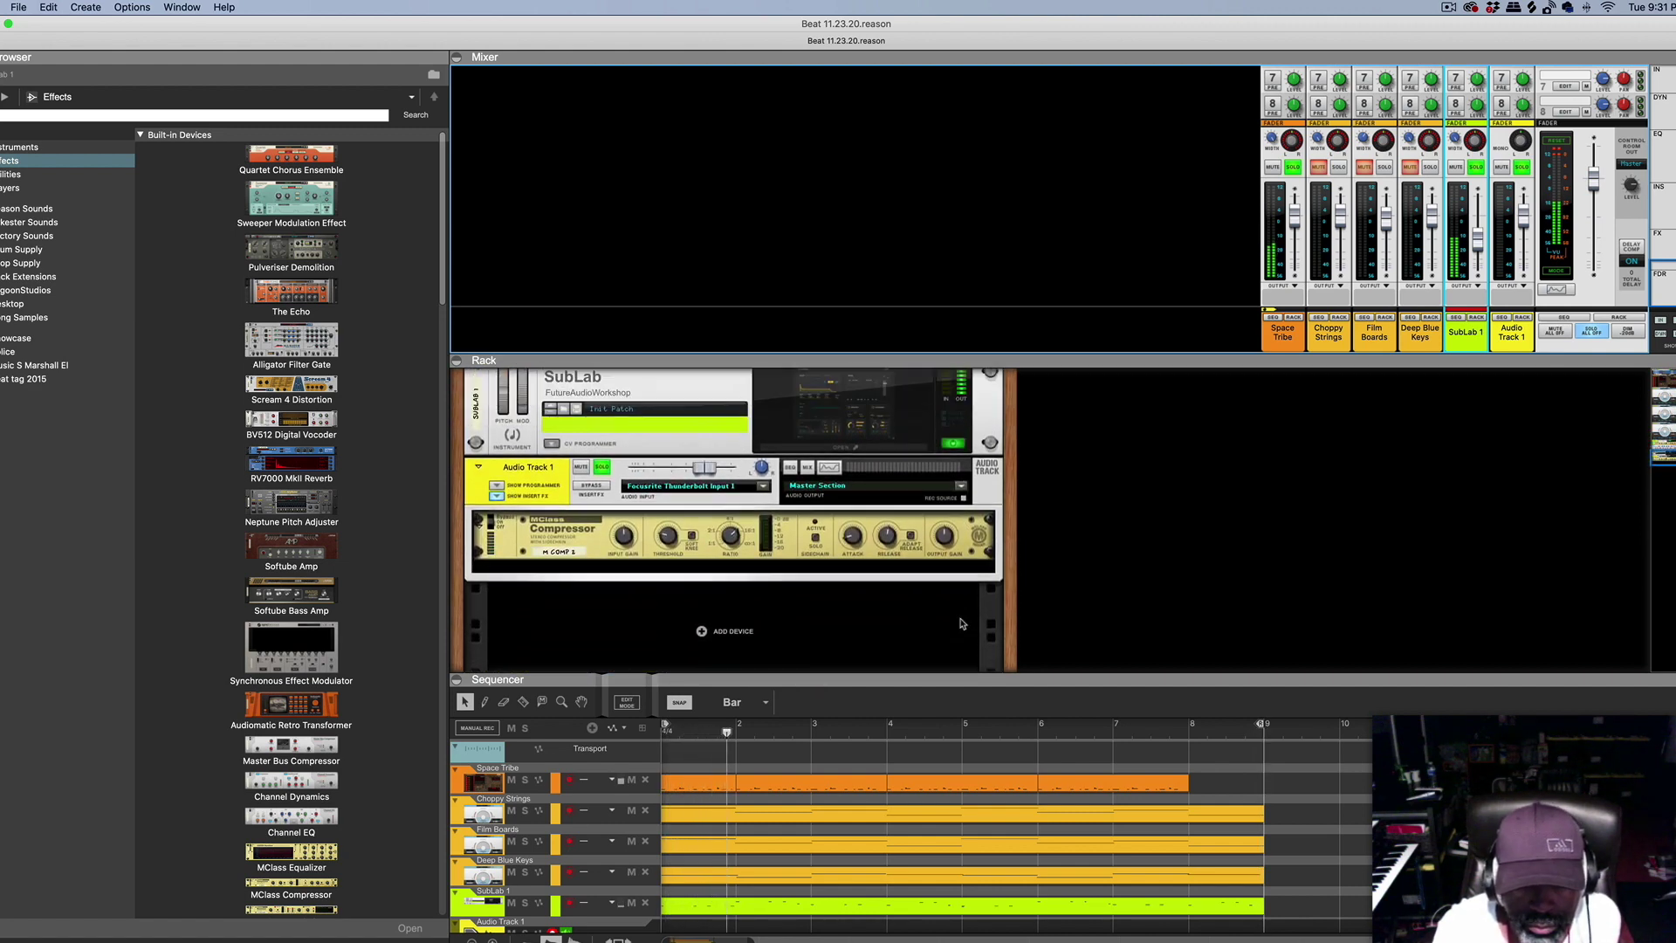
pyautogui.click(882, 489)
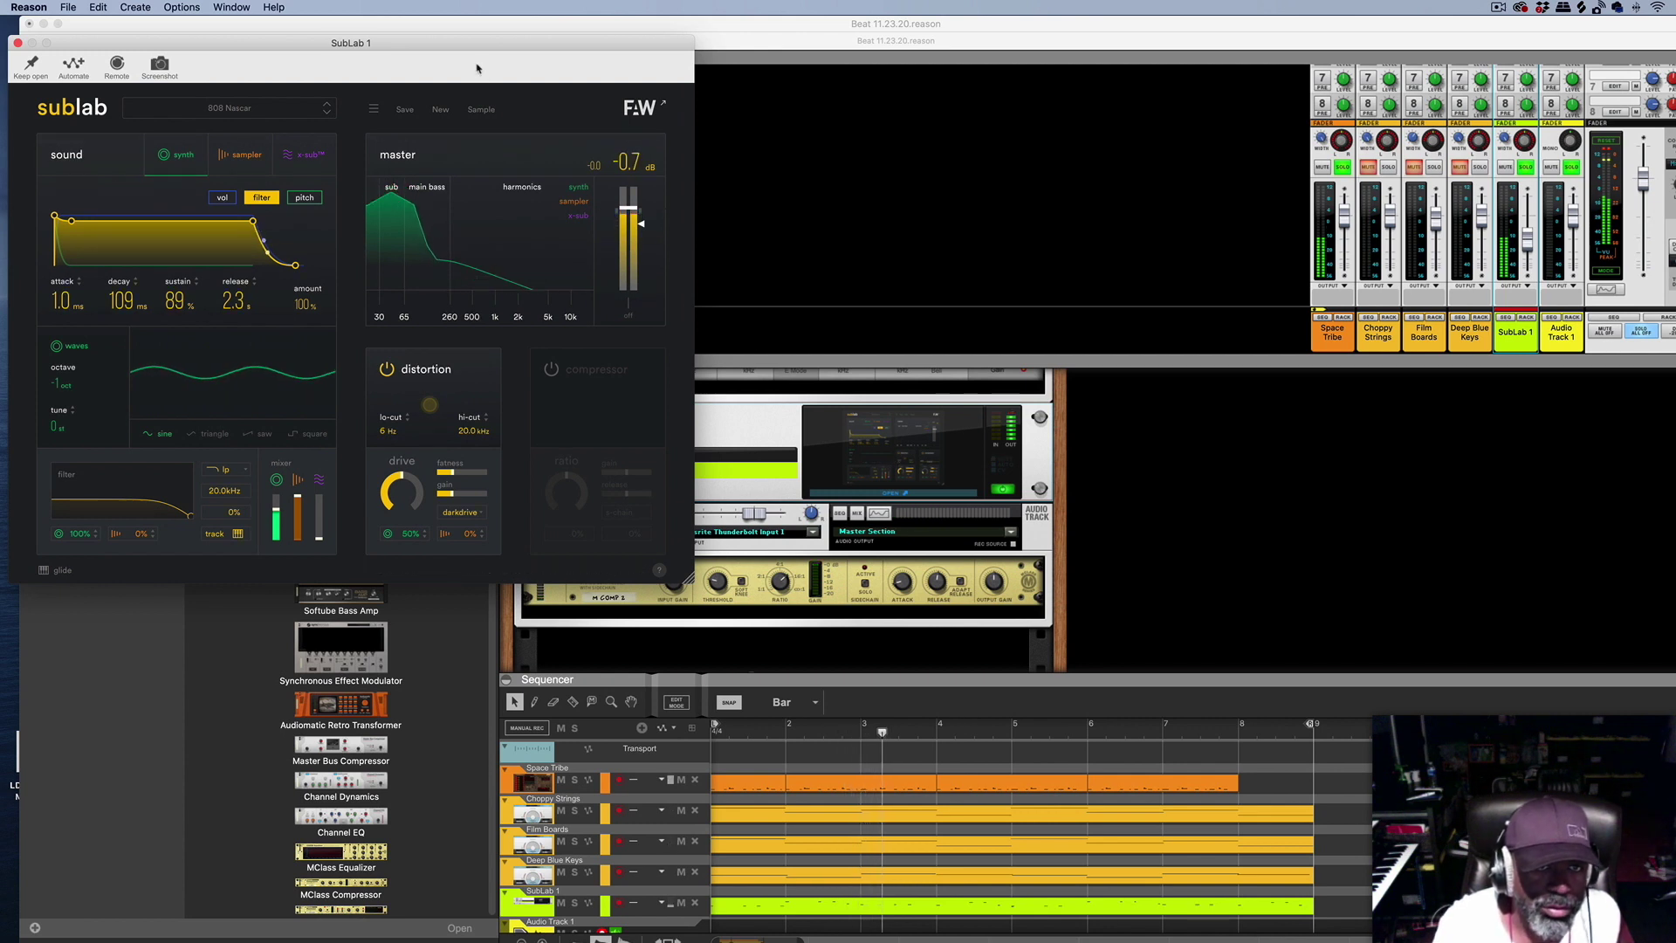
pyautogui.moveTo(480, 43); pyautogui.dragTo(527, 48)
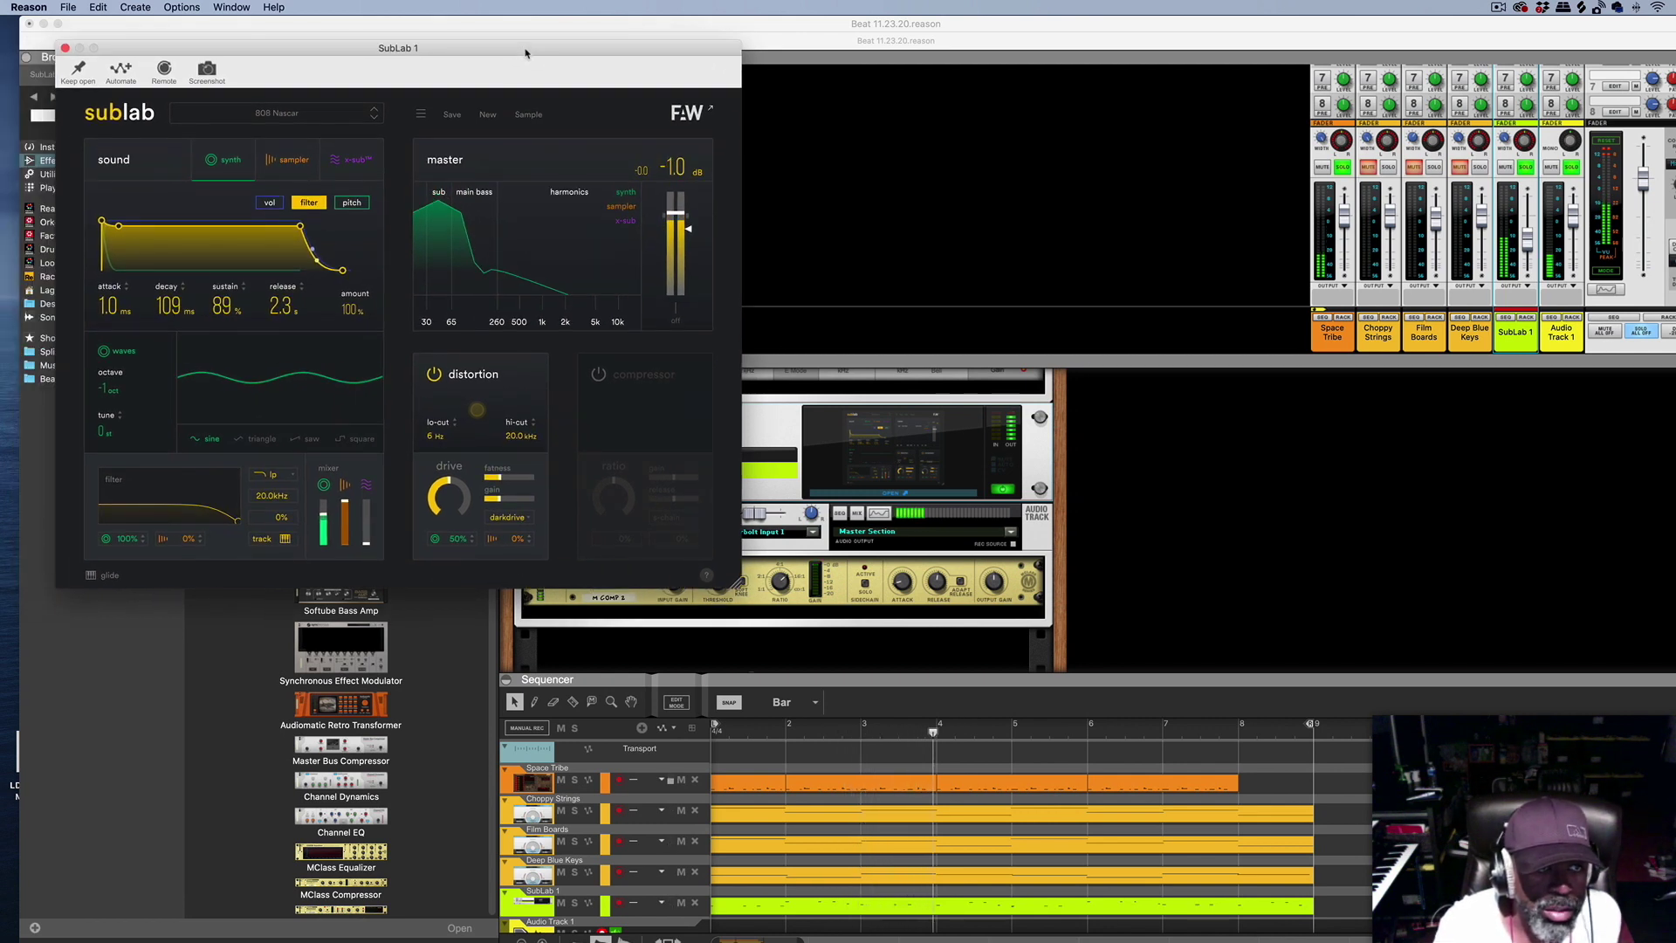
pyautogui.click(64, 49)
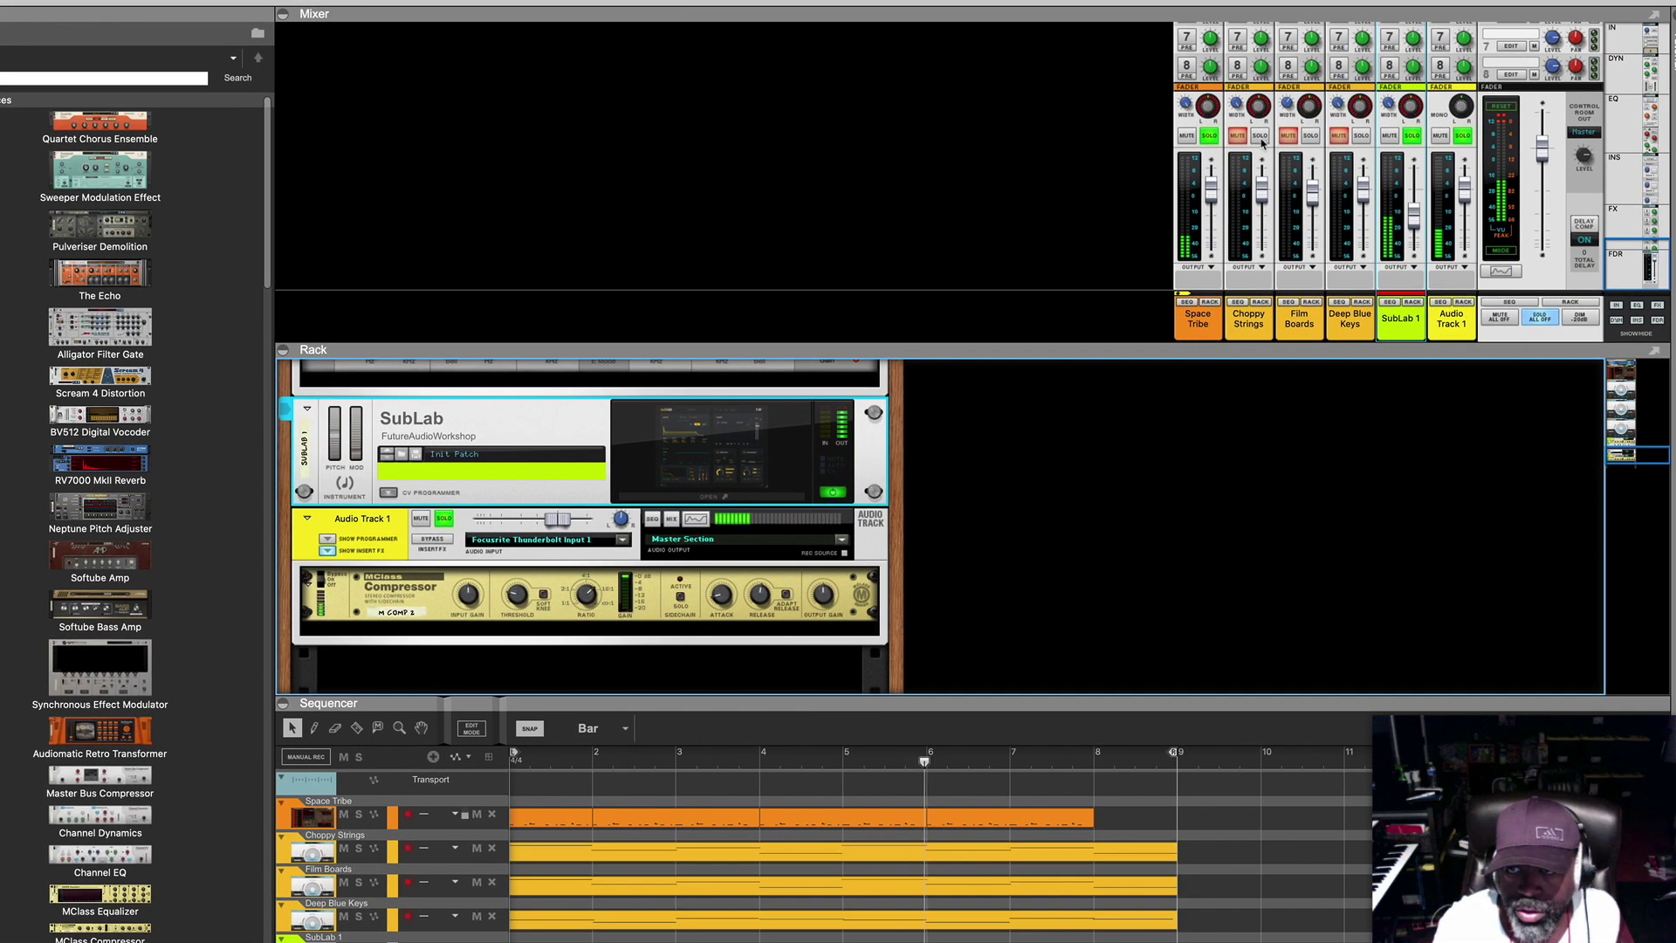
# Solo the Choppy Strings channel and show its Scenic device in an enlarged rack area.
pyautogui.click(1260, 138)
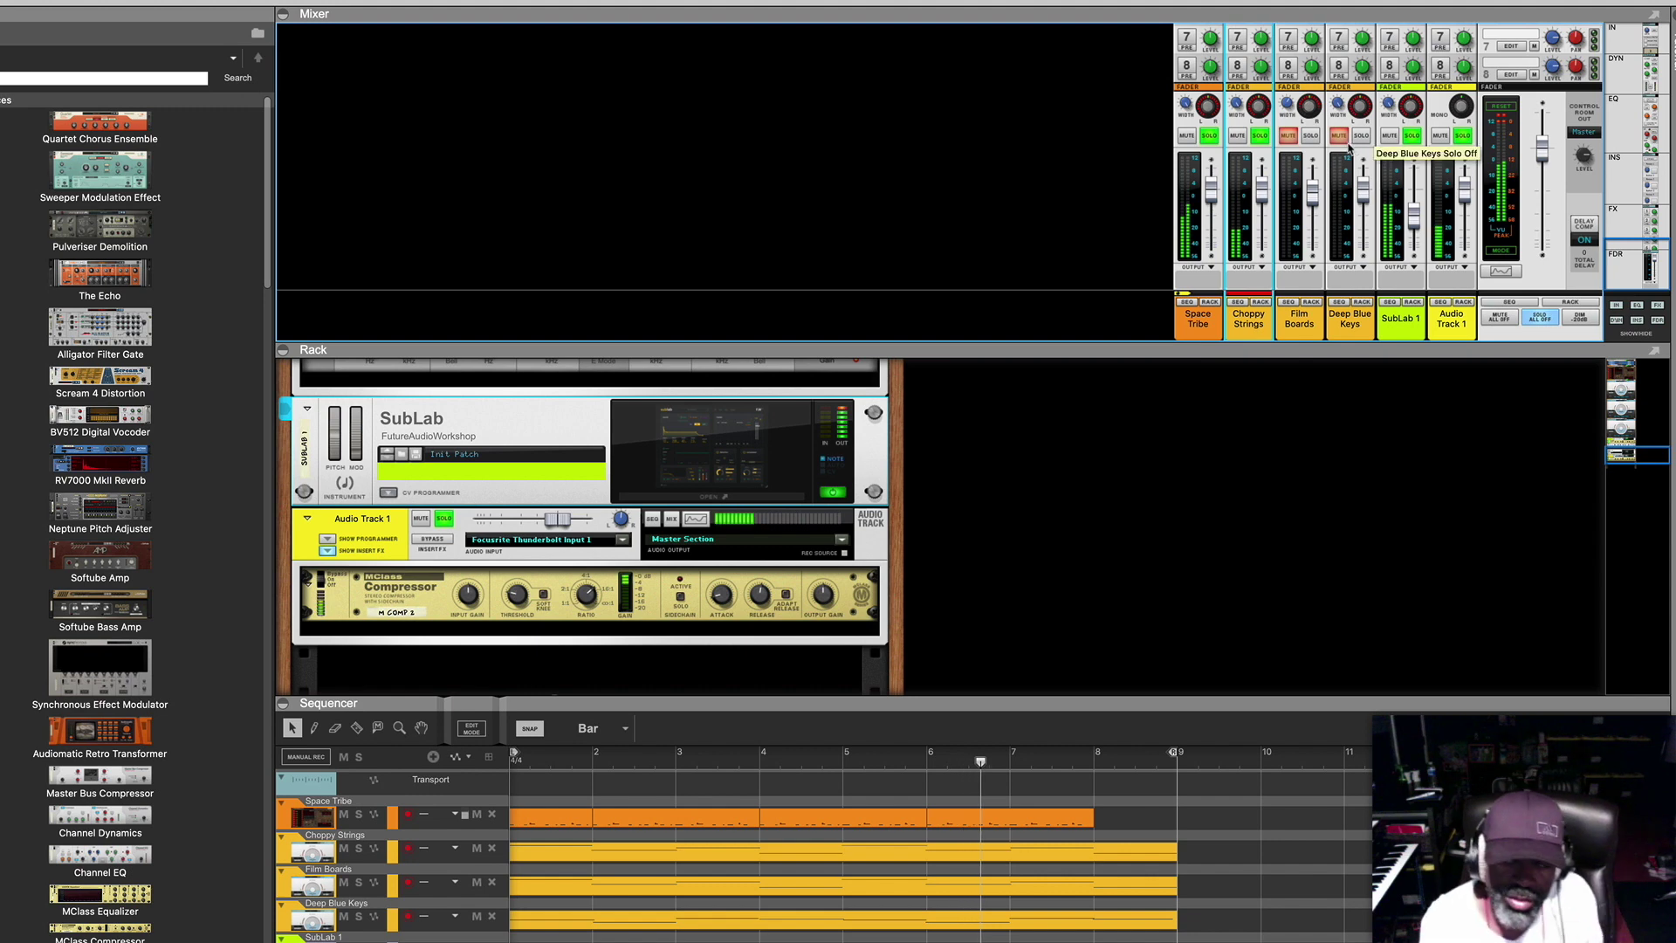
pyautogui.click(1262, 302)
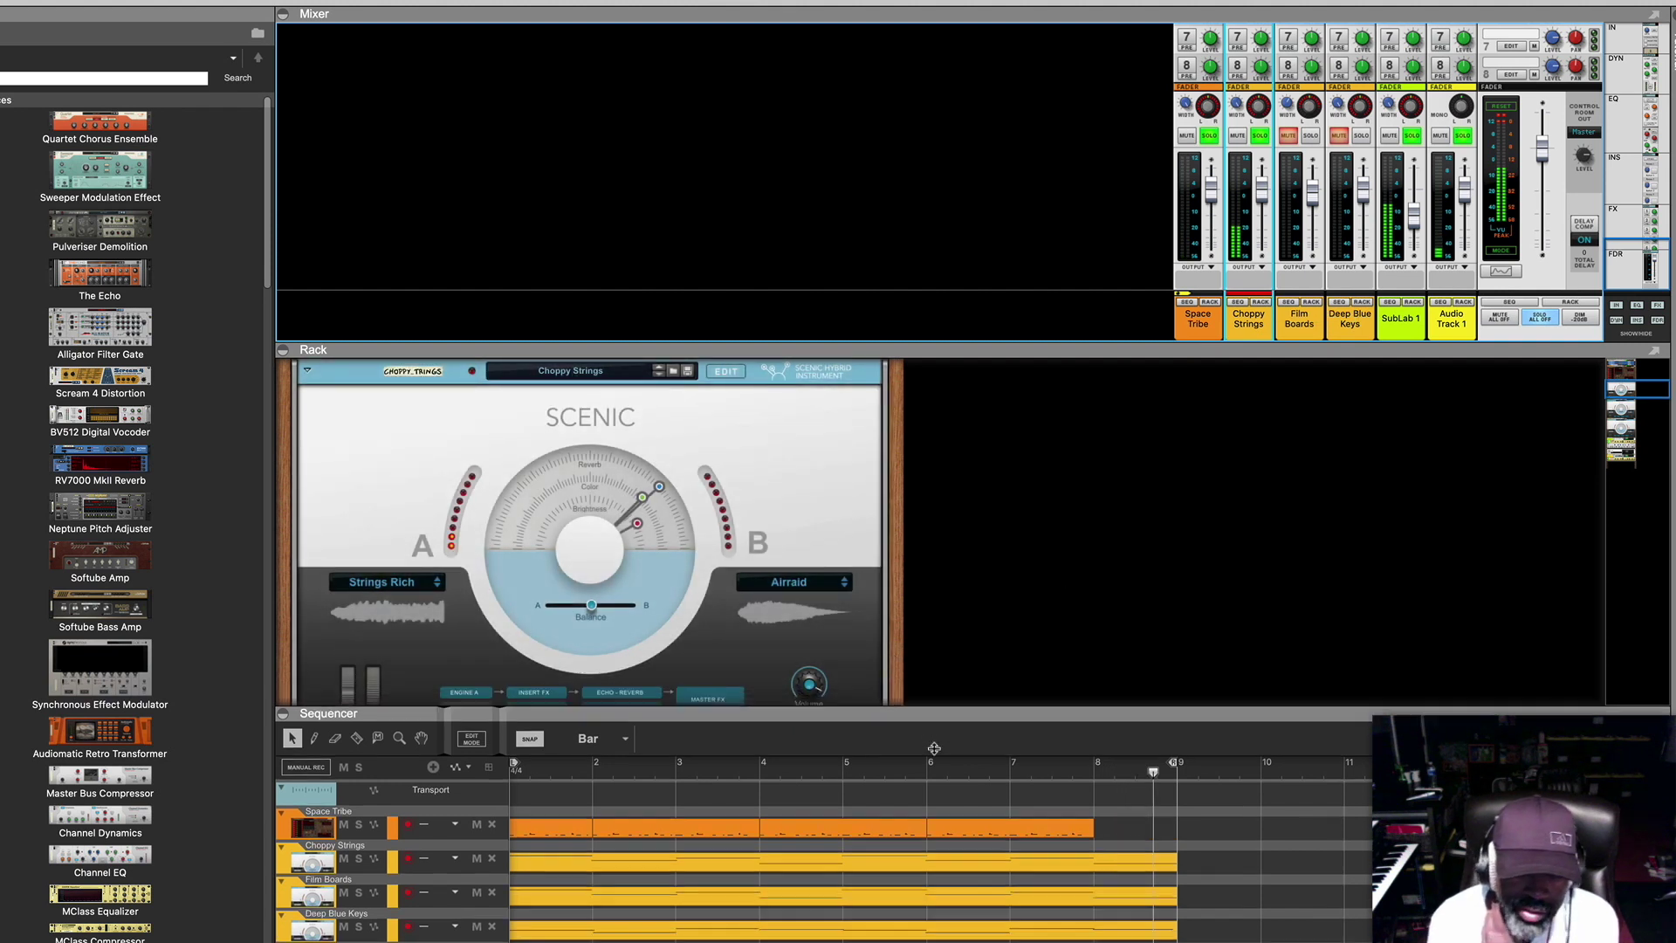
pyautogui.moveTo(939, 702); pyautogui.dragTo(939, 851)
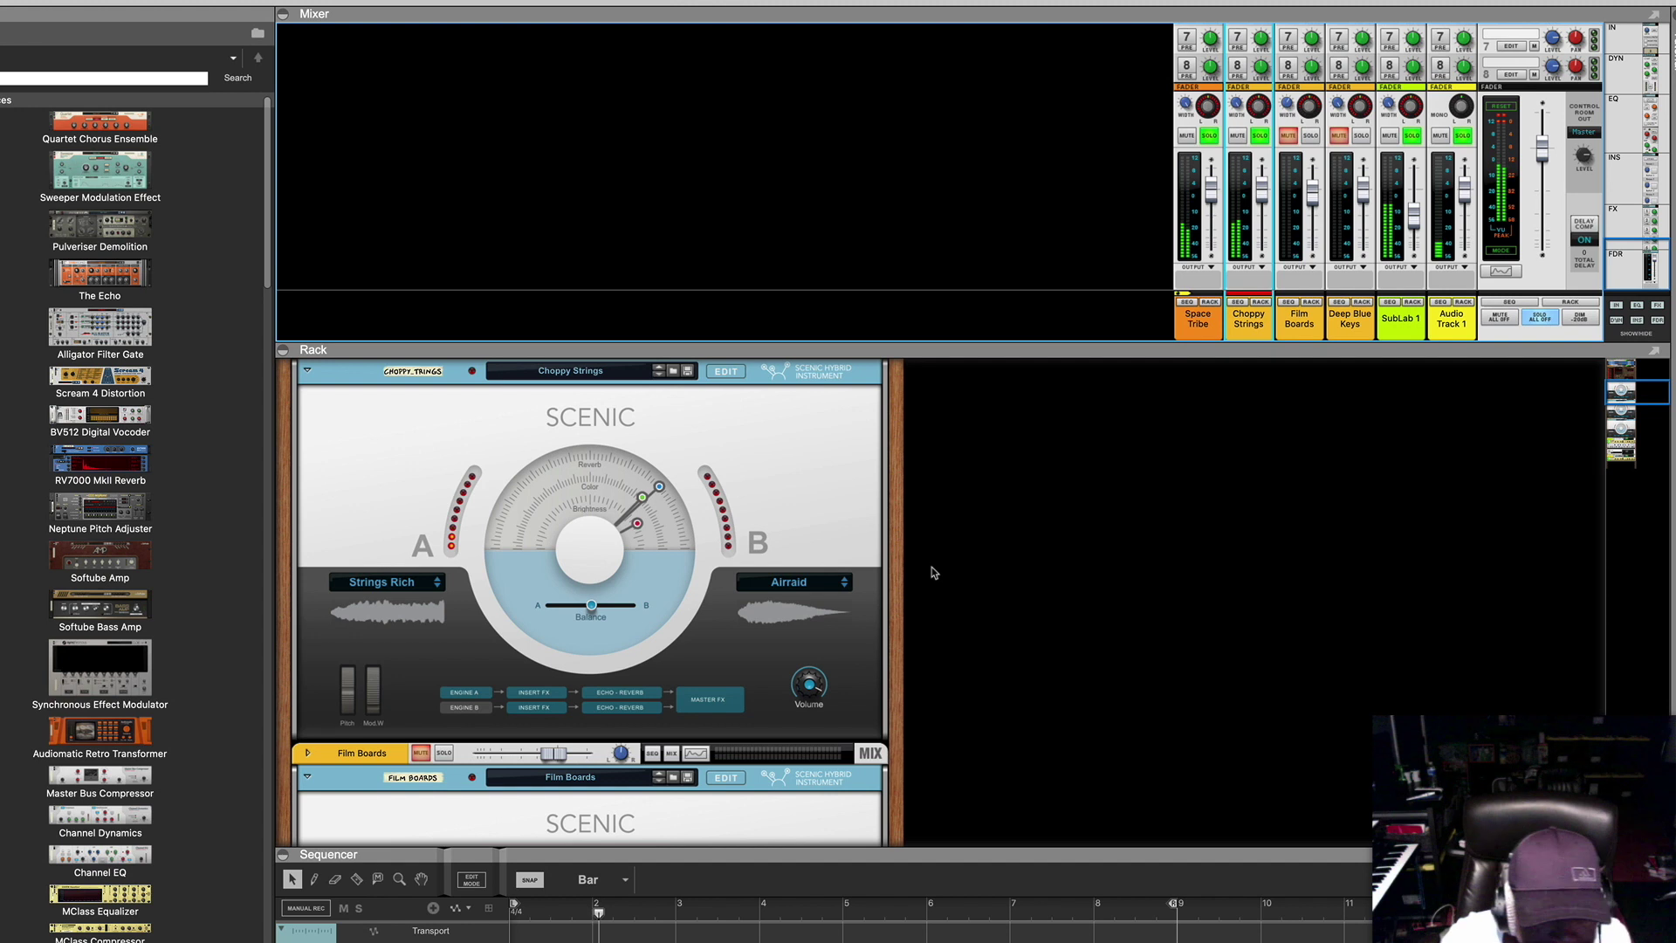
pyautogui.scroll(1, 841, 556)
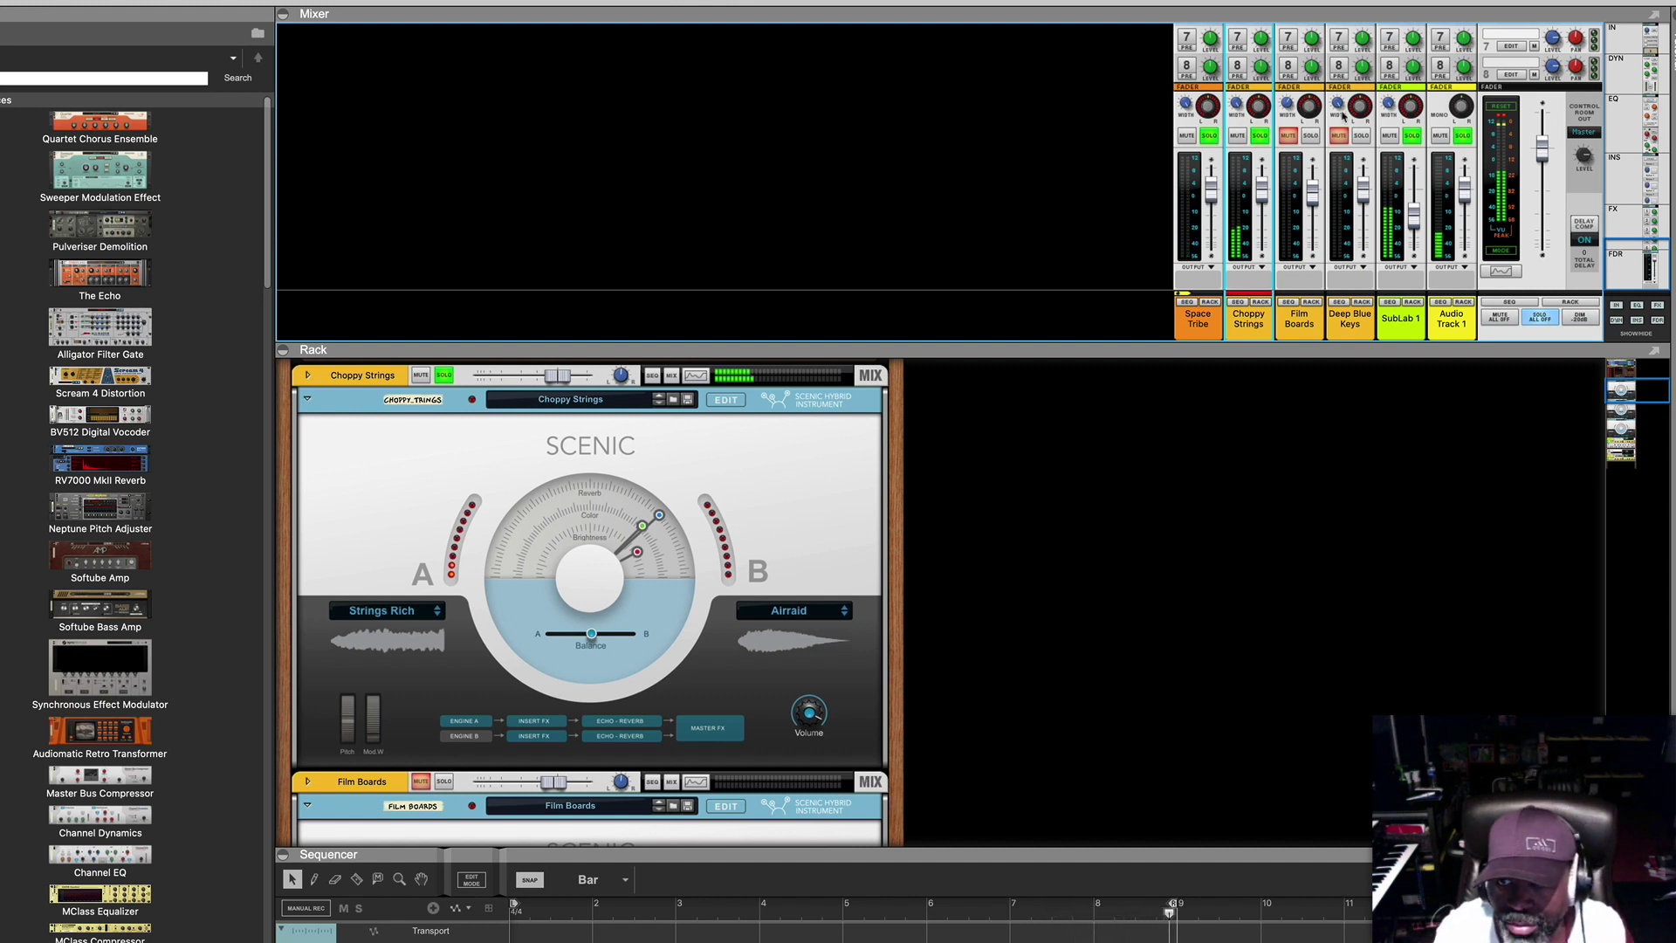
# Solo the Film Boards channel and show its Scenic device in the rack.
pyautogui.click(1310, 135)
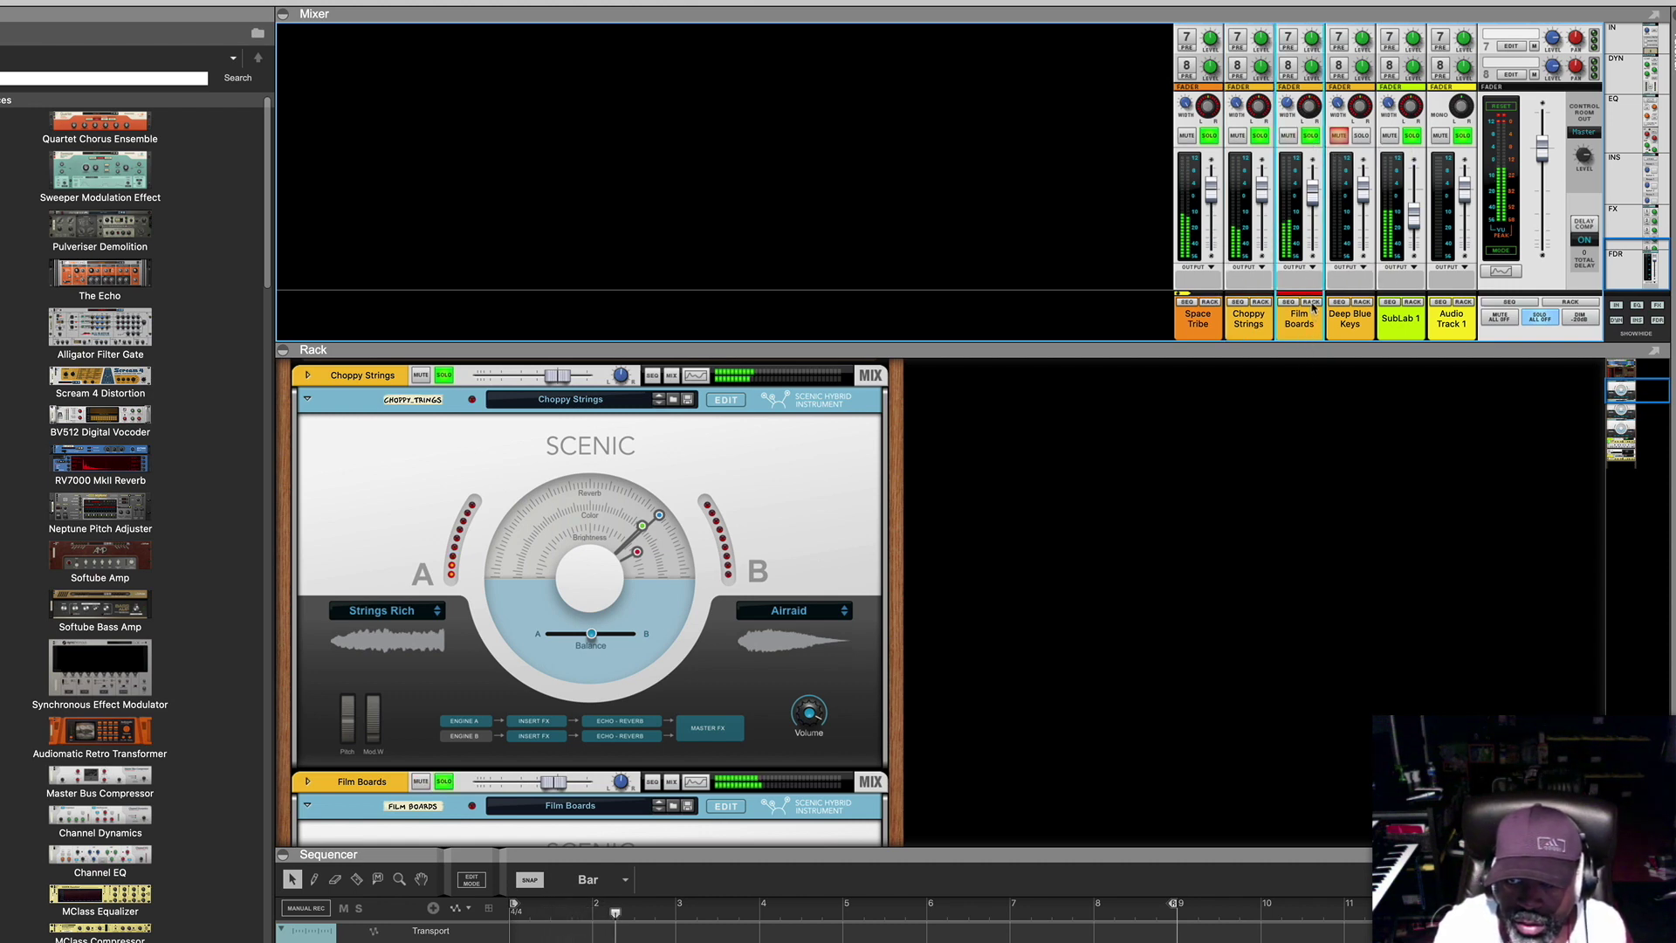
pyautogui.click(1311, 302)
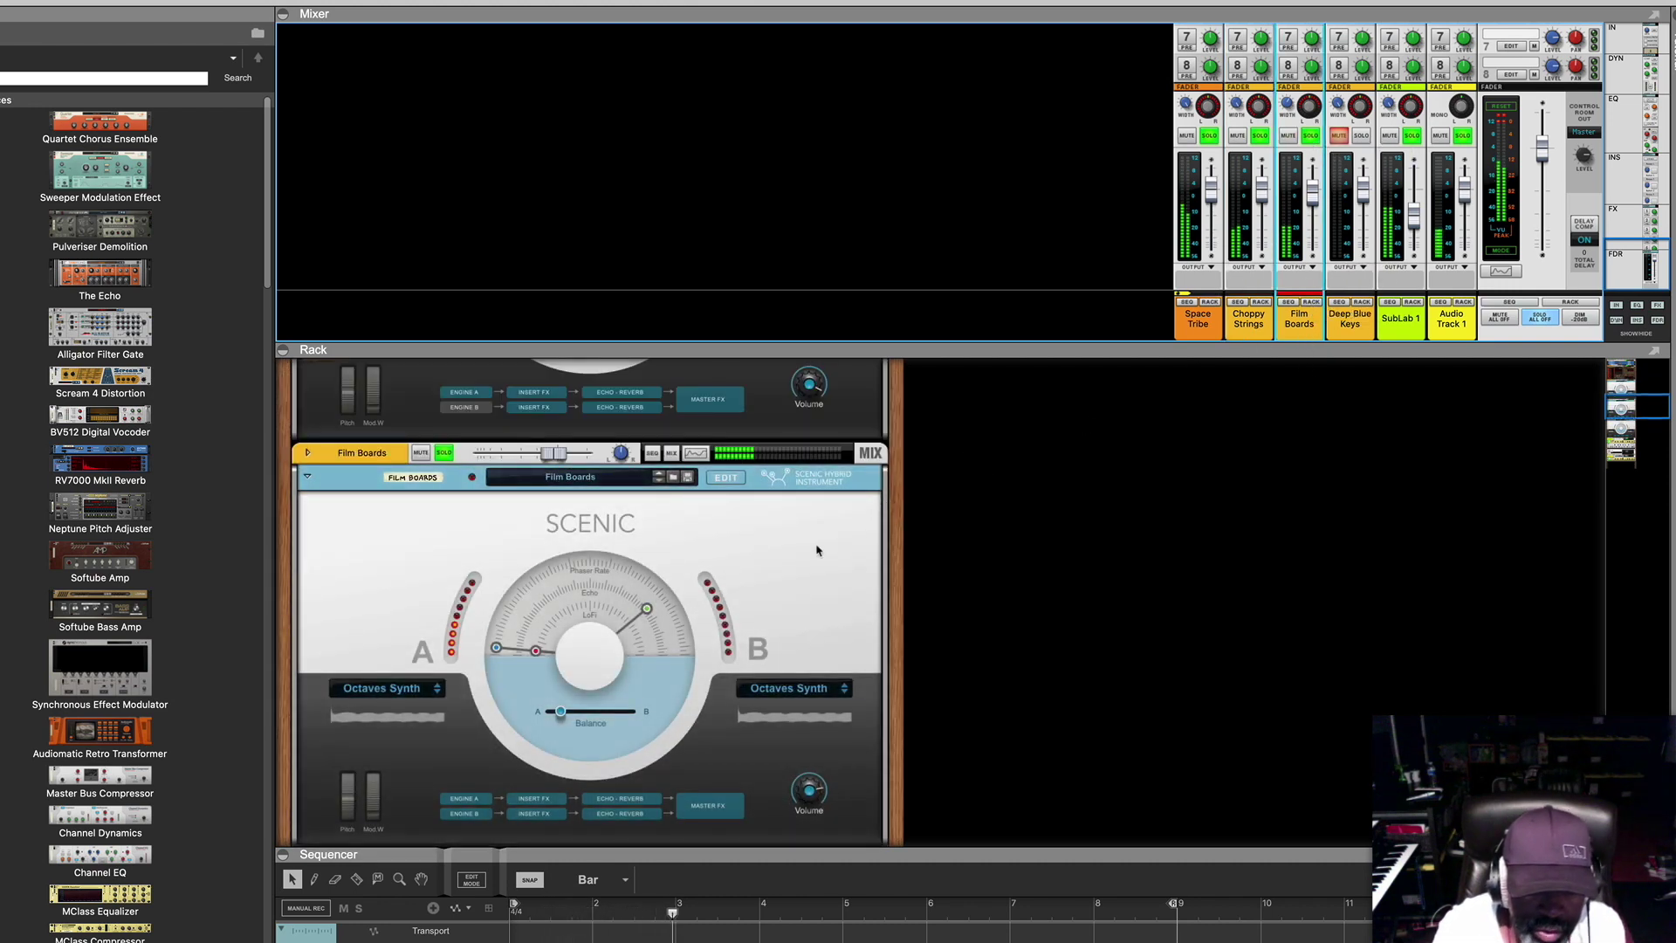
pyautogui.scroll(-2, 817, 550)
pyautogui.scroll(-3, 799, 527)
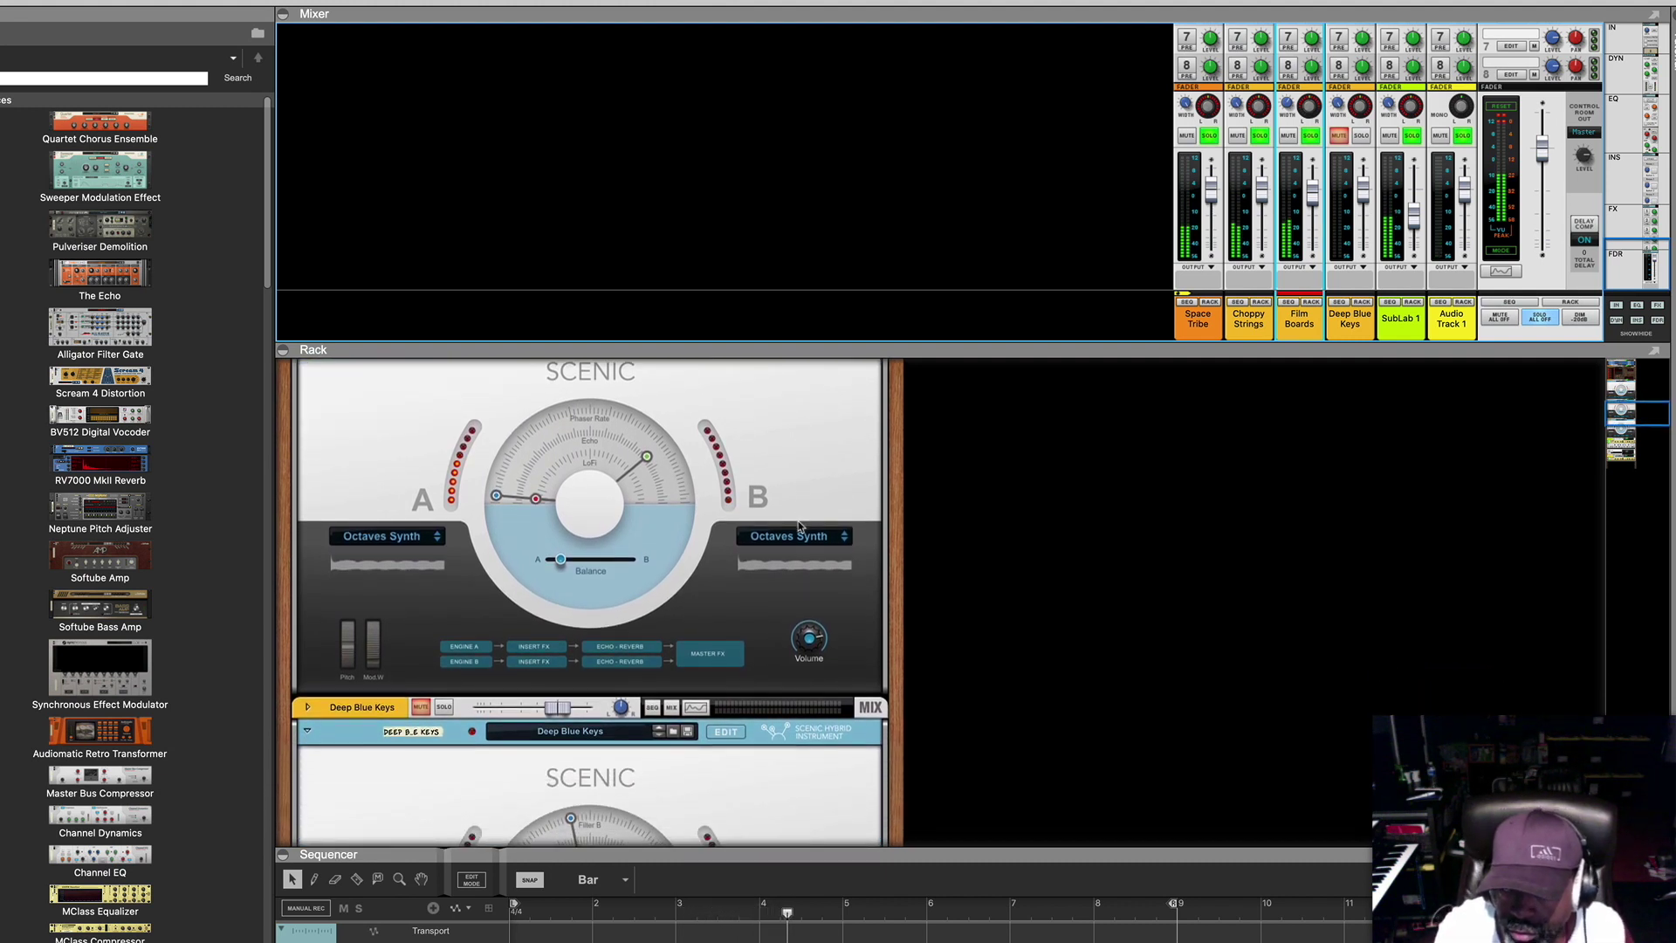
# Solo the Deep Blue Keys channel and show its Scenic device in the rack.
pyautogui.click(1359, 137)
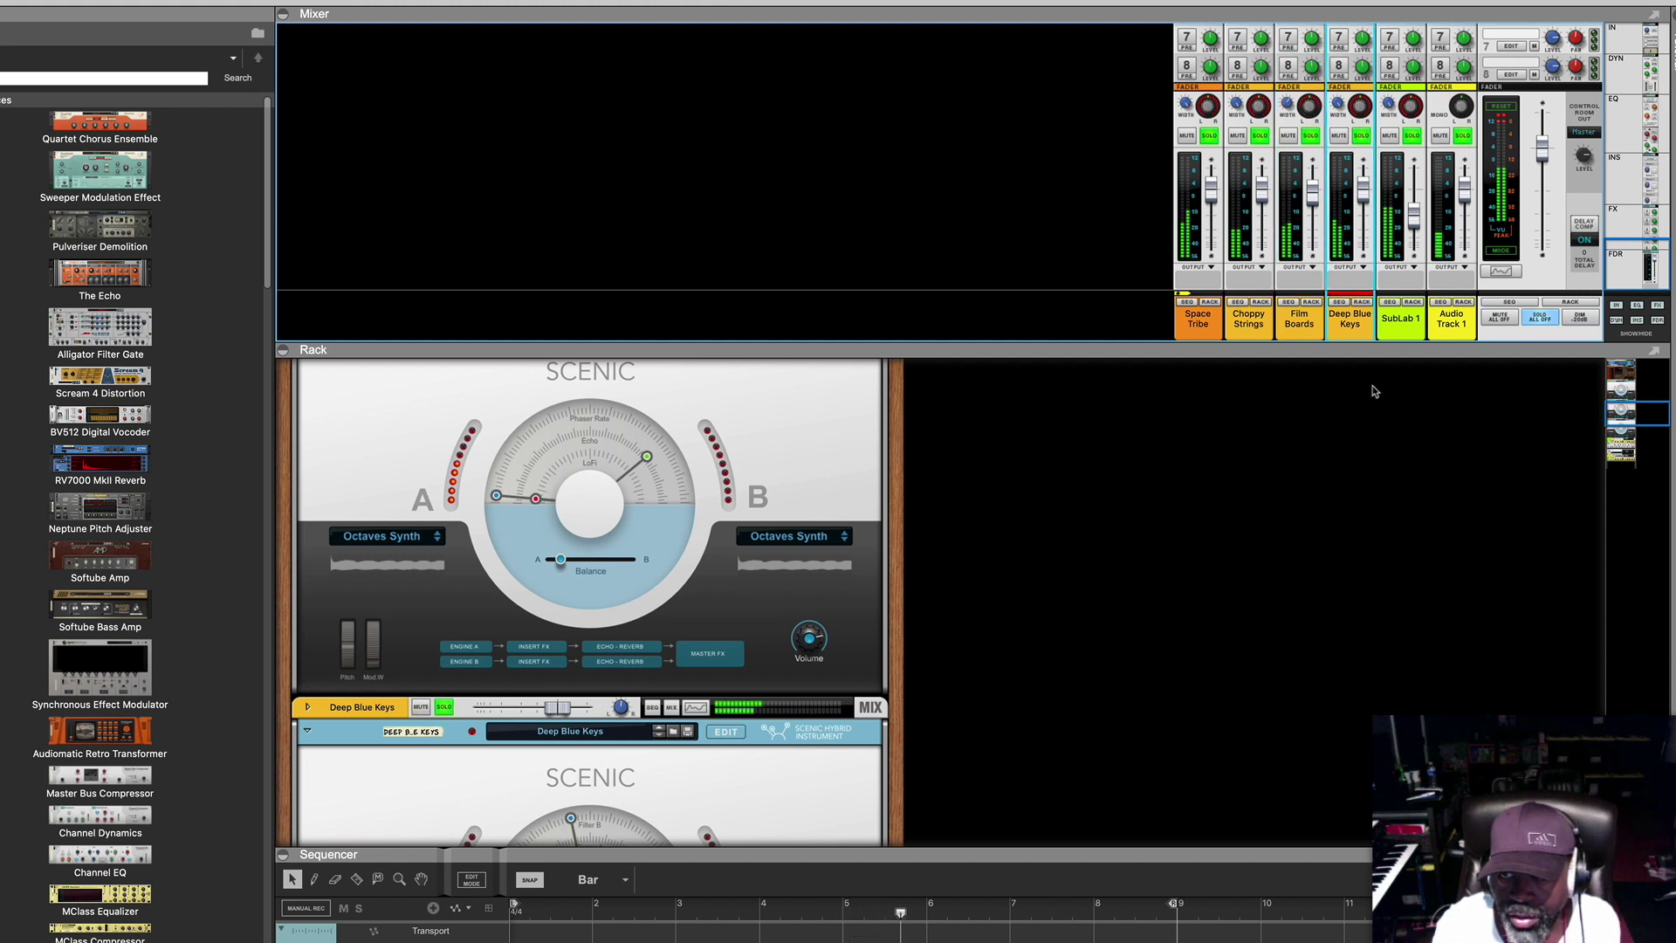
pyautogui.click(1362, 302)
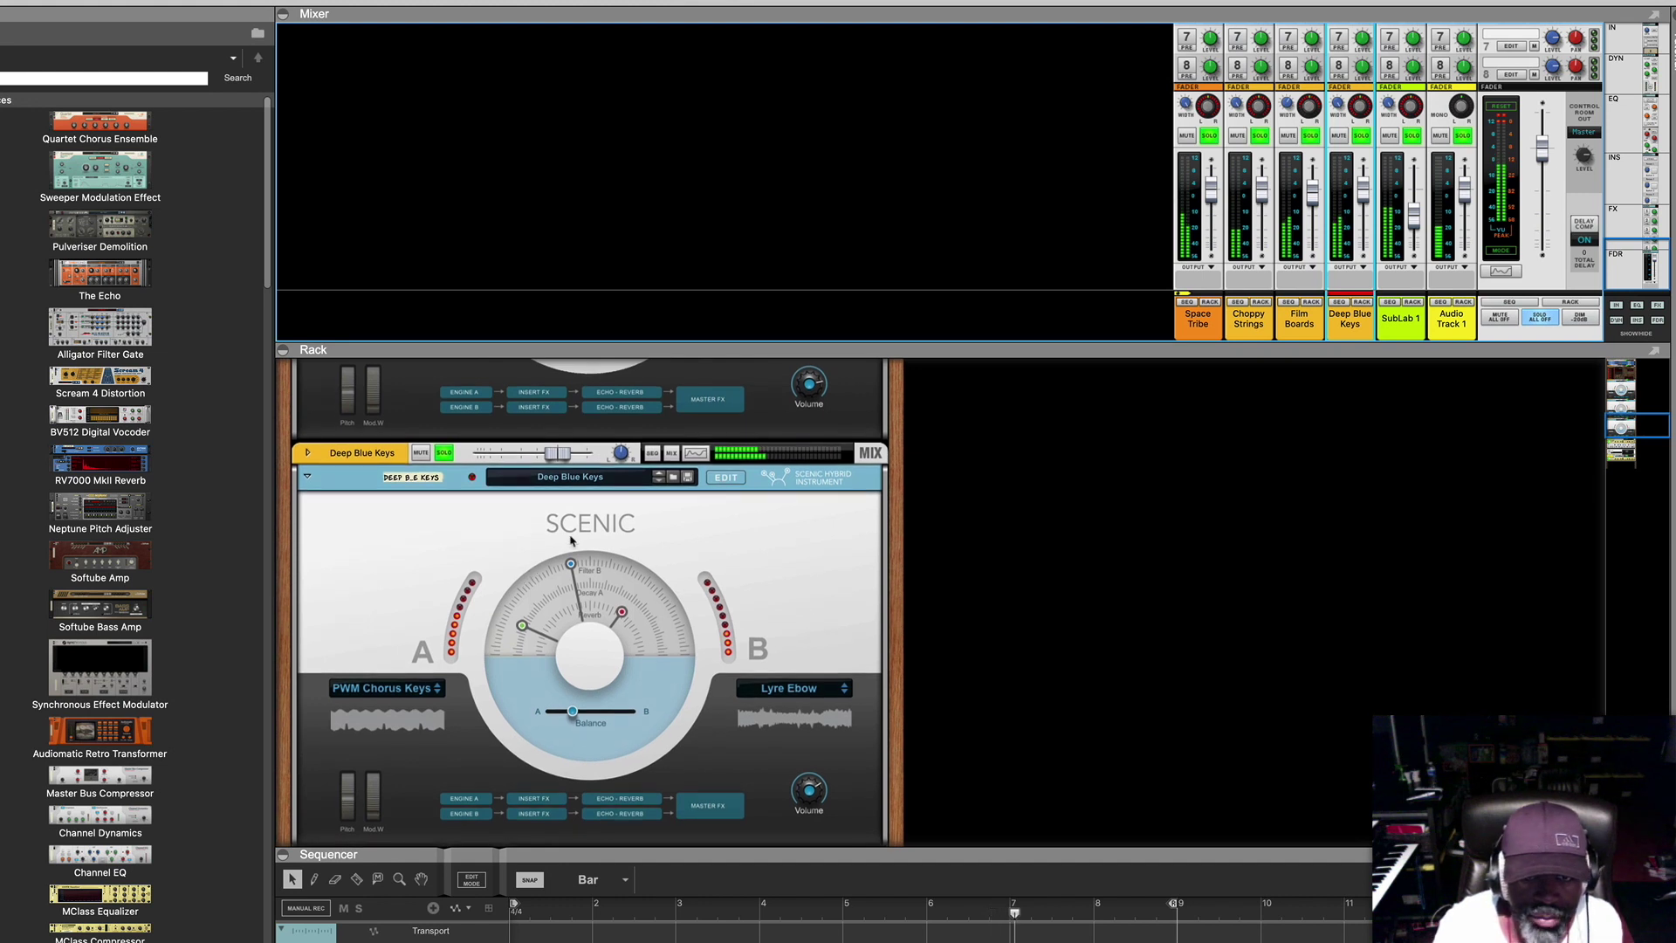
pyautogui.scroll(-2, 827, 471)
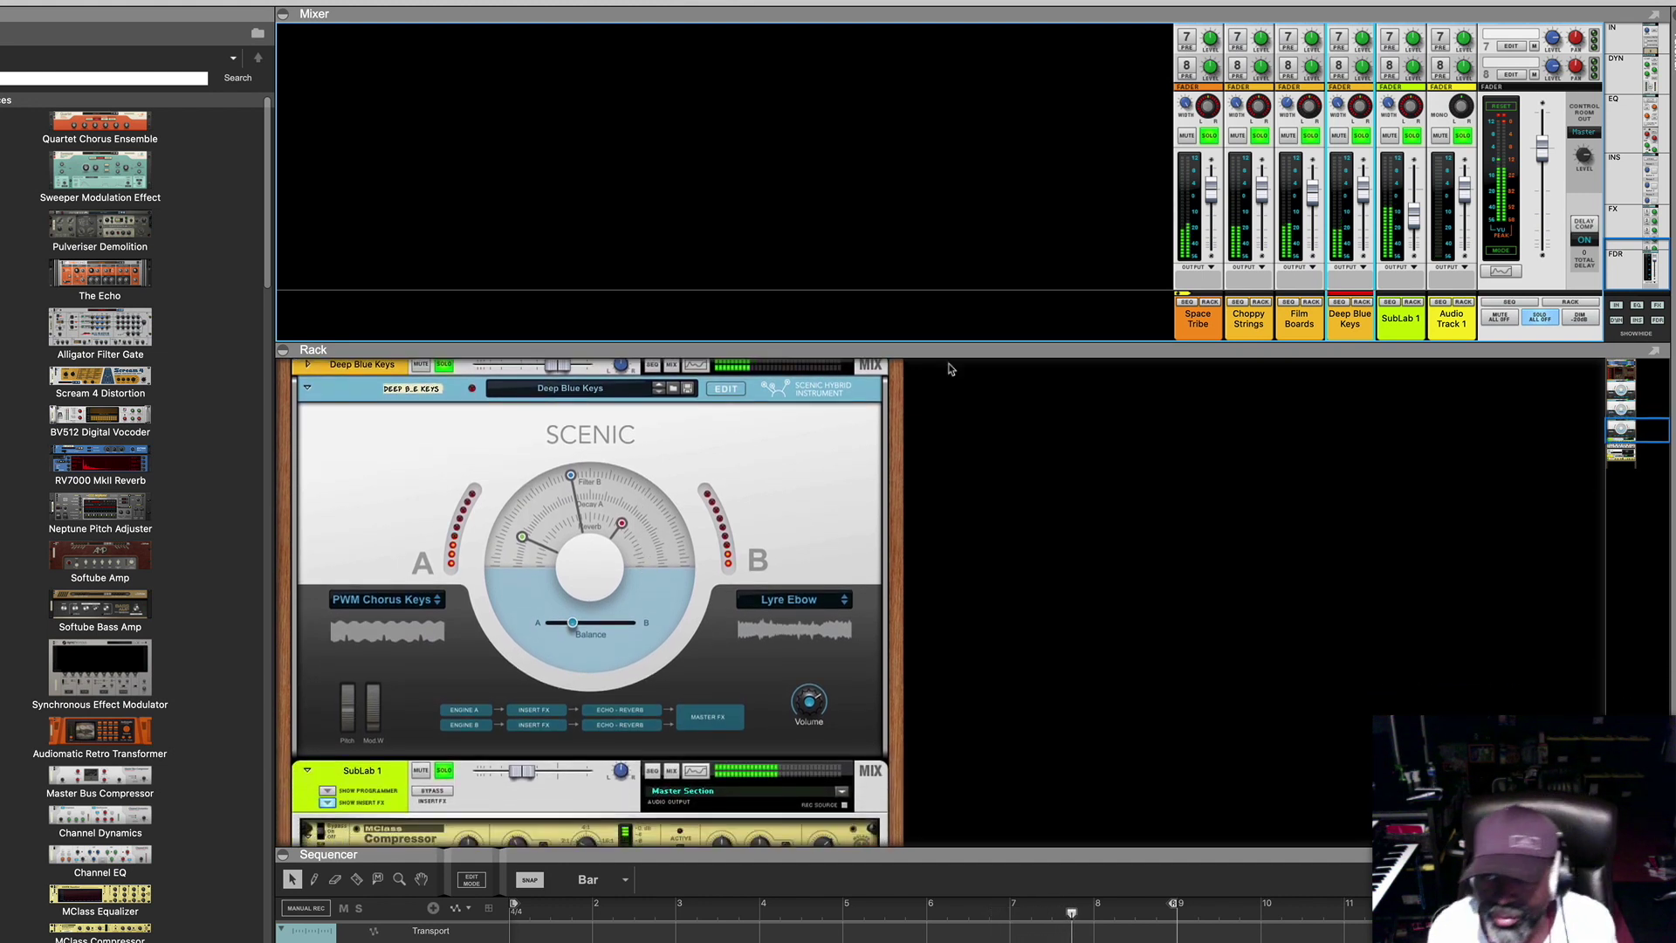
# Turn off solo on all six mixer channels to hear the full beat.
pyautogui.click(1208, 136)
pyautogui.click(1259, 135)
pyautogui.click(1310, 135)
pyautogui.click(1360, 135)
pyautogui.click(1411, 135)
pyautogui.click(1462, 135)
pyautogui.press('space')
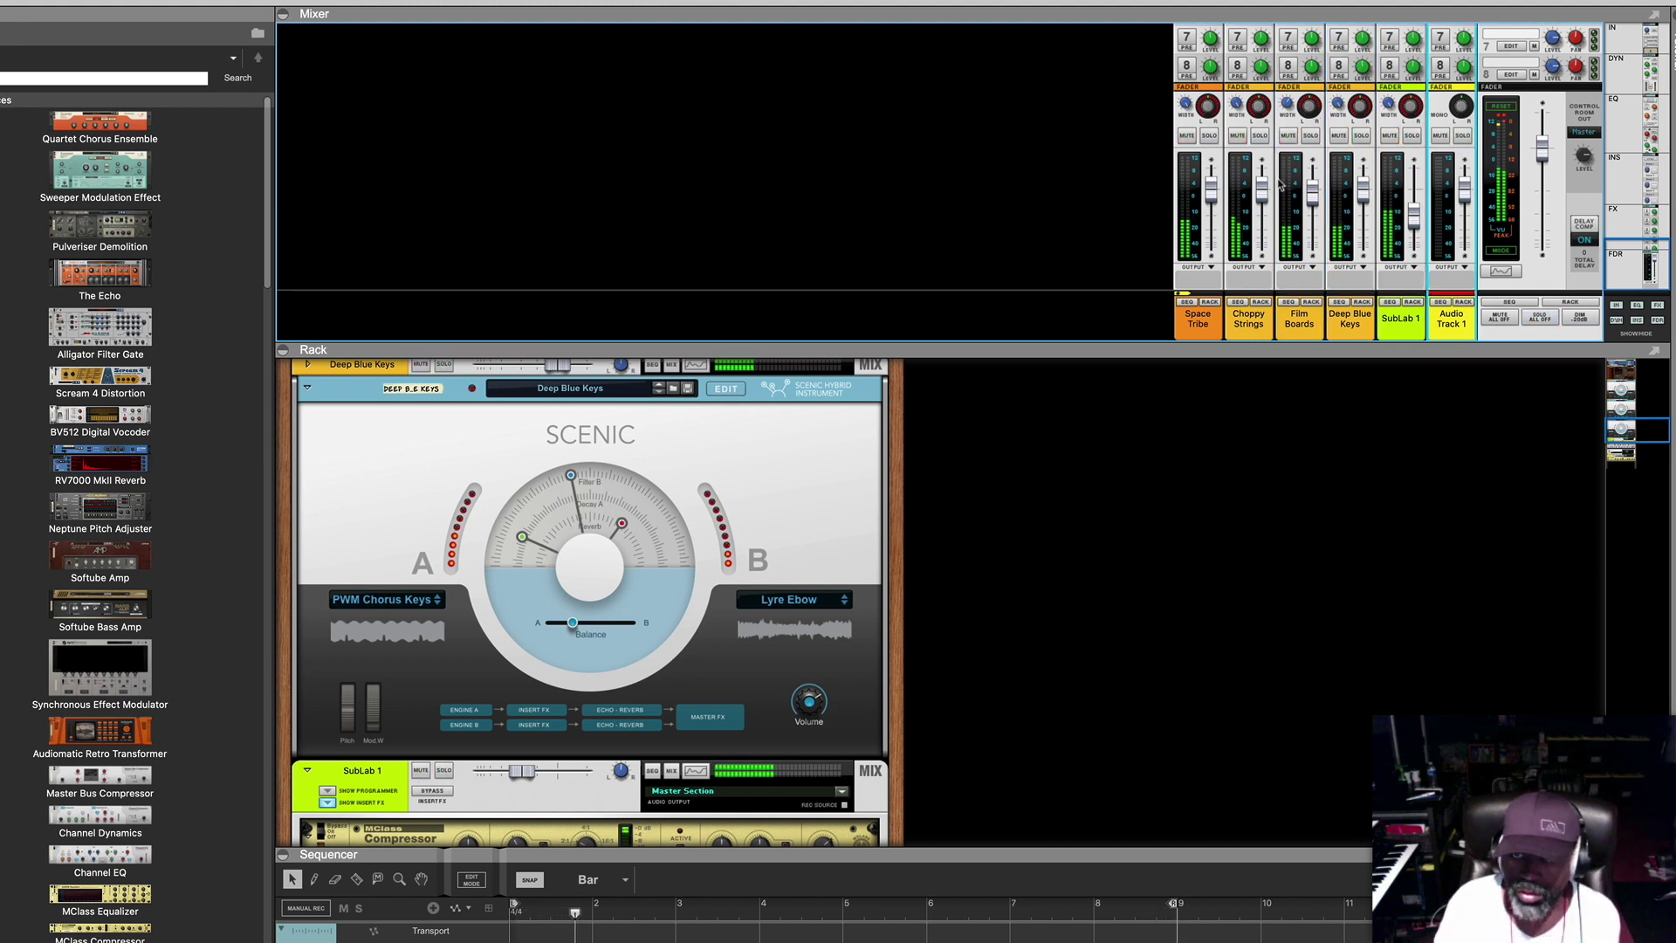
# Find Kong Drum Designer among the browser's devices and add it to the rack below Audio Track 1.
pyautogui.scroll(-10, 965, 531)
pyautogui.scroll(-3, 935, 517)
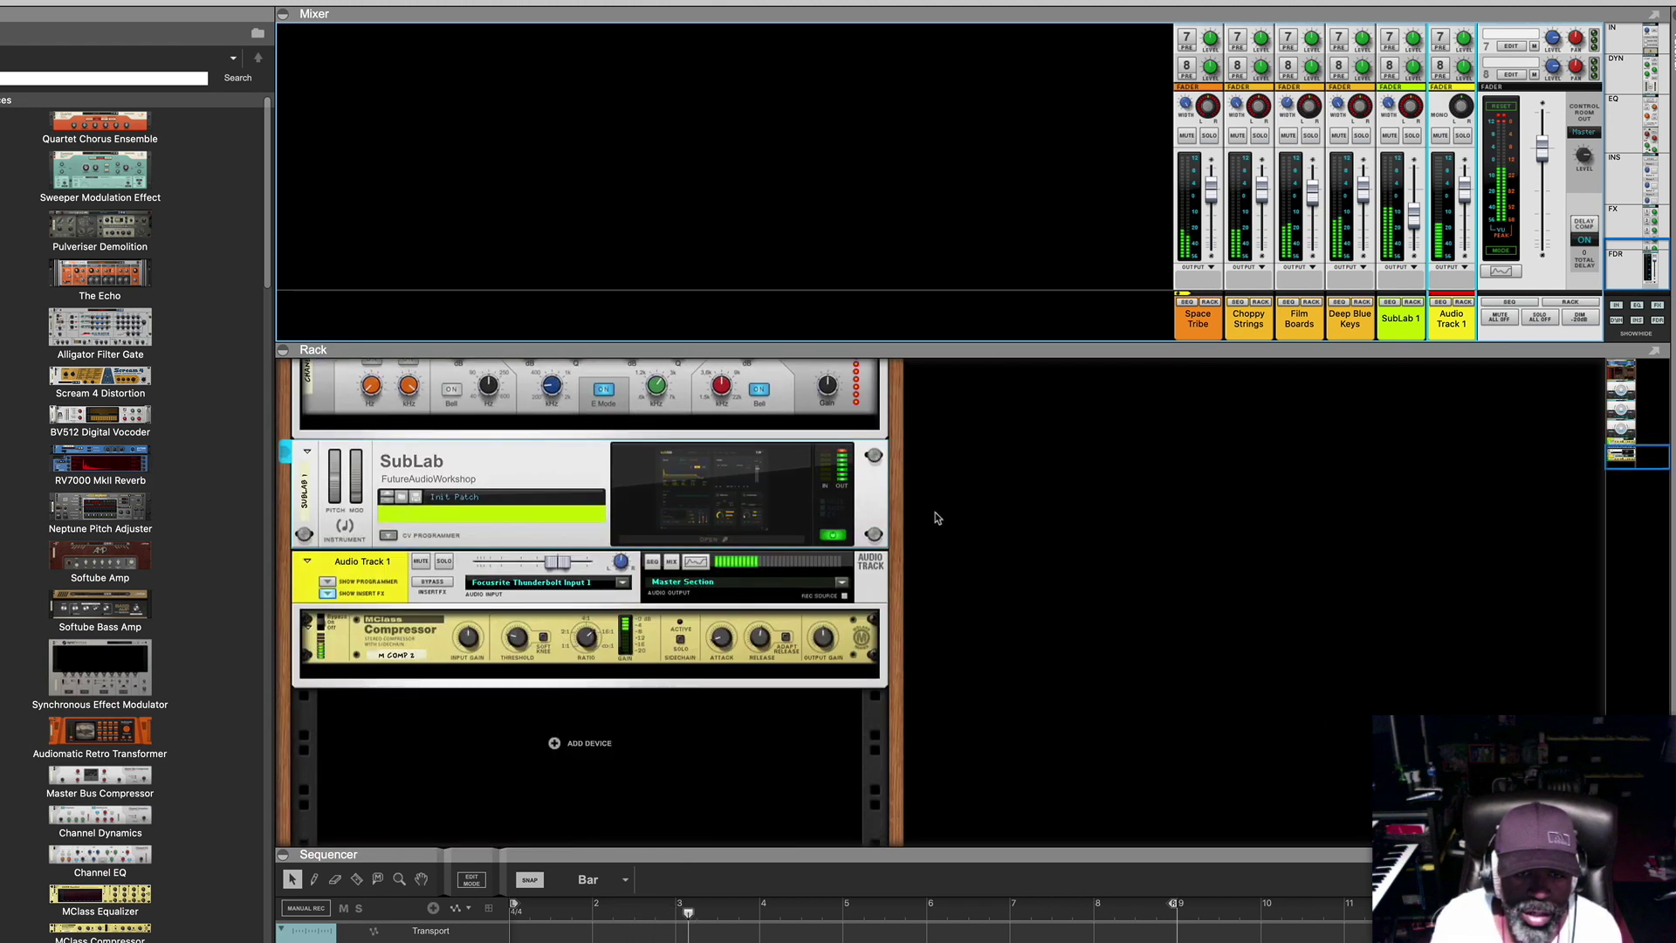
pyautogui.click(100, 458)
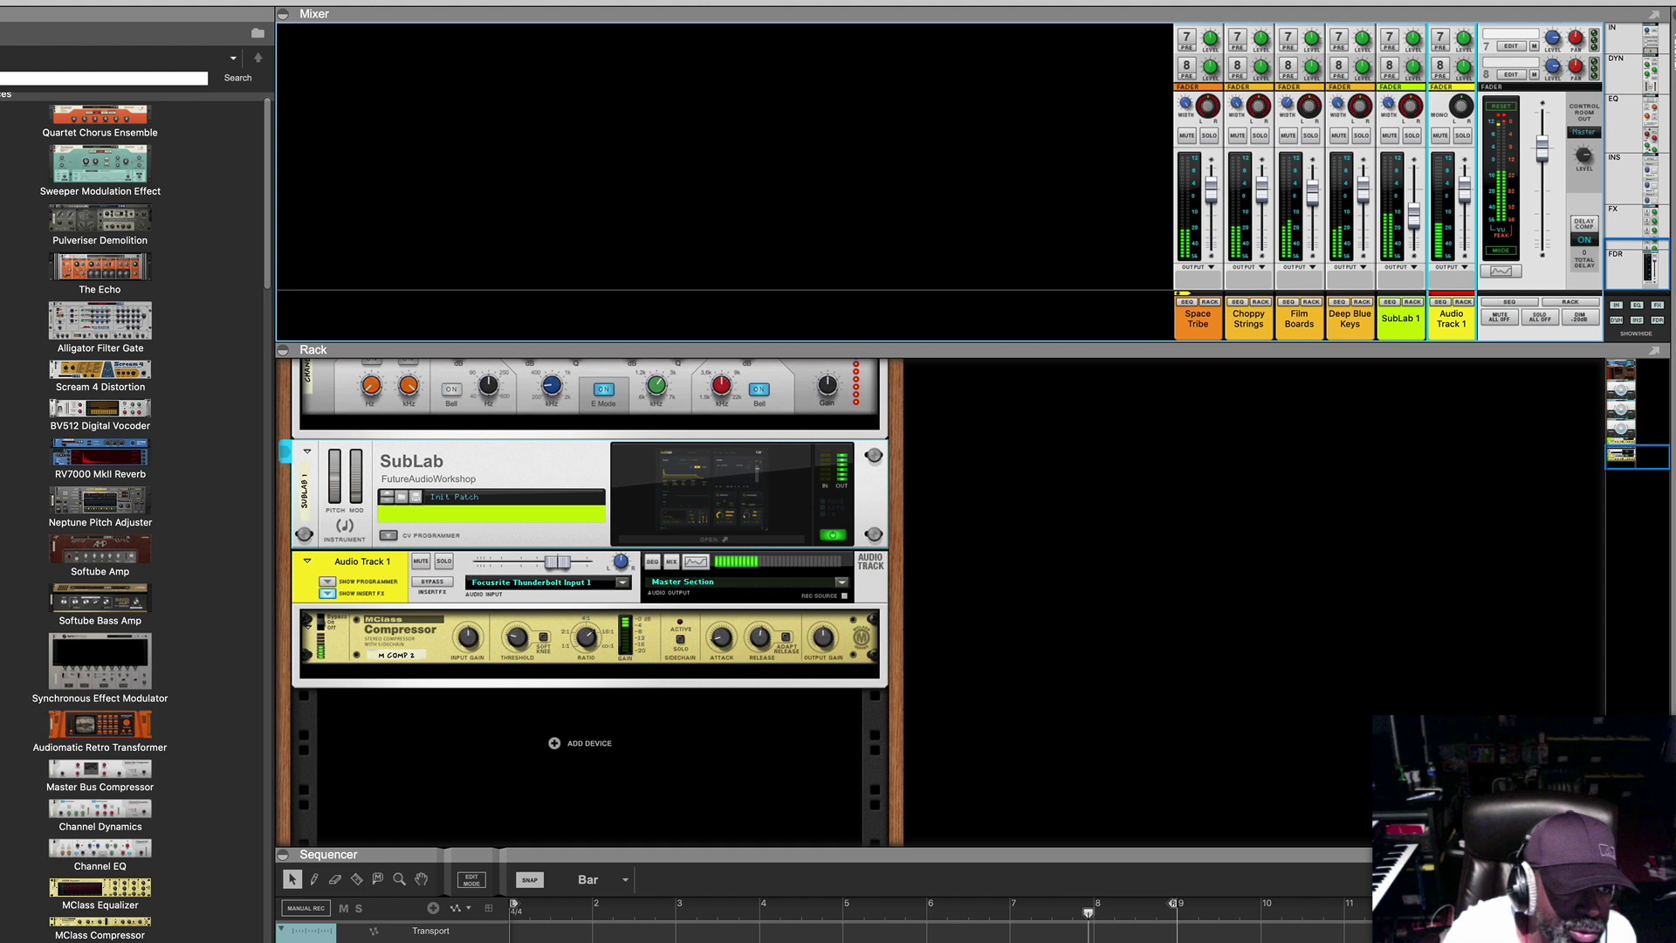
pyautogui.scroll(-10, 100, 414)
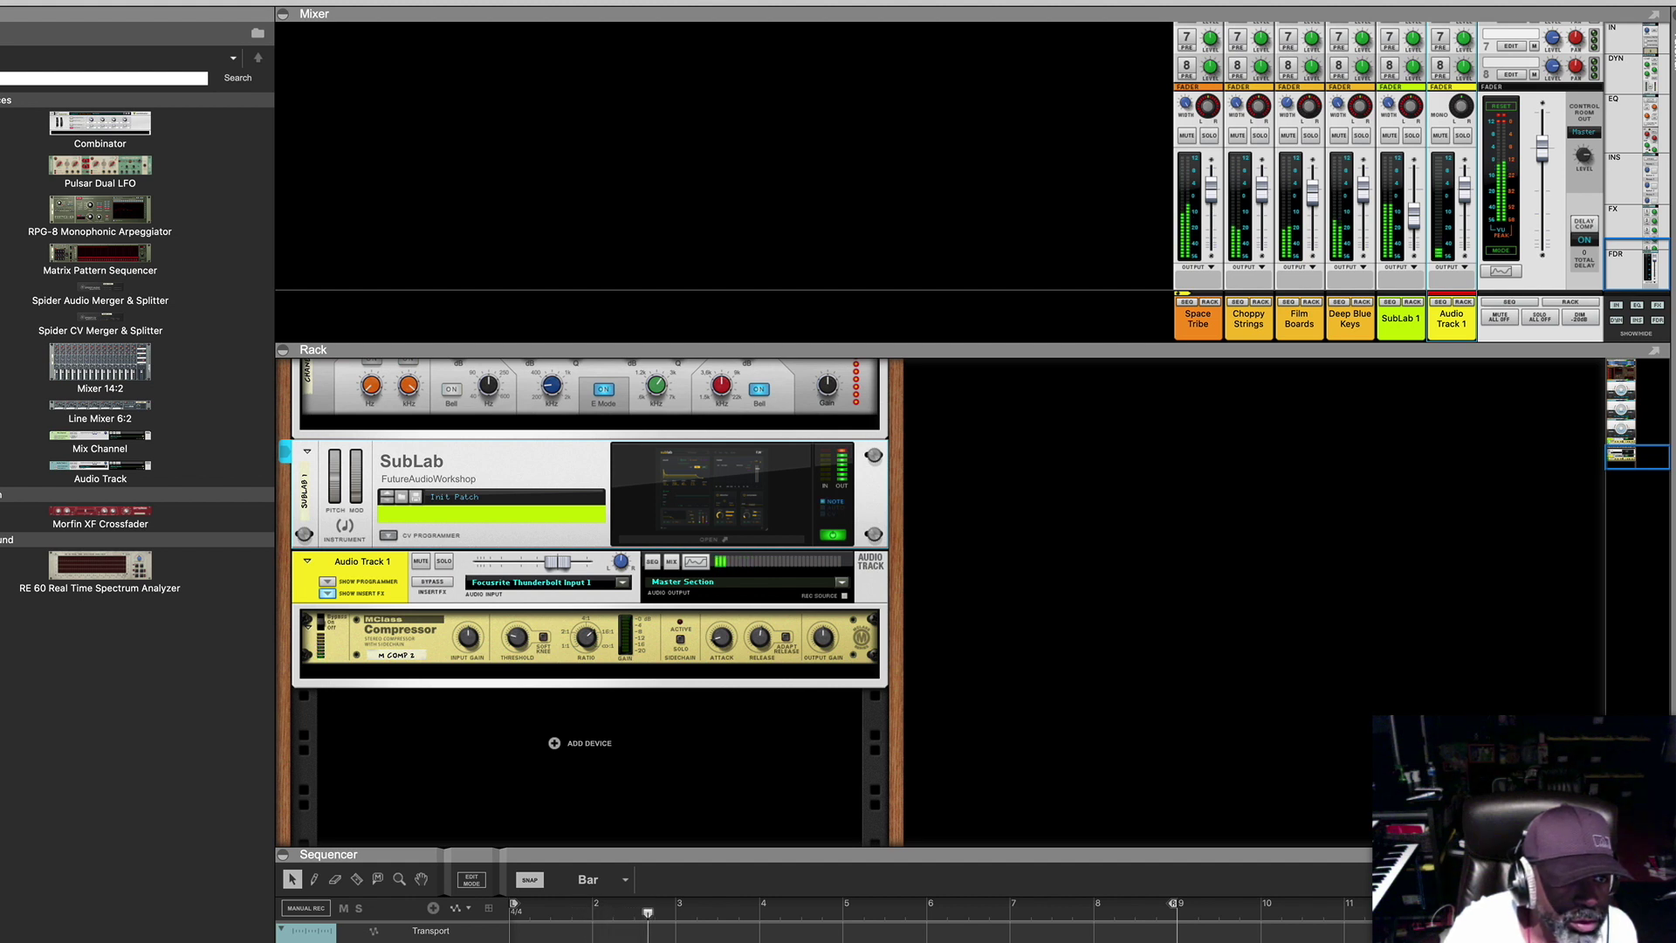
pyautogui.scroll(10, 71, 458)
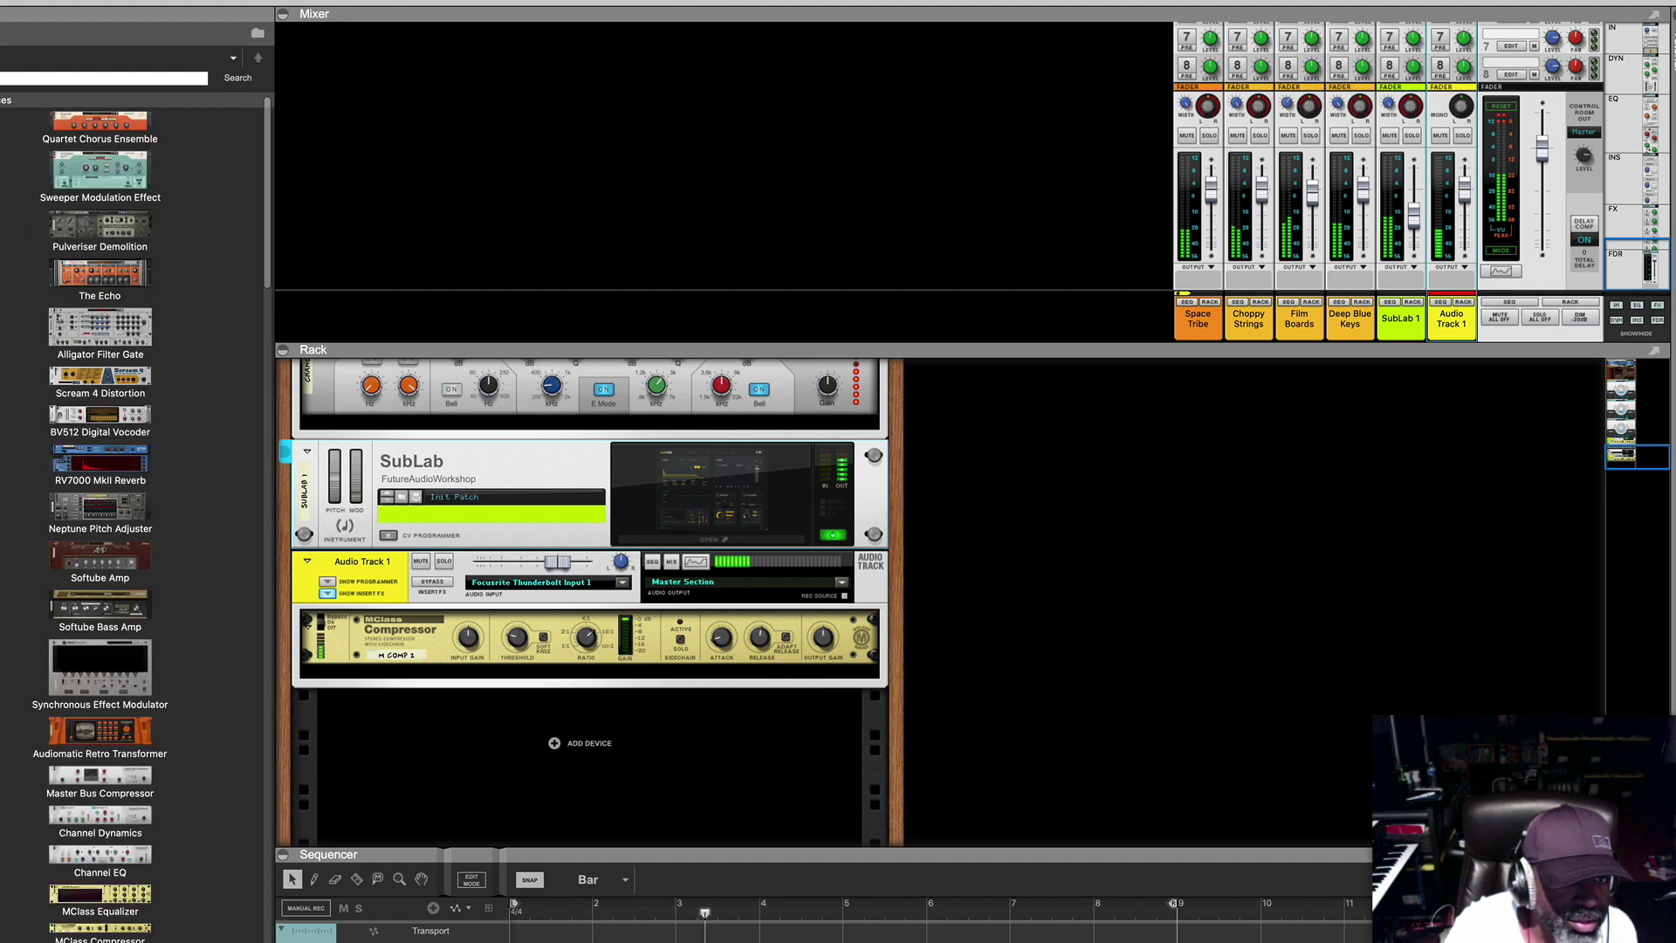
pyautogui.scroll(-5, 71, 458)
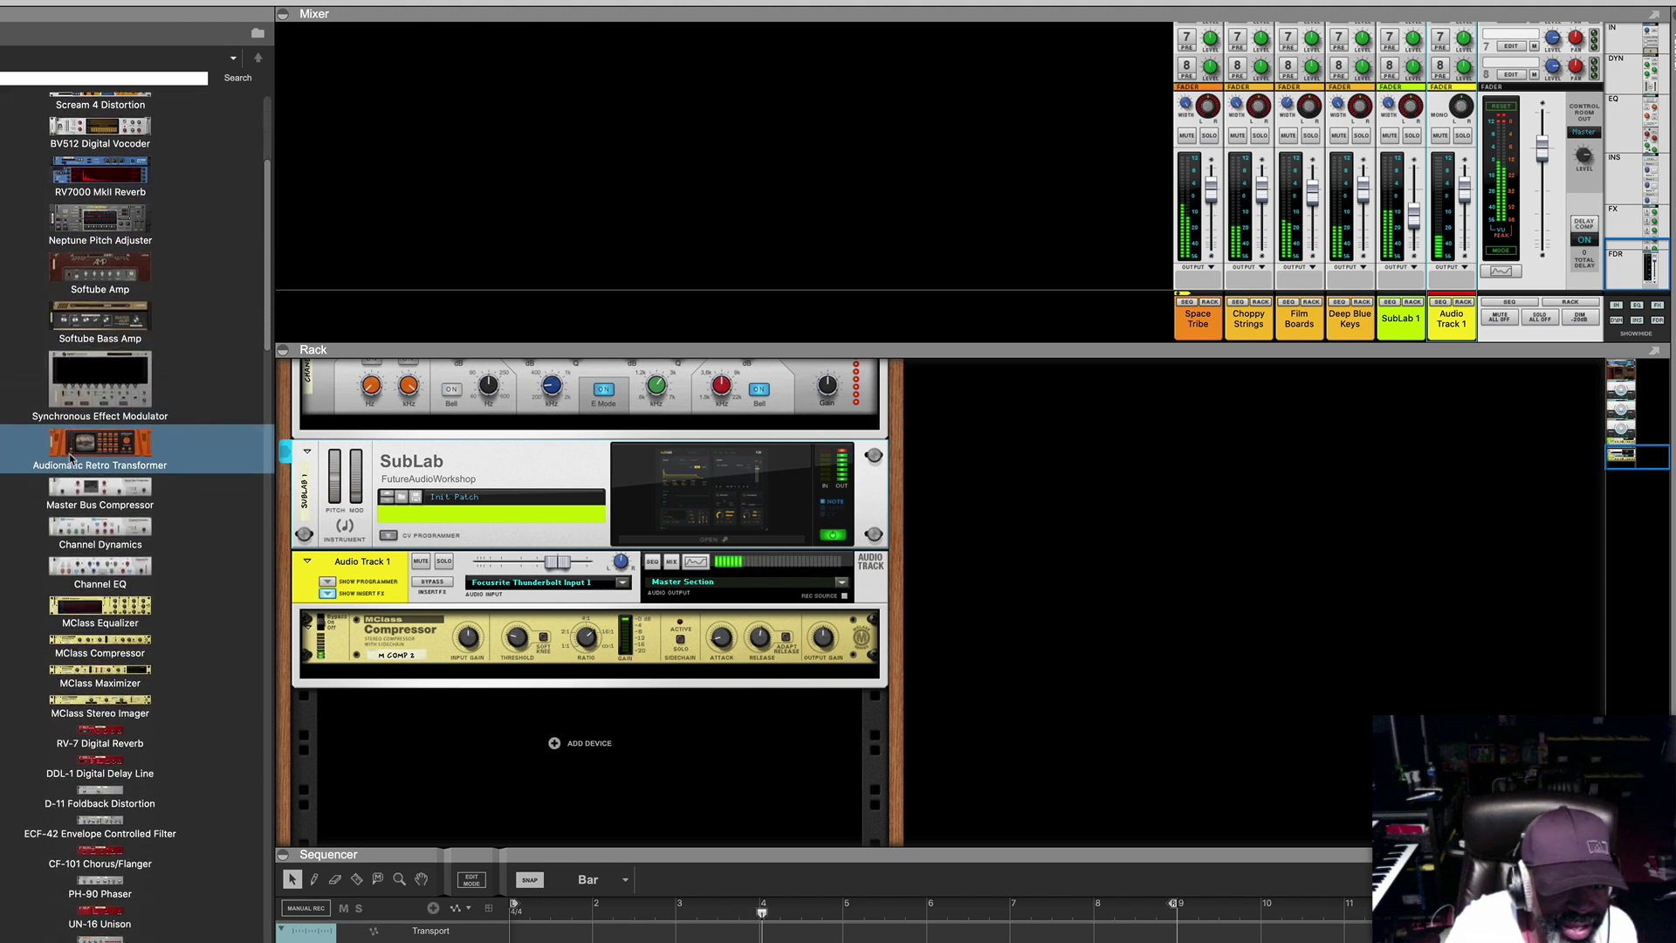
pyautogui.scroll(8, 71, 458)
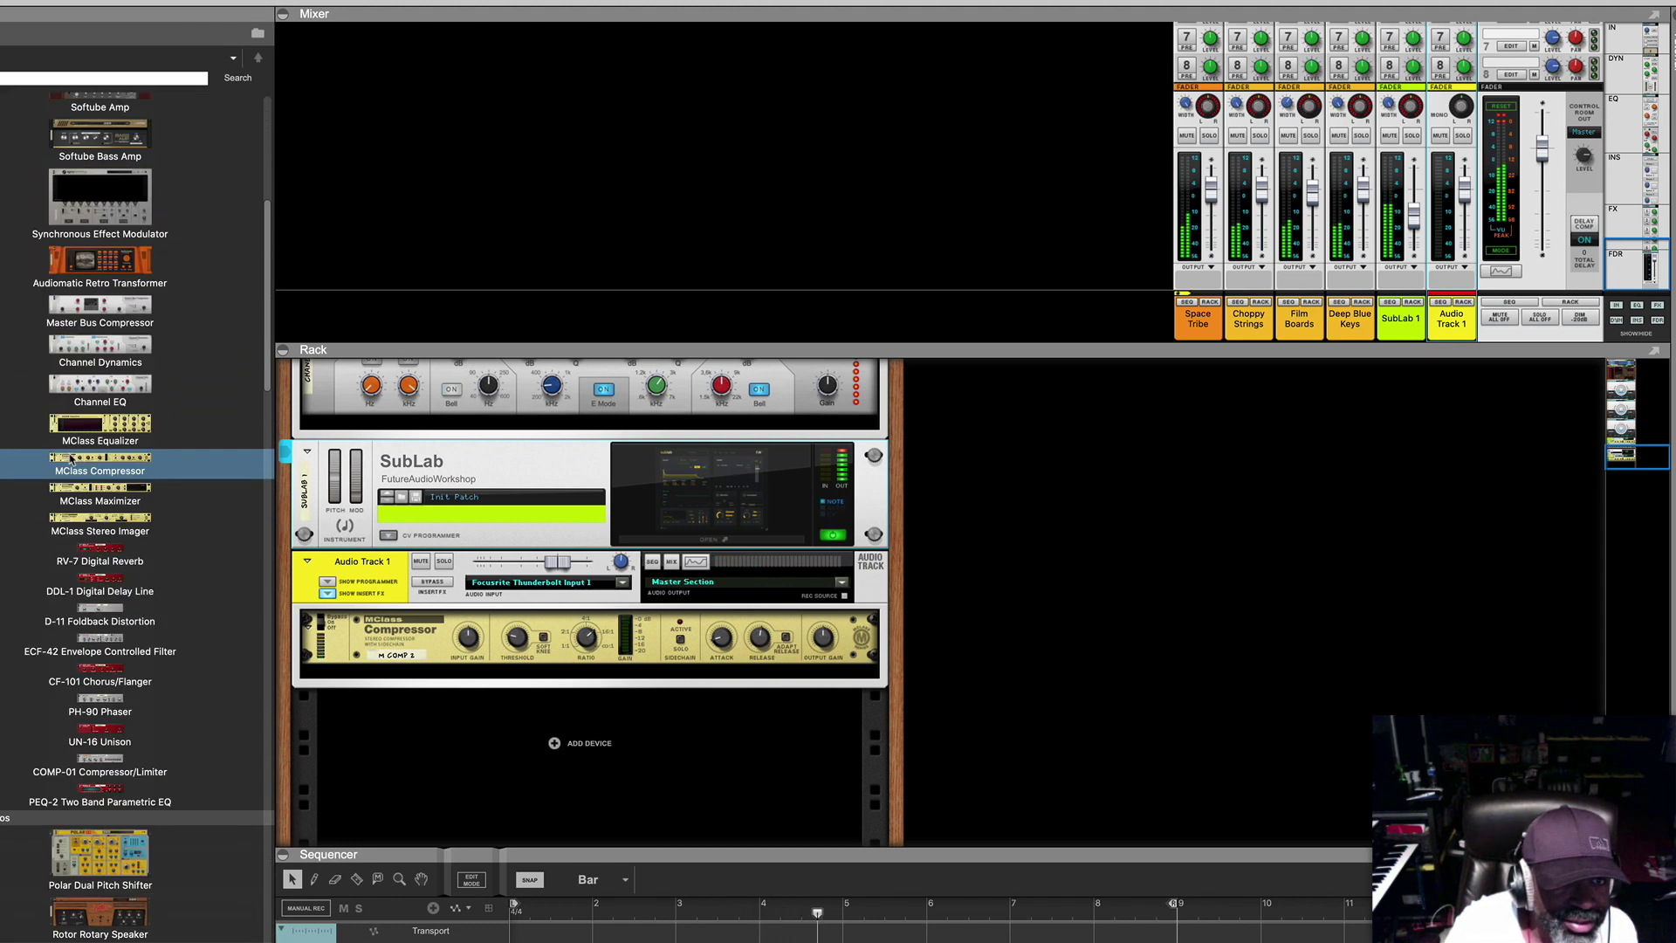
pyautogui.scroll(-10, 72, 458)
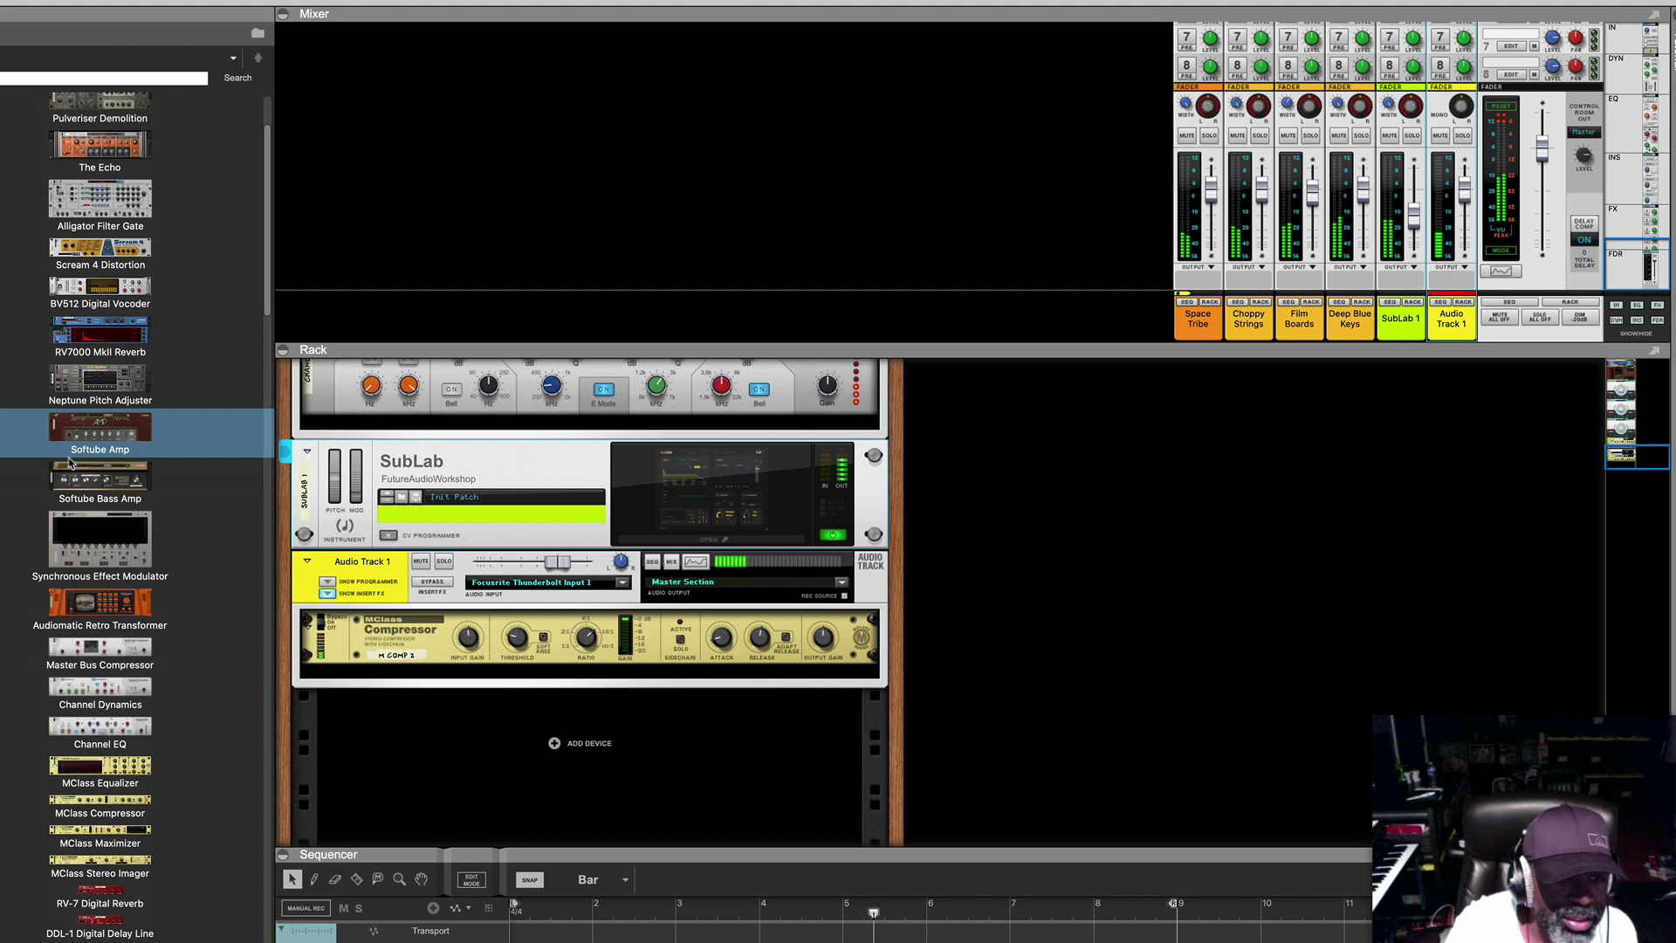
pyautogui.scroll(-4, 72, 467)
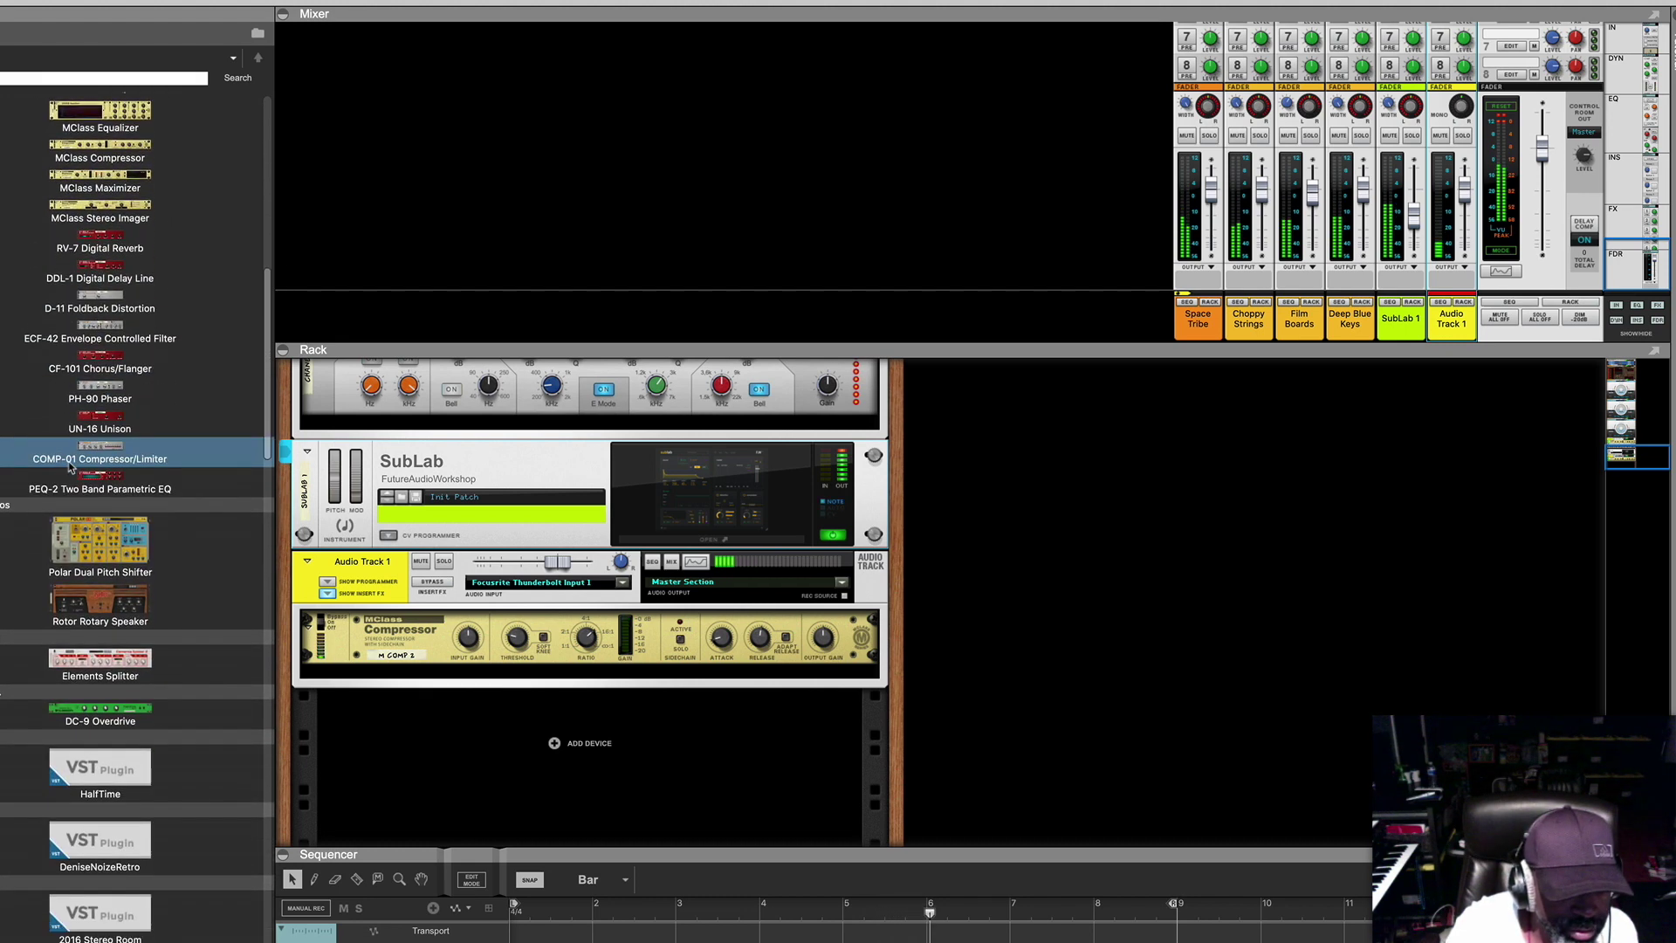
pyautogui.scroll(2, 71, 467)
pyautogui.scroll(1, 71, 467)
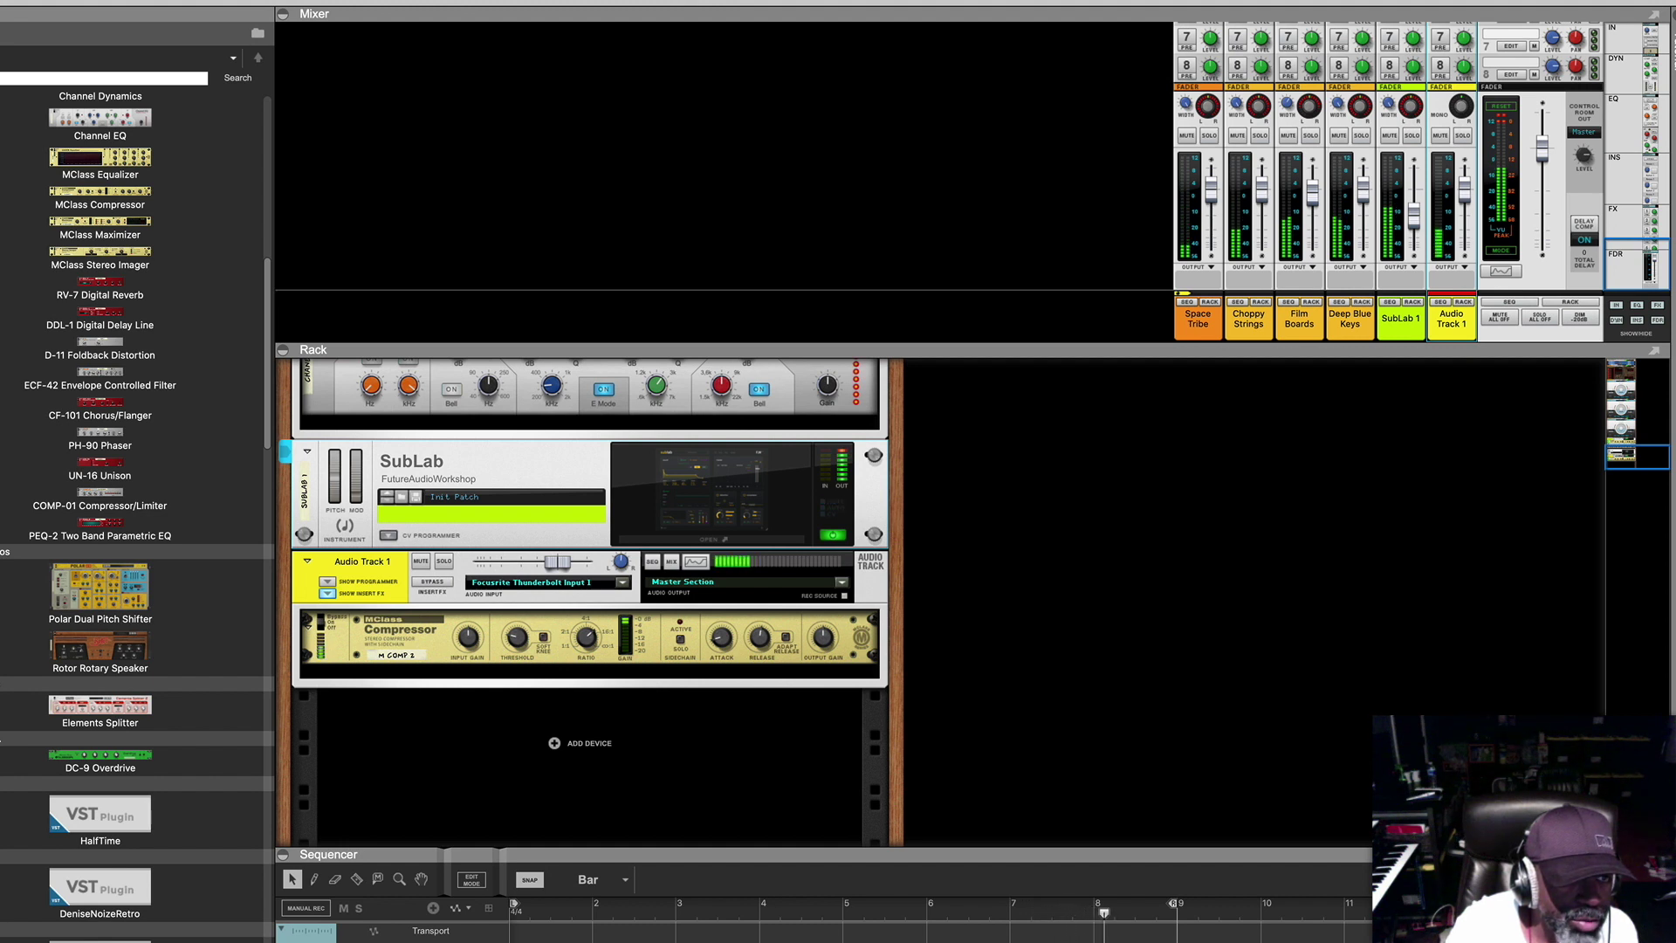
pyautogui.scroll(10, 100, 462)
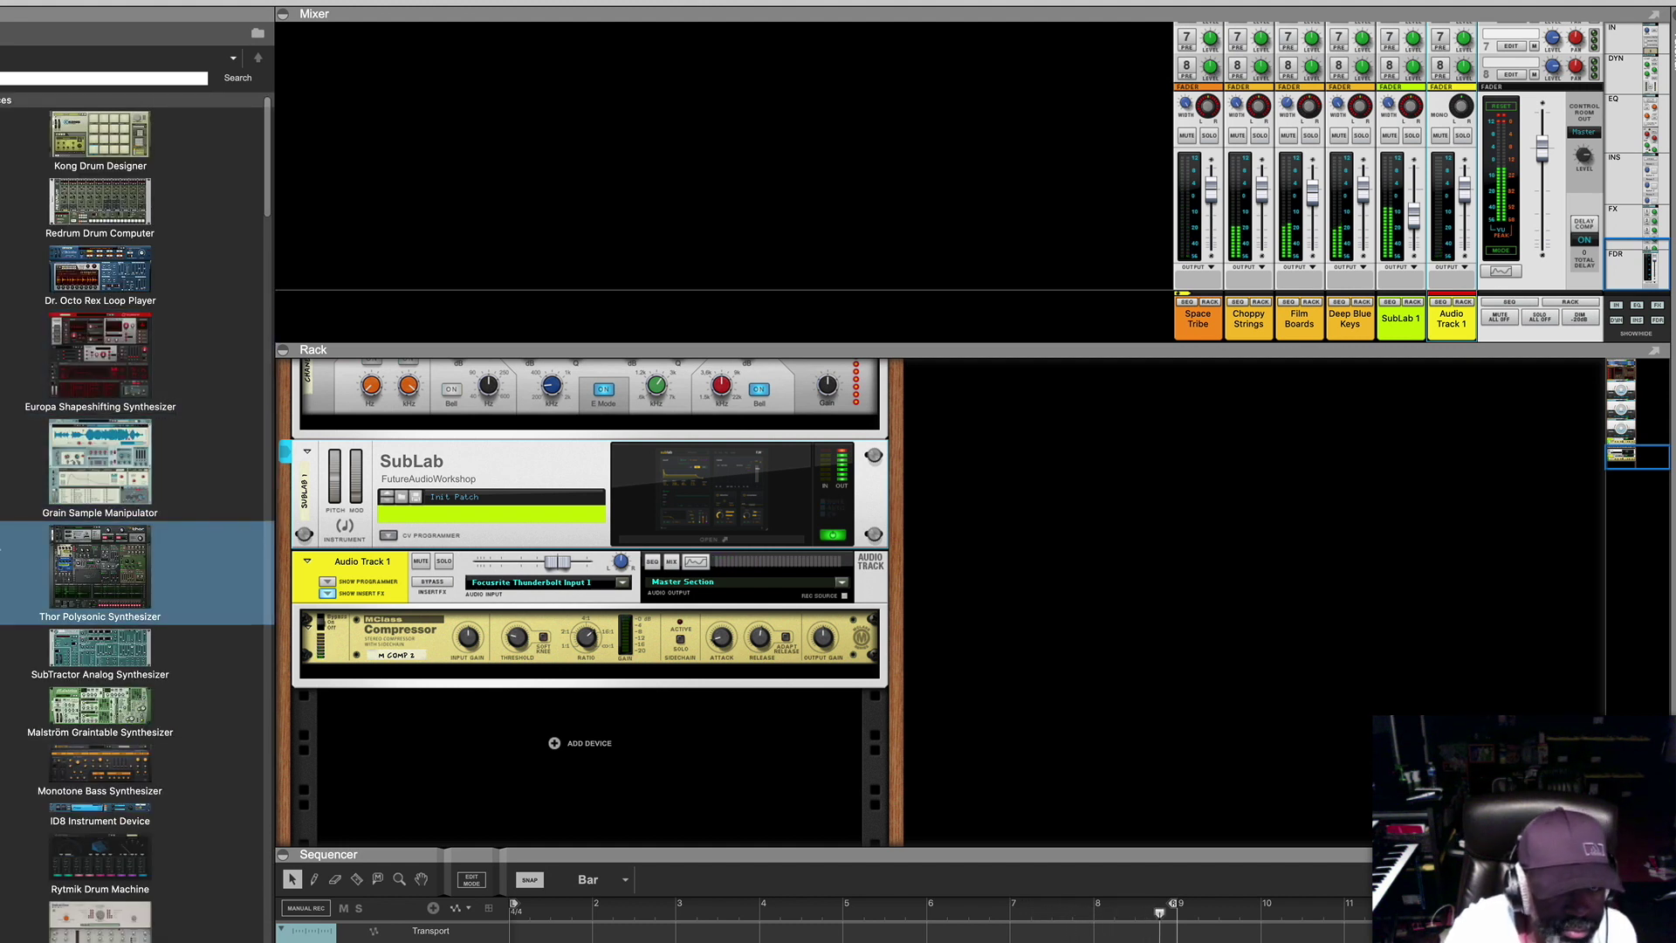
pyautogui.moveTo(101, 135); pyautogui.dragTo(501, 760)
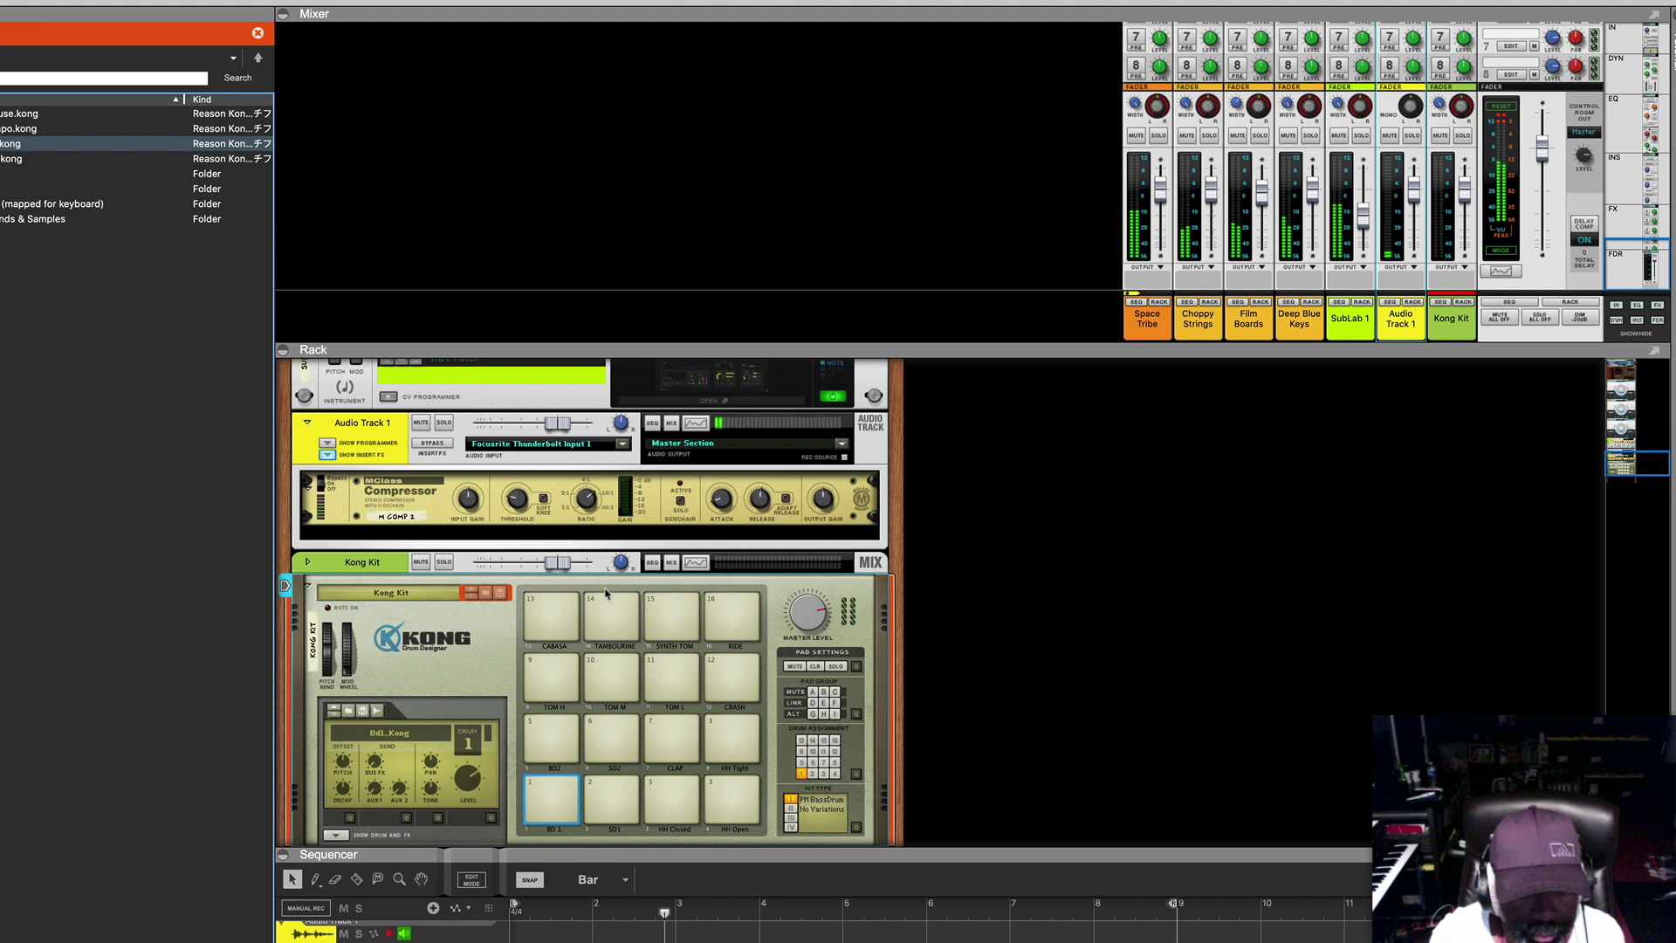
# Browse patches for the Kong Kit and expand the Sounds & Samples folder.
pyautogui.click(487, 599)
pyautogui.click(486, 600)
pyautogui.click(131, 218)
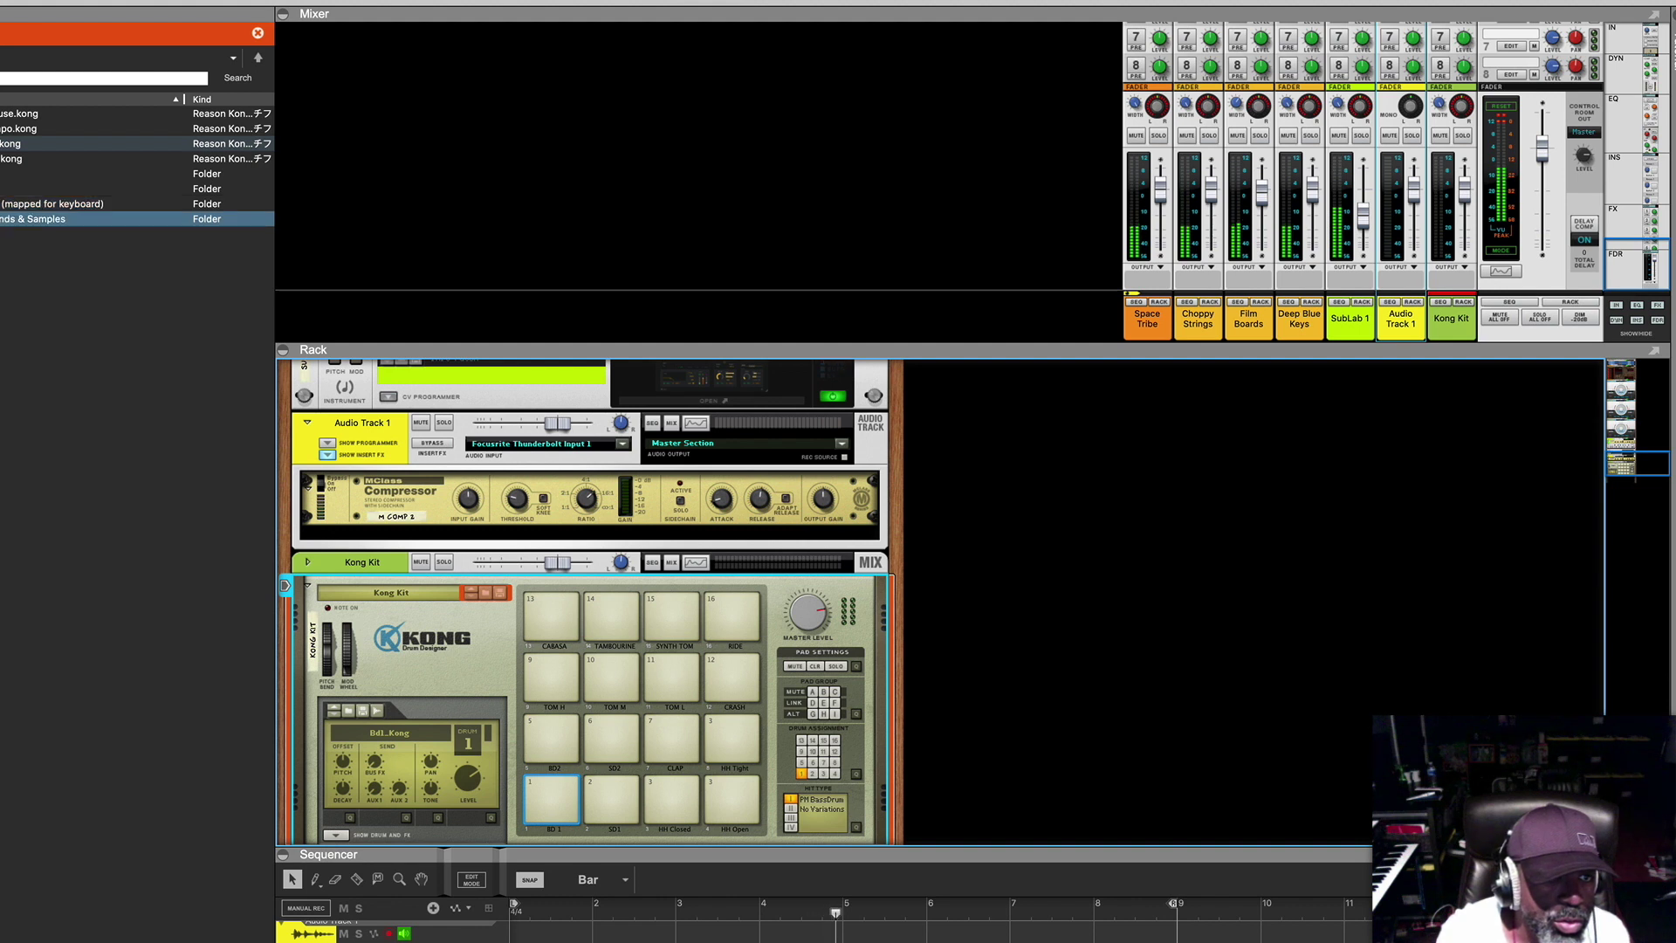
pyautogui.press('Right')
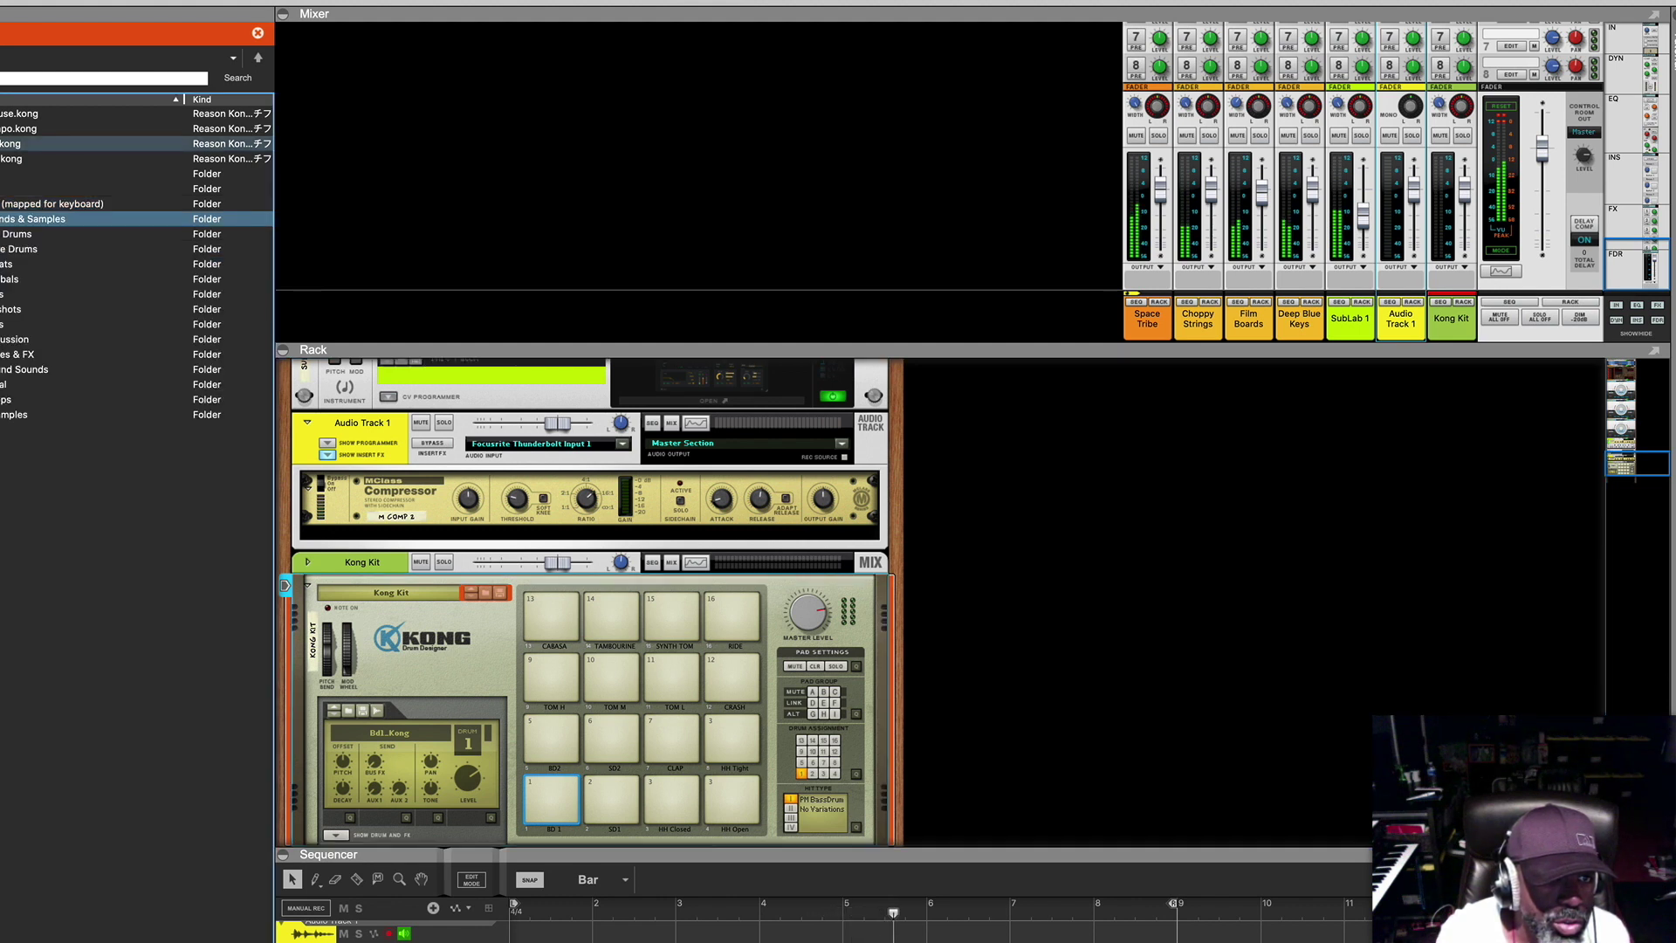
# Look through the browser's sample and session folders for a suitable drum kit patch.
pyautogui.press('Left')
pyautogui.press('Up')
pyautogui.press('Down')
pyautogui.press('Up')
pyautogui.press('Up')
pyautogui.press('Up')
pyautogui.press('Up')
pyautogui.press('Up')
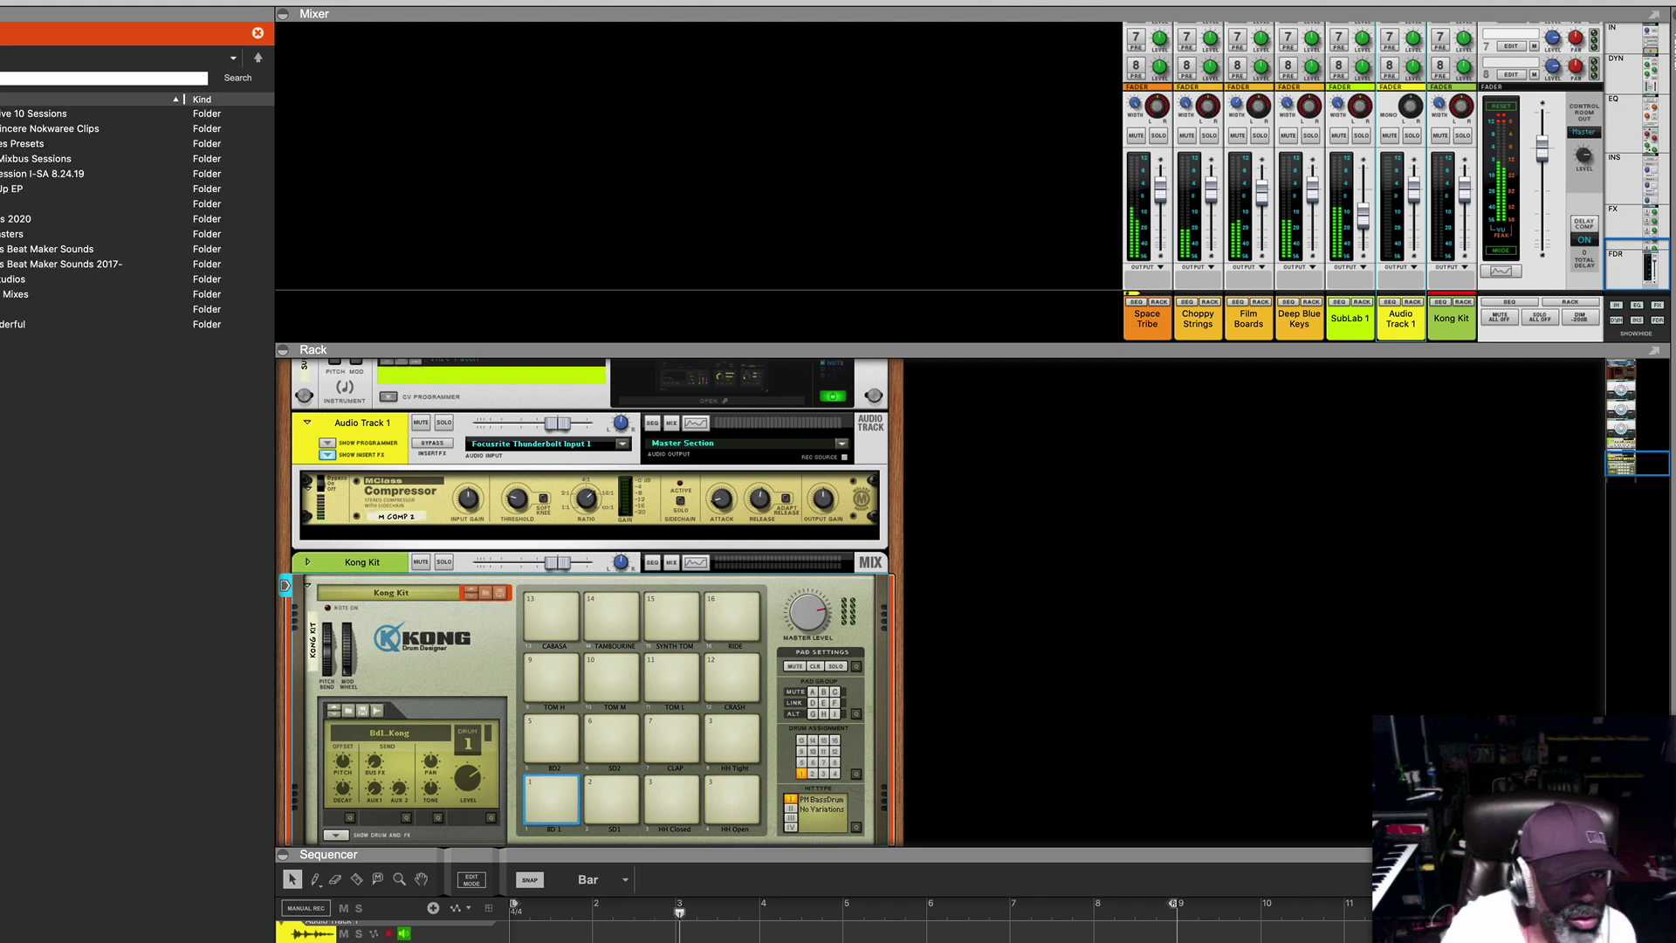
pyautogui.click(52, 174)
pyautogui.press('Up')
pyautogui.press('Up')
pyautogui.press('Up')
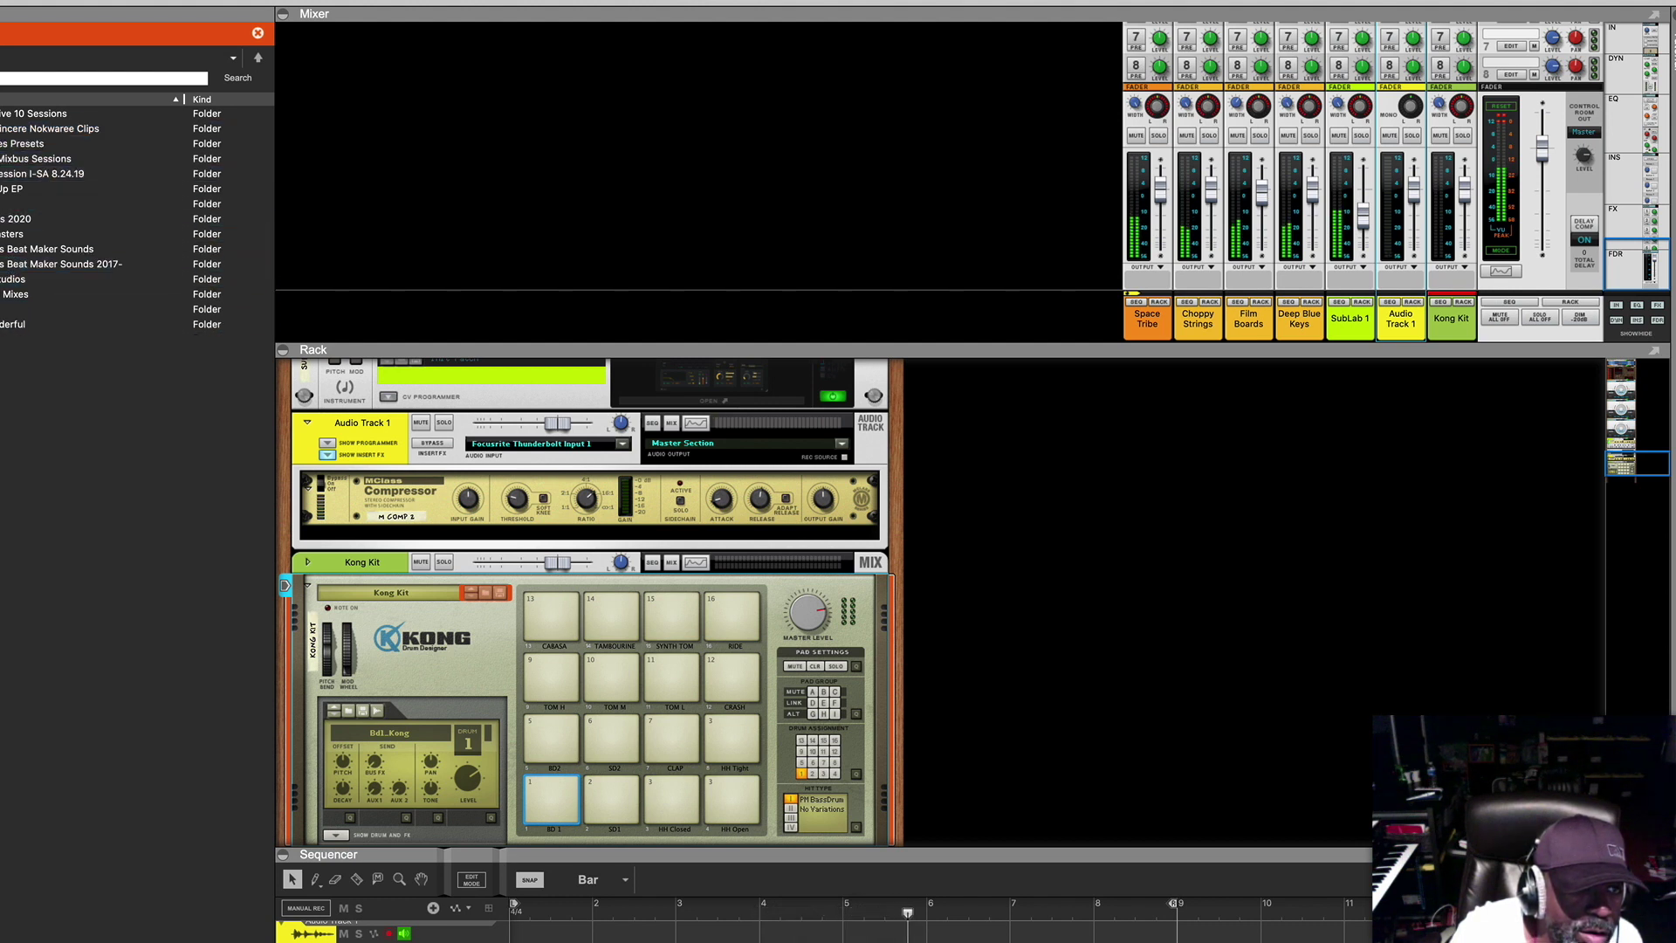
pyautogui.press('Return')
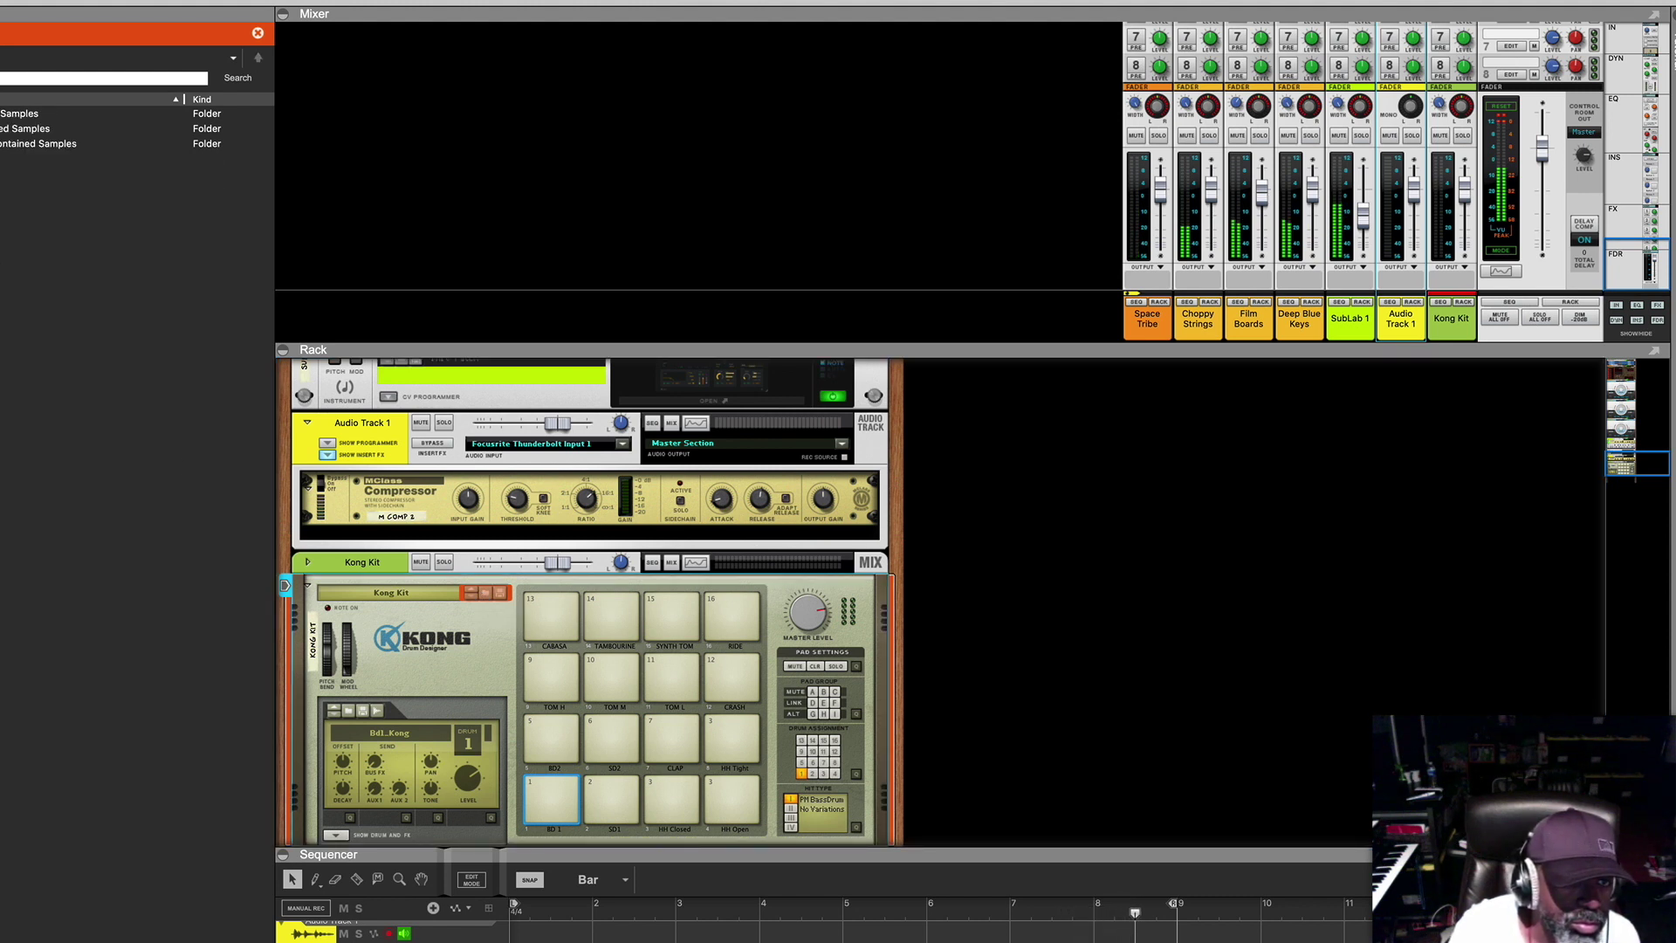
pyautogui.press('Up')
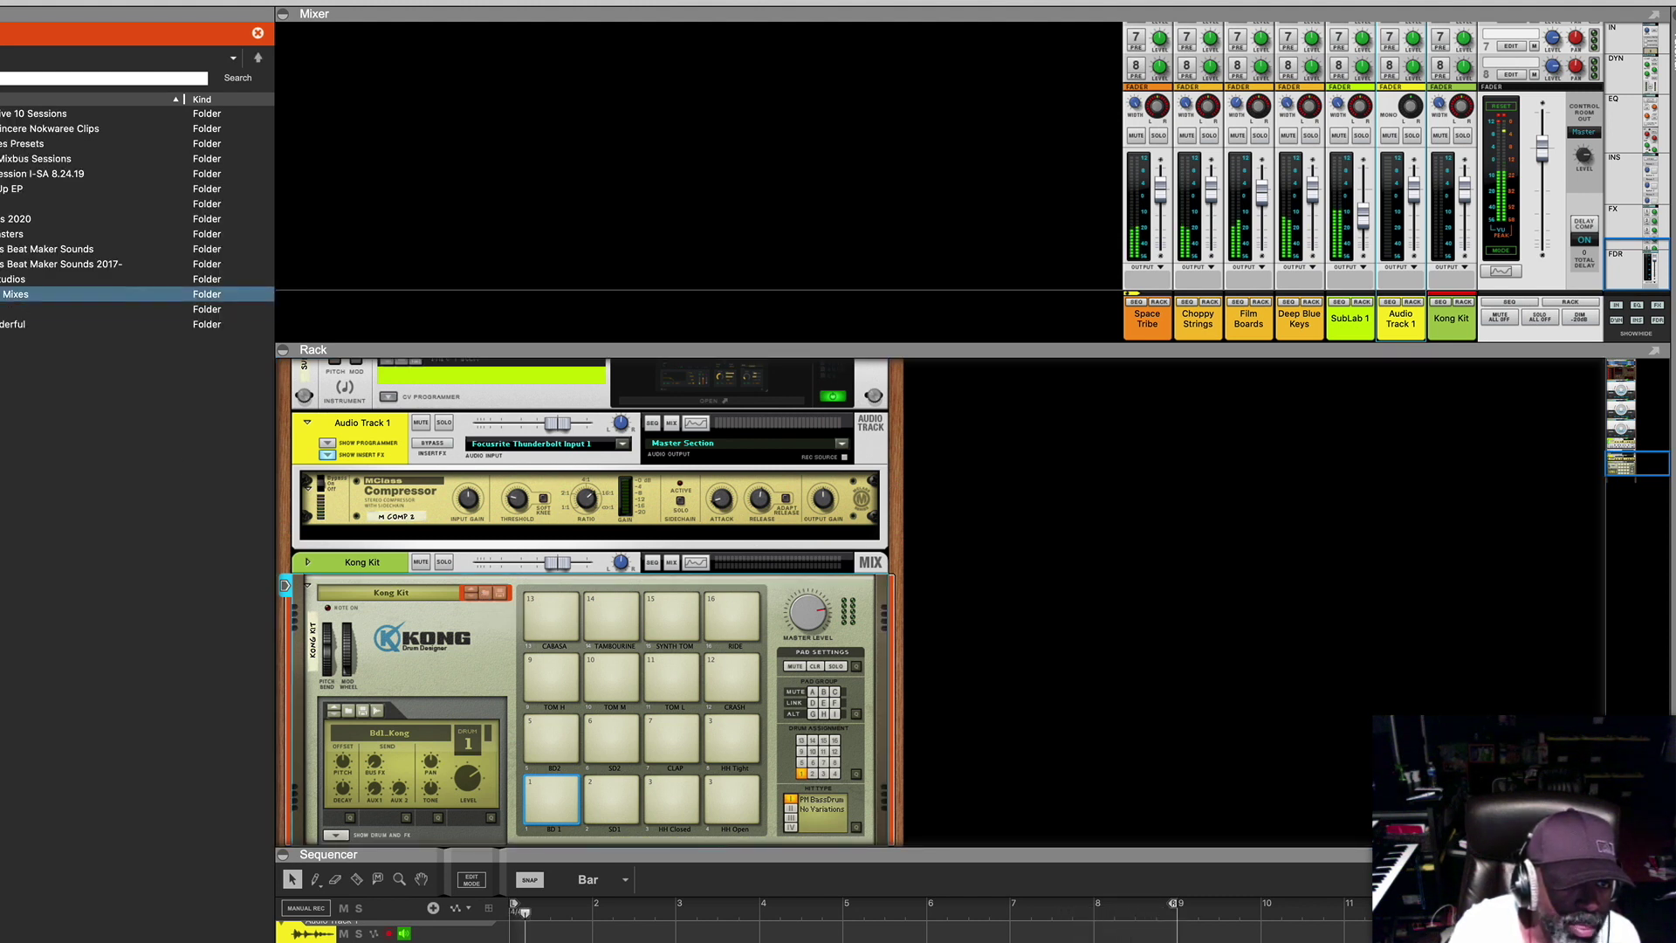
# Load Drum Kit 11.11.19.kong from the Studio Sounds SMEL folder into Kong and audition pad 1.
pyautogui.press('Up')
pyautogui.press('Up')
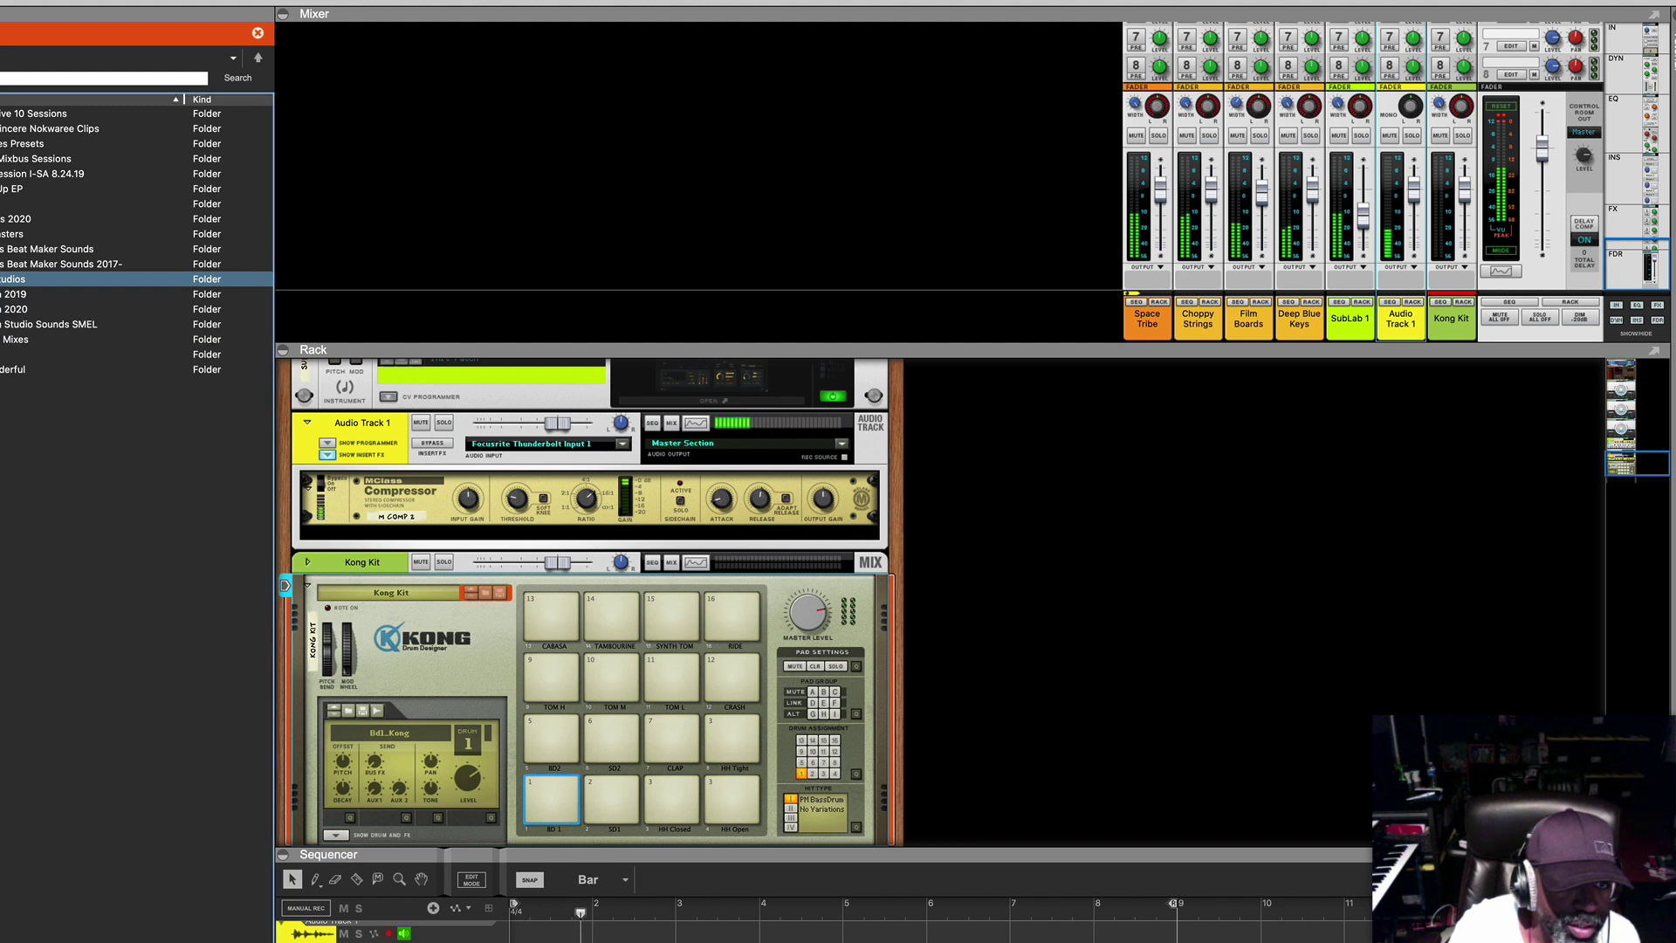
pyautogui.press('Down')
pyautogui.press('Down')
pyautogui.press('Down')
pyautogui.press('Right')
pyautogui.press('Down')
pyautogui.press('Down')
pyautogui.press('Down')
pyautogui.press('Down')
pyautogui.press('Up')
pyautogui.press('Up')
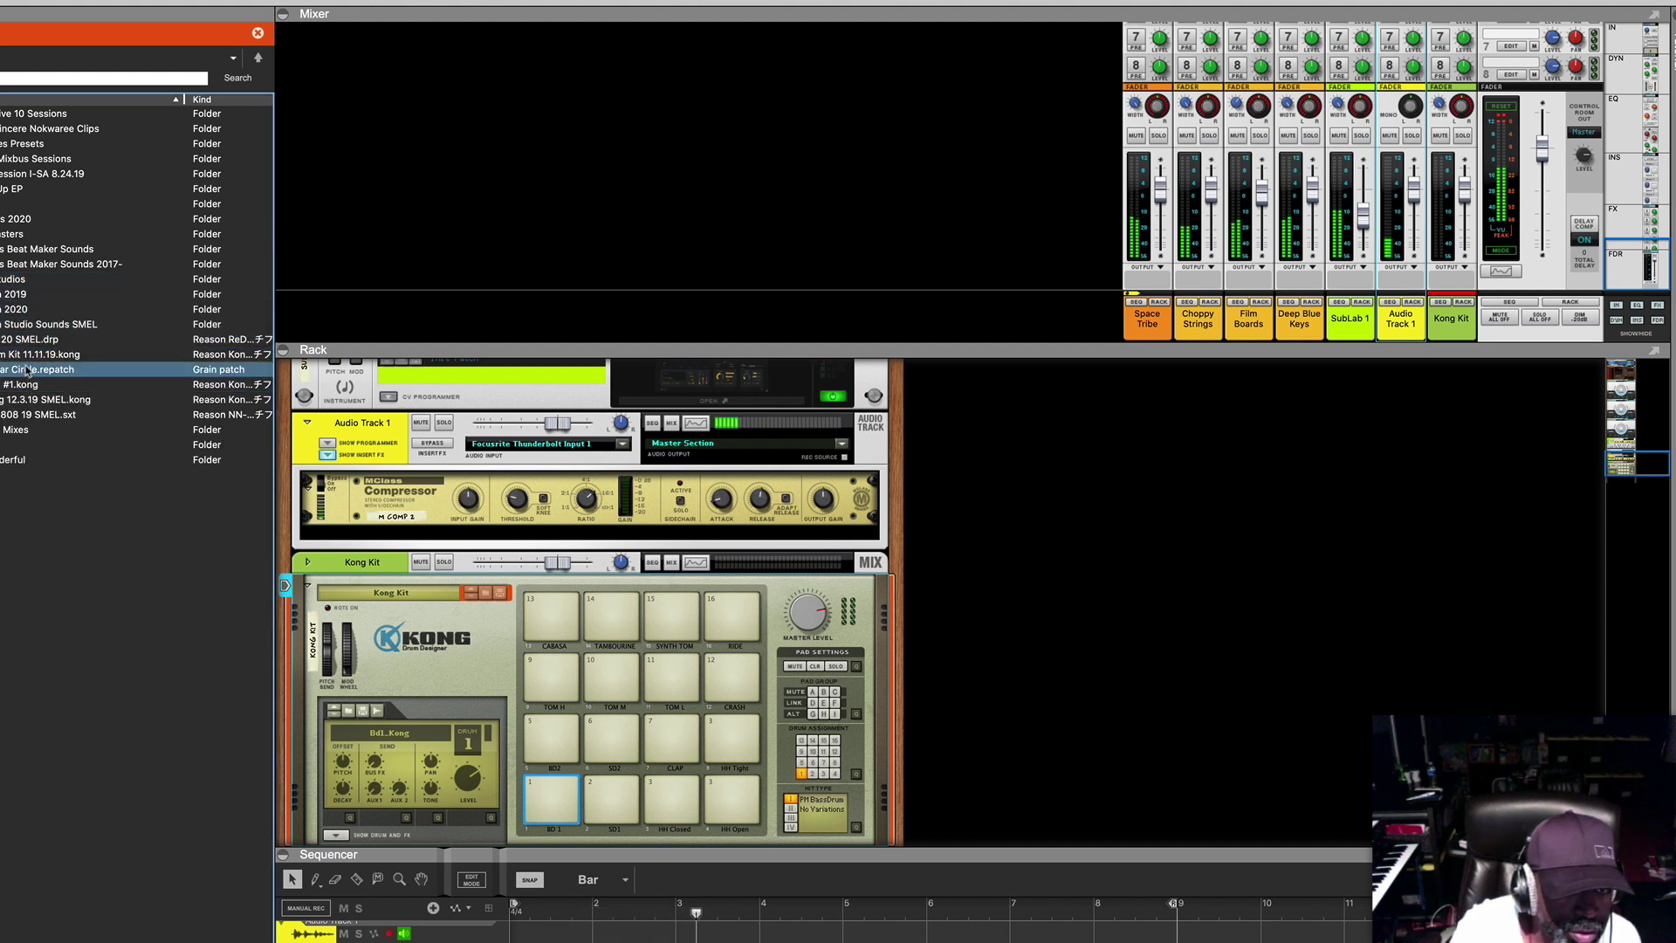
pyautogui.press('Down')
pyautogui.press('Up')
pyautogui.doubleClick(25, 358)
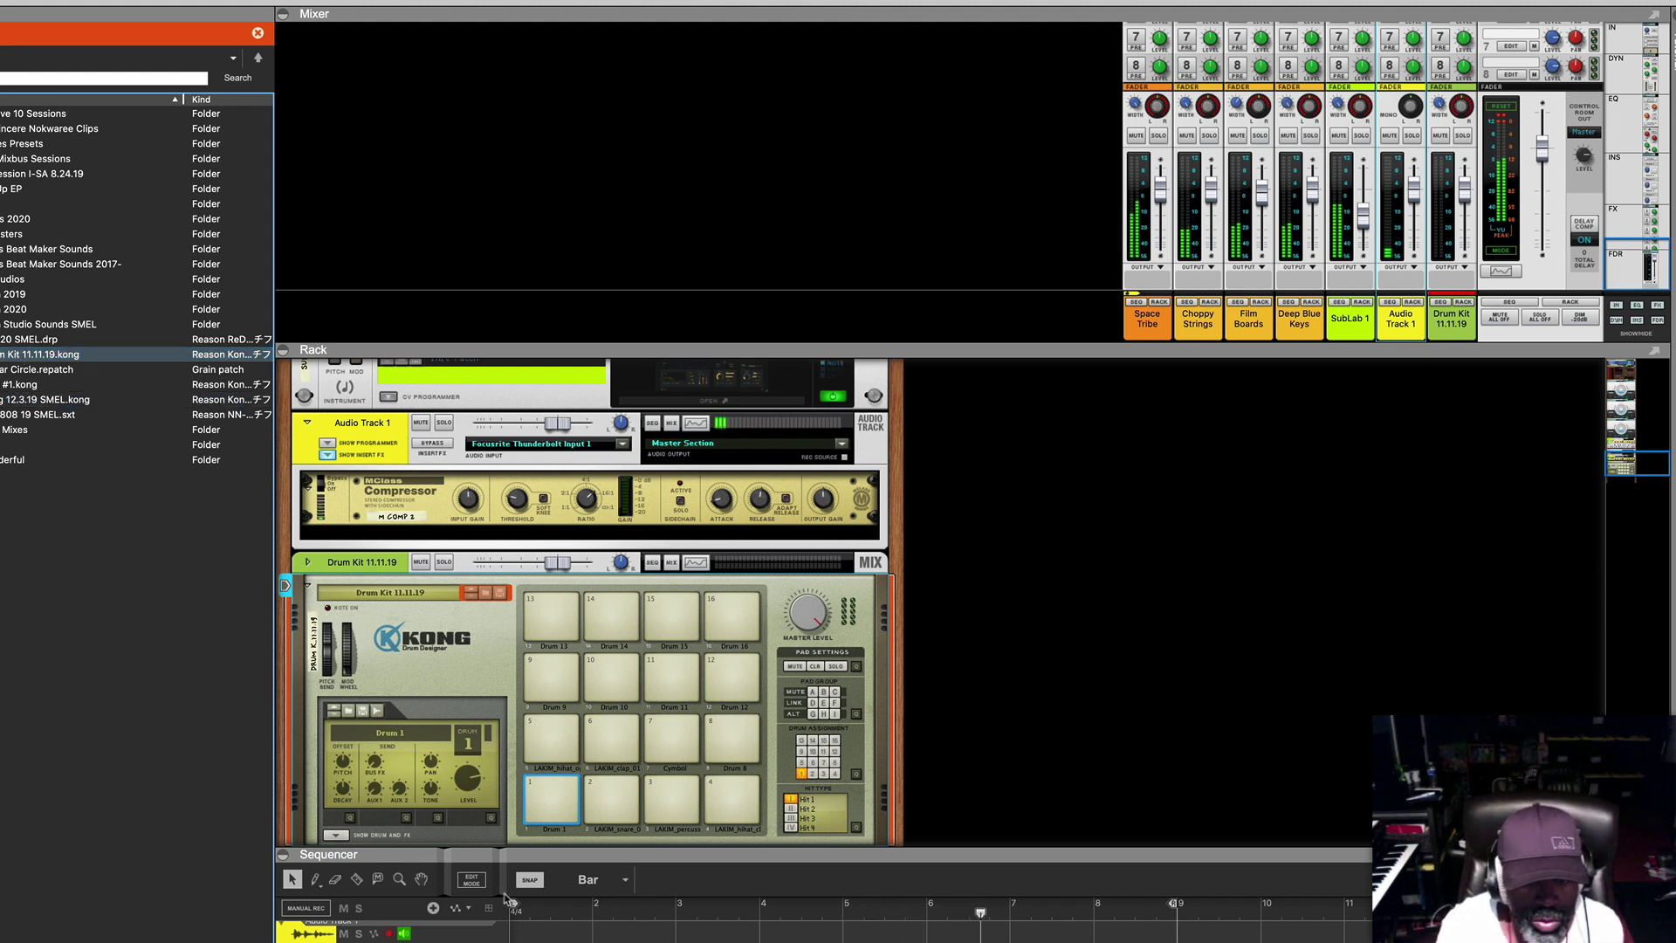
pyautogui.click(544, 794)
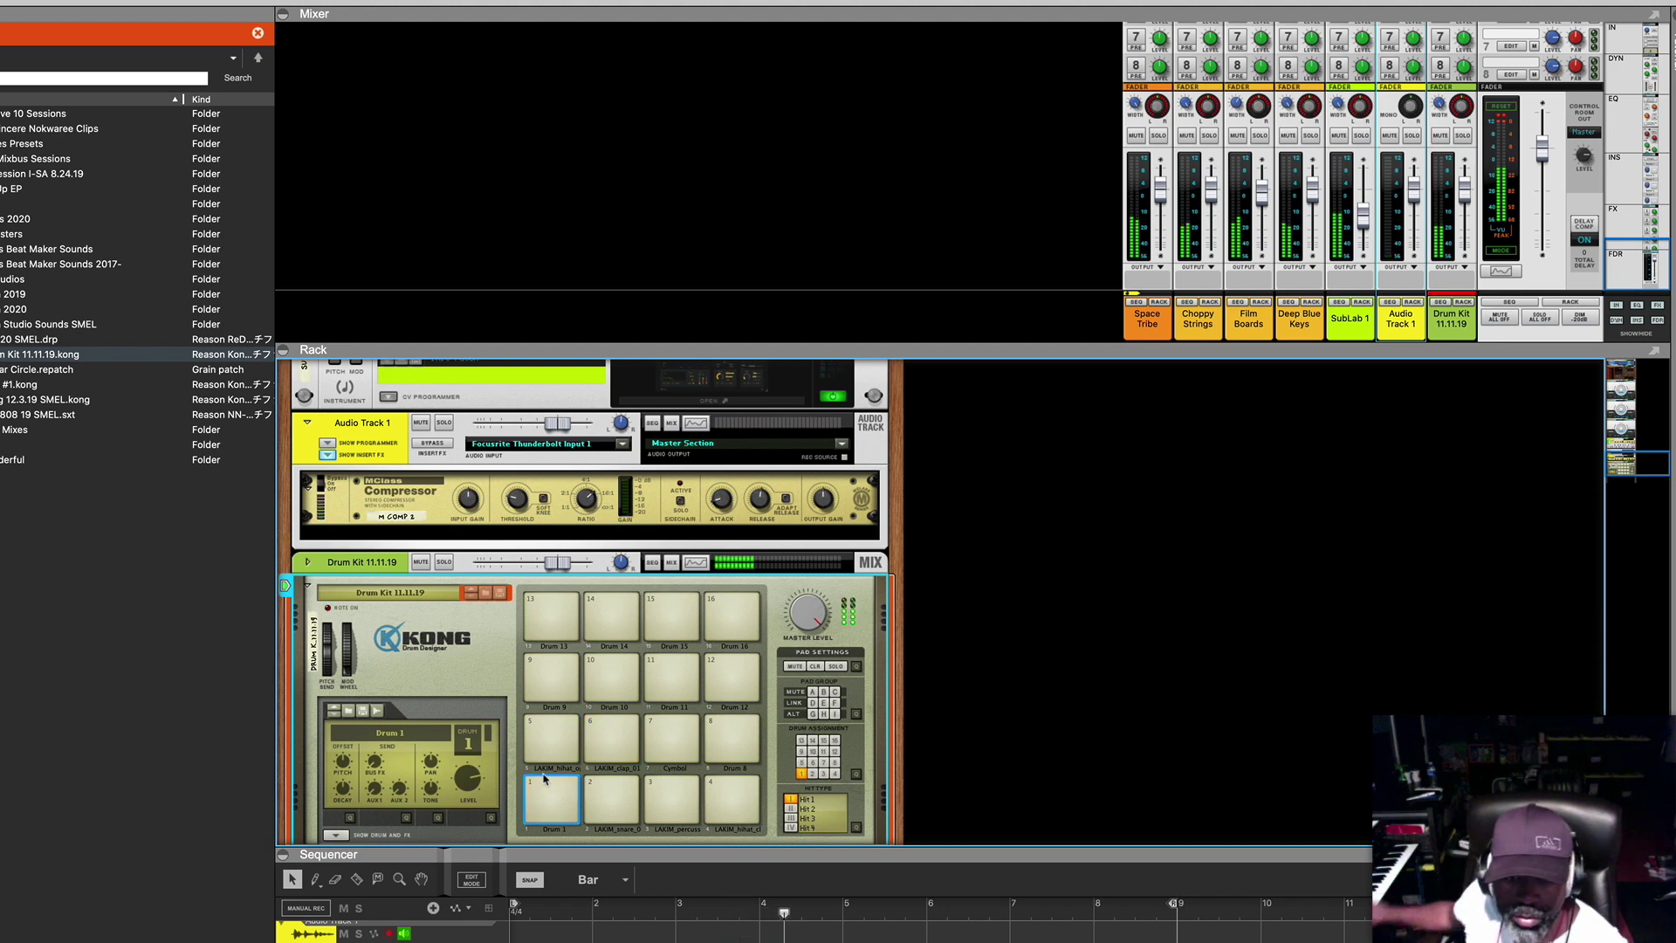
# Enlarge the sequencer and record an eight-bar drum pattern from bar 1 on the Drum Kit 11.11.19 track.
pyautogui.moveTo(799, 851); pyautogui.dragTo(800, 365)
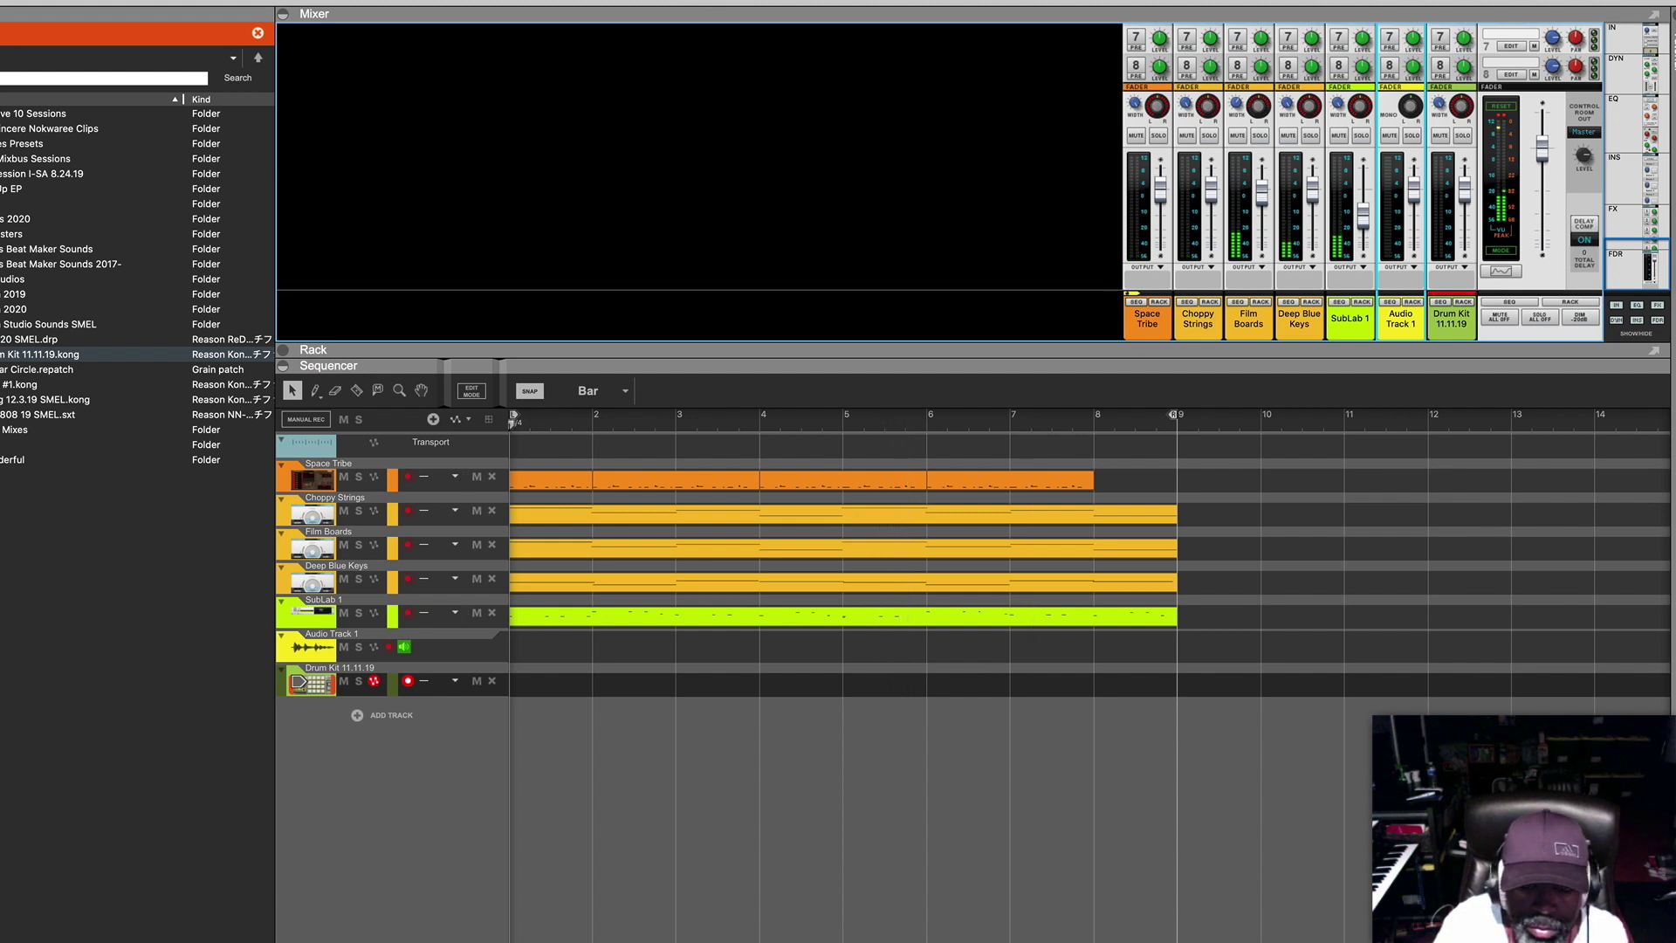
pyautogui.hscroll(-1, 872, 568)
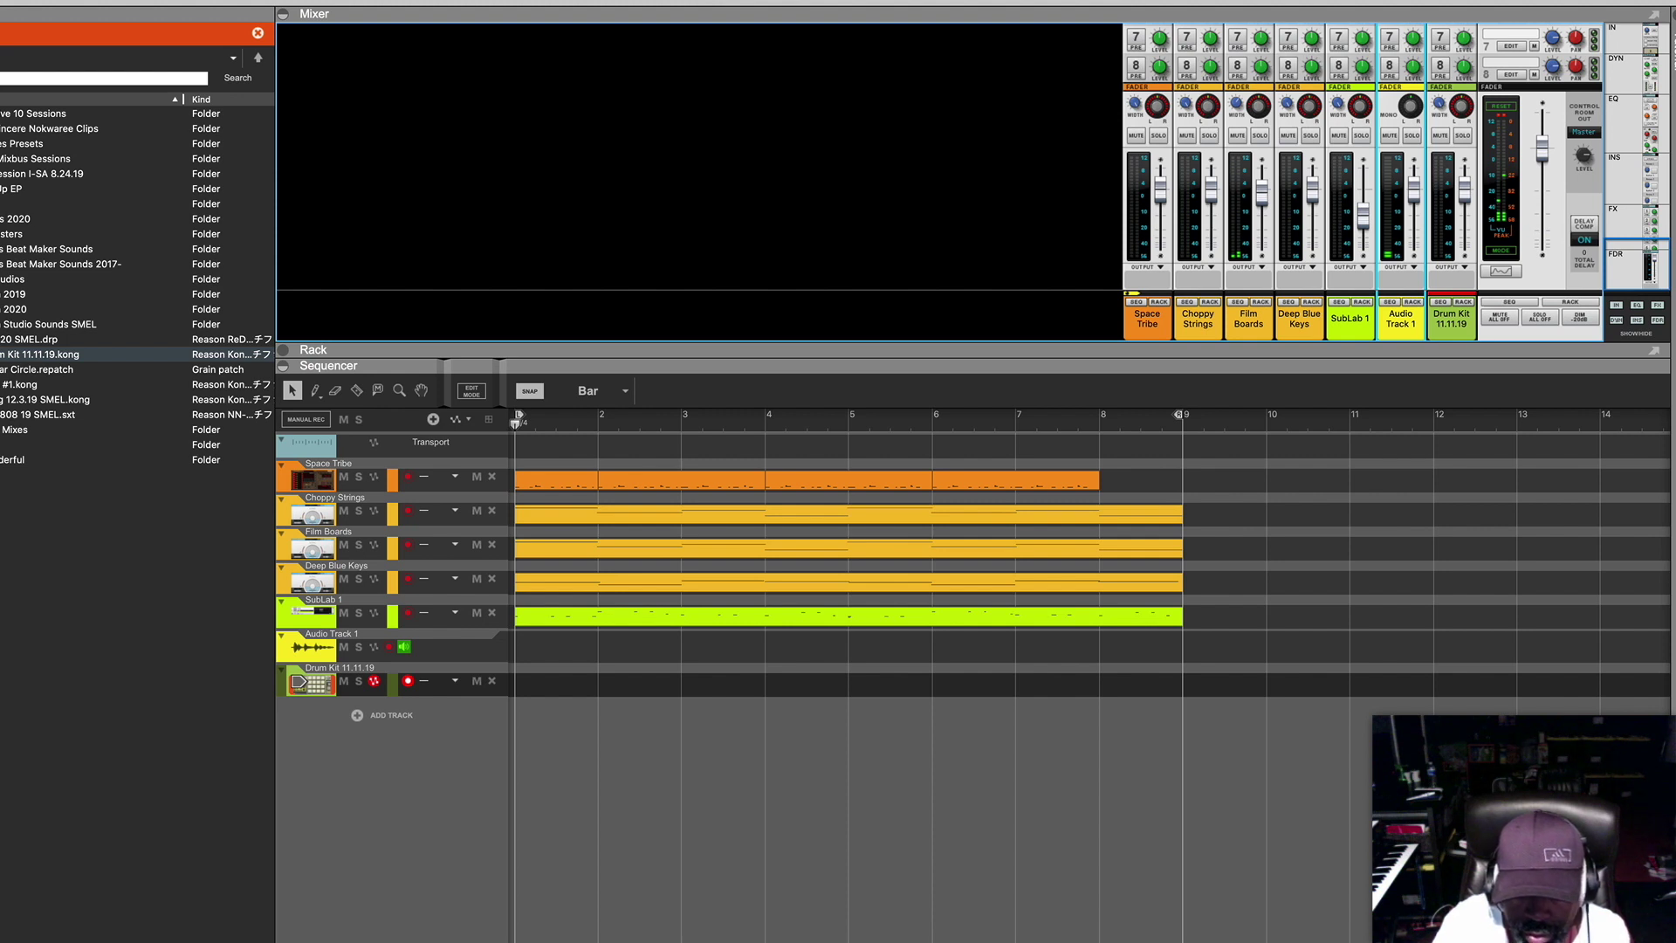
pyautogui.click(873, 567)
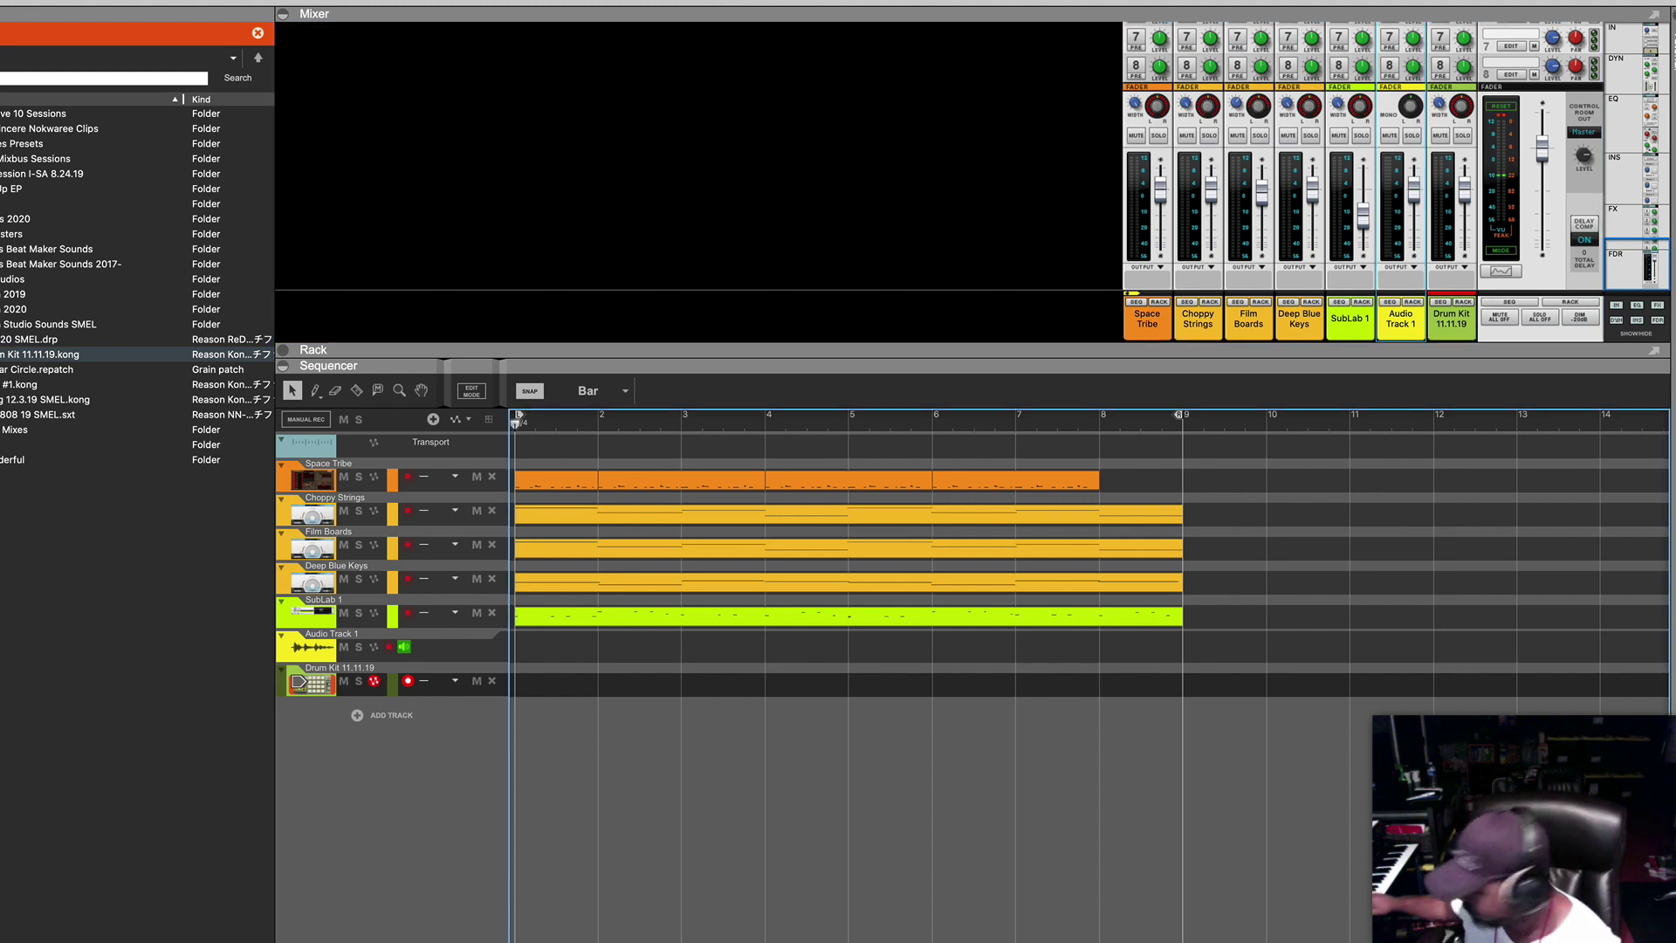
pyautogui.press('super+Return')
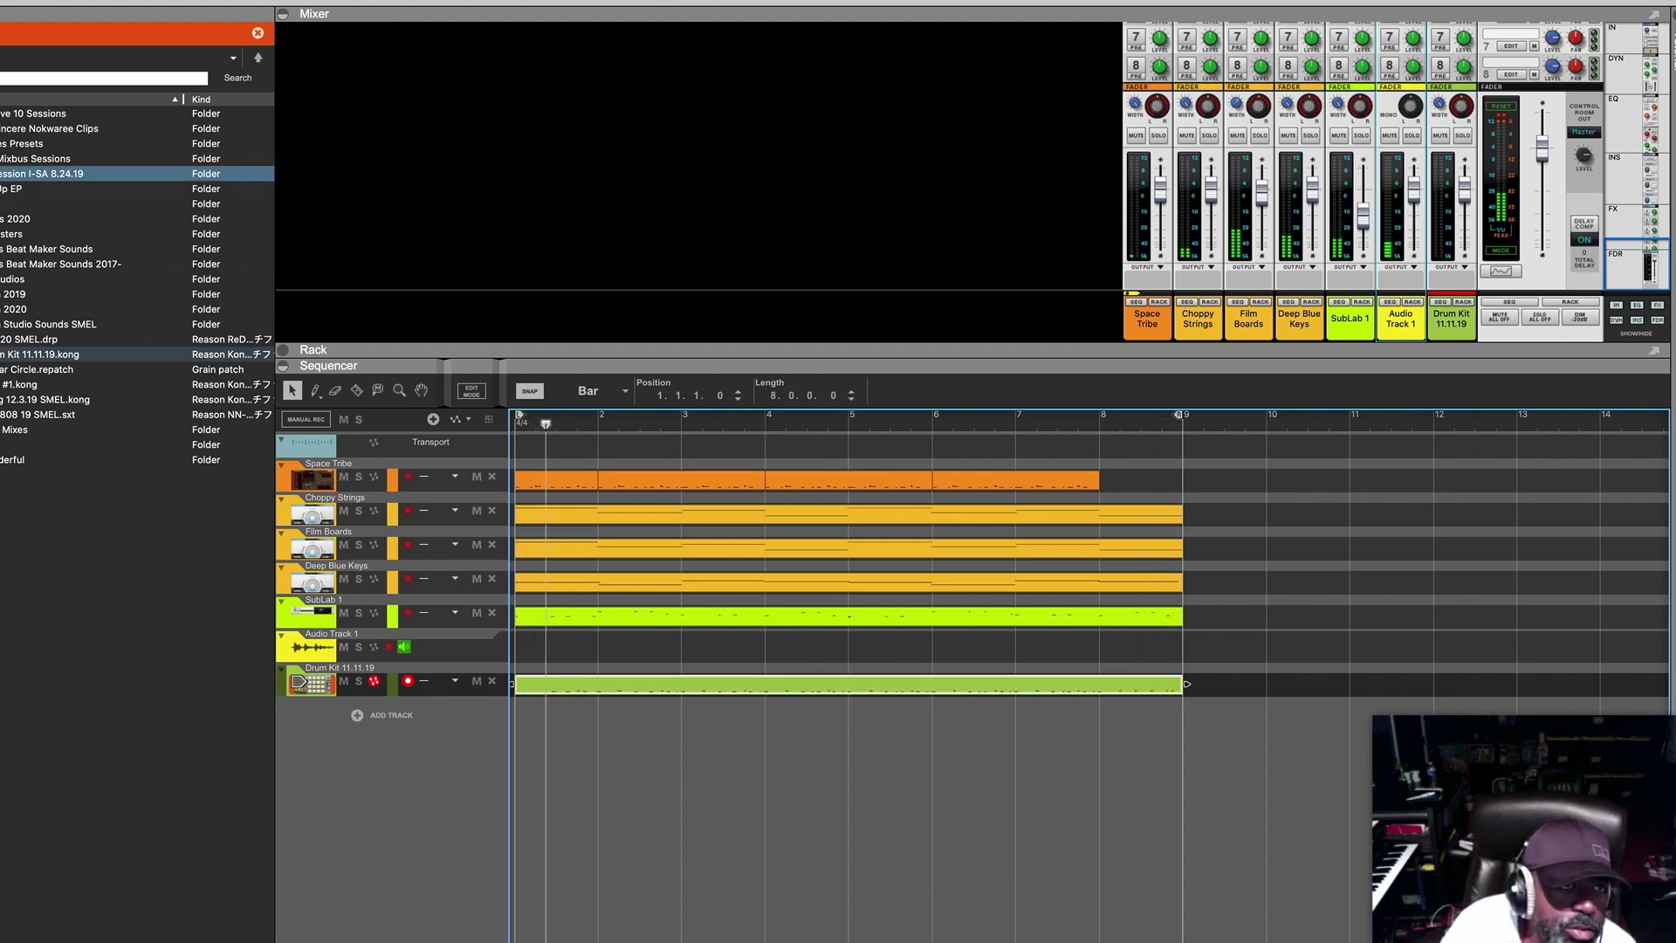
pyautogui.click(35, 0)
pyautogui.press('Escape')
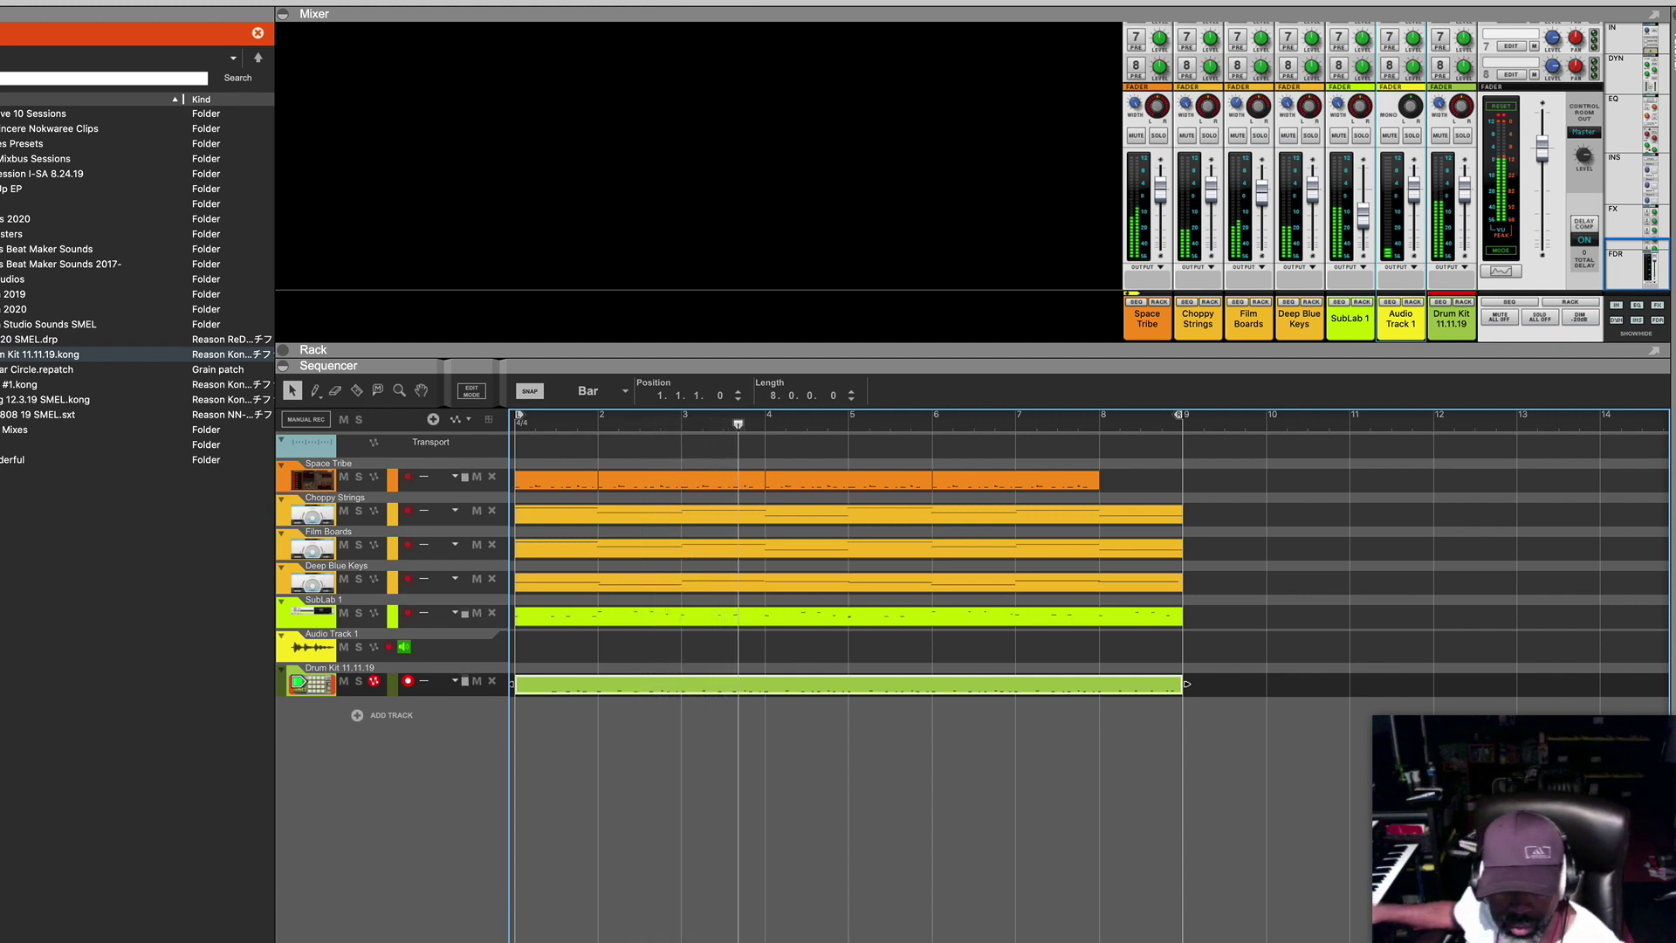
# Open the recorded drum clip for editing and draw 1/8 closed hi-hat notes across all of bar 1.
pyautogui.doubleClick(602, 686)
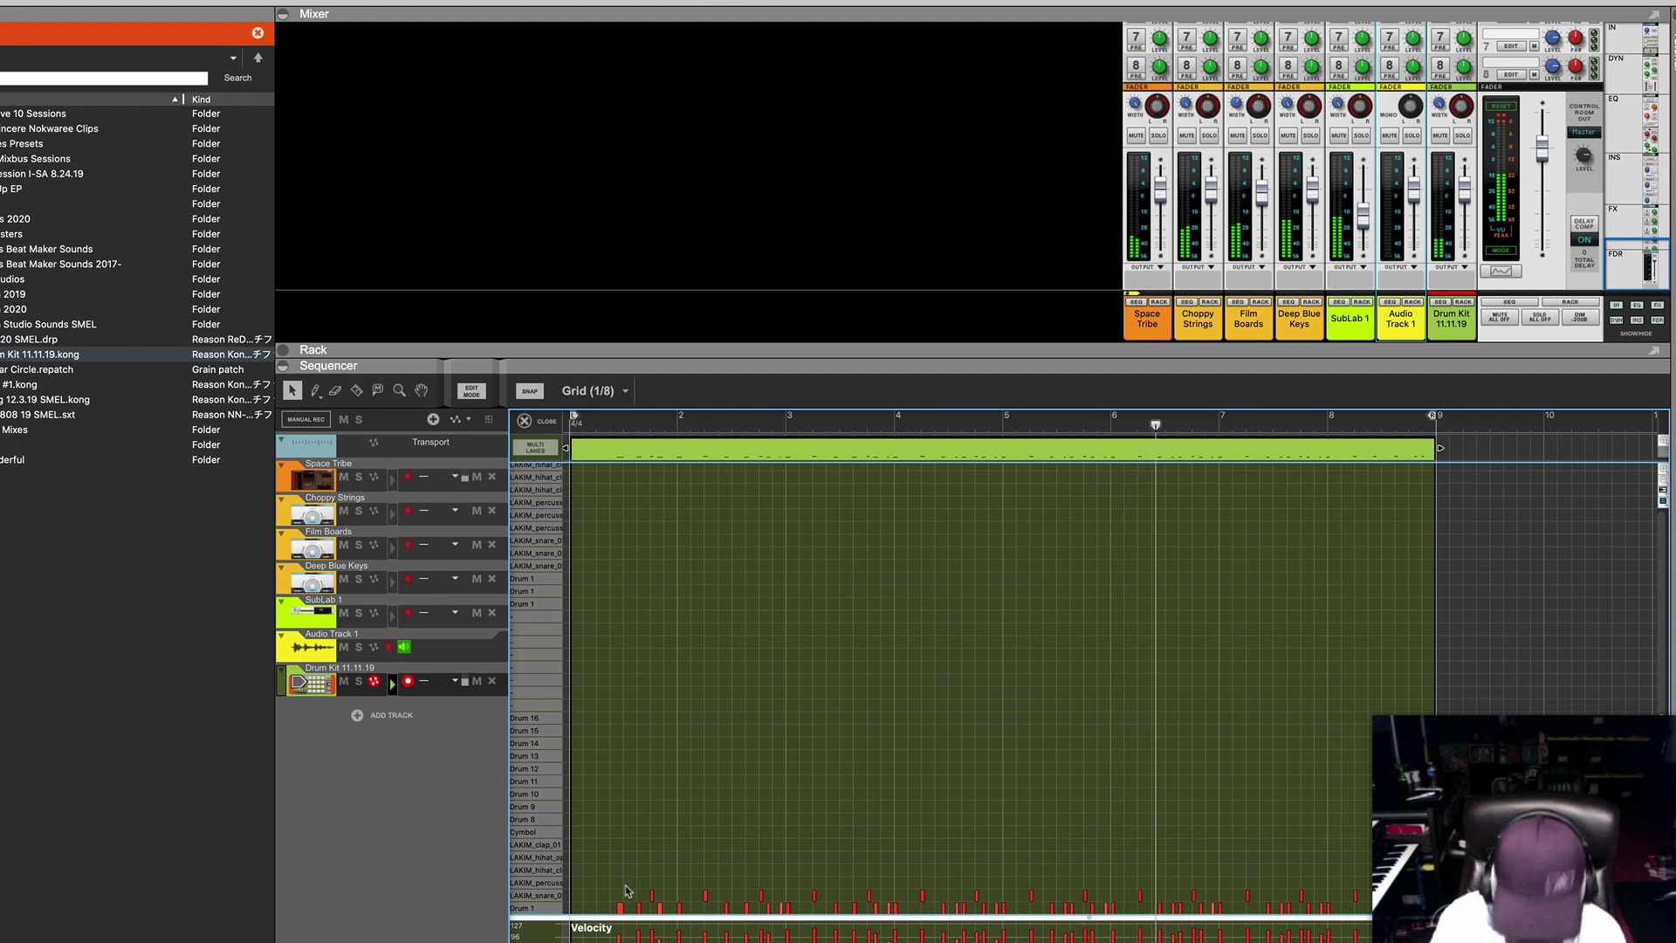
pyautogui.click(315, 391)
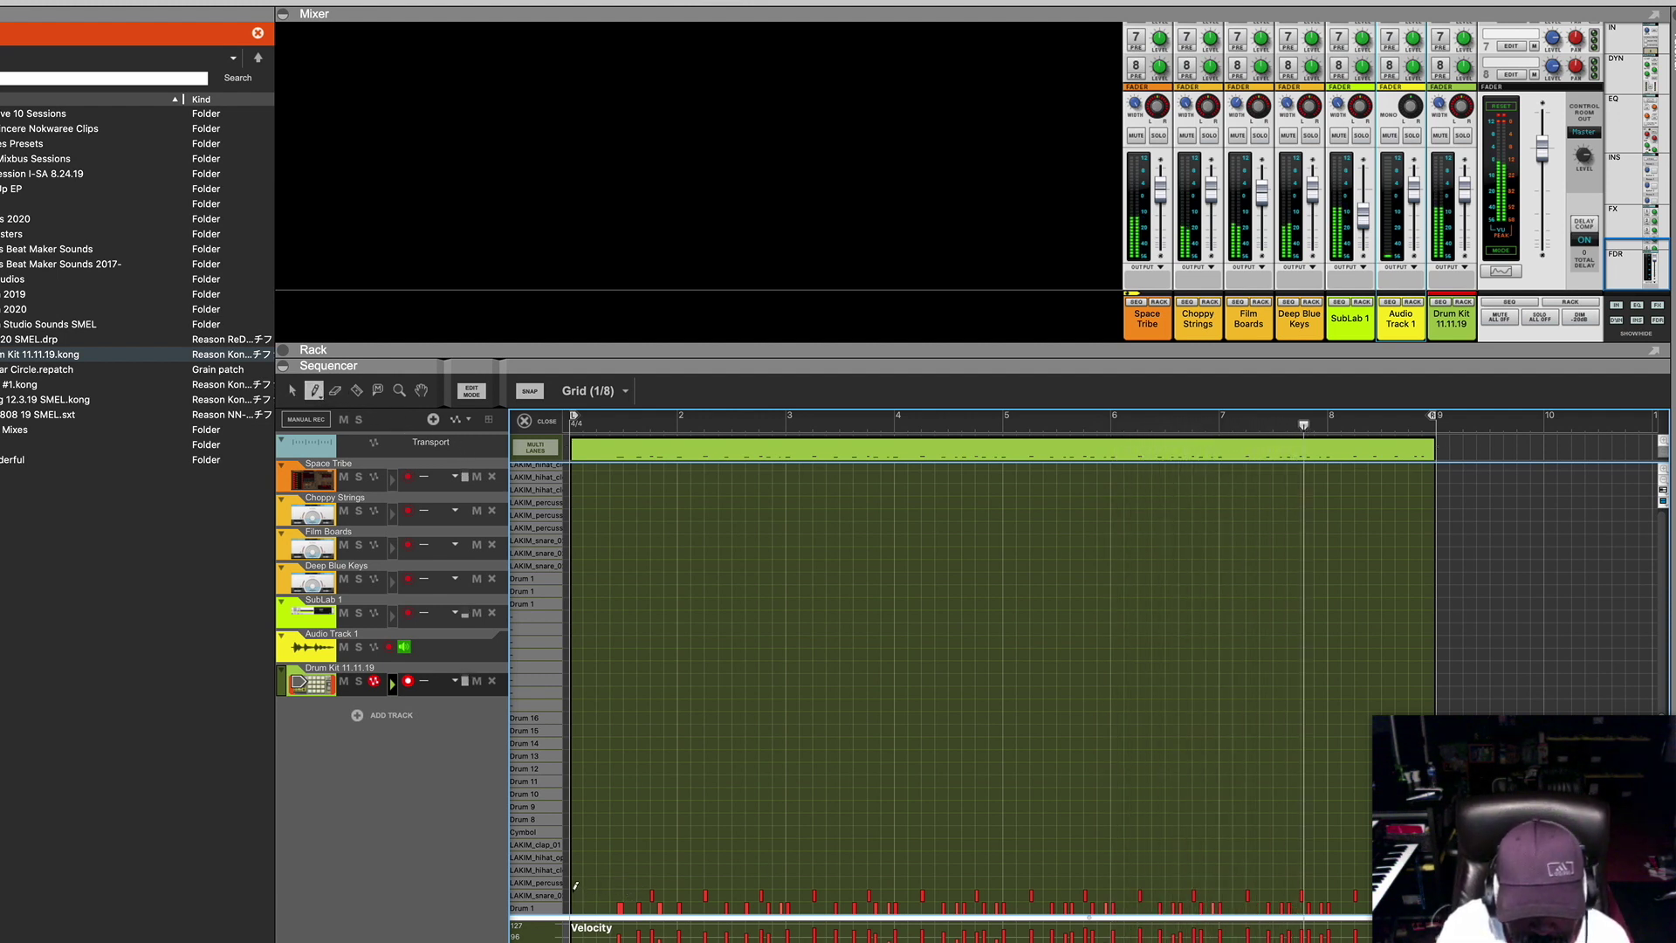
pyautogui.click(576, 869)
pyautogui.click(602, 869)
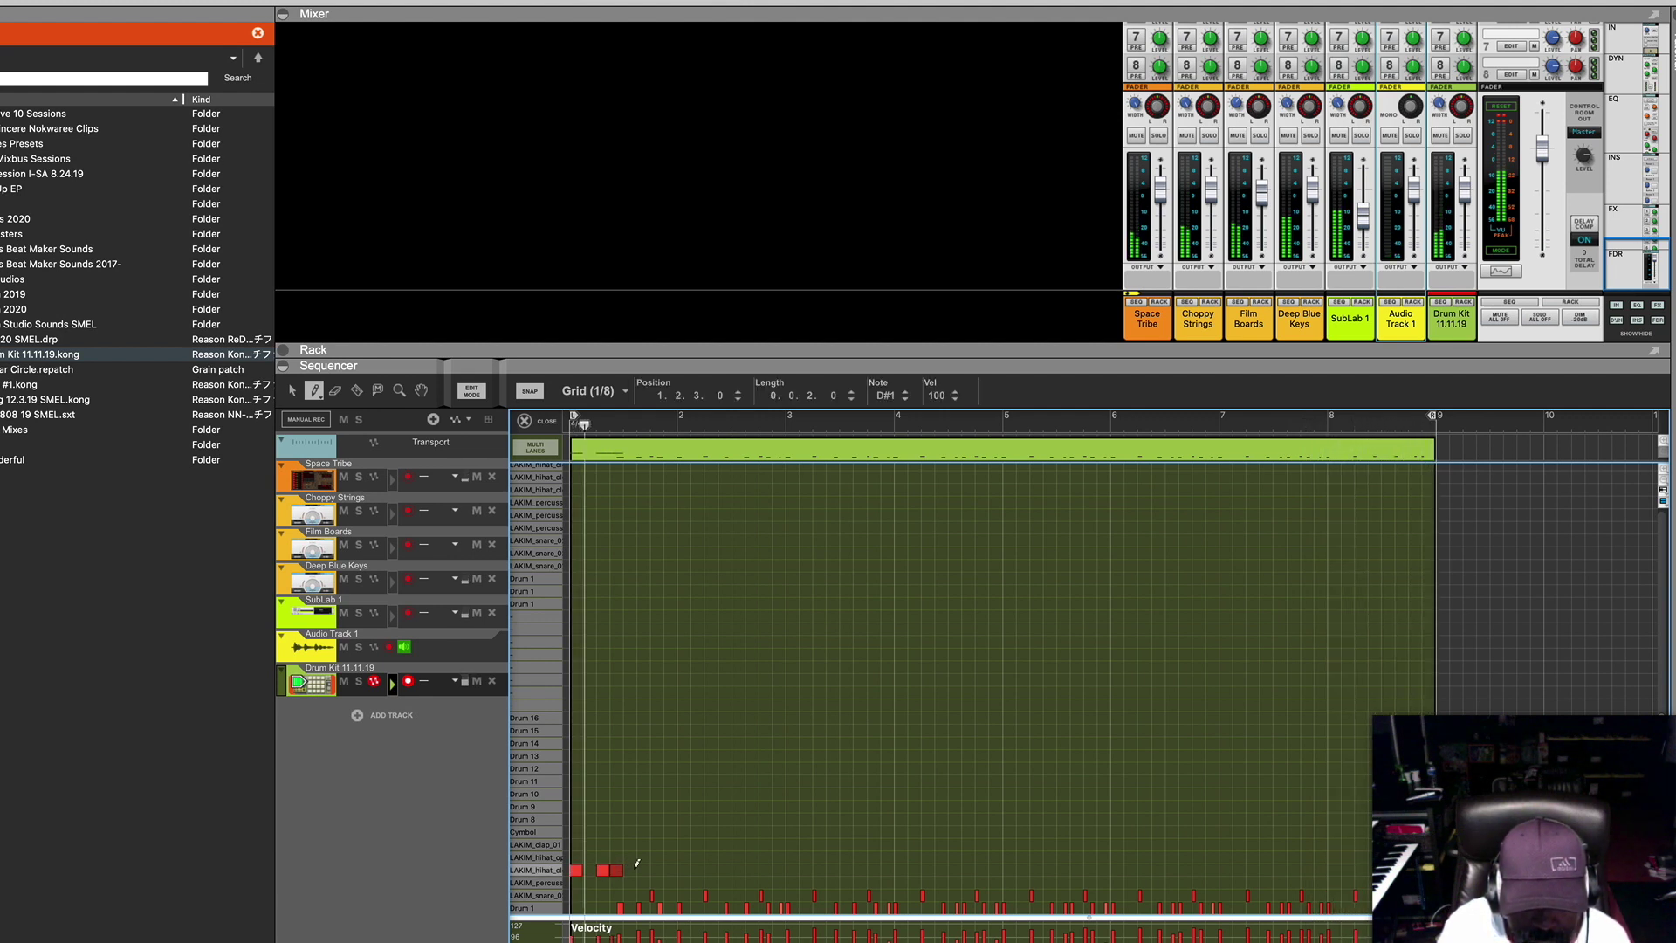
pyautogui.click(590, 870)
pyautogui.click(628, 869)
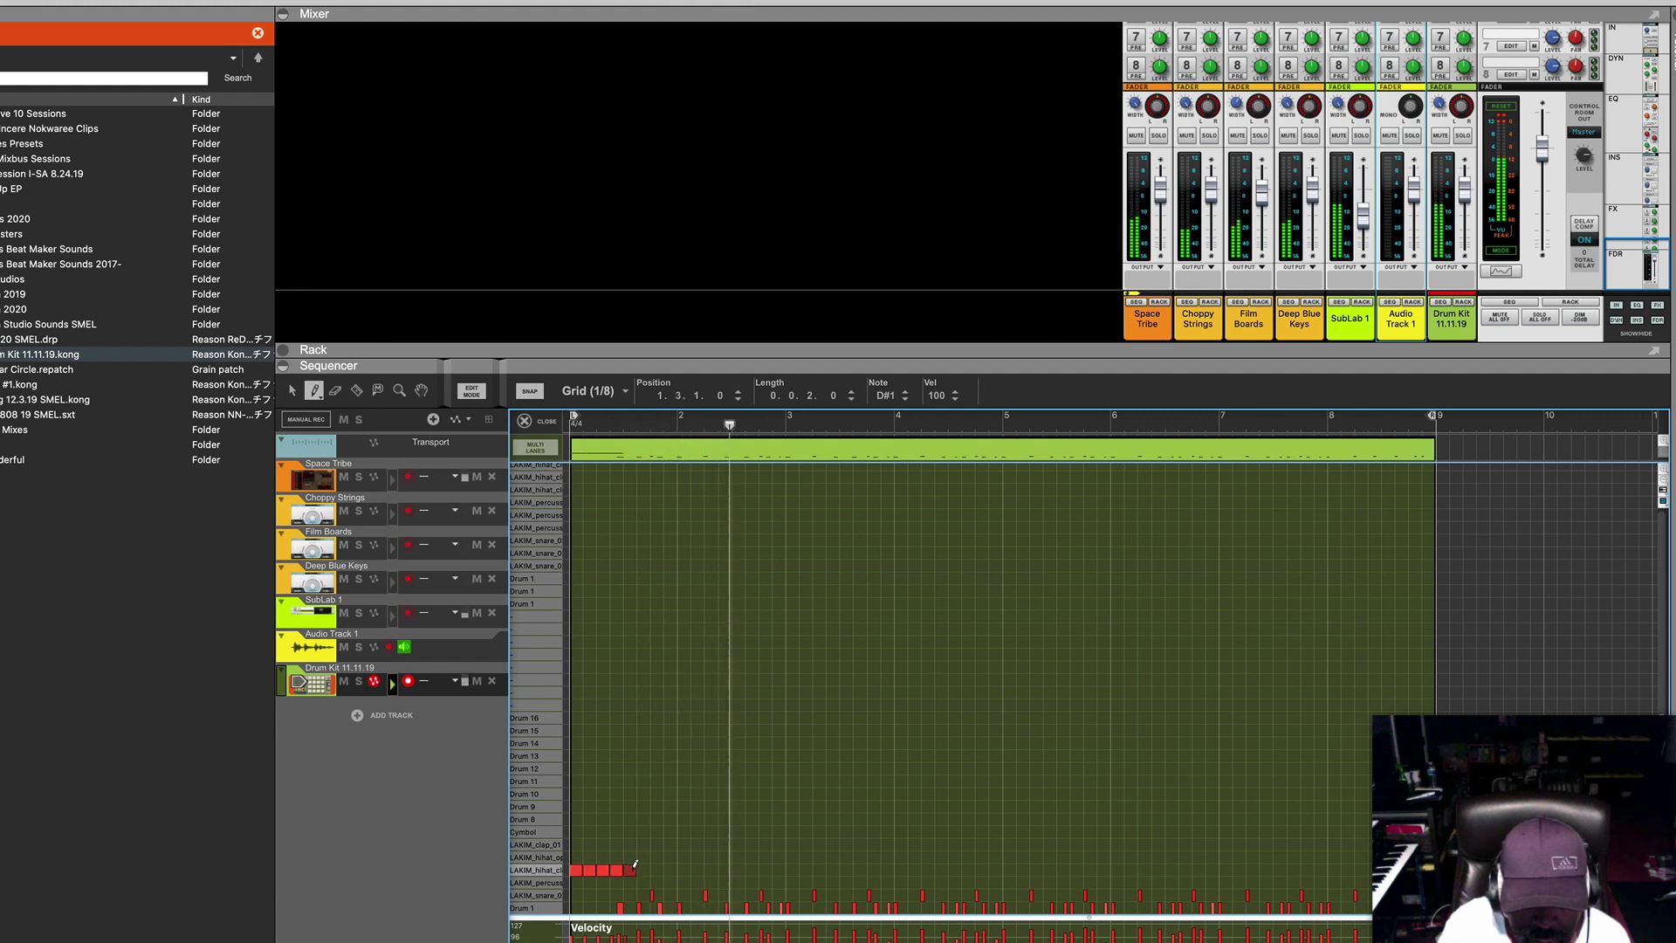
pyautogui.moveTo(695, 862)
pyautogui.mouseDown()
pyautogui.moveTo(767, 869)
pyautogui.moveTo(637, 870)
pyautogui.mouseUp()
pyautogui.click(646, 869)
pyautogui.click(660, 869)
pyautogui.click(673, 870)
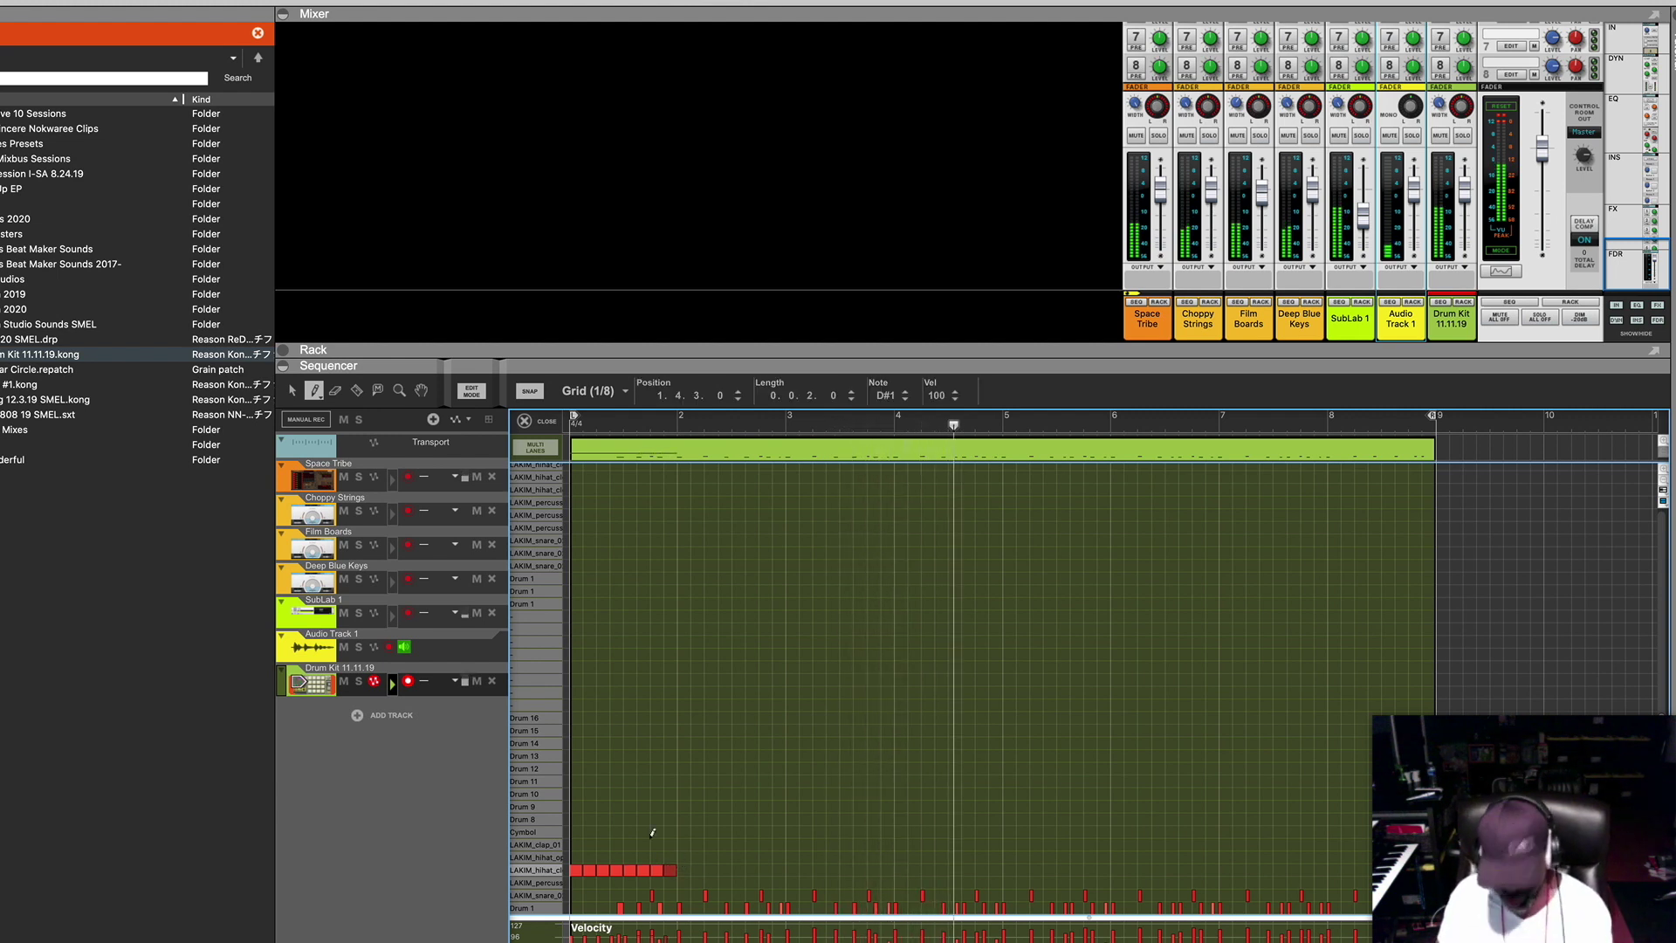
# Select the bar 1 hi-hat notes and duplicate them into bars 2 and 3.
pyautogui.click(292, 390)
pyautogui.moveTo(699, 873); pyautogui.dragTo(571, 878)
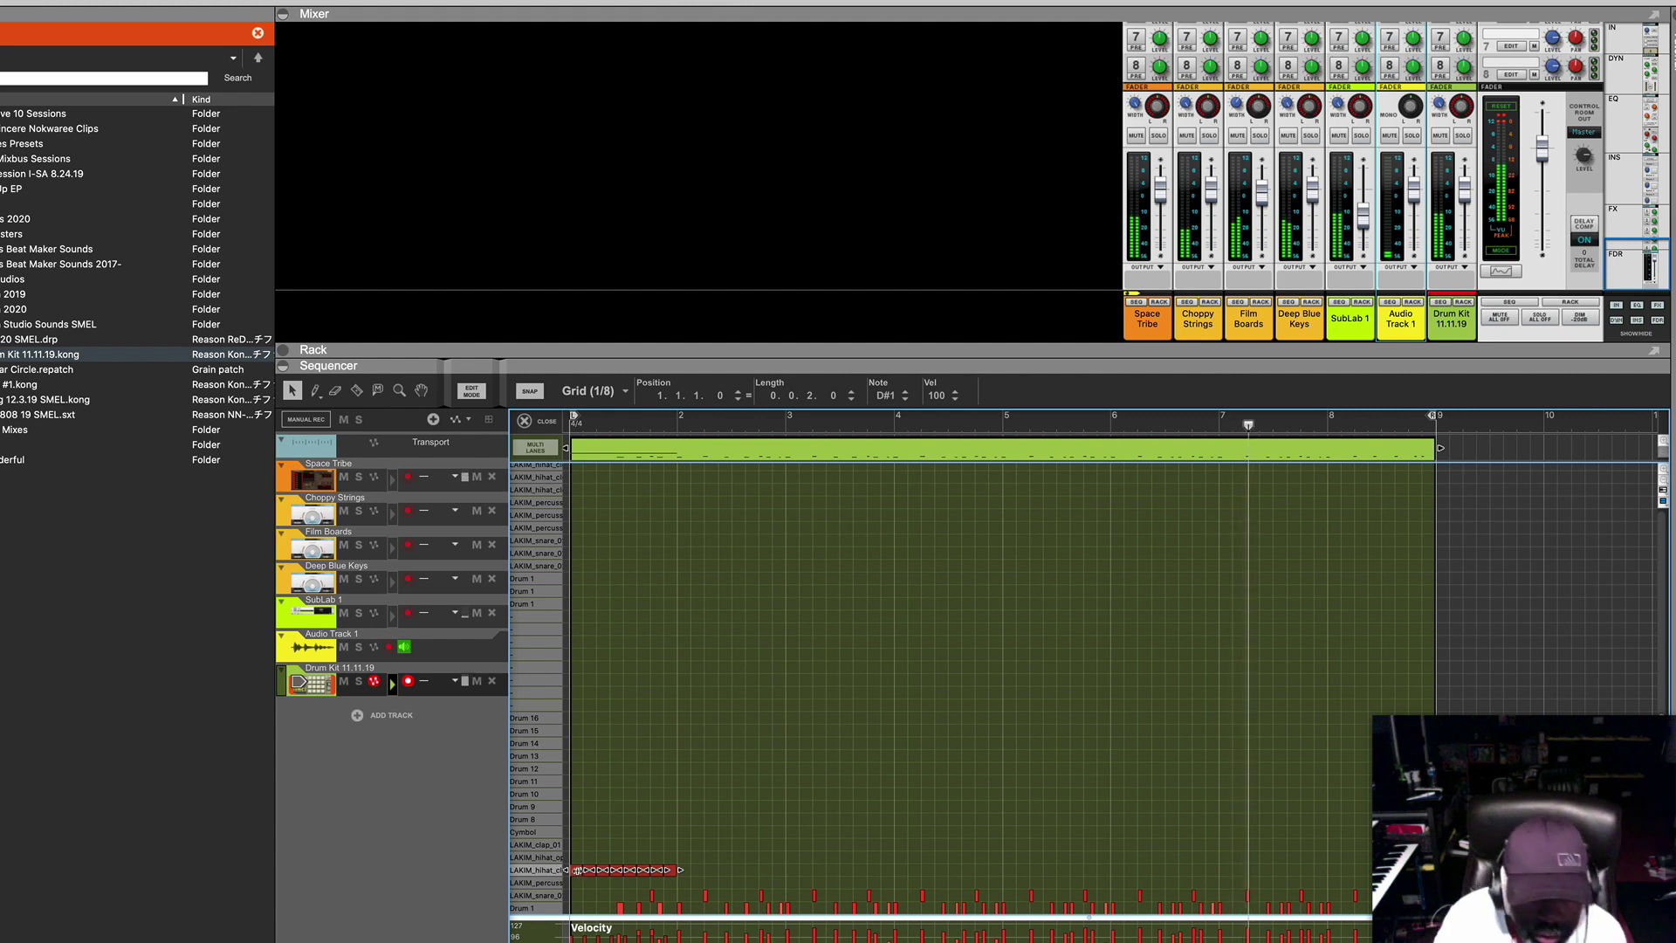
pyautogui.moveTo(577, 870); pyautogui.dragTo(795, 877)
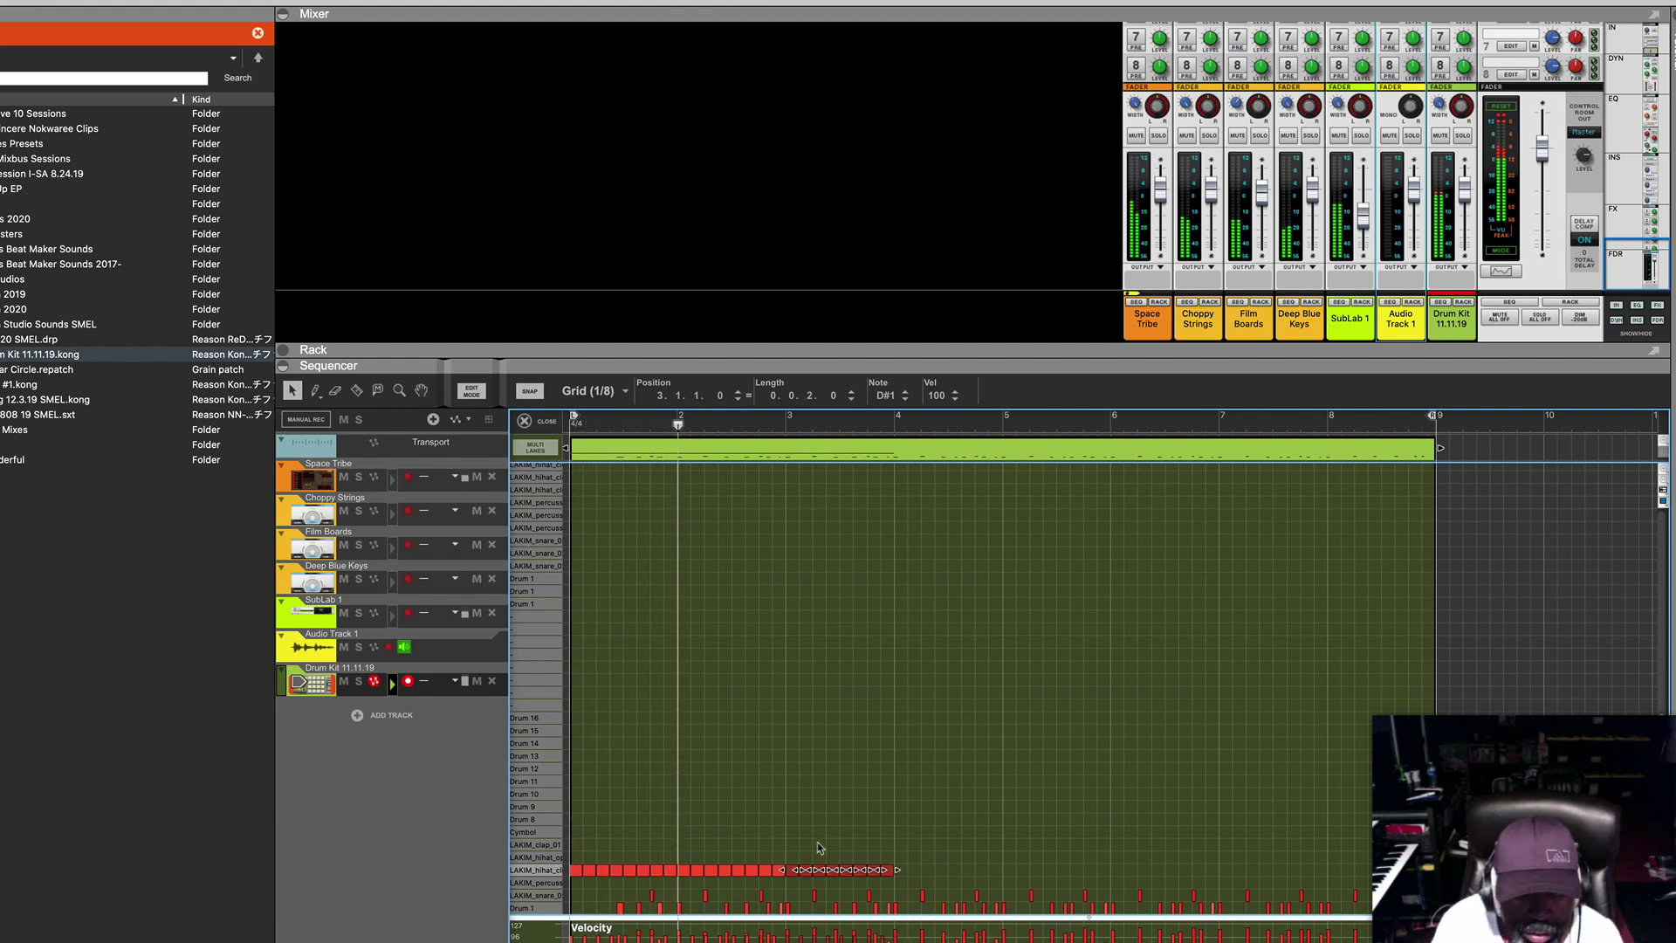
# Select the three bars of hi-hat notes and copy them to start at bar 5.
pyautogui.scroll(1, 863, 877)
pyautogui.hscroll(1, 838, 877)
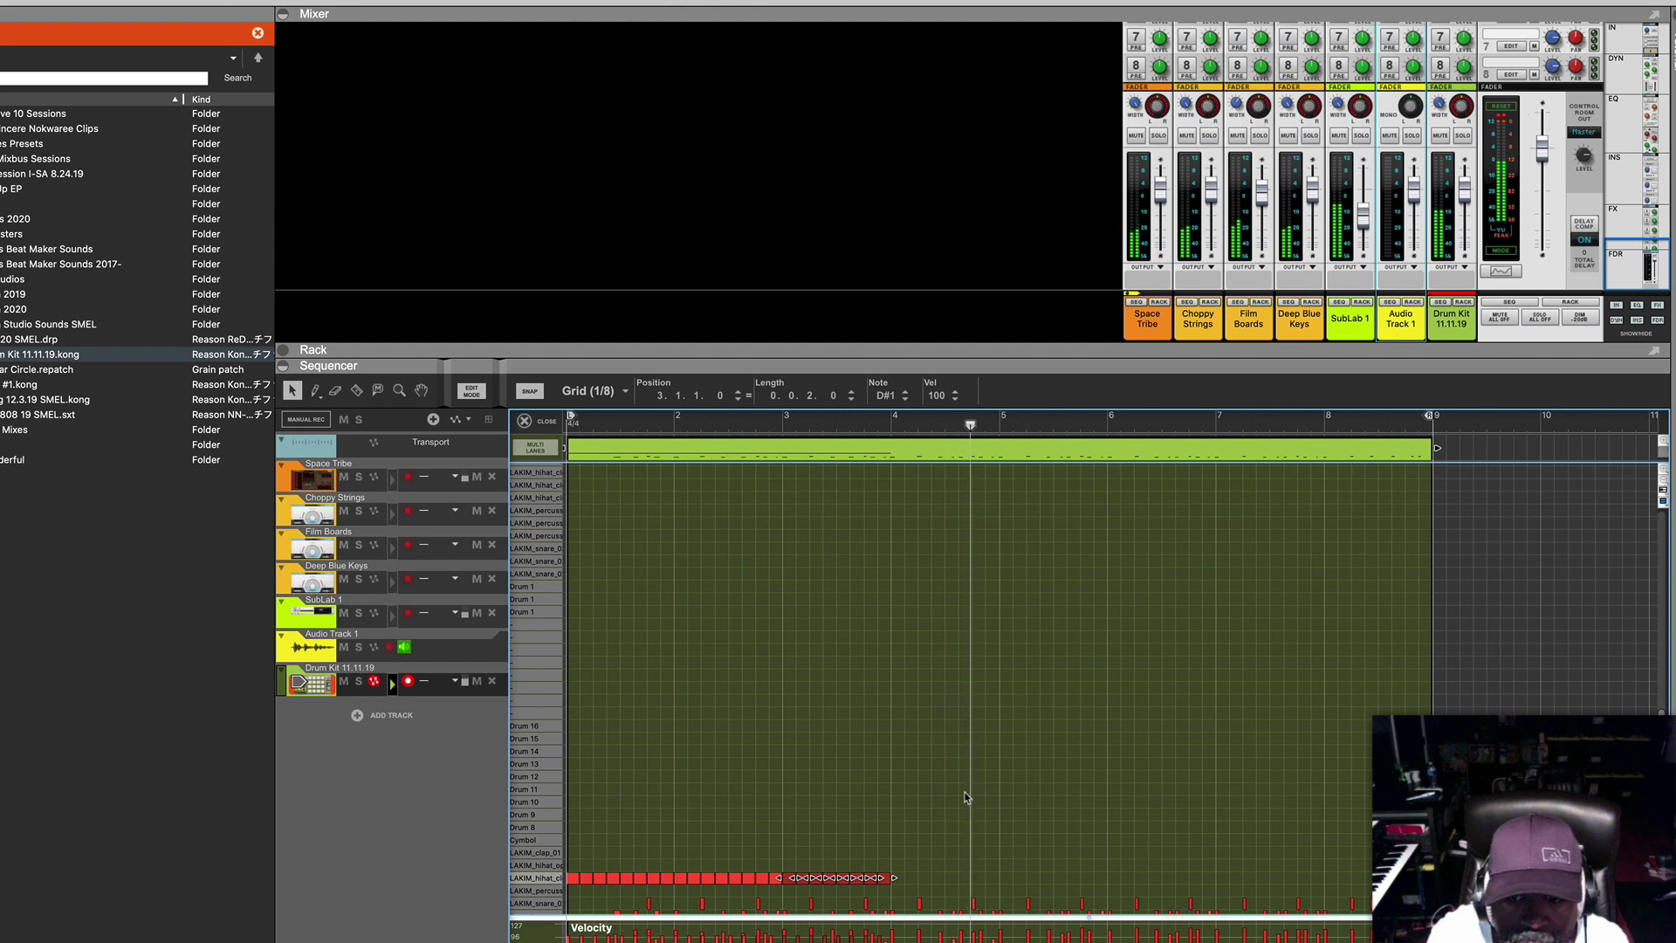
pyautogui.moveTo(909, 888); pyautogui.dragTo(573, 886)
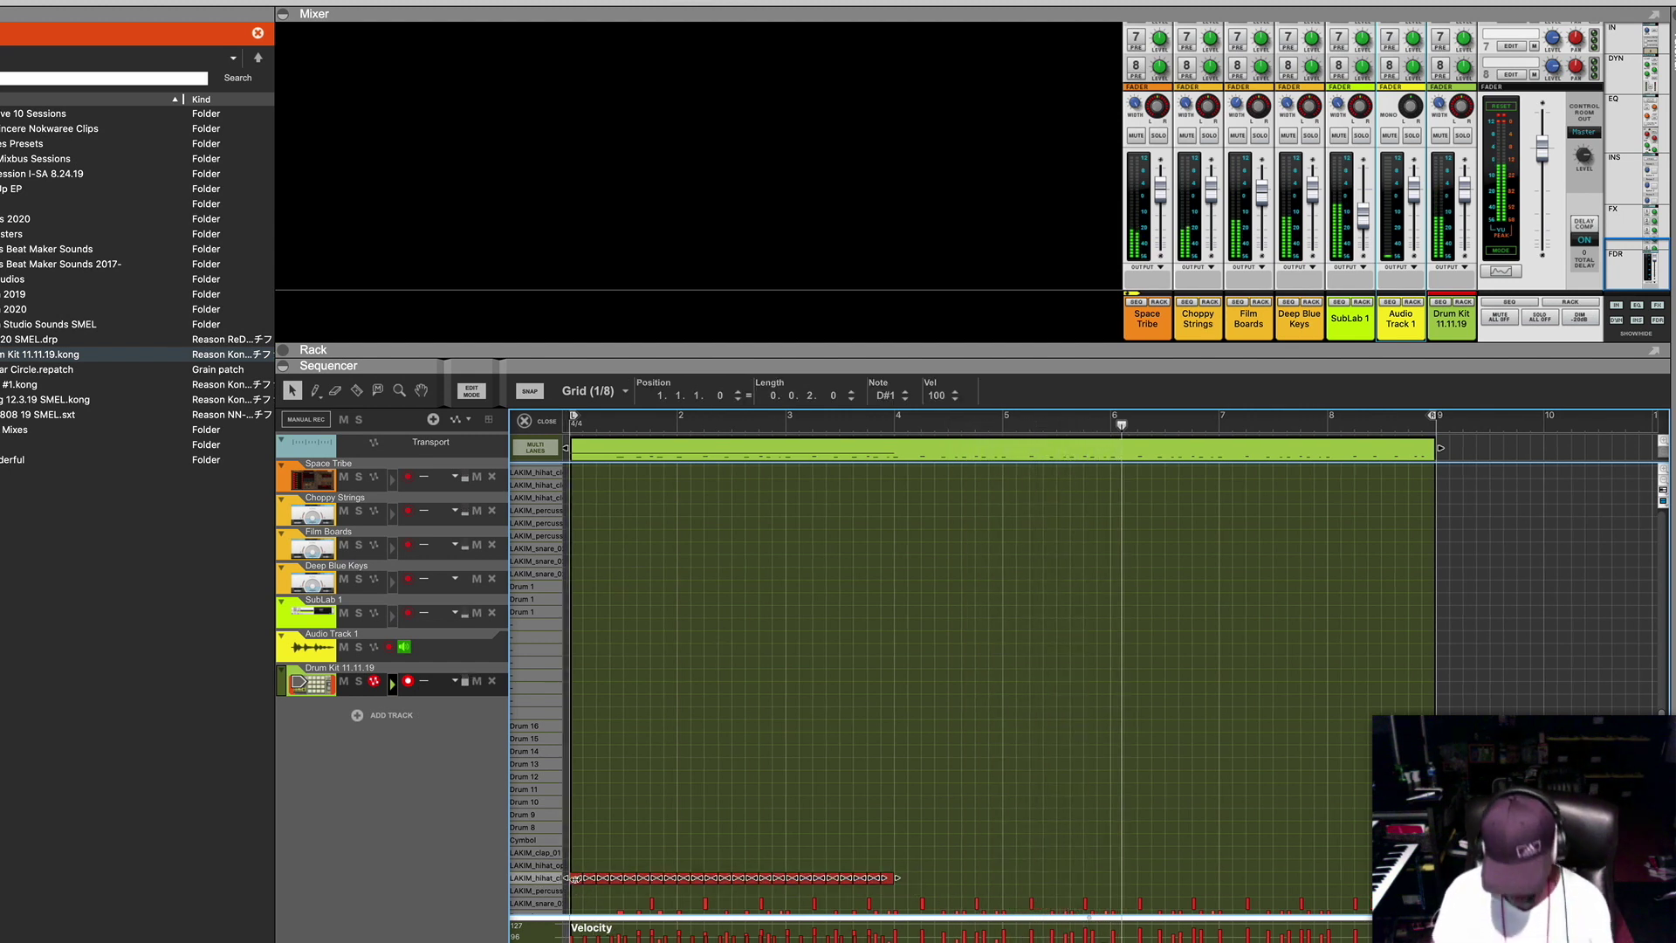
pyautogui.moveTo(576, 884); pyautogui.dragTo(1010, 883)
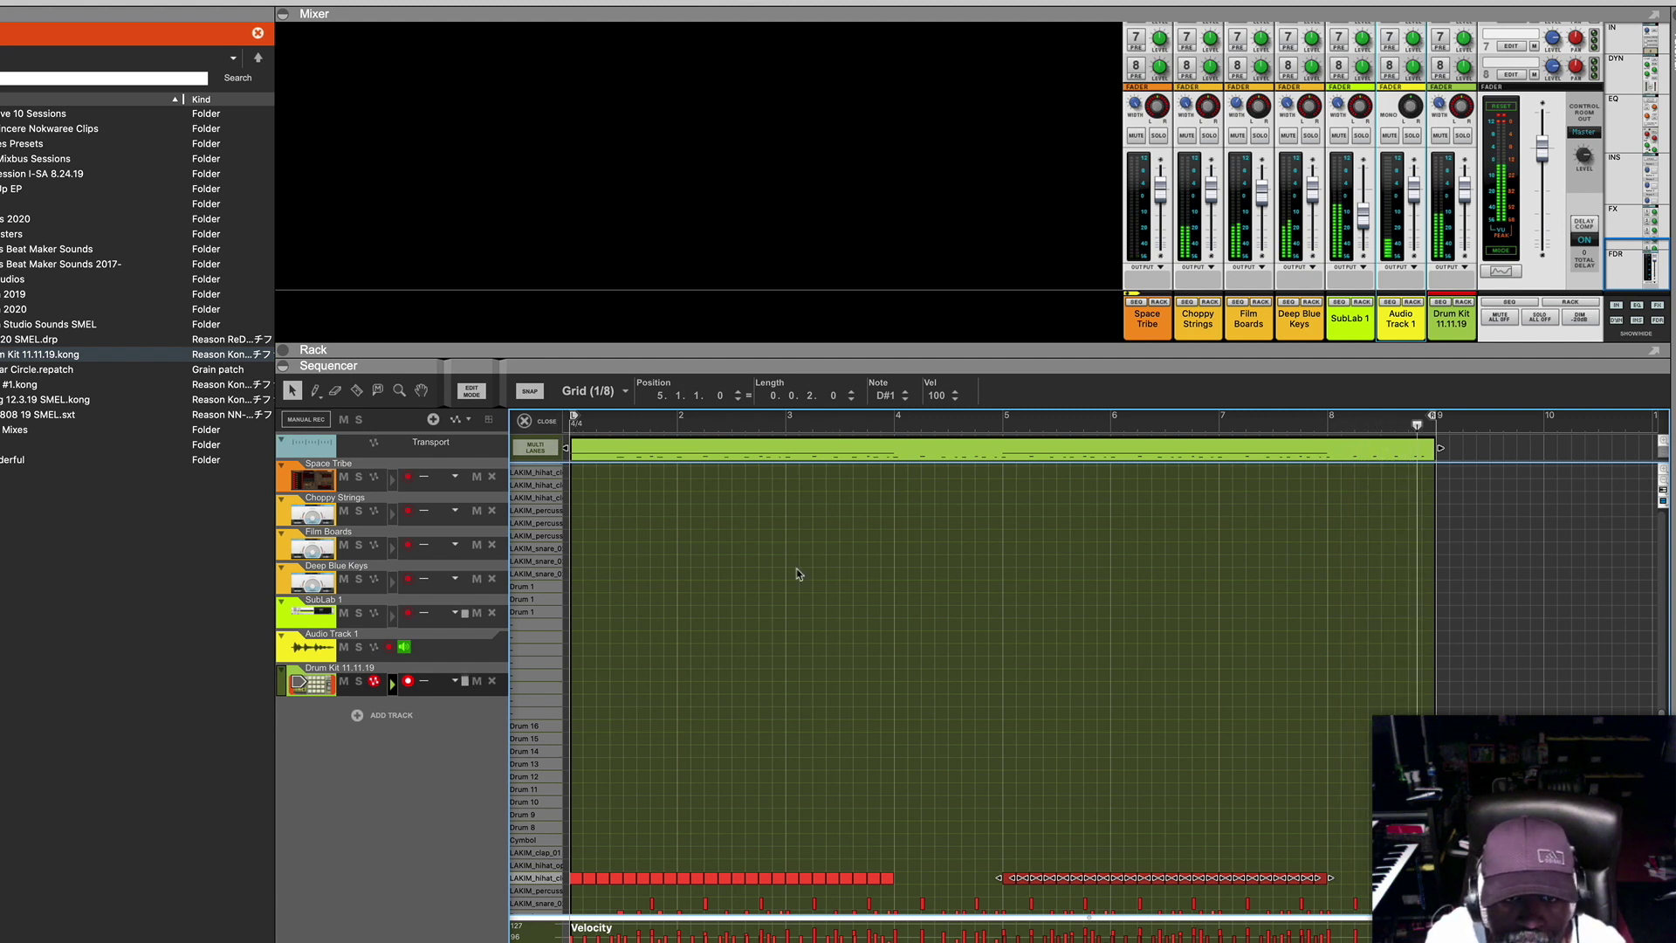
# Enlarge the sequencer to reveal the velocity lane and set the snap value to 1/32.
pyautogui.scroll(-1, 796, 573)
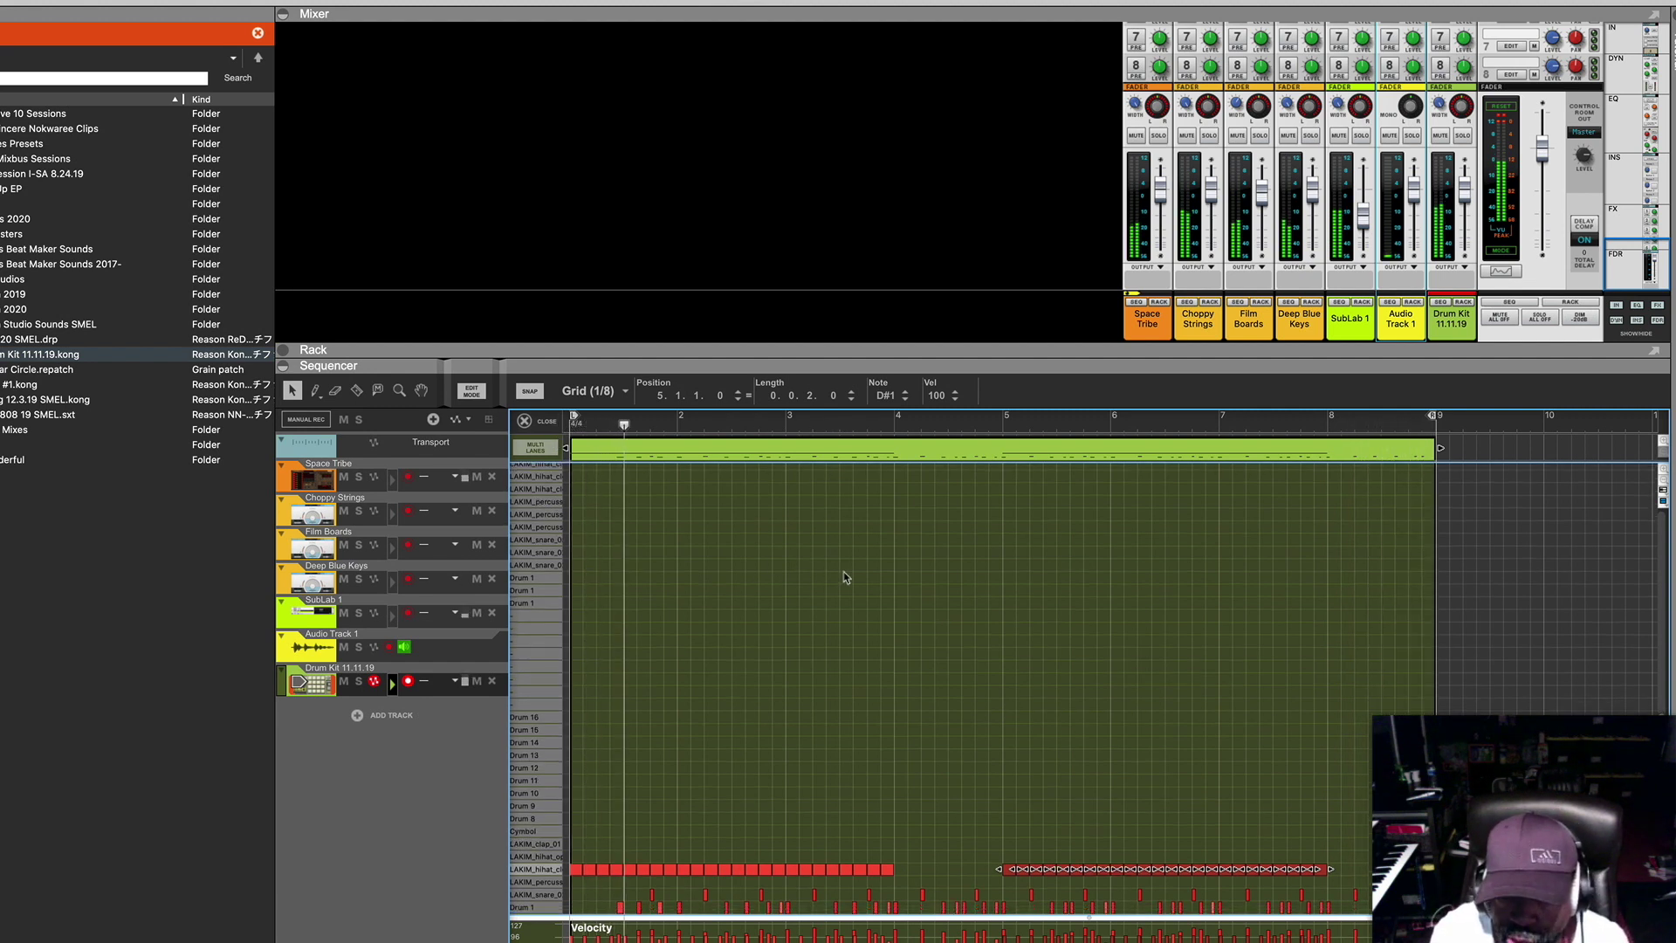
pyautogui.press('F6')
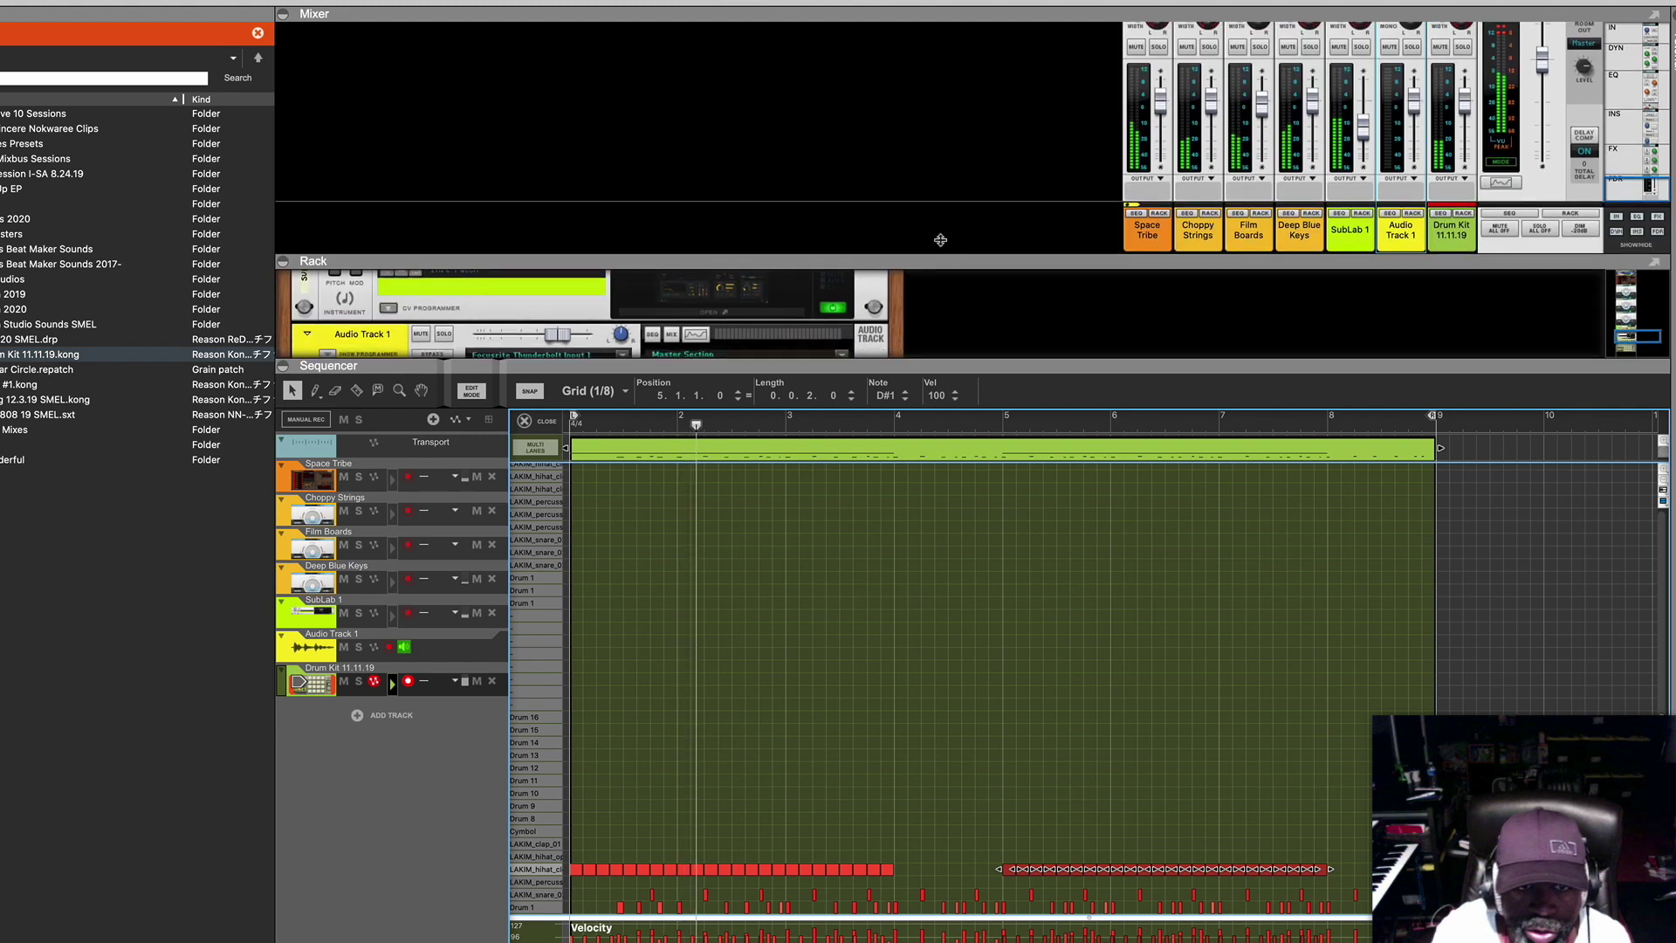
pyautogui.press('F6')
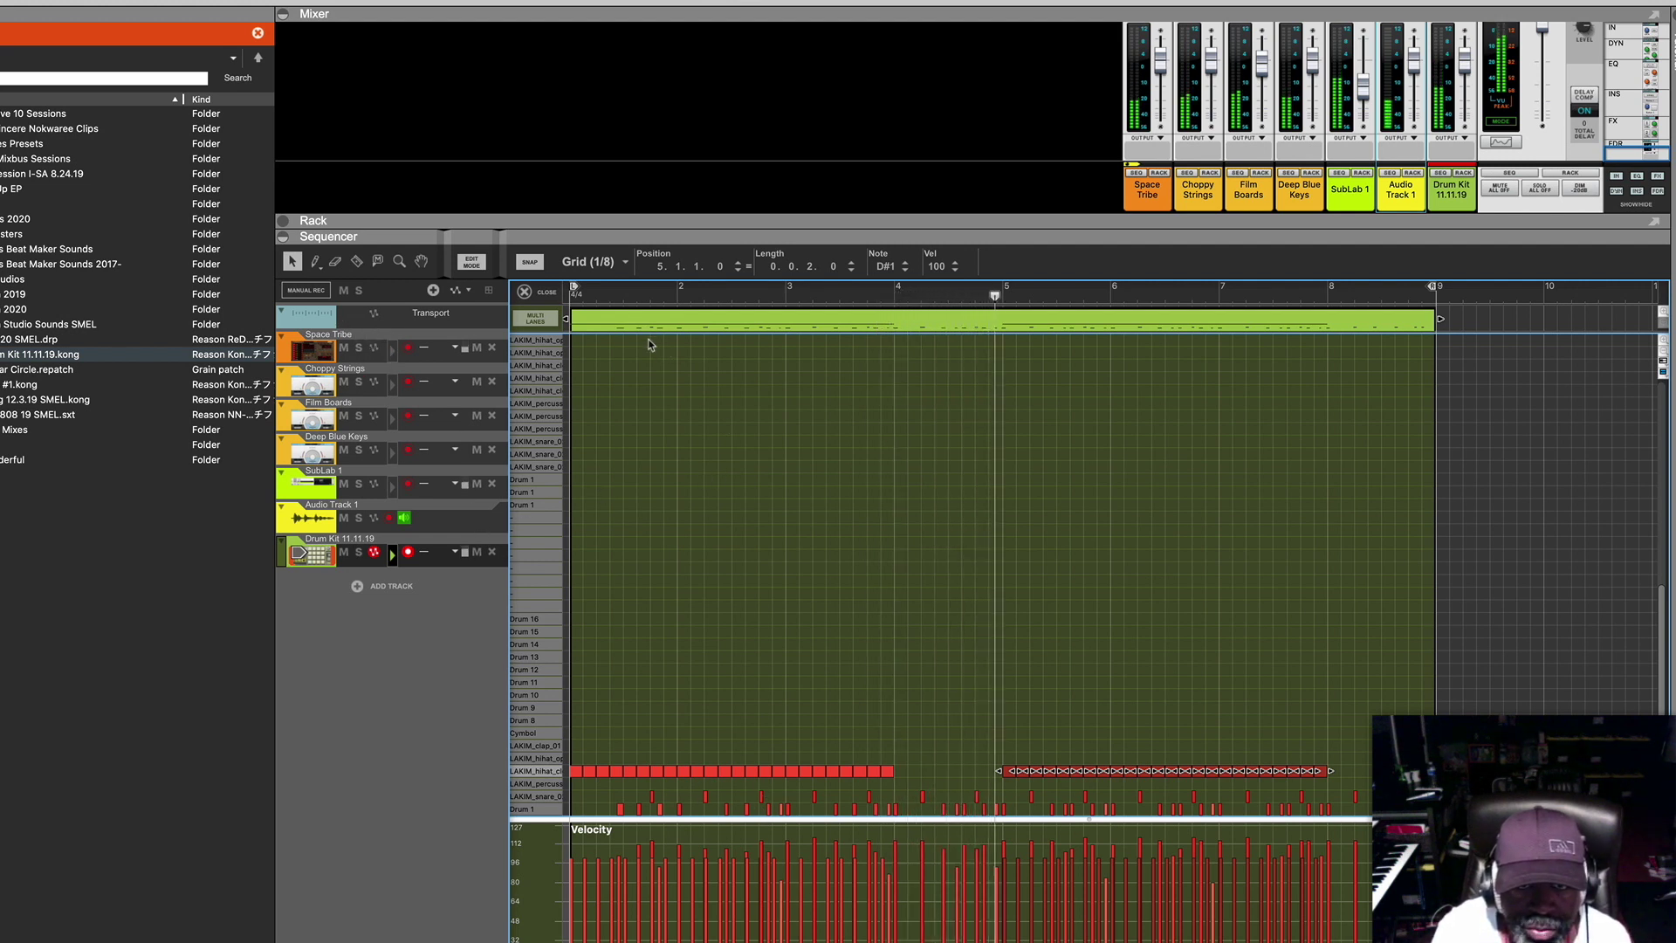
pyautogui.click(588, 262)
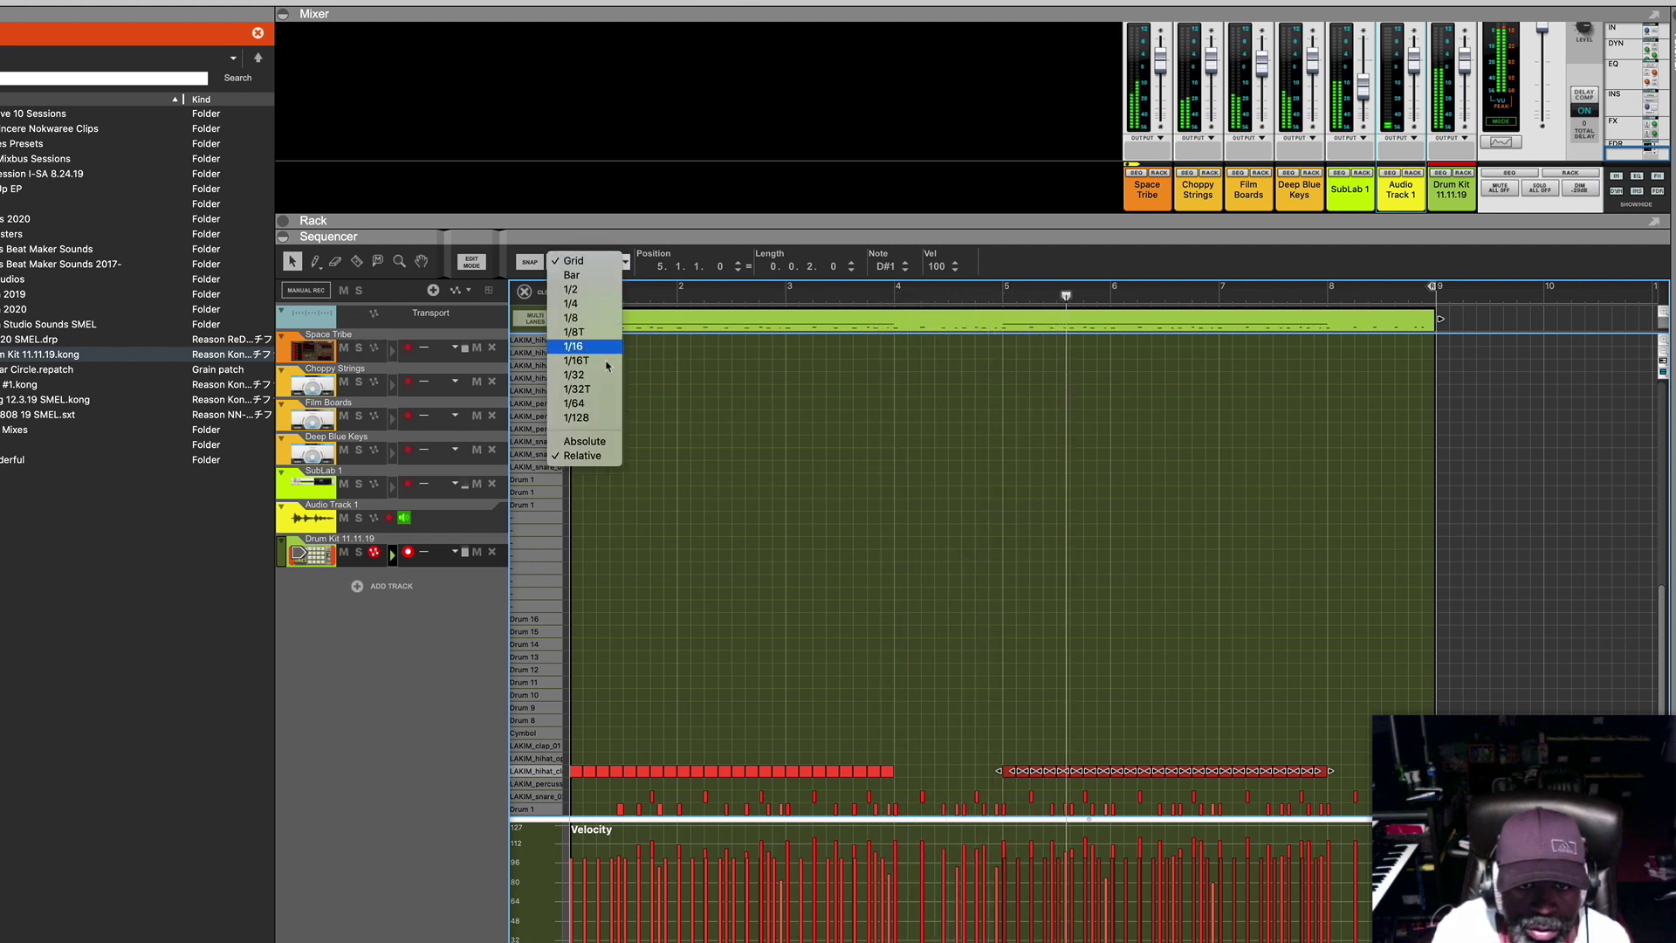
pyautogui.click(583, 376)
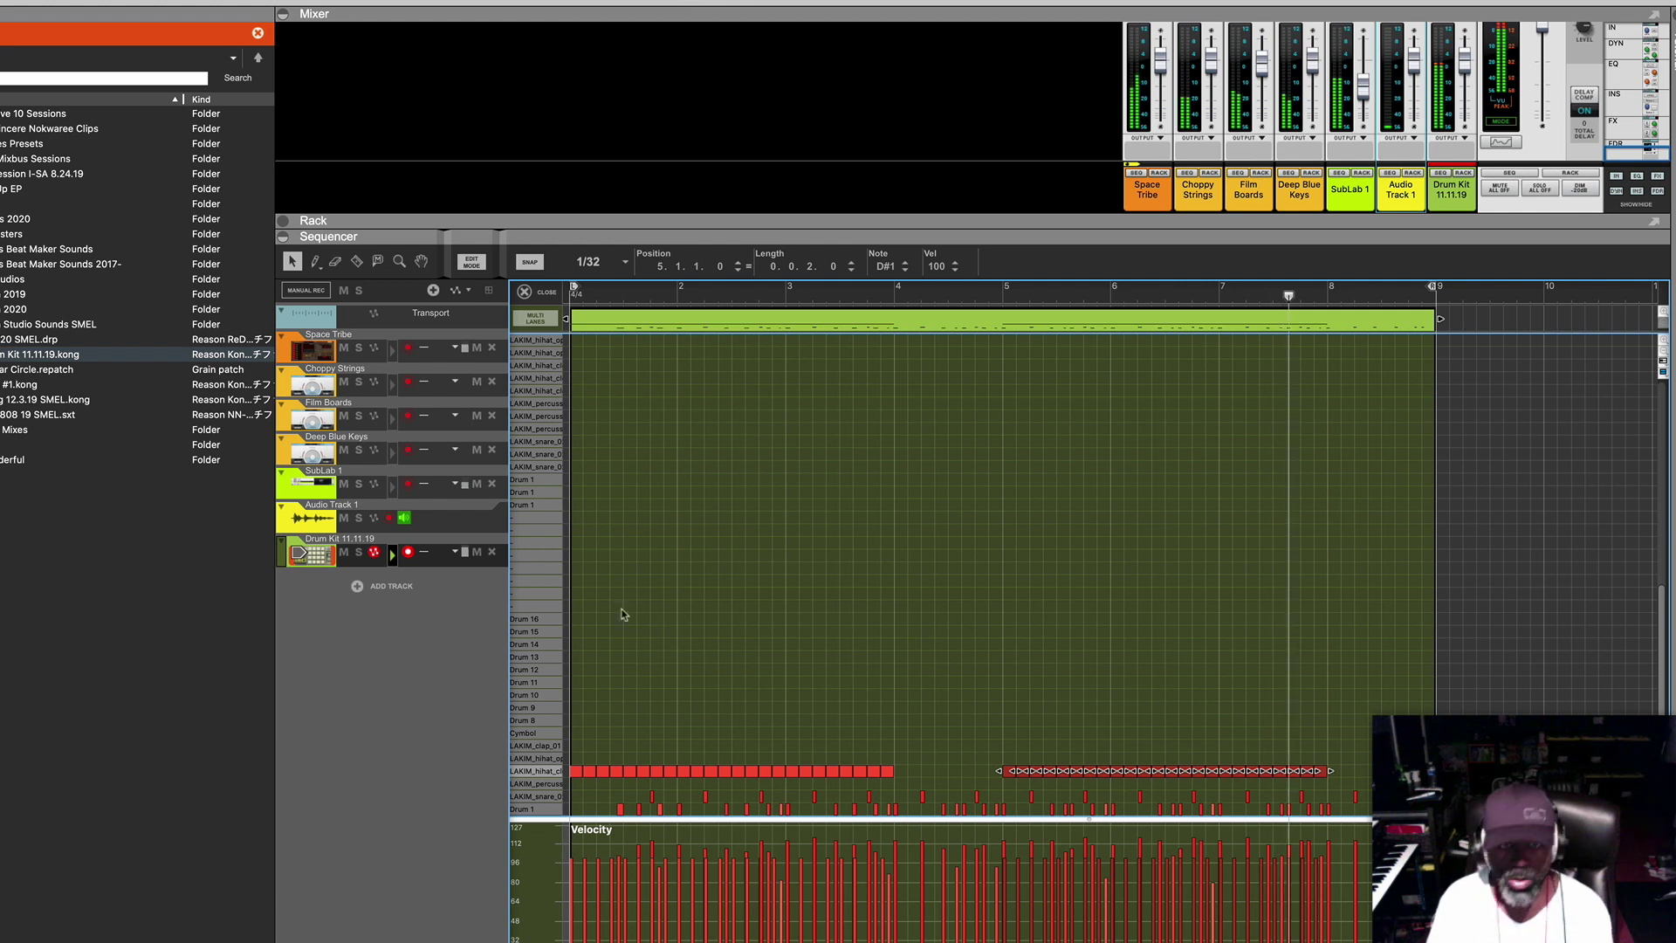
# Draw a closed hi-hat note in bar 4 and adjust it to position 4.1.2.0 with length 0.0.1.0.
pyautogui.click(961, 689)
pyautogui.press('w')
pyautogui.click(908, 771)
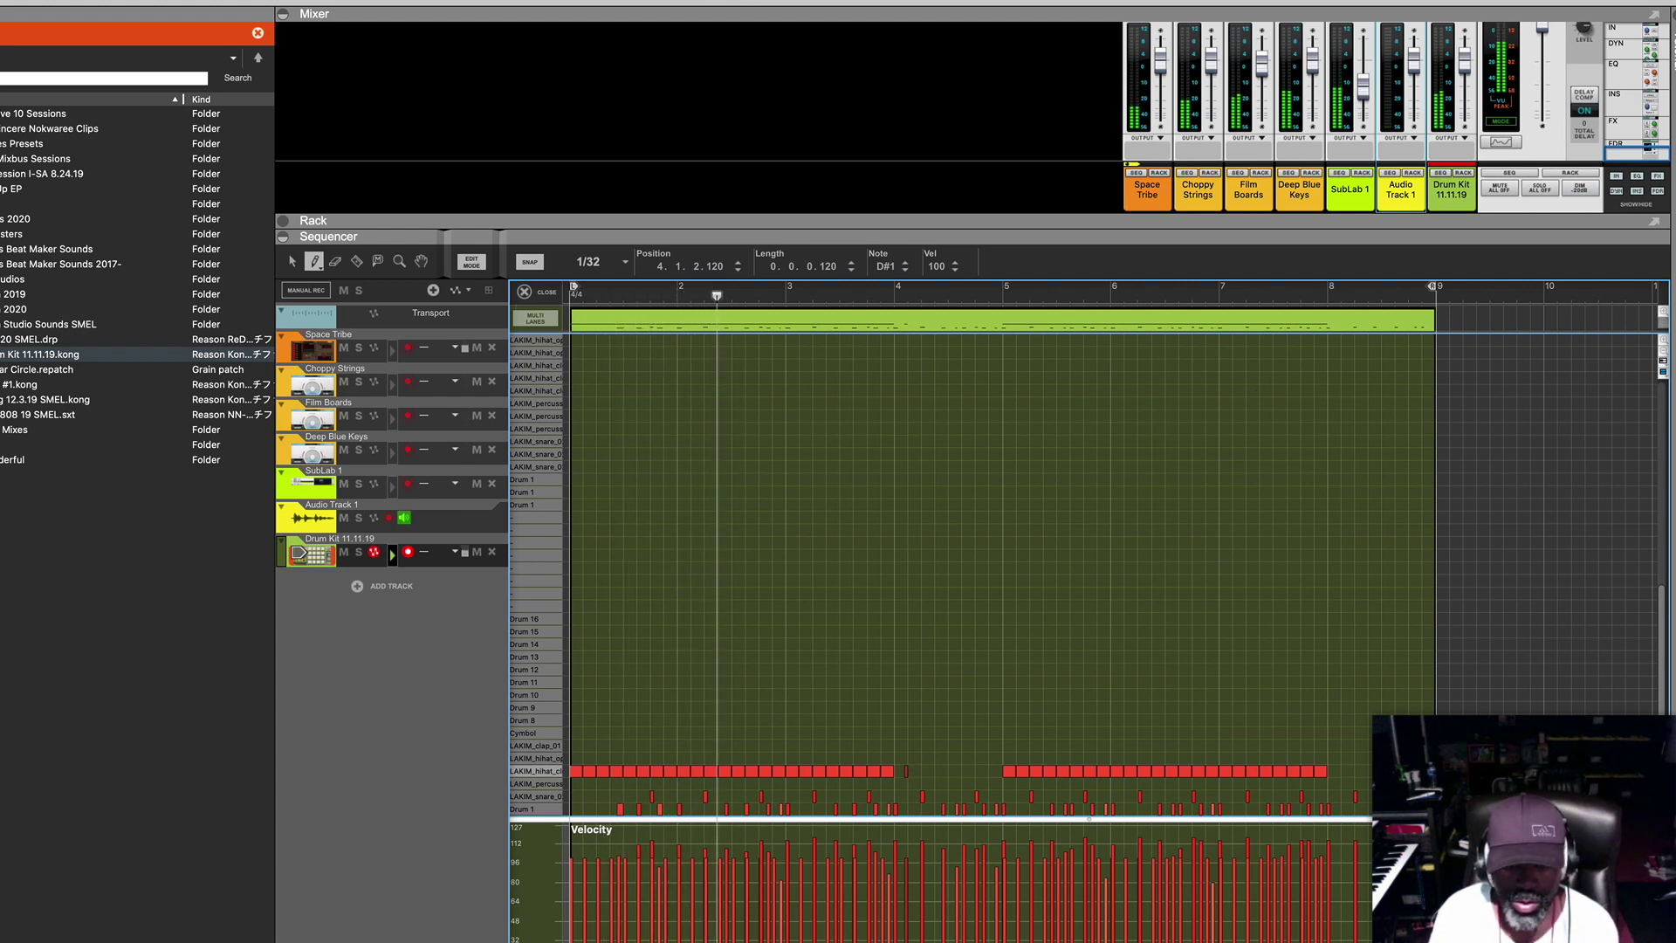
pyautogui.scroll(-3, 960, 559)
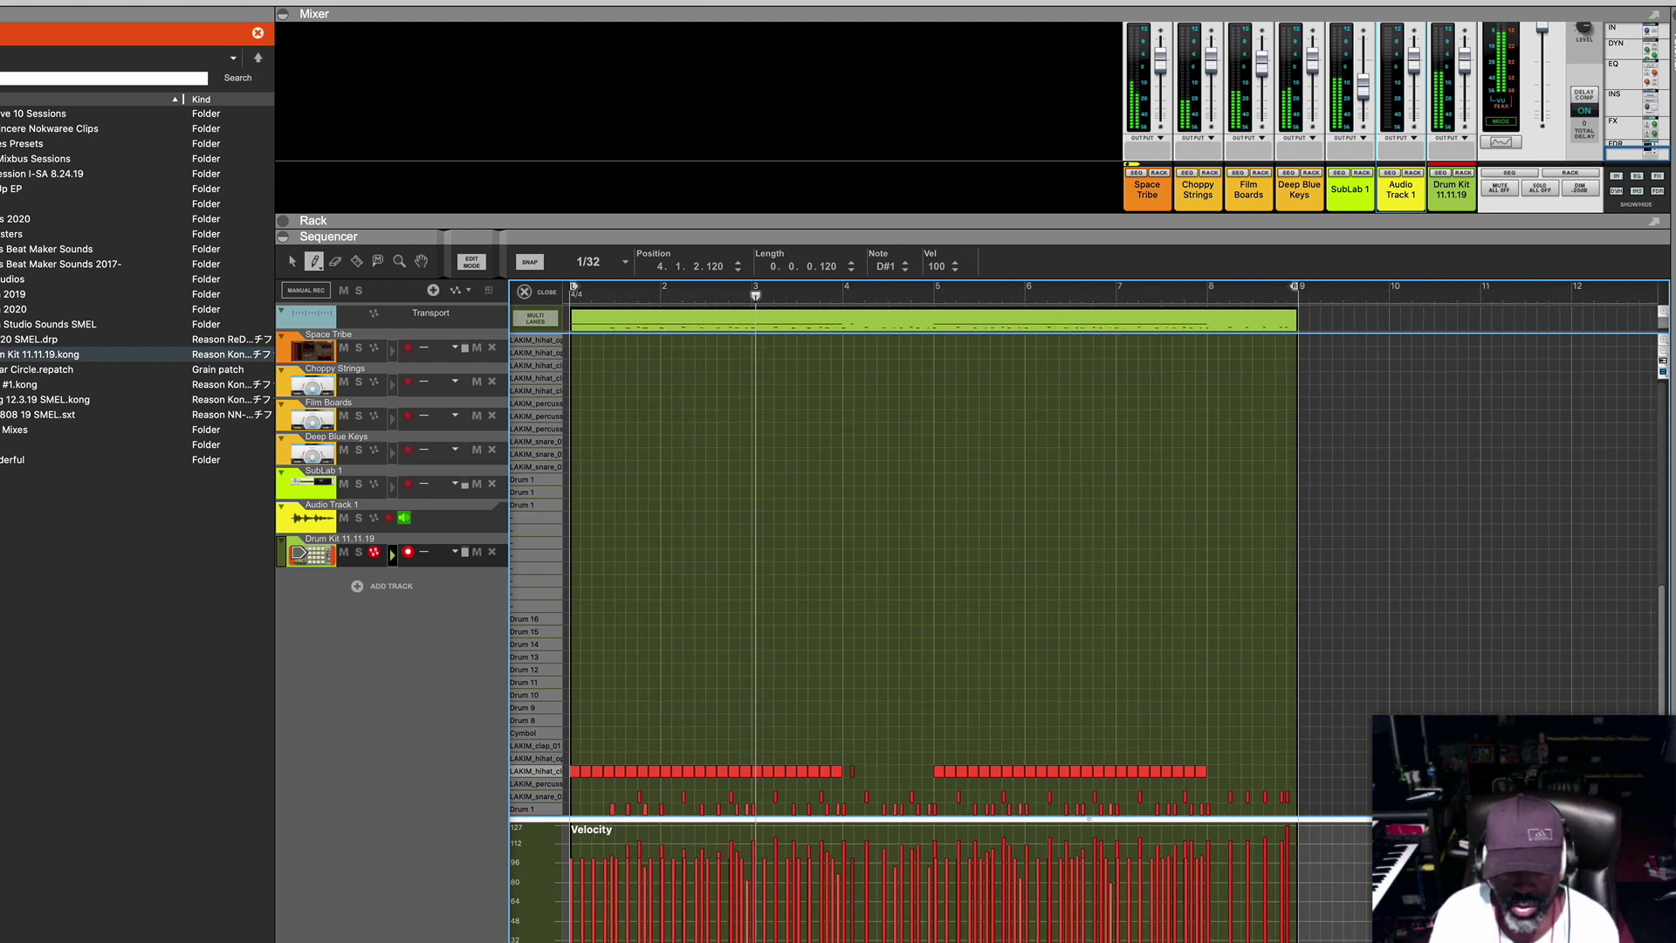
pyautogui.scroll(5, 960, 558)
pyautogui.scroll(3, 1040, 870)
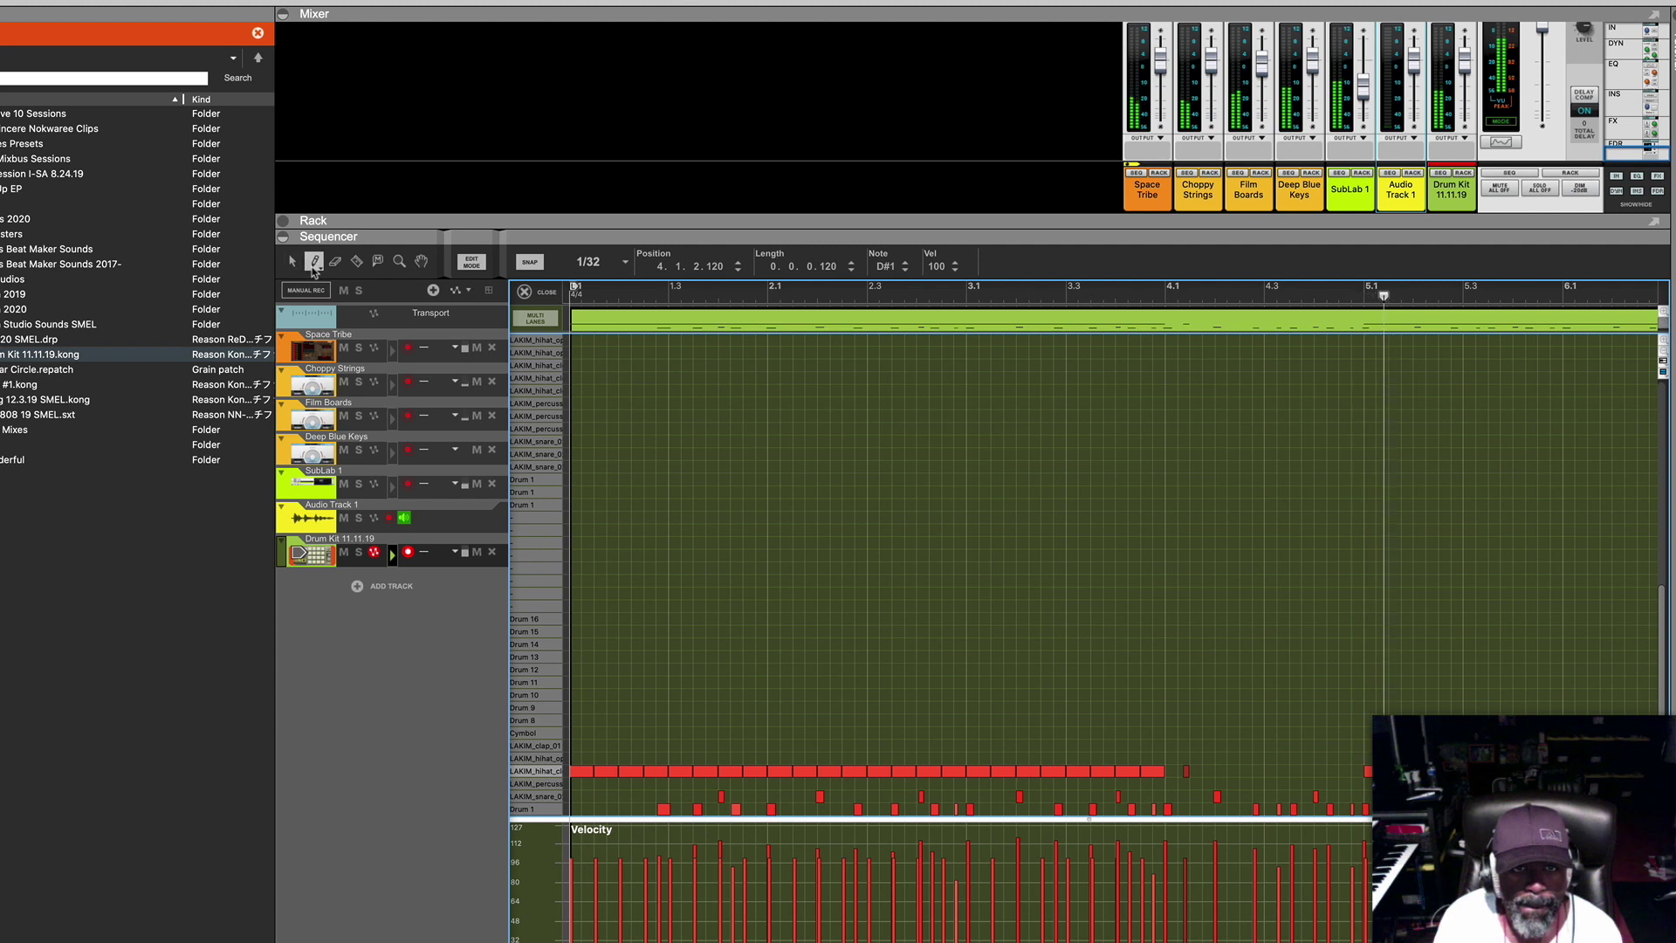
pyautogui.click(292, 264)
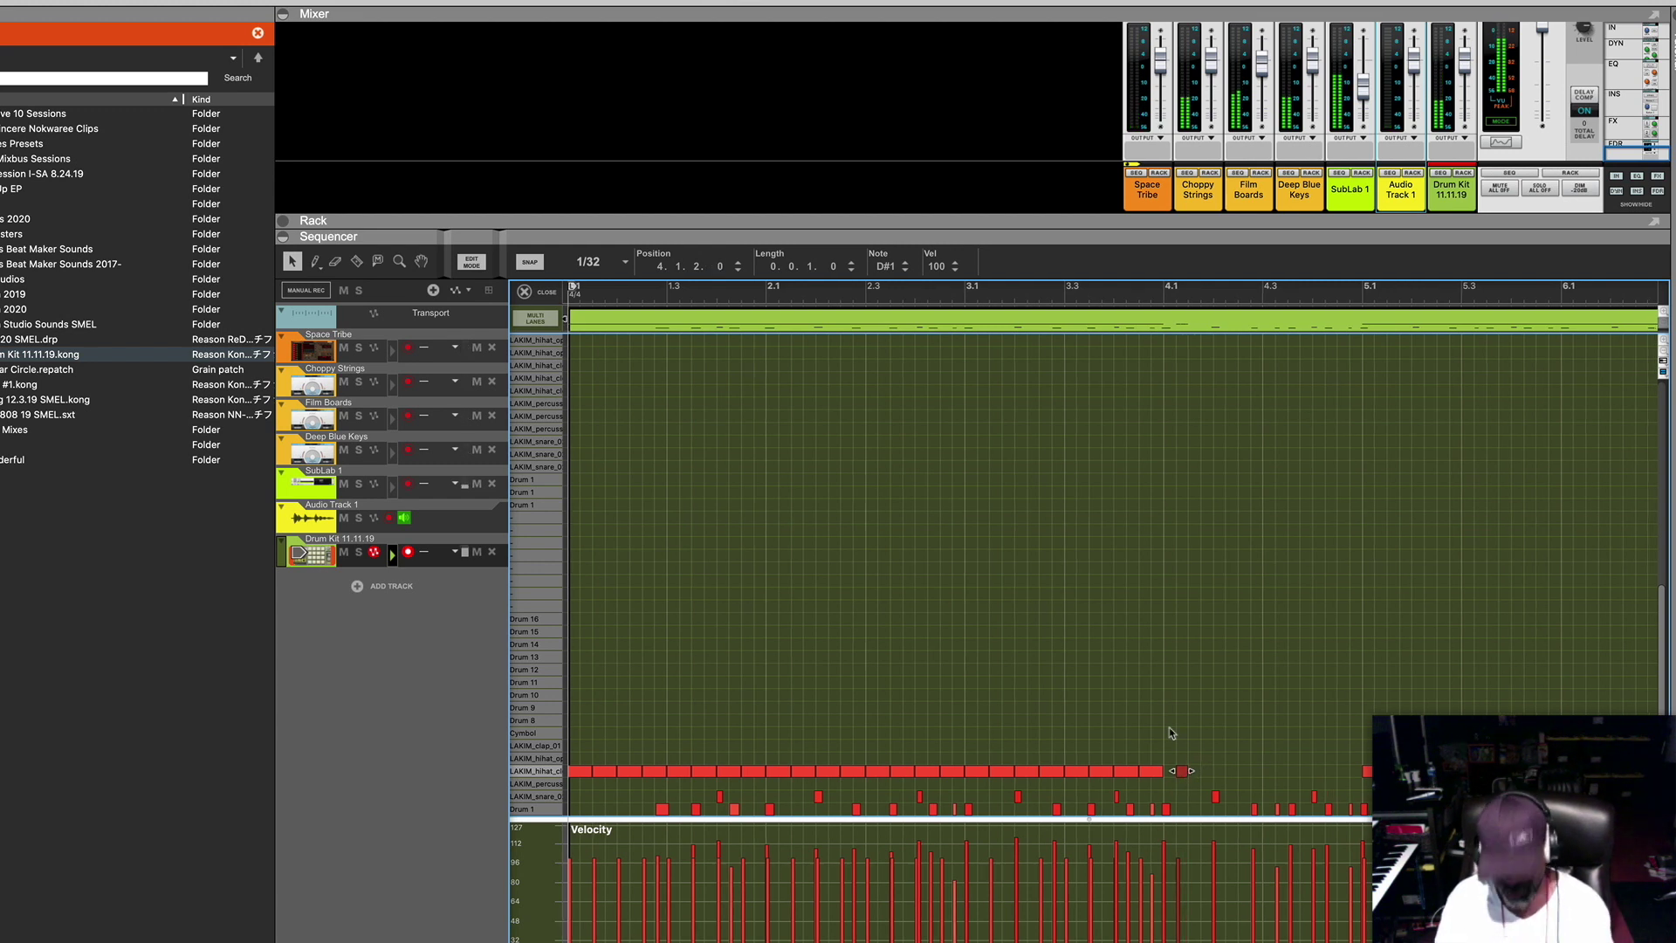
# Draw short closed hi-hat notes in bar 4, including at 4.1.4.0, 4.2.2.0 and 4.3.1.0, and return to the full arrangement.
pyautogui.click(314, 261)
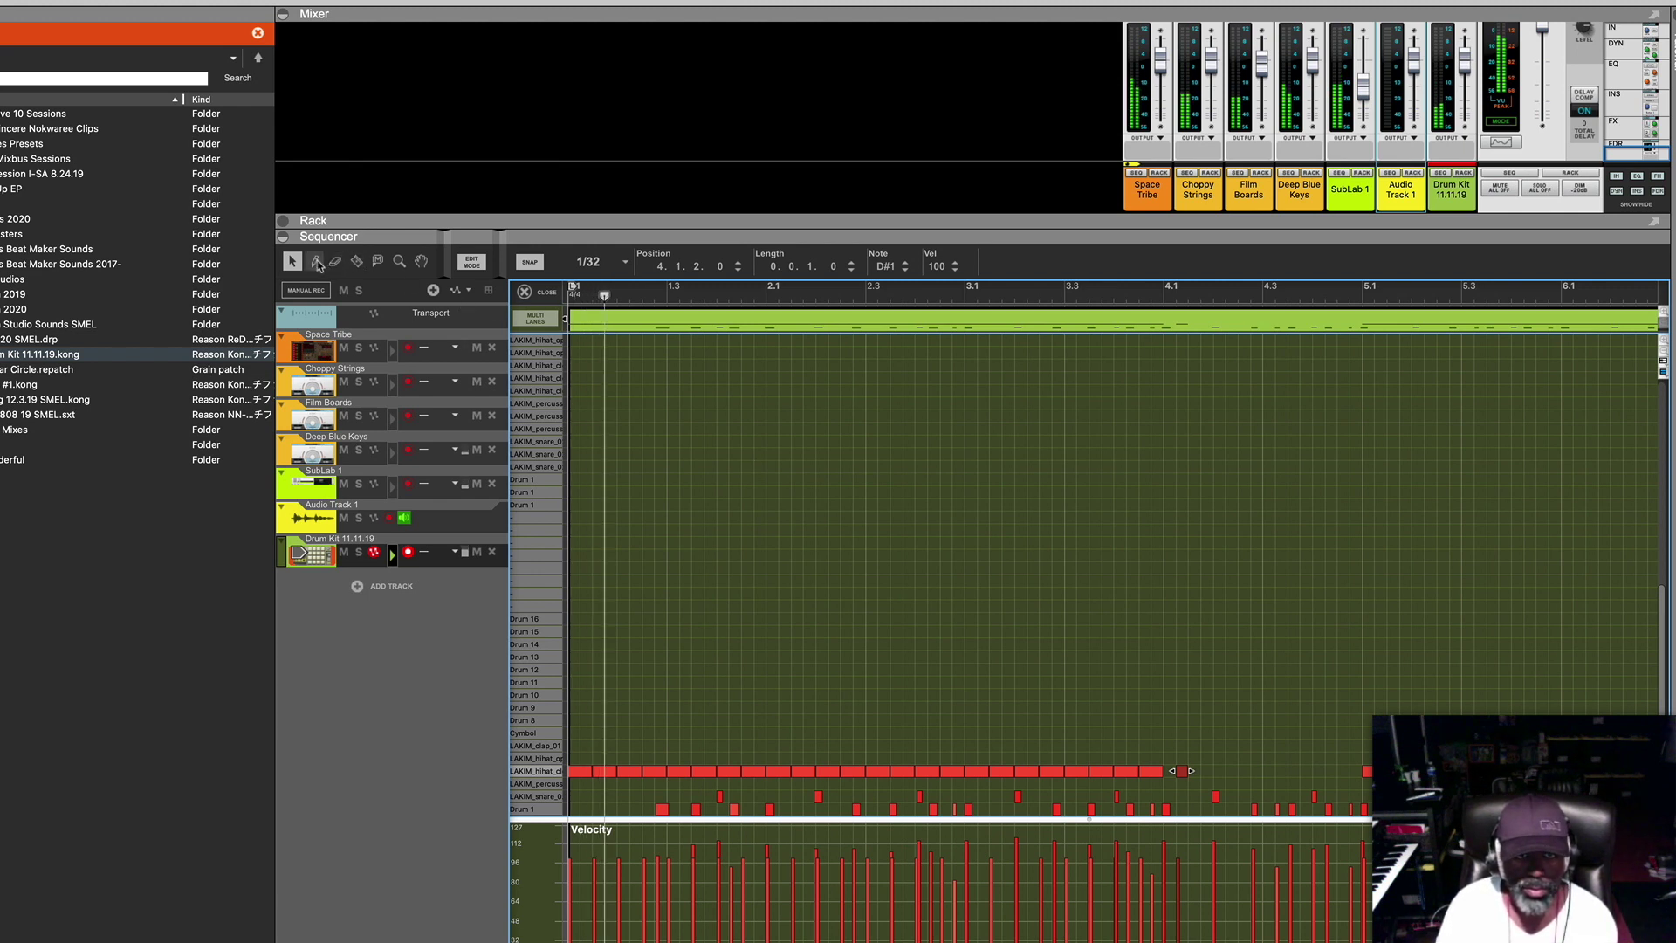
pyautogui.click(1204, 771)
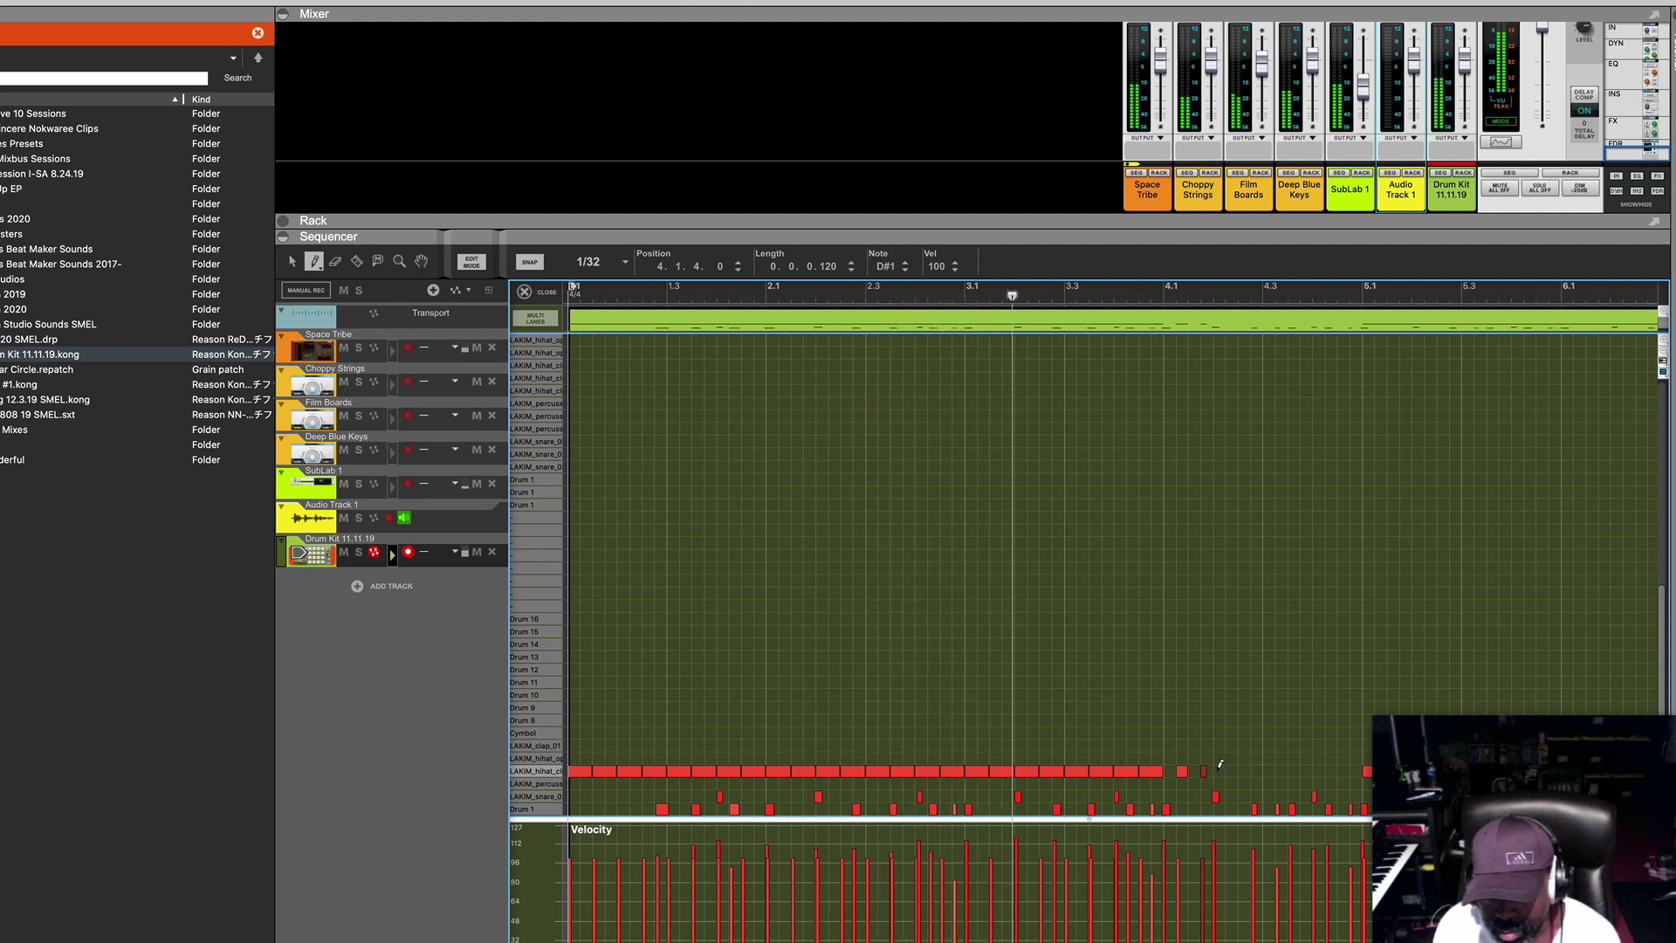
pyautogui.click(1228, 771)
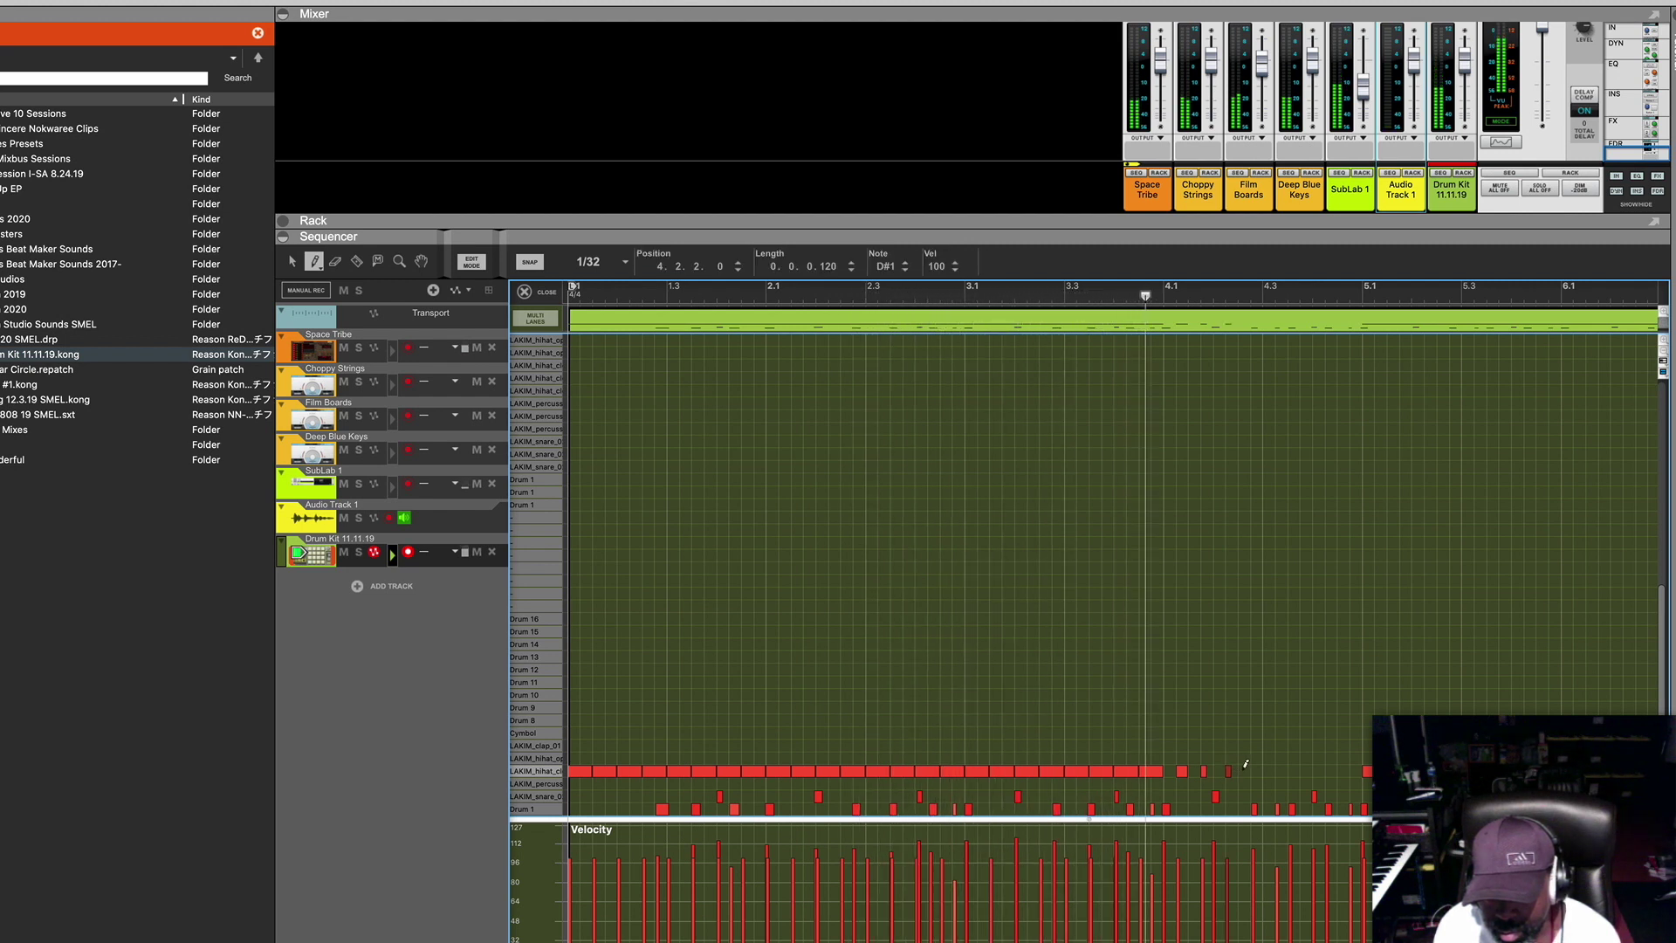
pyautogui.click(1254, 769)
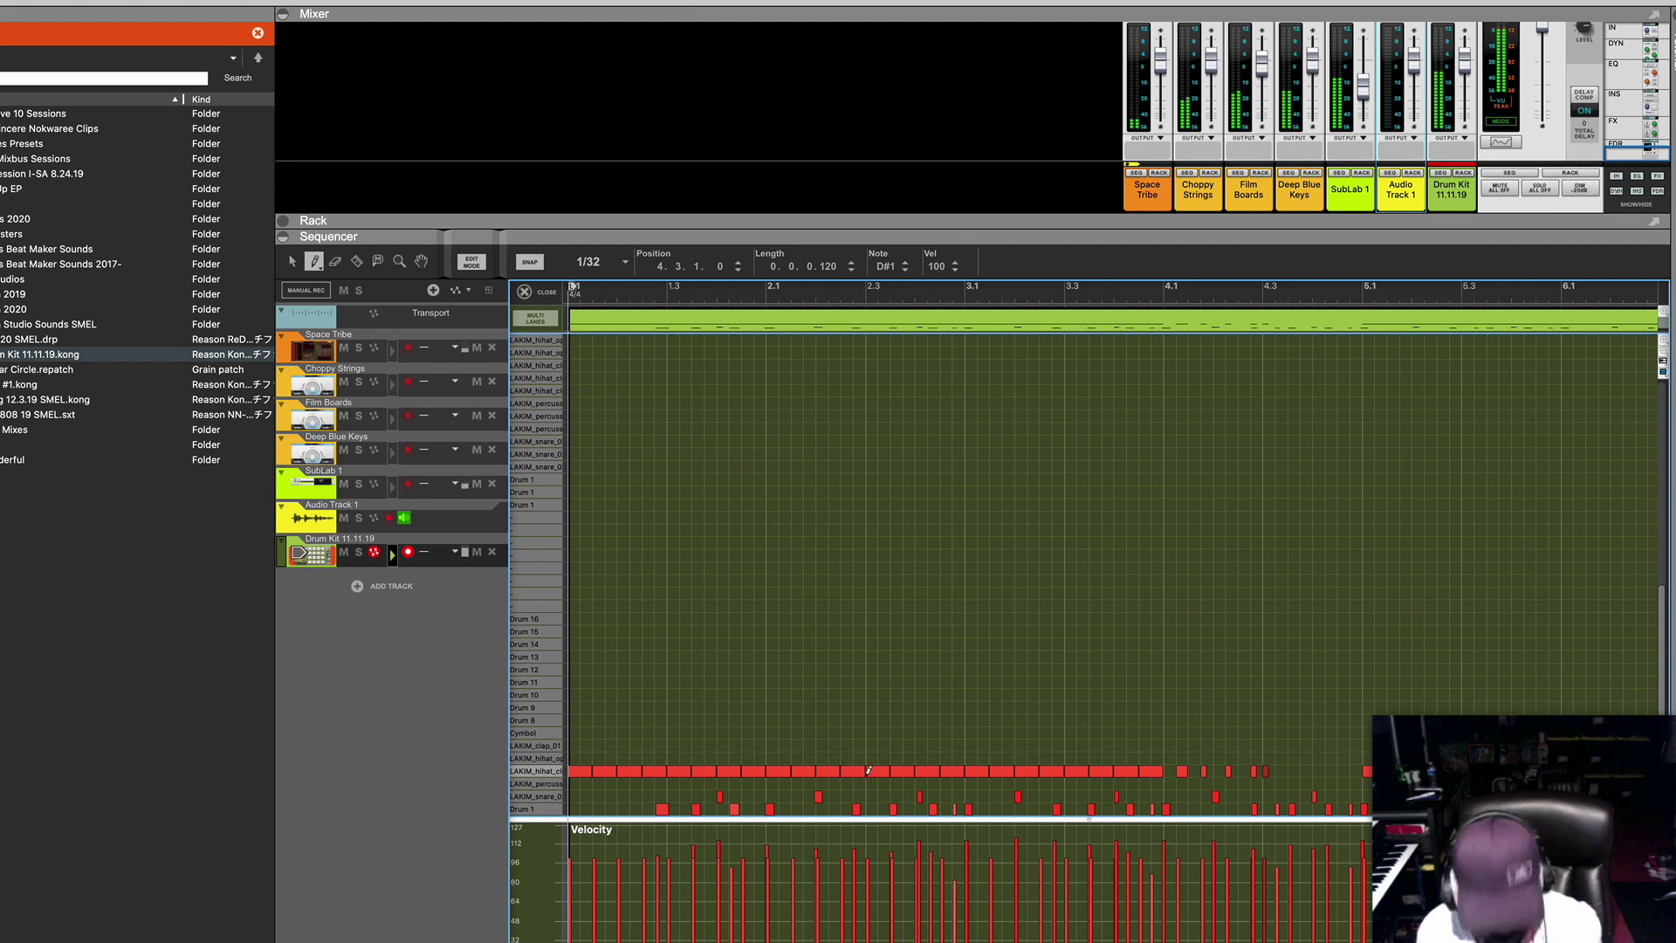
pyautogui.click(545, 297)
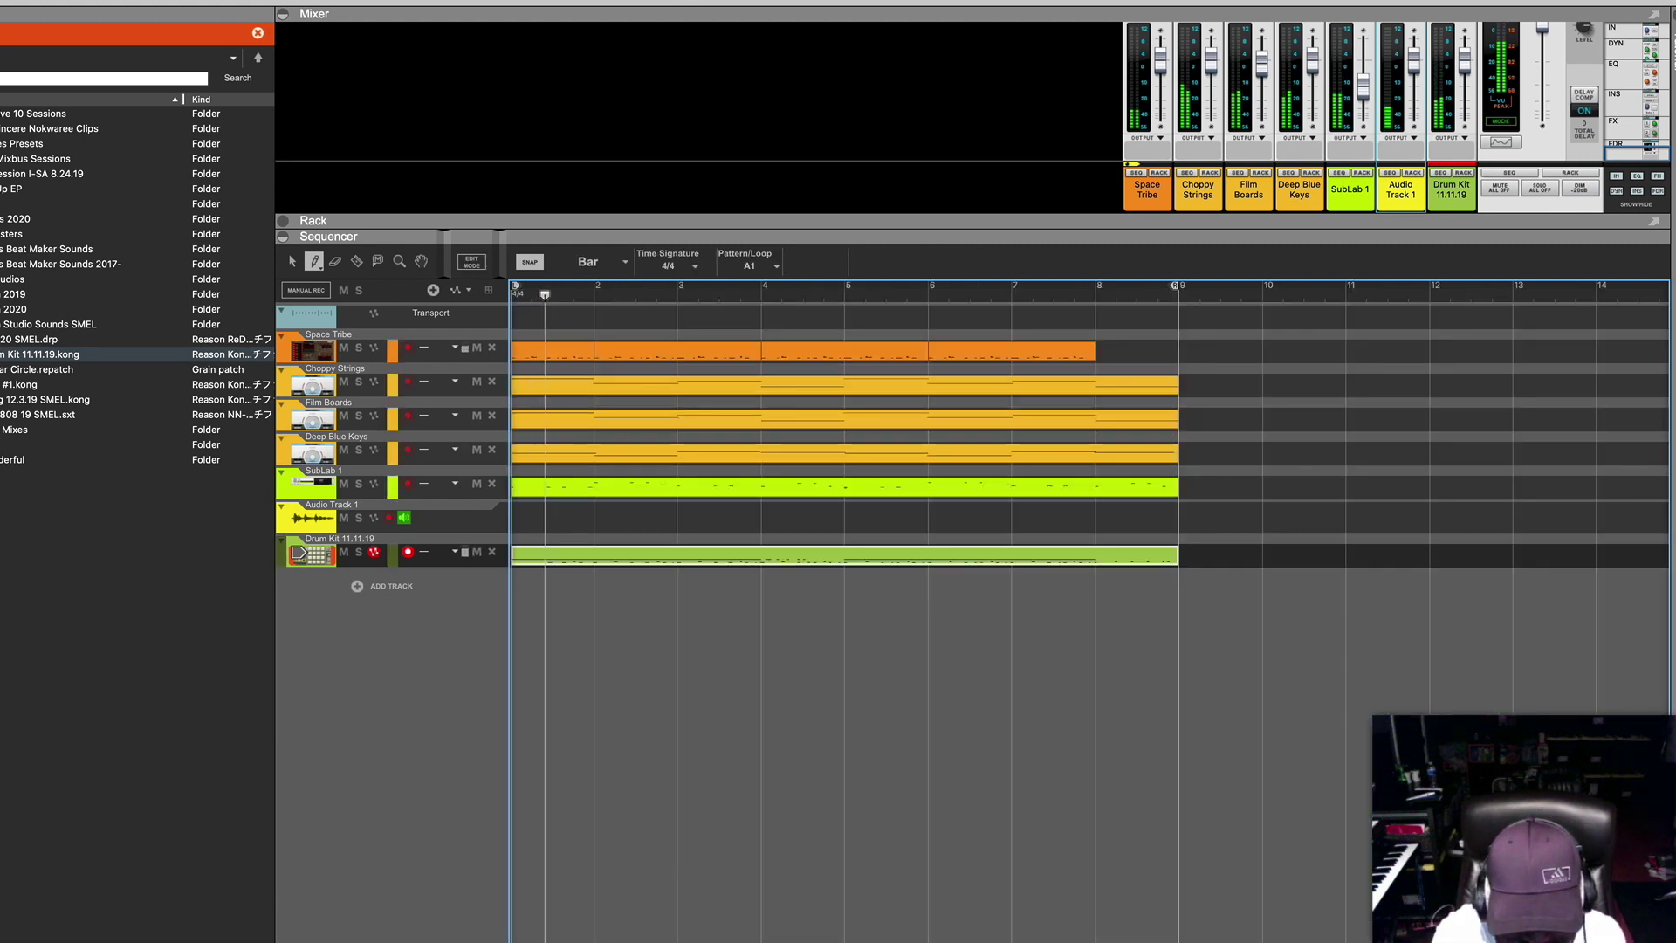
pyautogui.press('h')
pyautogui.press('h')
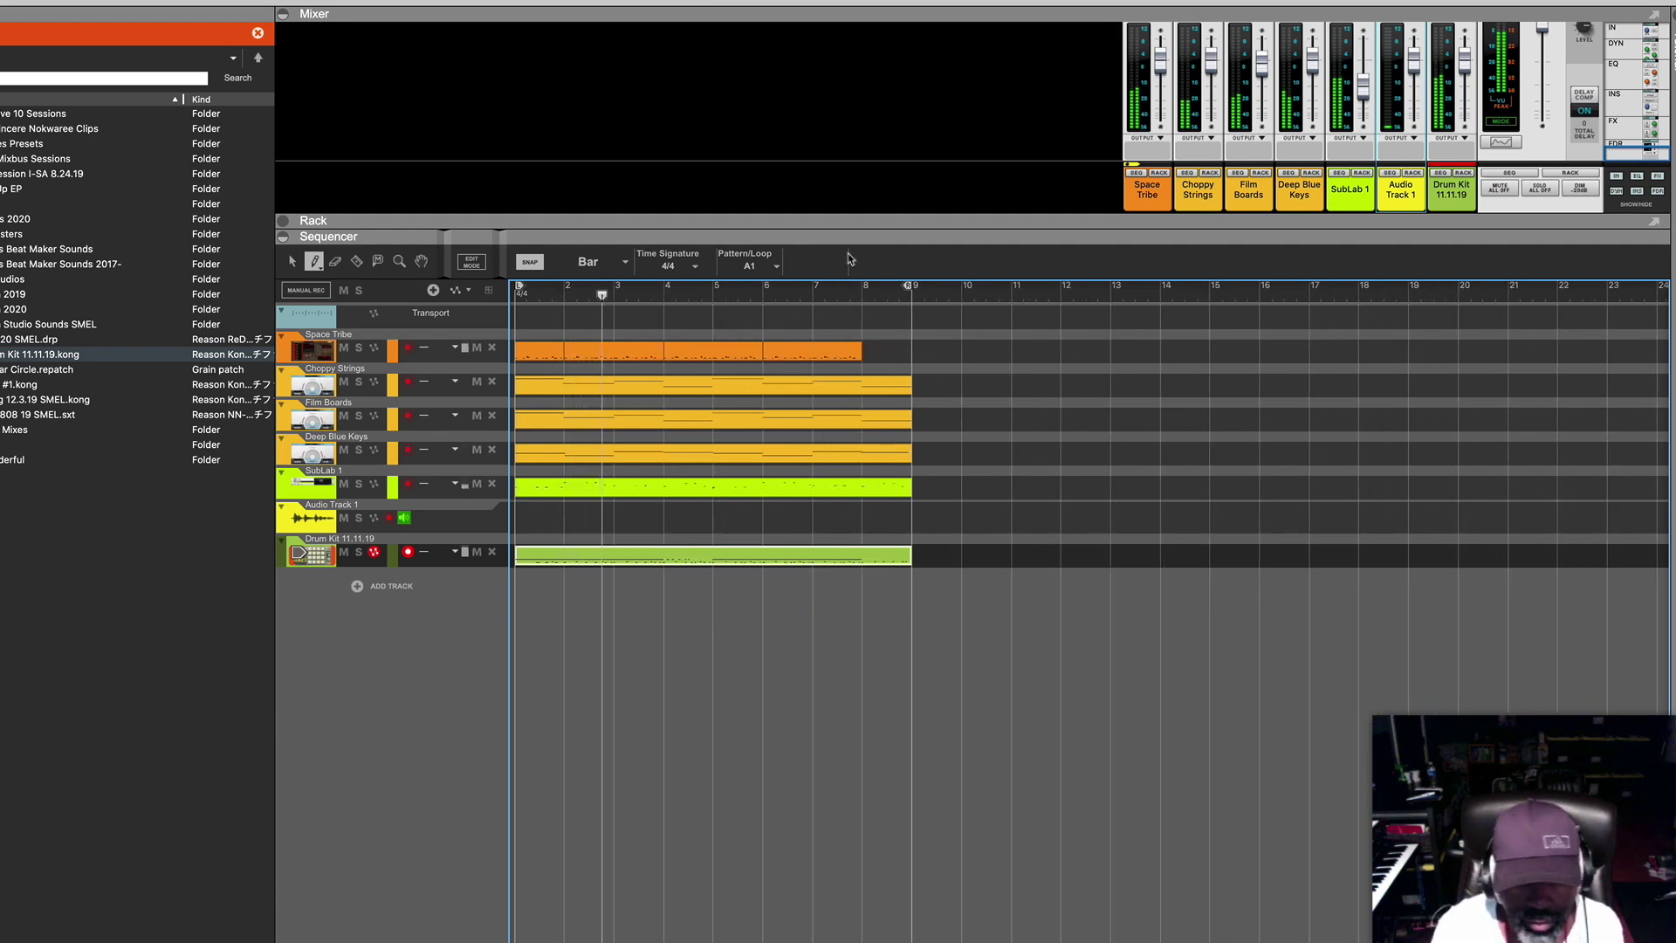
# Bring up the rack and open the Scenic editor of the Choppy Strings instrument.
pyautogui.press('F6')
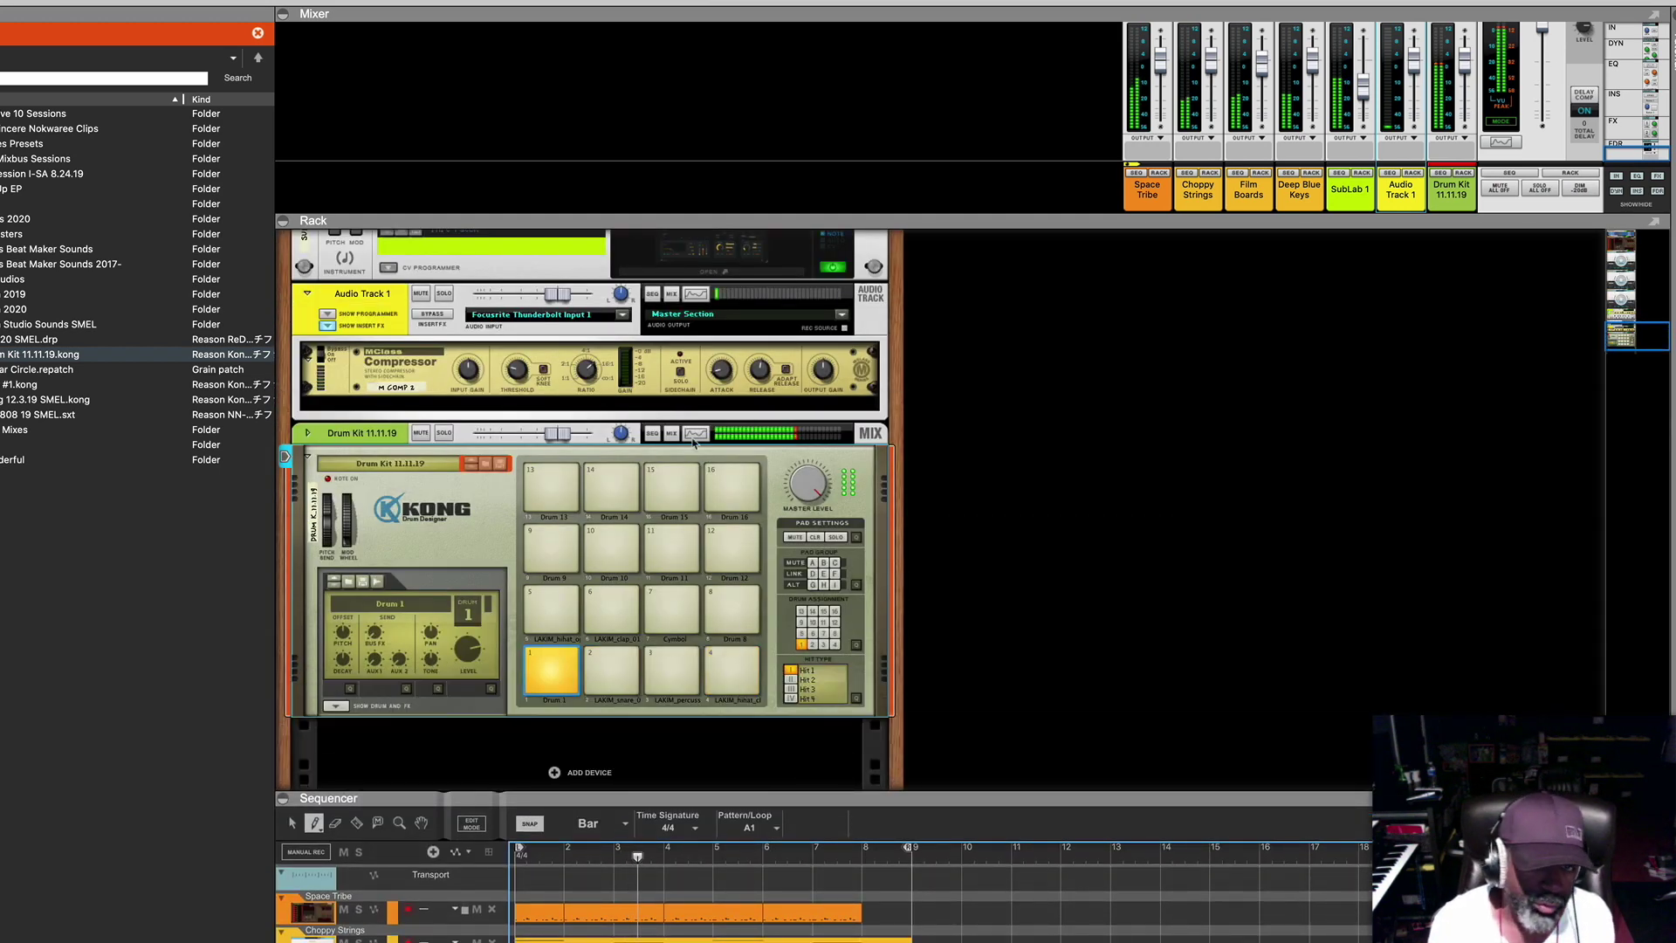
pyautogui.scroll(10, 693, 443)
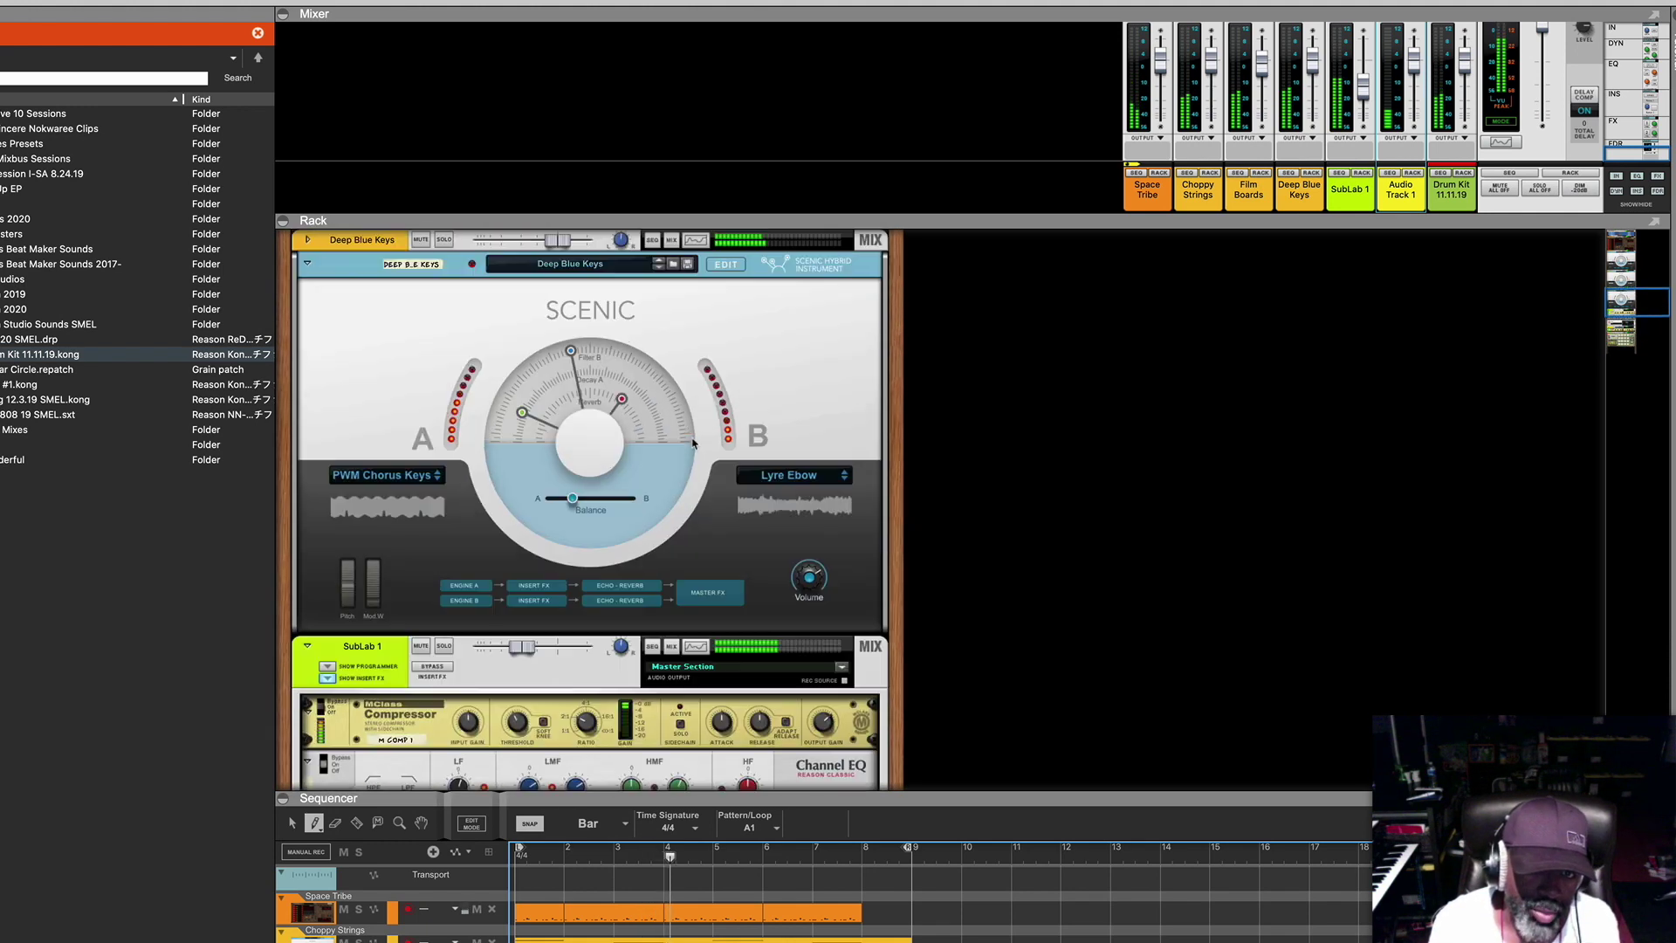
pyautogui.scroll(2, 694, 444)
pyautogui.scroll(2, 693, 443)
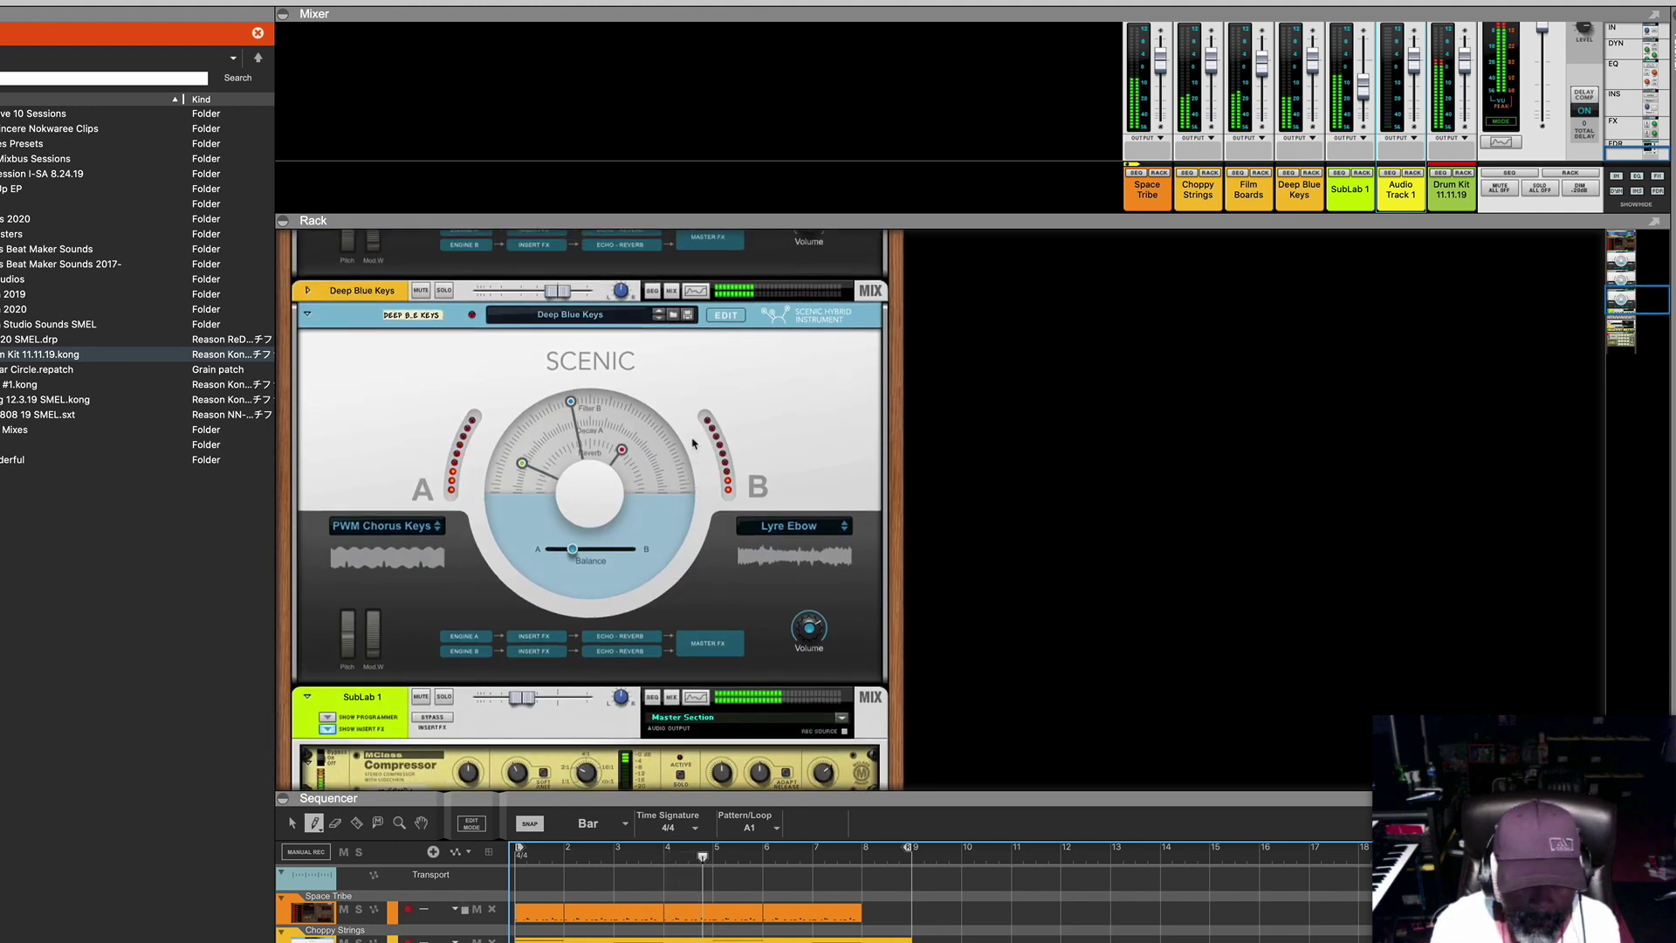
pyautogui.scroll(14, 693, 443)
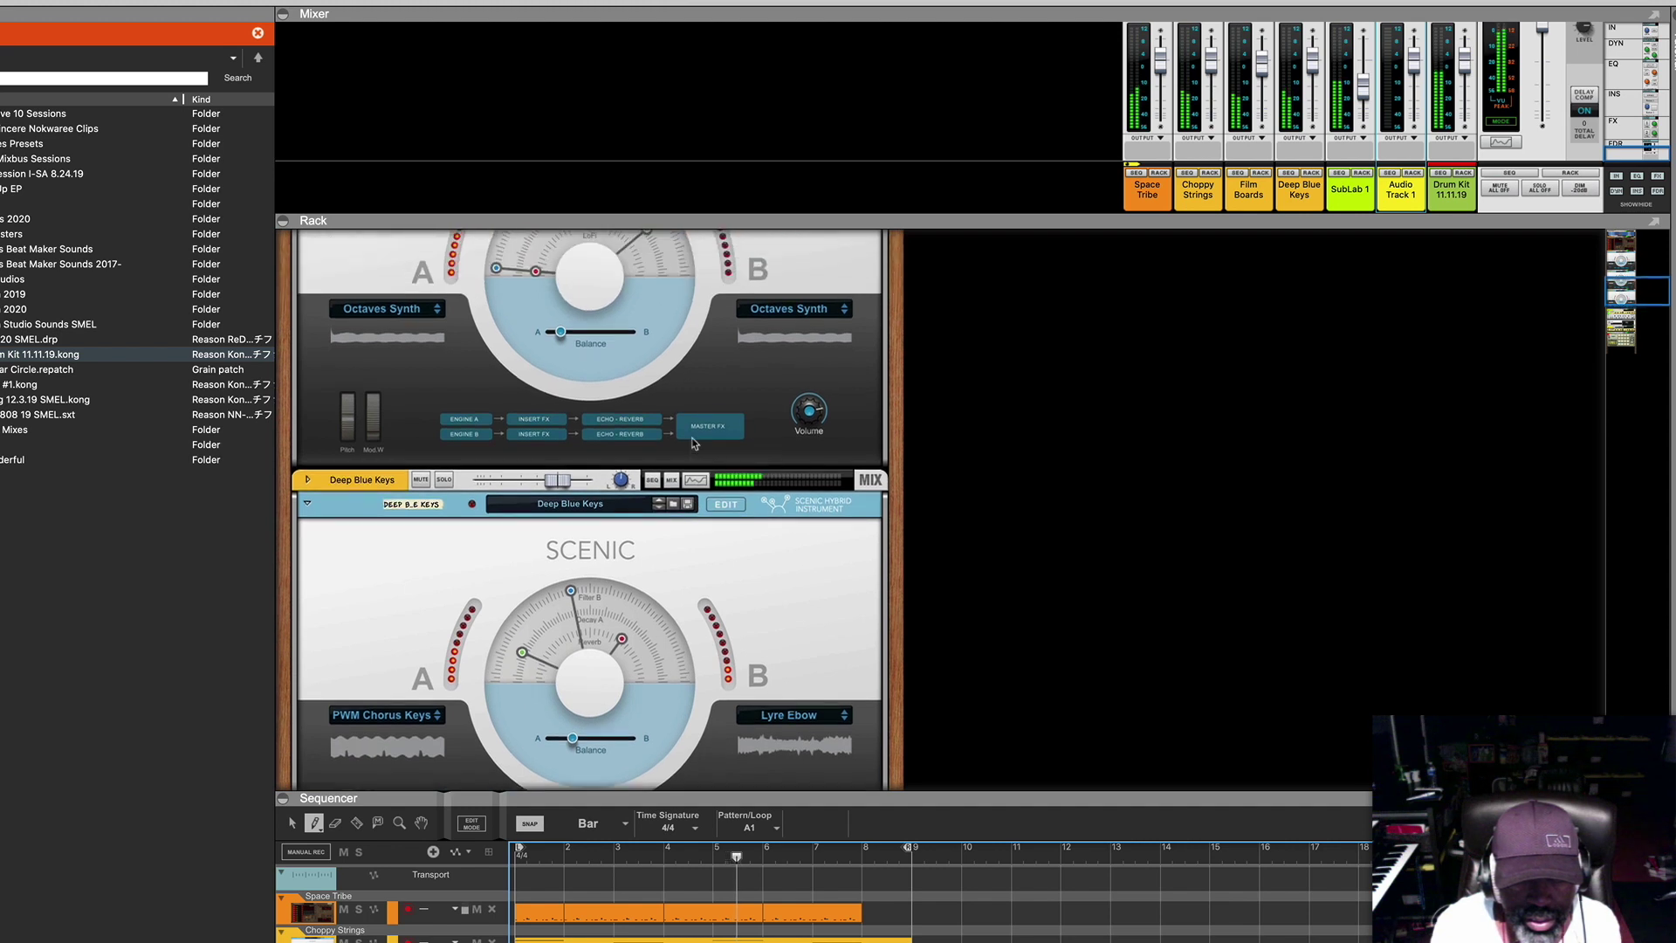
pyautogui.scroll(7, 693, 443)
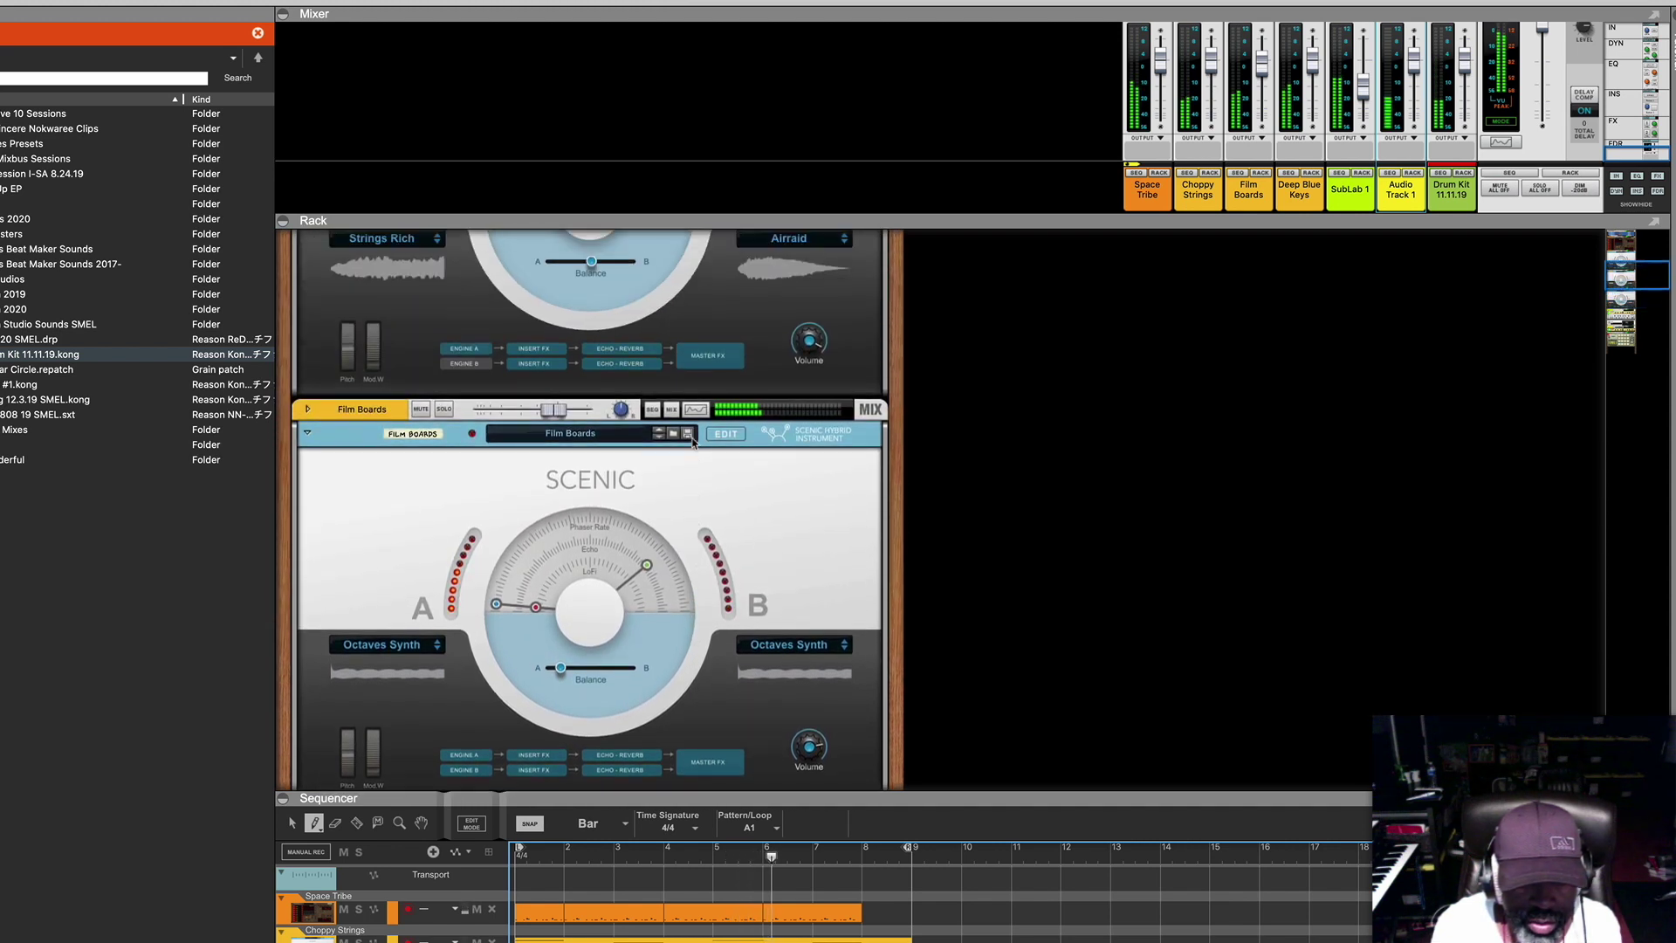
pyautogui.scroll(-1, 693, 443)
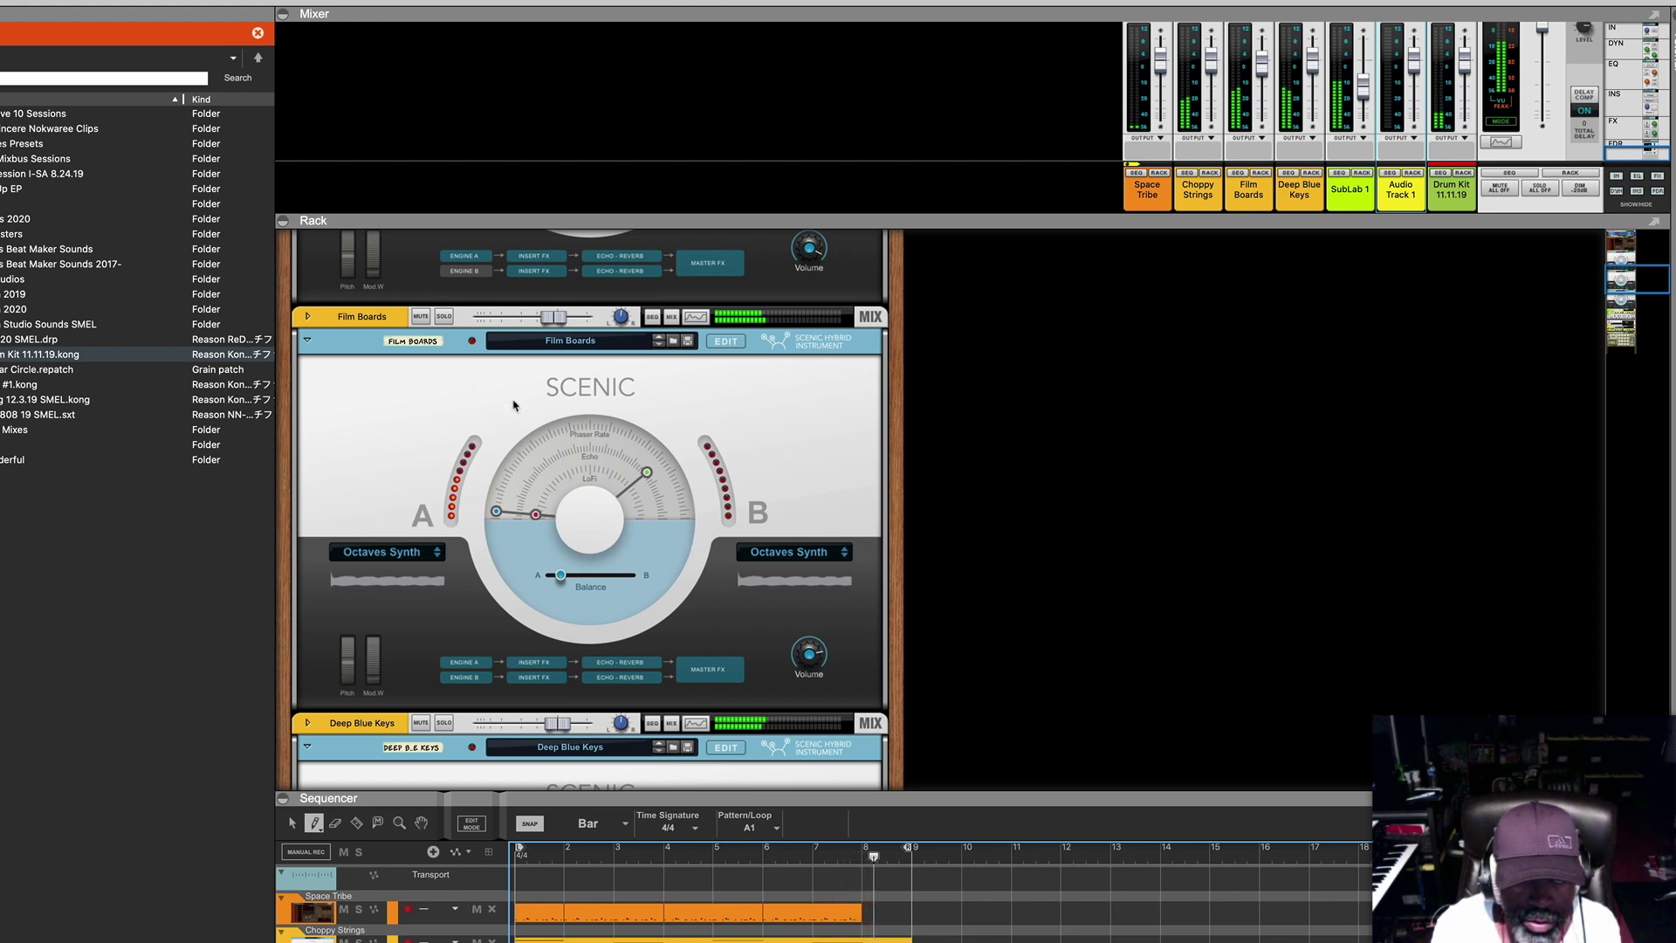
pyautogui.scroll(13, 513, 405)
pyautogui.scroll(2, 515, 406)
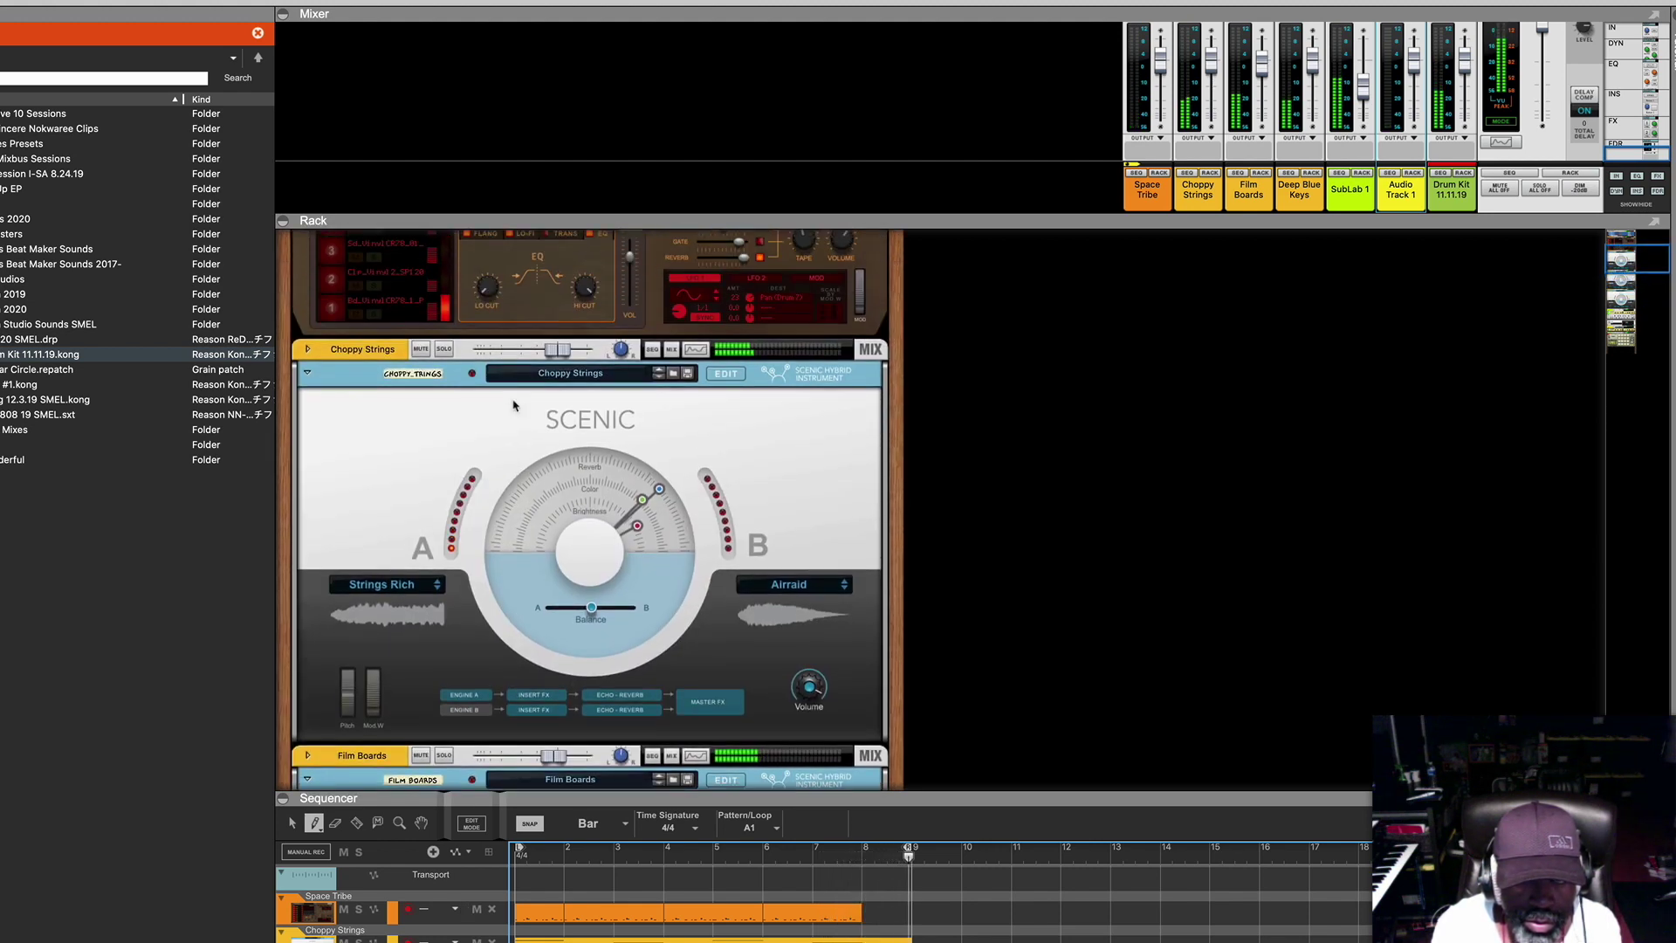
pyautogui.click(725, 374)
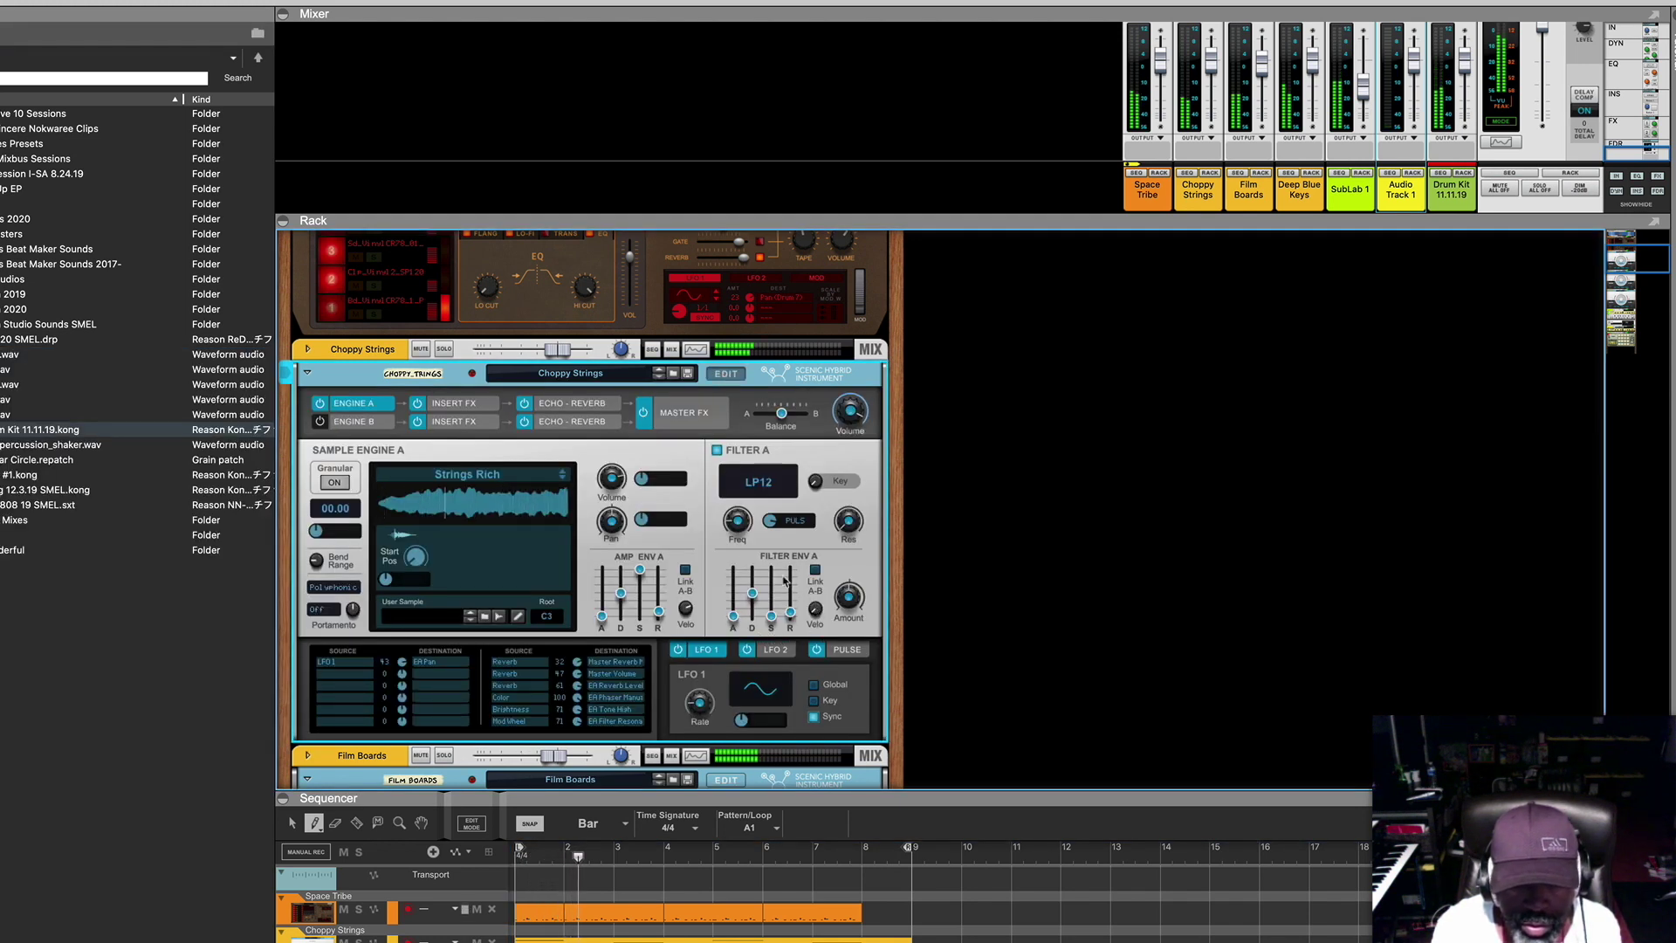
# Sweep Filter A's frequency on Choppy Strings up to about 1.72 kHz and bring it back down.
pyautogui.moveTo(737, 523)
pyautogui.moveTo(737, 523); pyautogui.dragTo(737, 515)
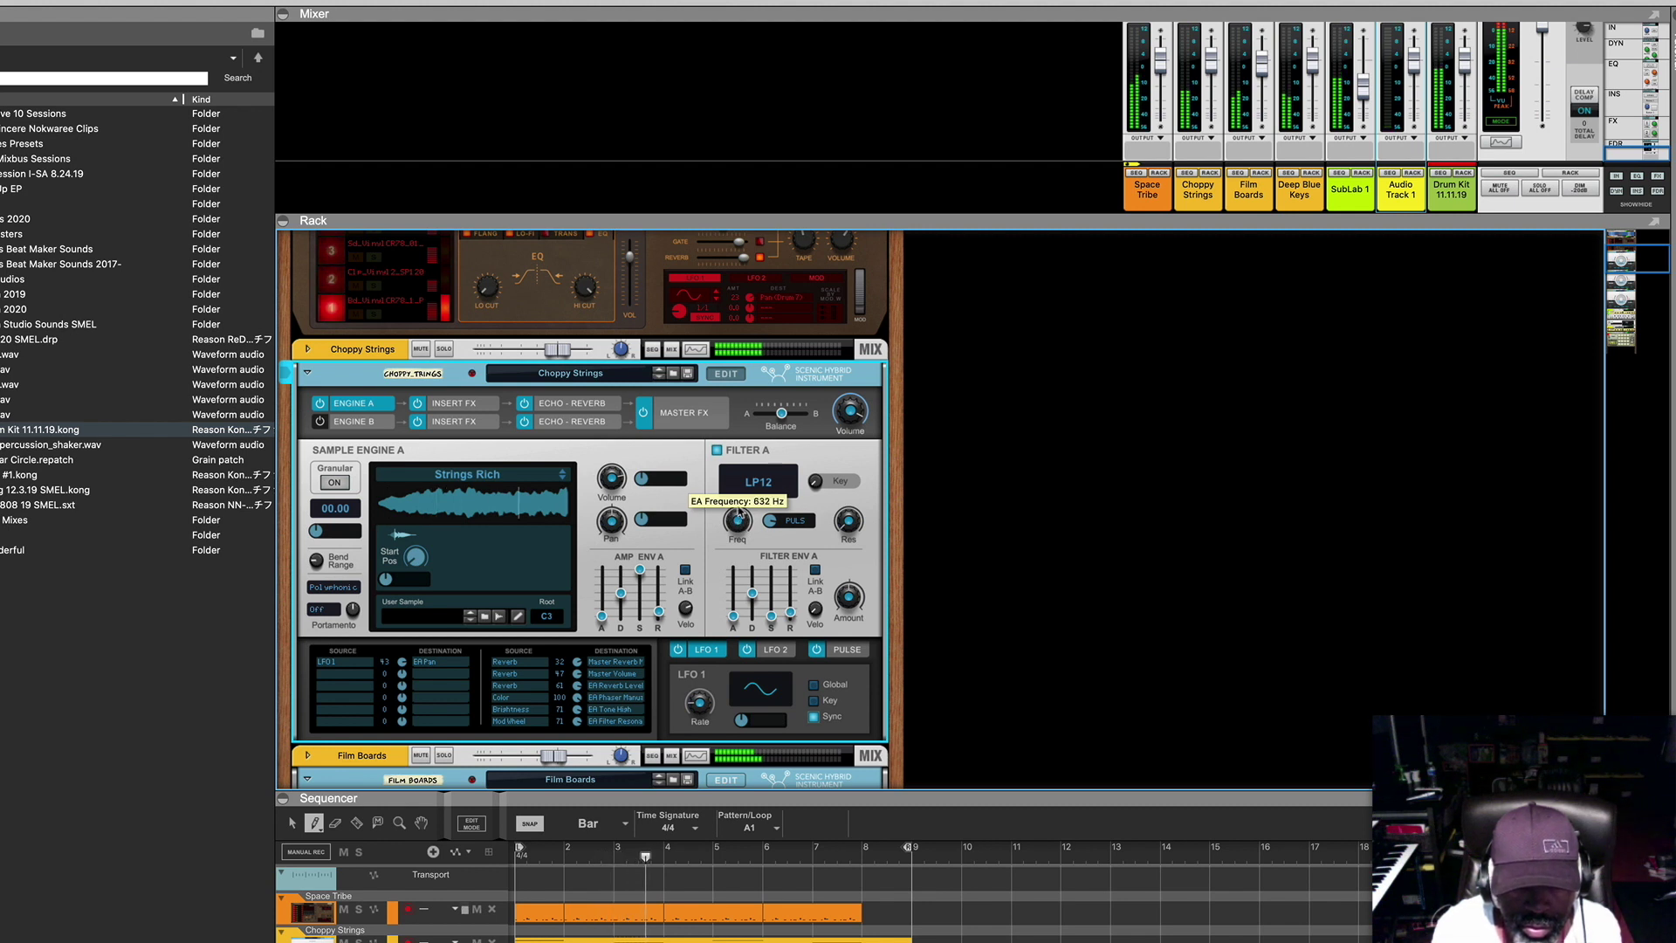
pyautogui.moveTo(738, 514); pyautogui.dragTo(740, 505)
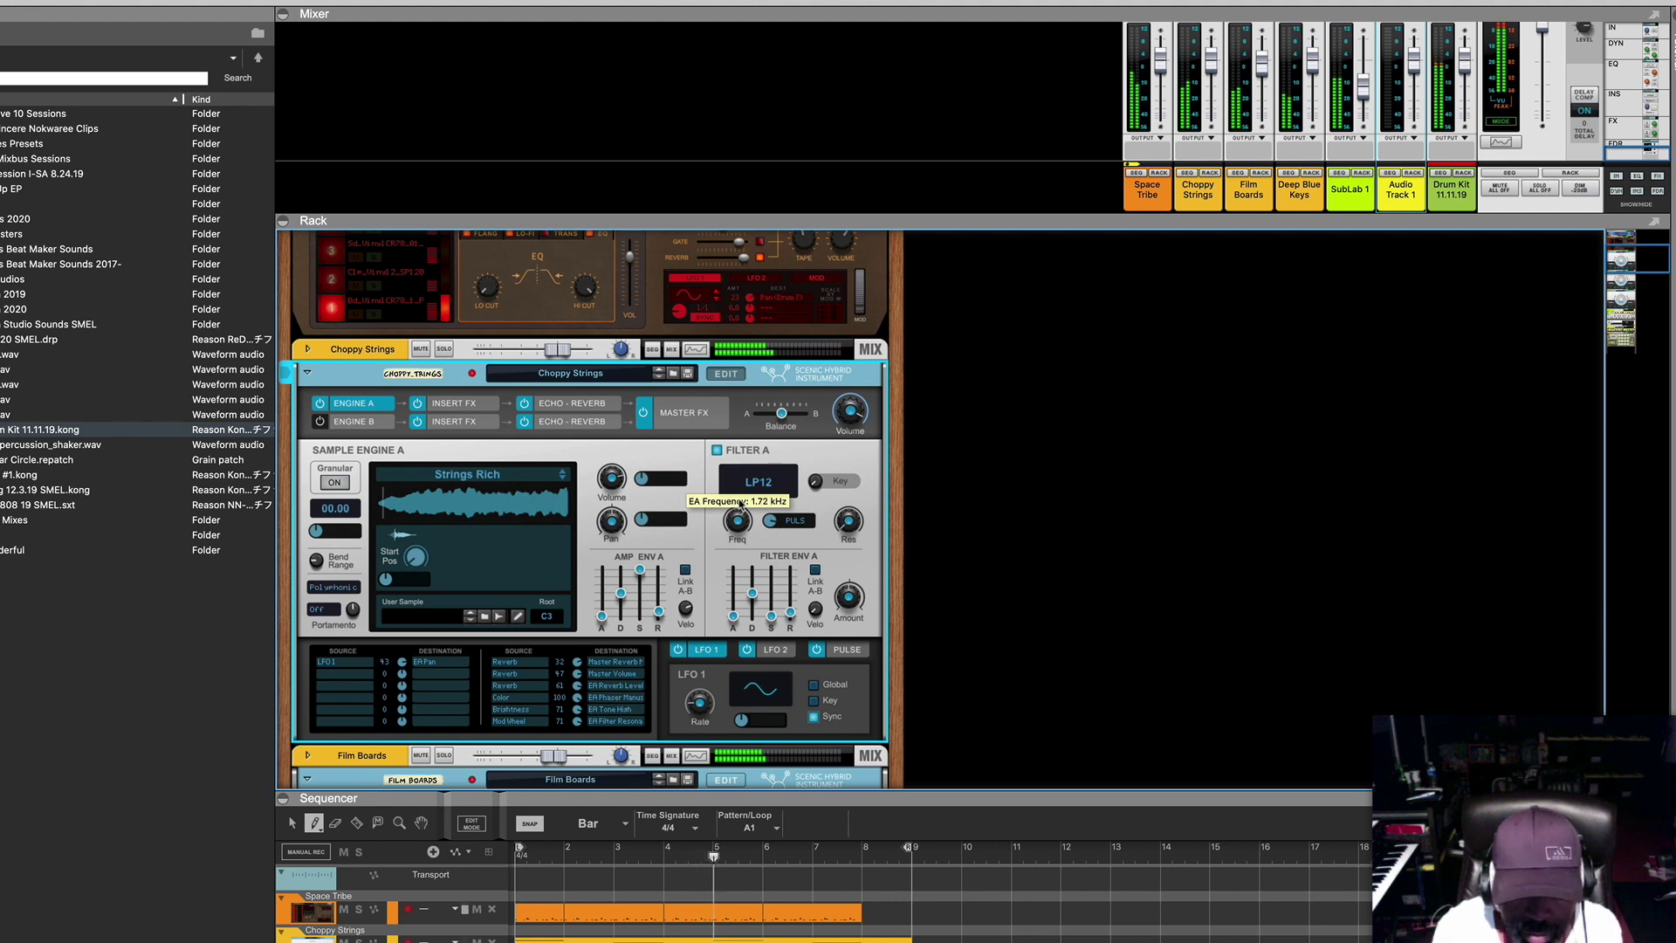
pyautogui.moveTo(738, 504); pyautogui.dragTo(738, 507)
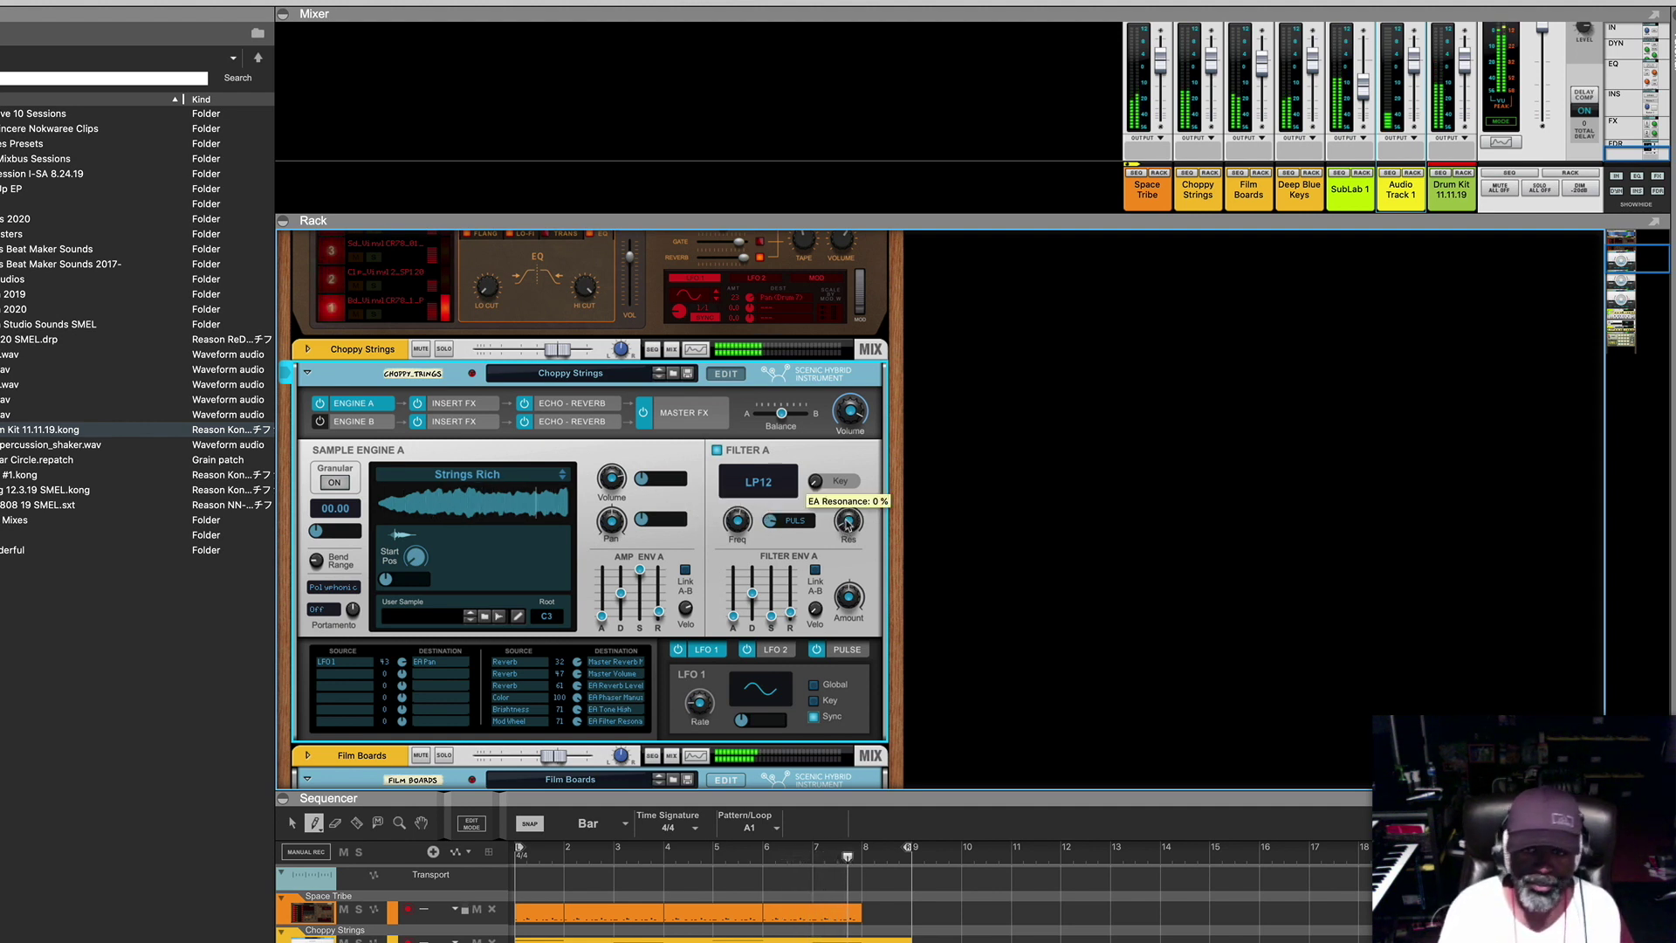
pyautogui.moveTo(736, 527); pyautogui.dragTo(735, 542)
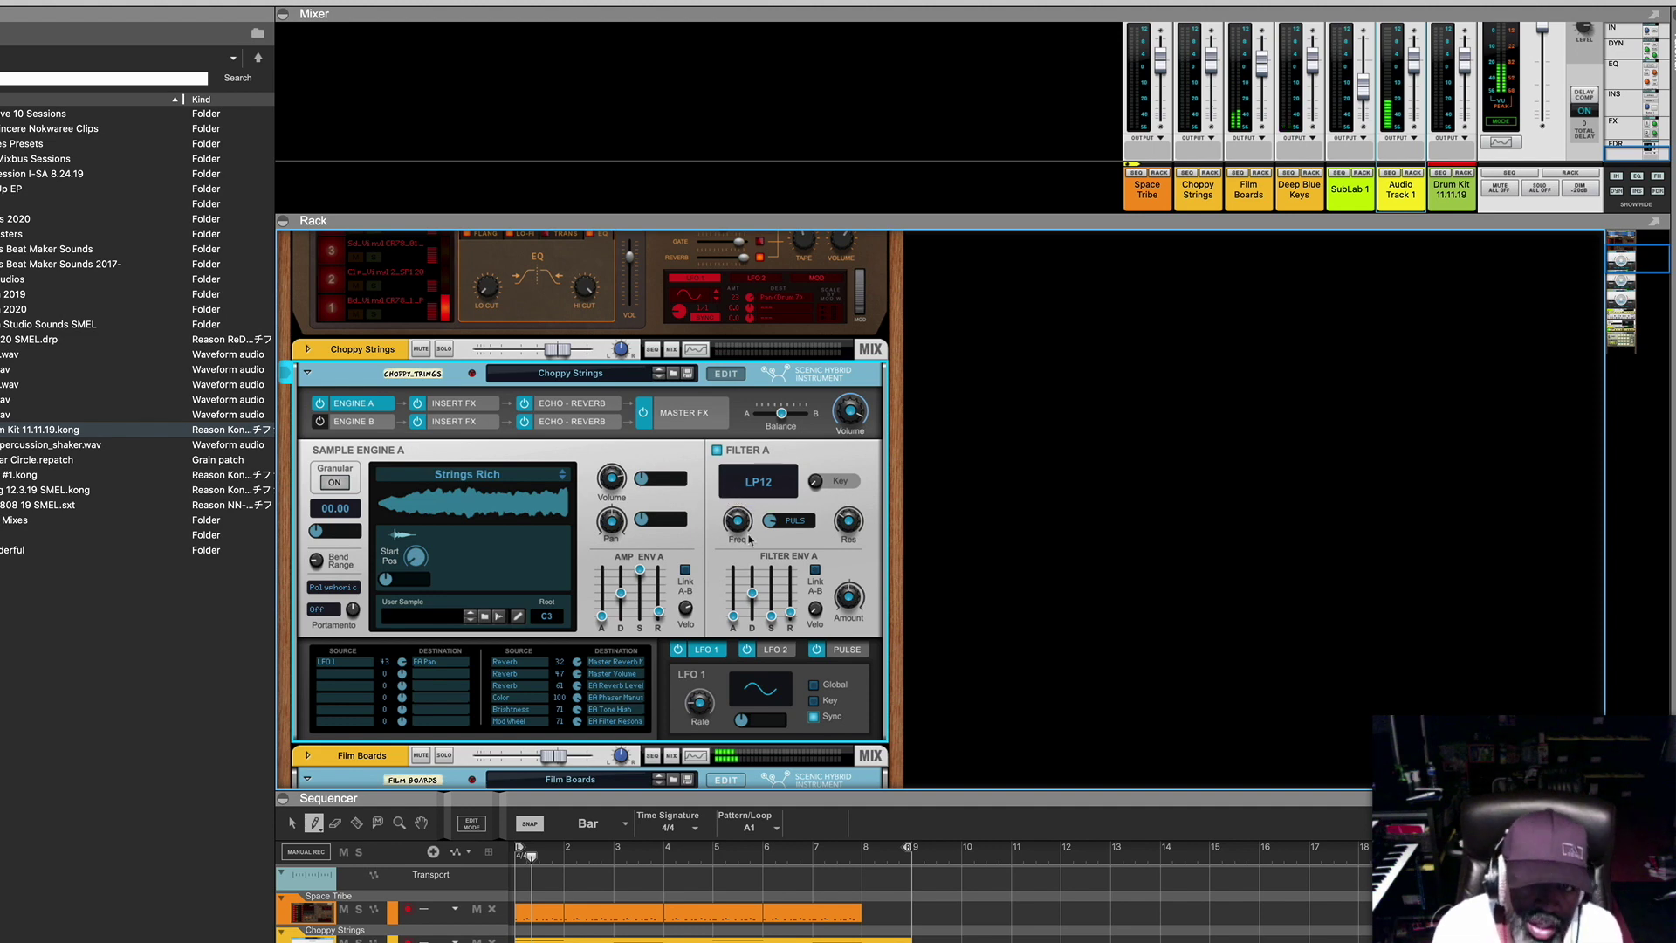
# Solo the Drum Kit 11.11.19 and Space Tribe channels in the mixer.
pyautogui.scroll(5, 748, 537)
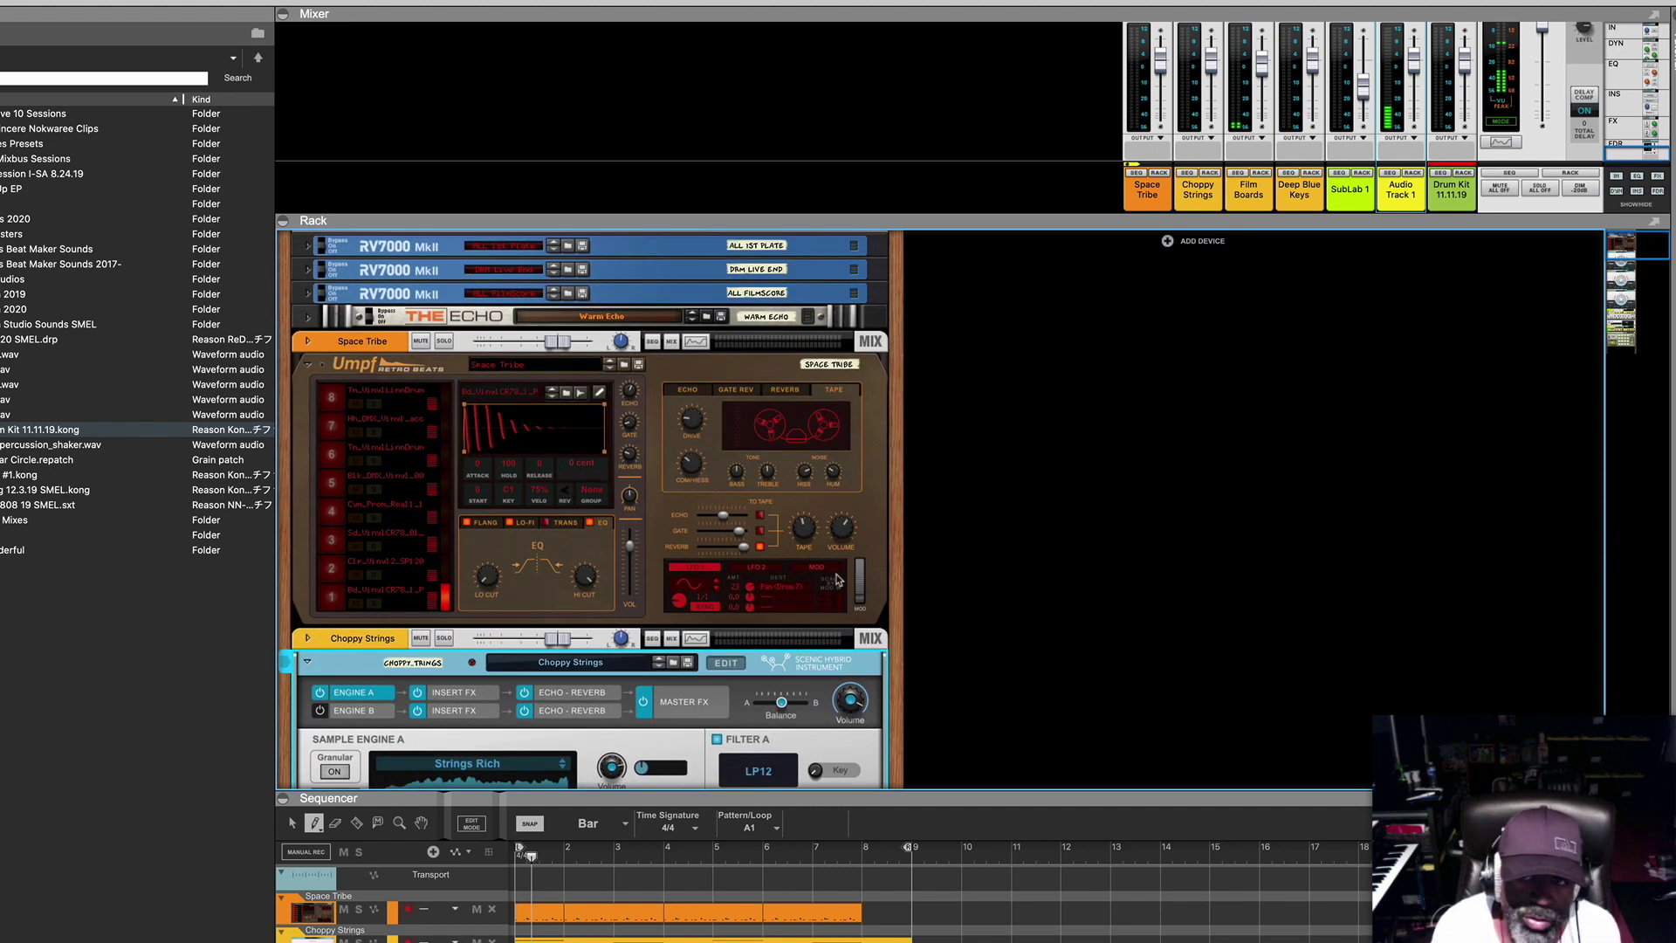
pyautogui.scroll(2, 1152, 202)
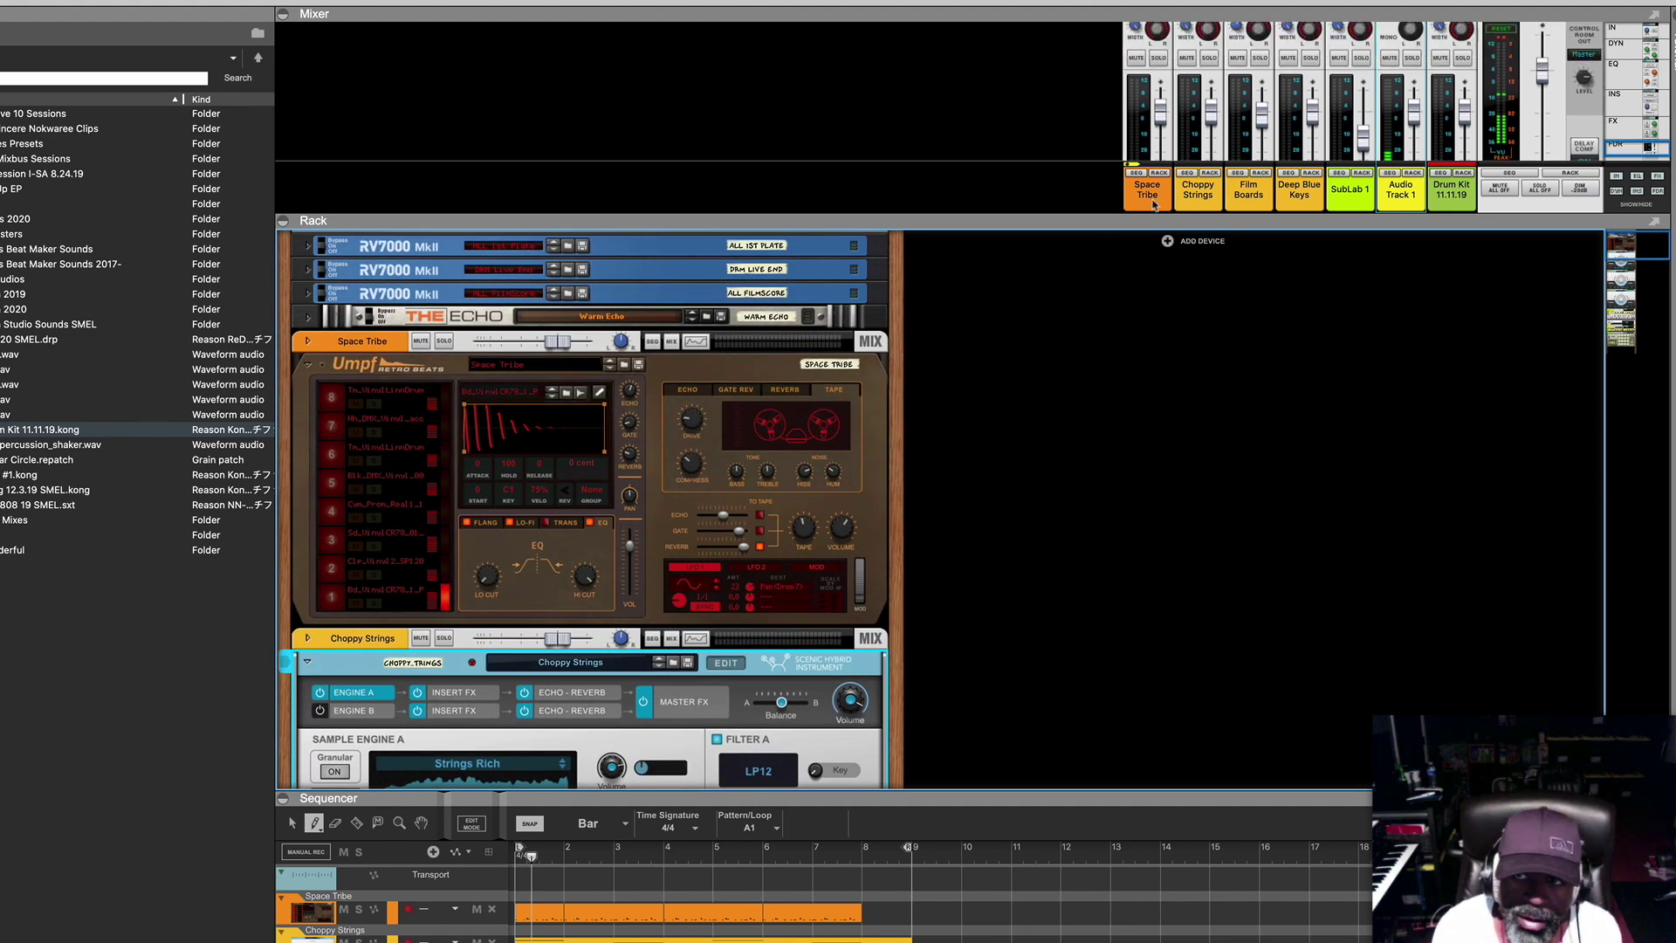
pyautogui.scroll(2, 1152, 202)
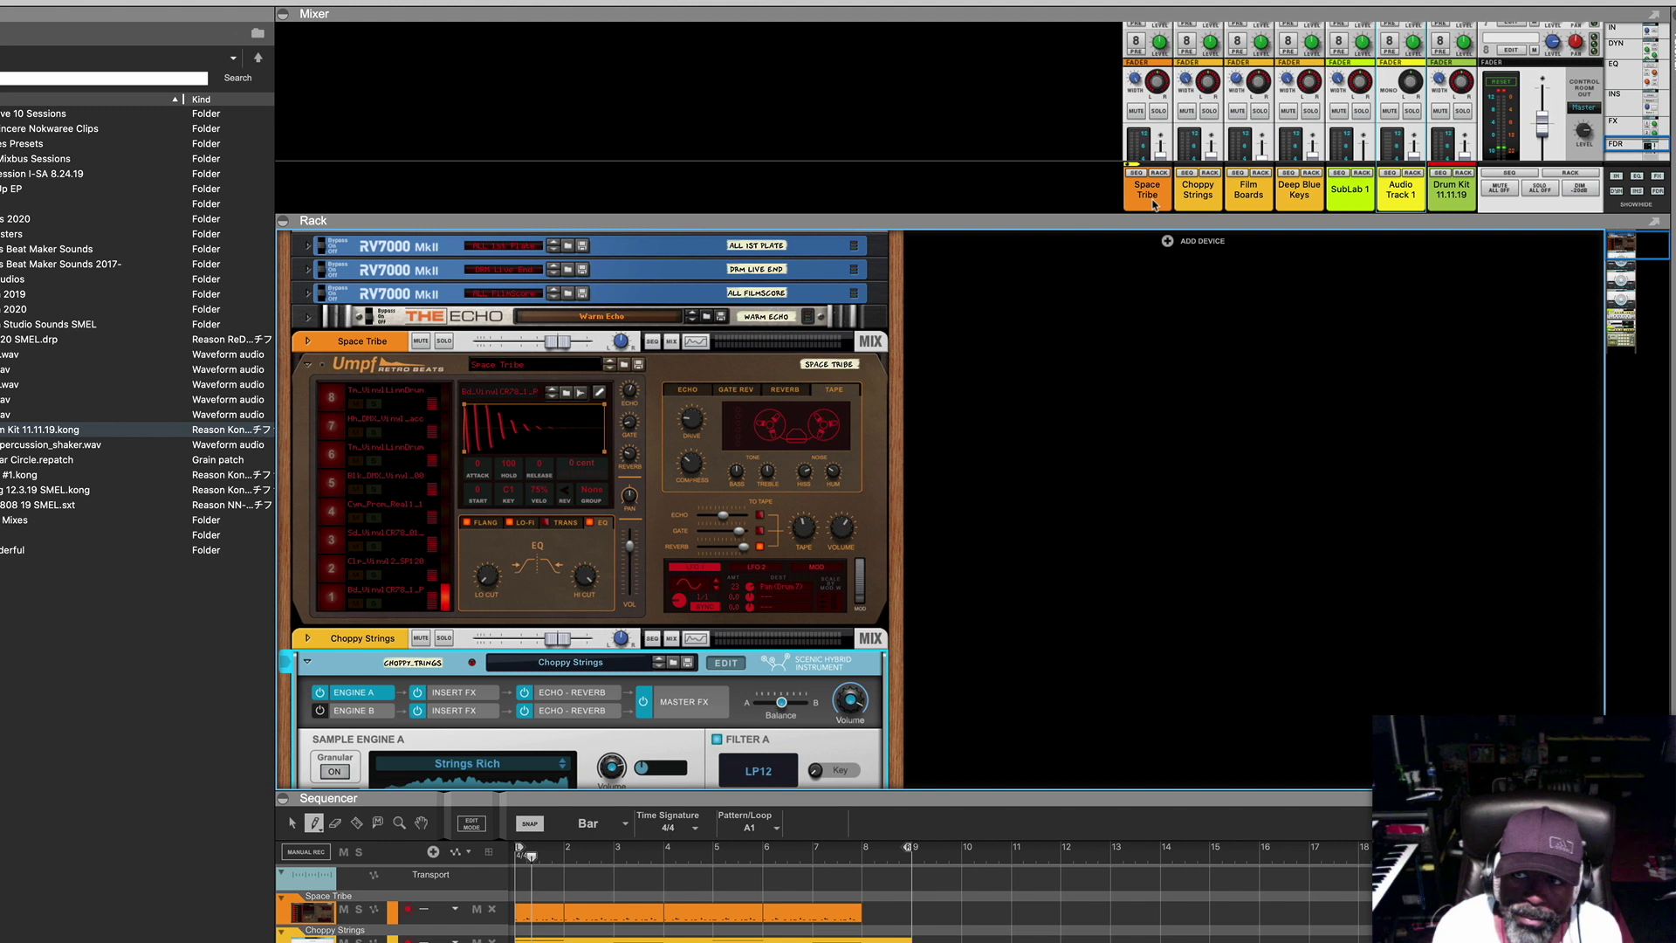
pyautogui.click(1463, 110)
pyautogui.click(1158, 111)
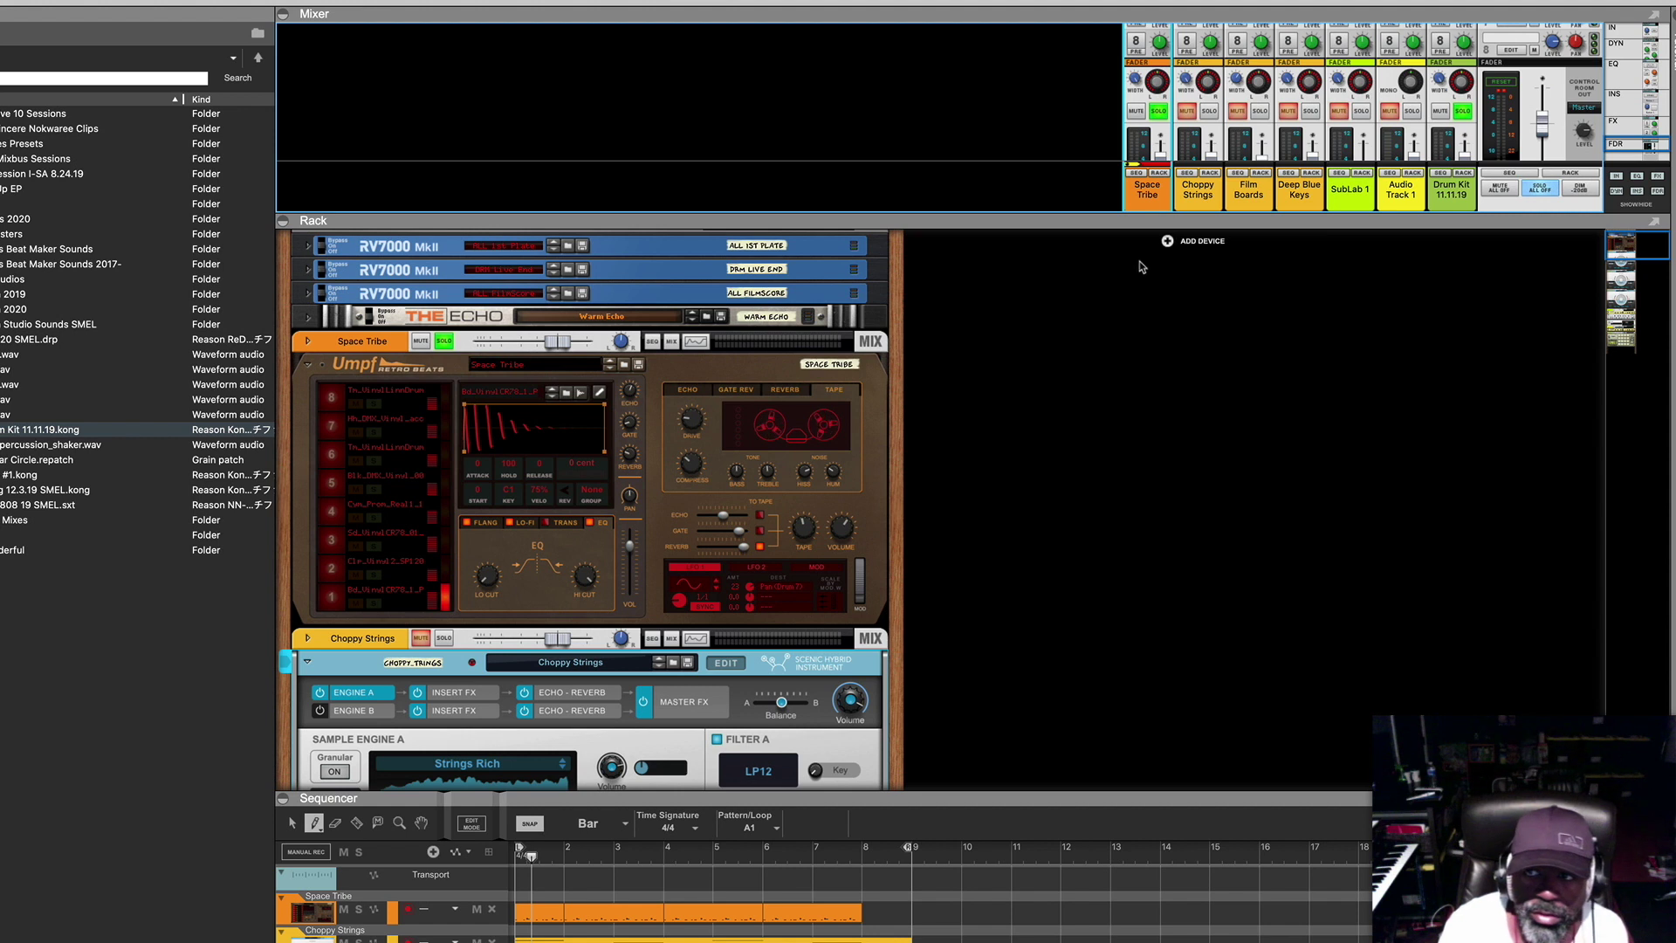
# Solo the Audio Track 1 channel and take the Drum Kit 11.11.19 channel out of solo.
pyautogui.scroll(-4, 1158, 160)
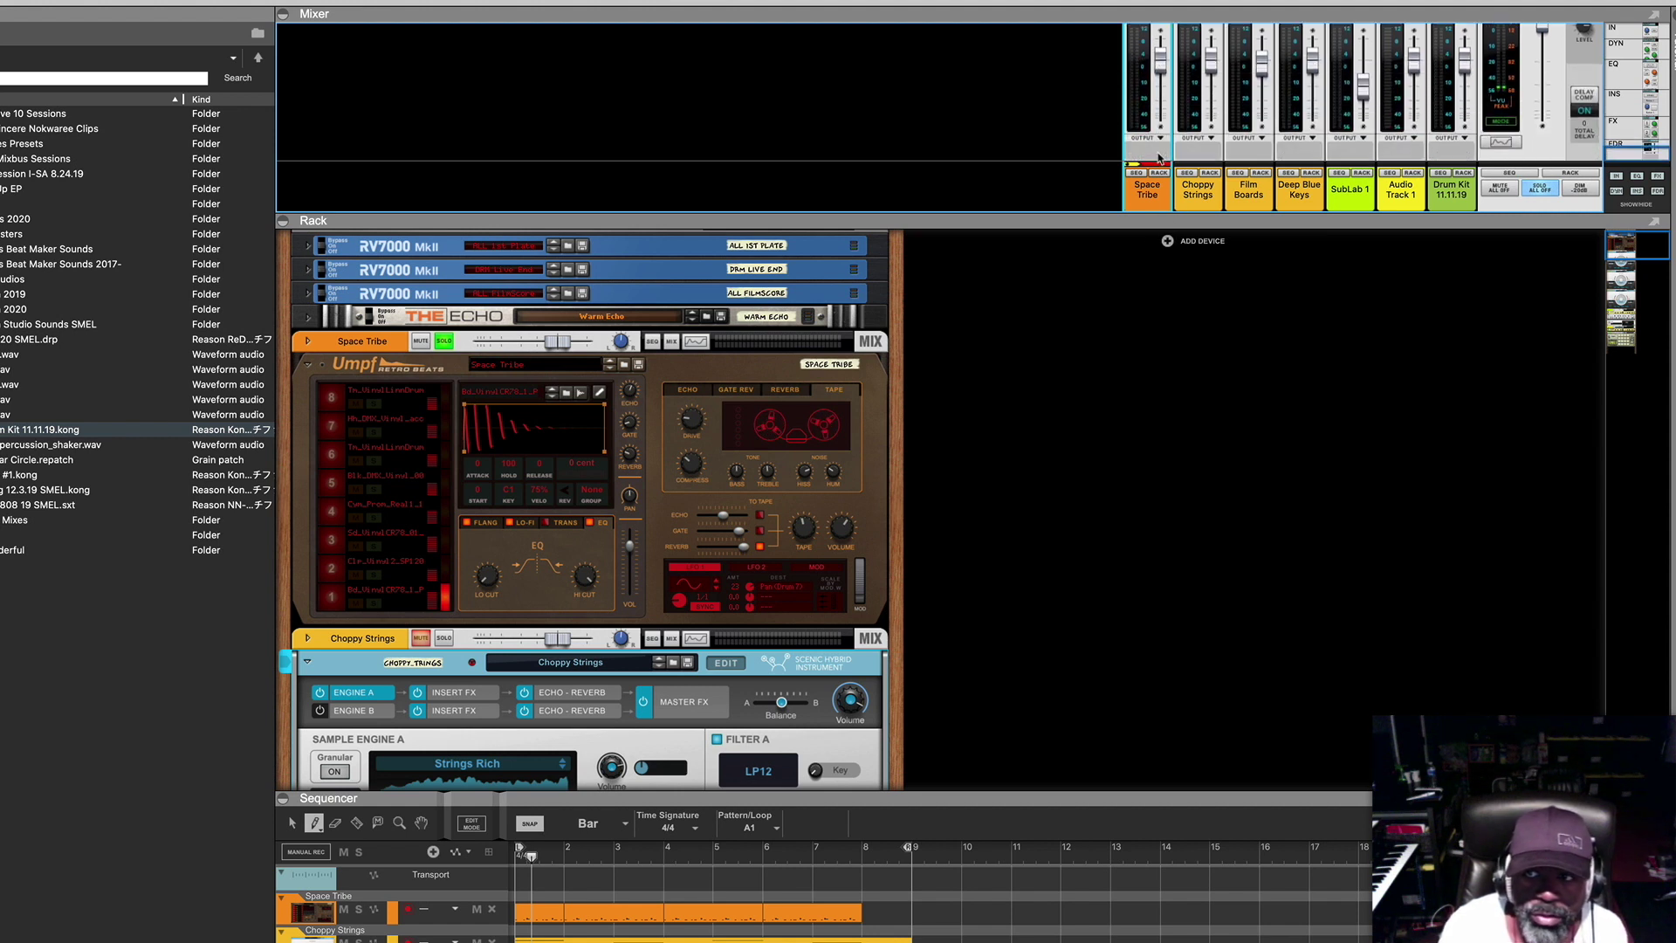
pyautogui.scroll(4, 1397, 75)
pyautogui.click(1411, 68)
pyautogui.click(1463, 68)
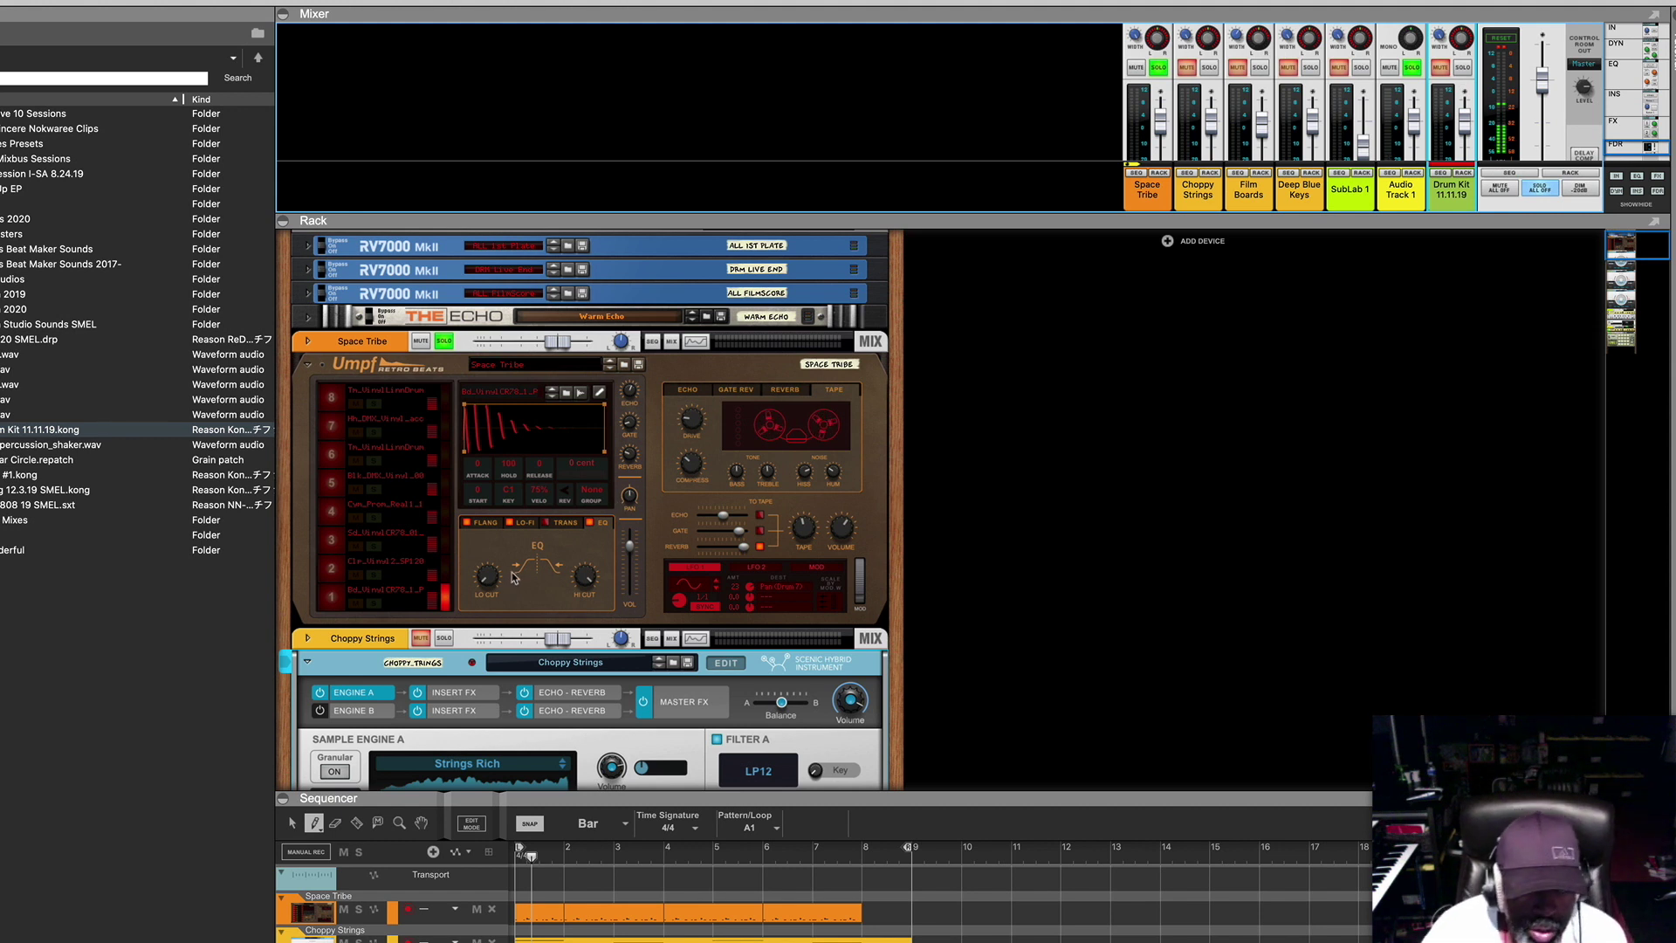
# Play the beat and bring in Choppy Strings, SubLab 1, Deep Blue Keys, the drum kit and Film Boards by soloing each channel.
pyautogui.scroll(1, 618, 521)
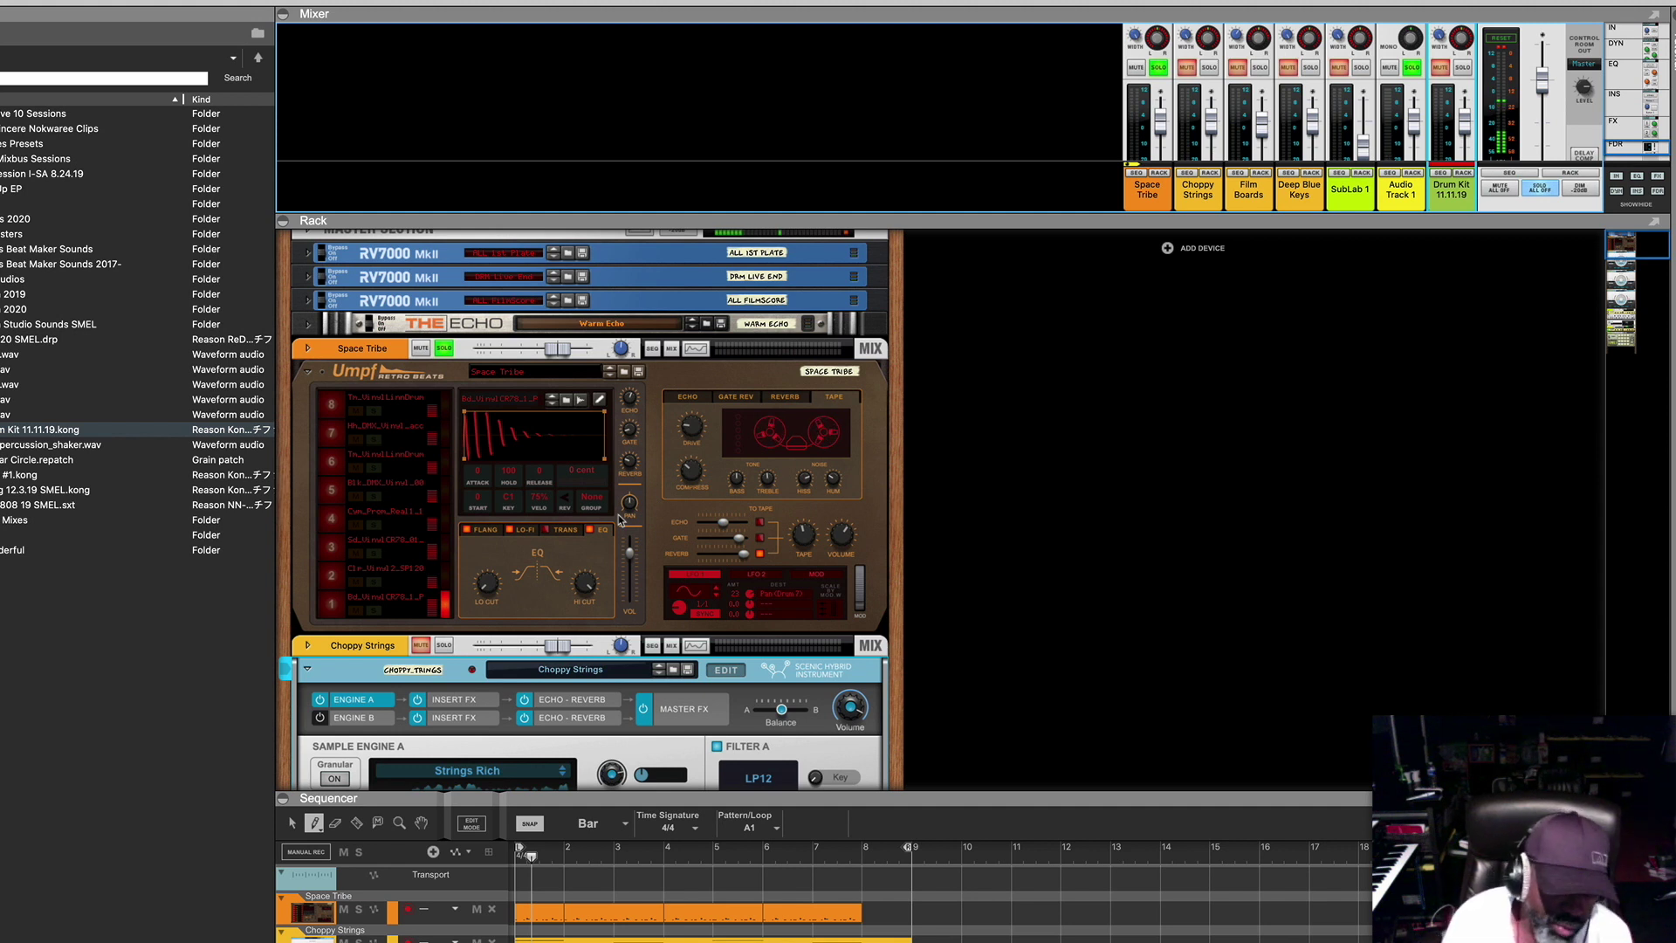
pyautogui.press('space')
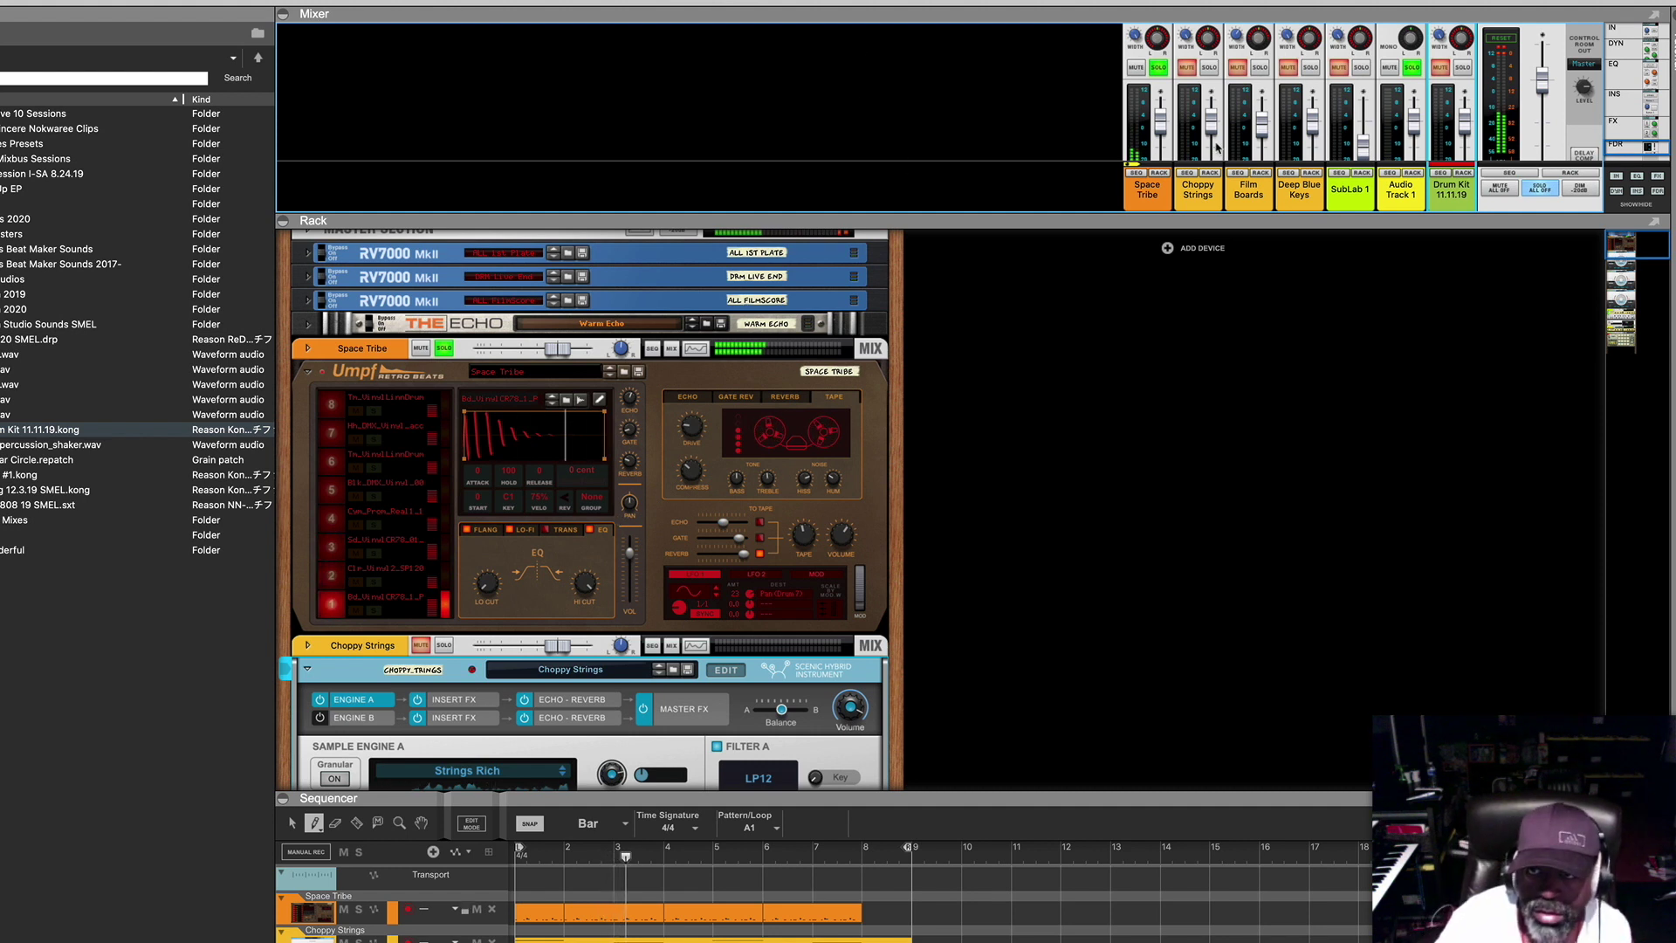
pyautogui.click(1209, 67)
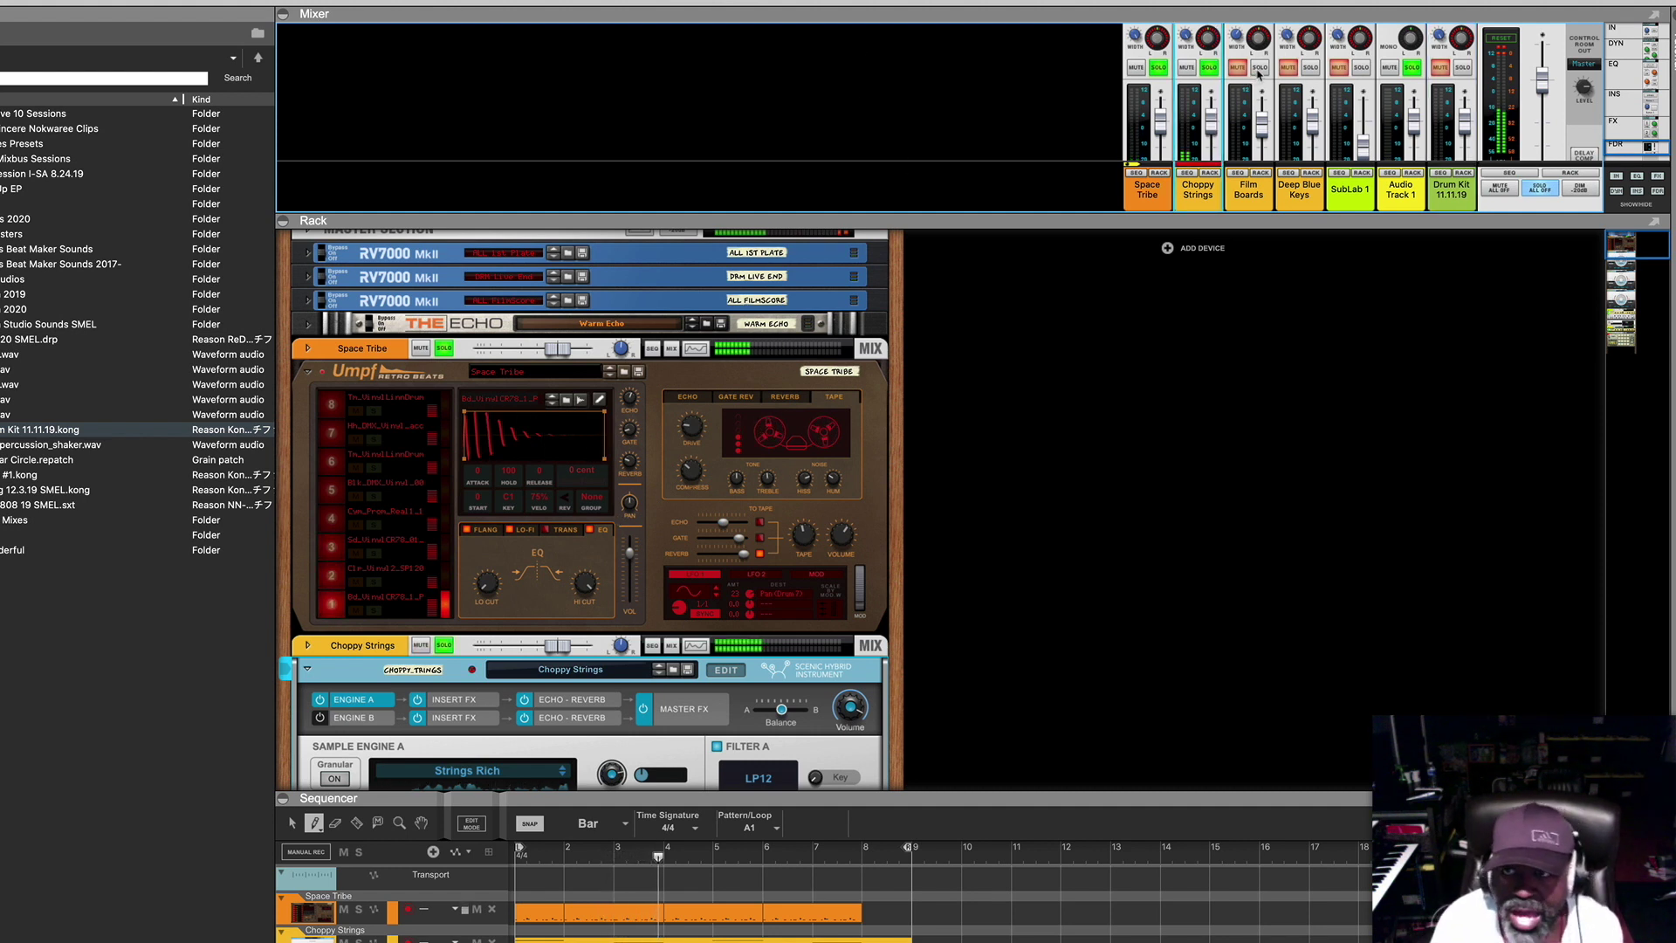
pyautogui.click(1360, 68)
pyautogui.click(1310, 68)
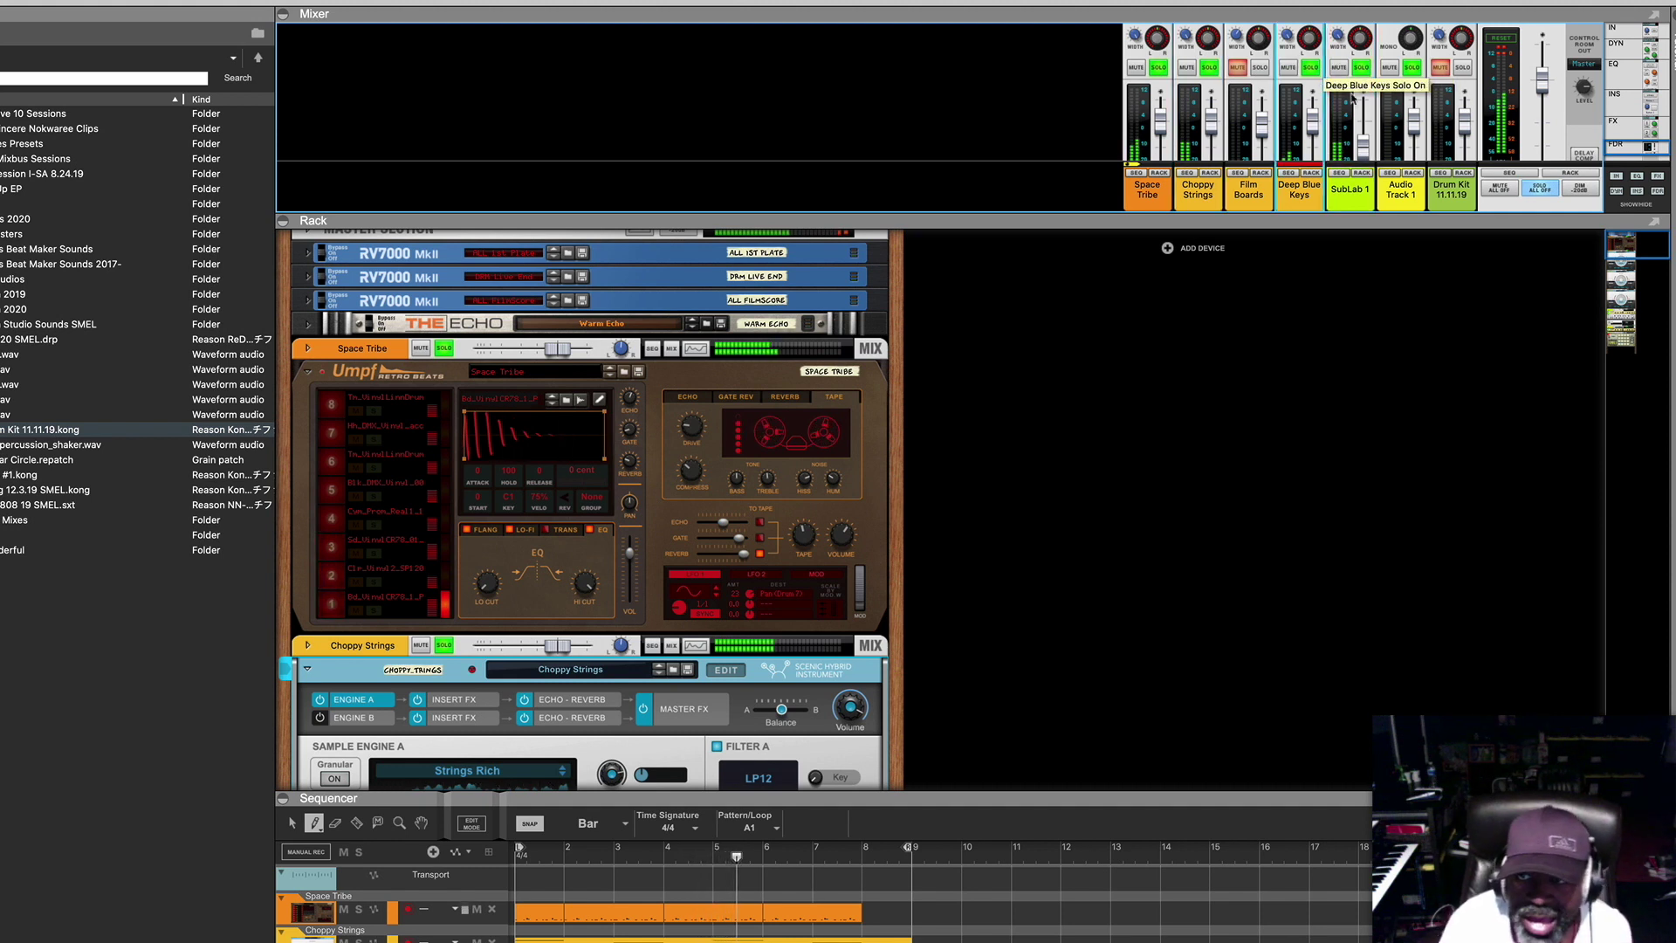
pyautogui.click(1462, 68)
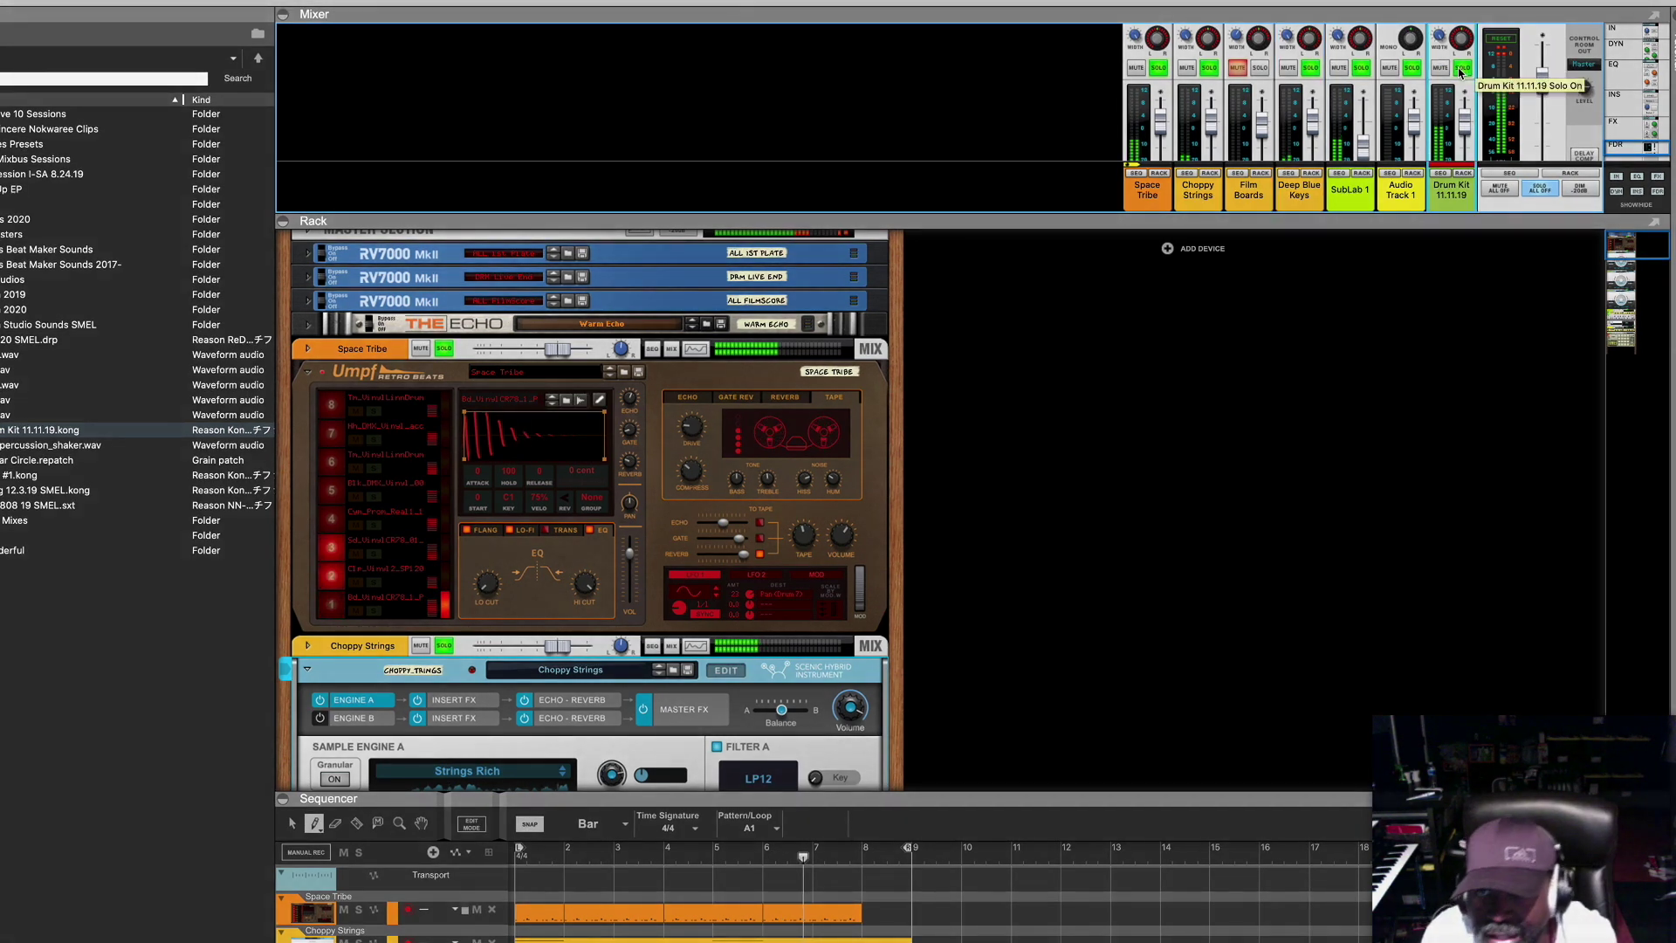
pyautogui.click(1259, 68)
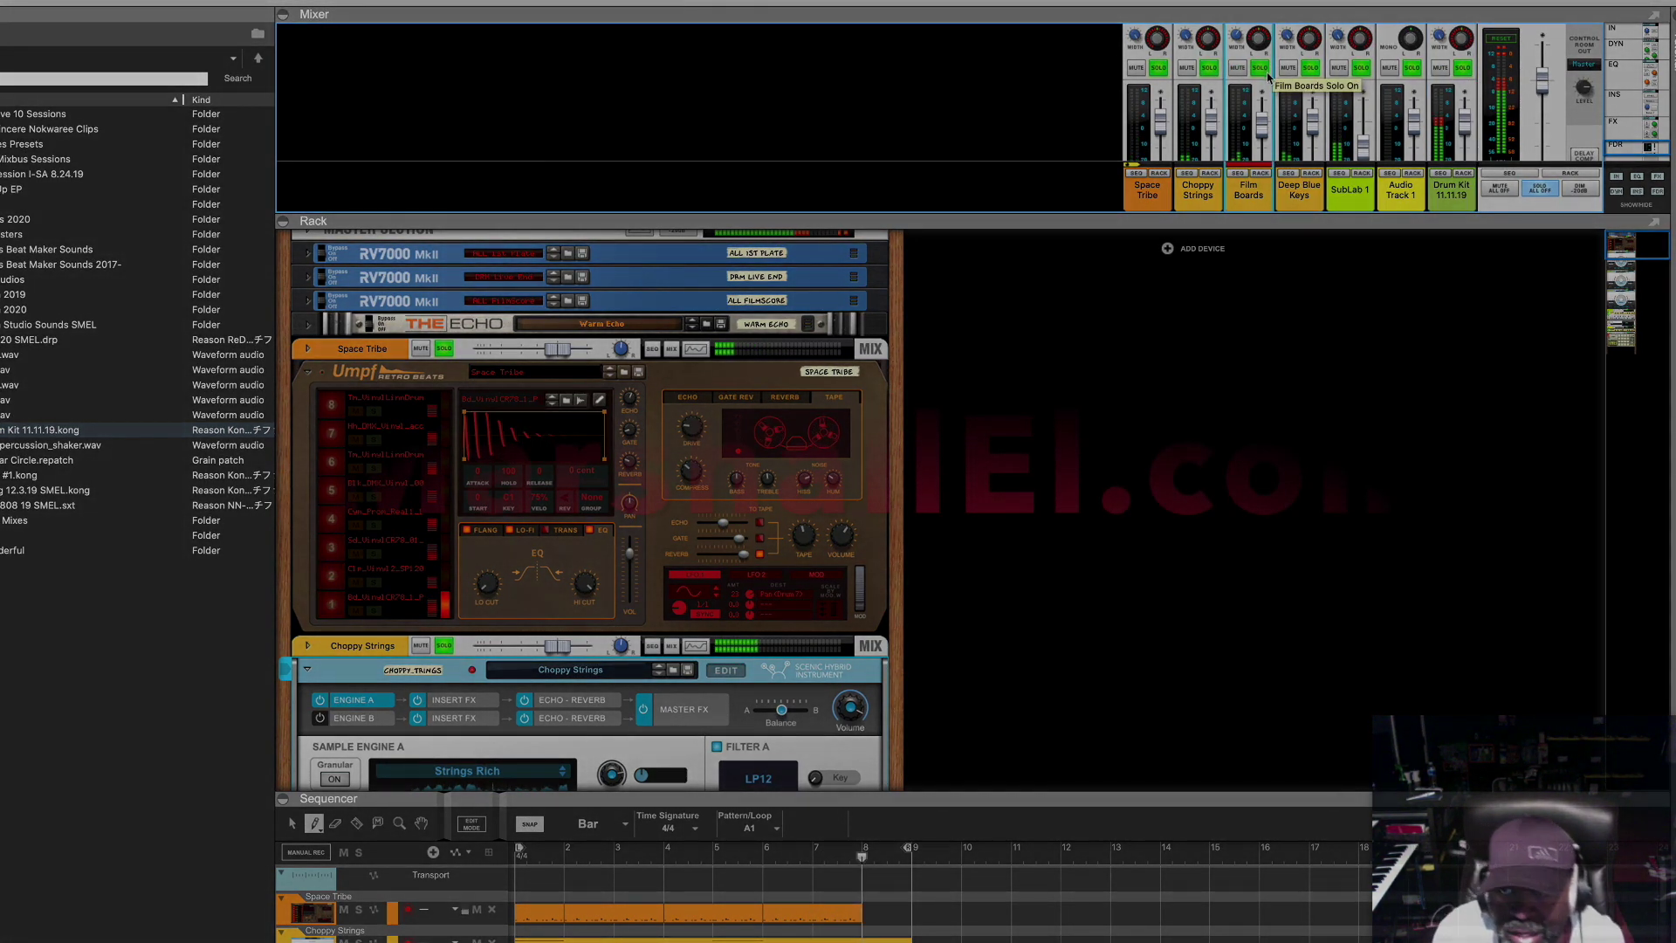